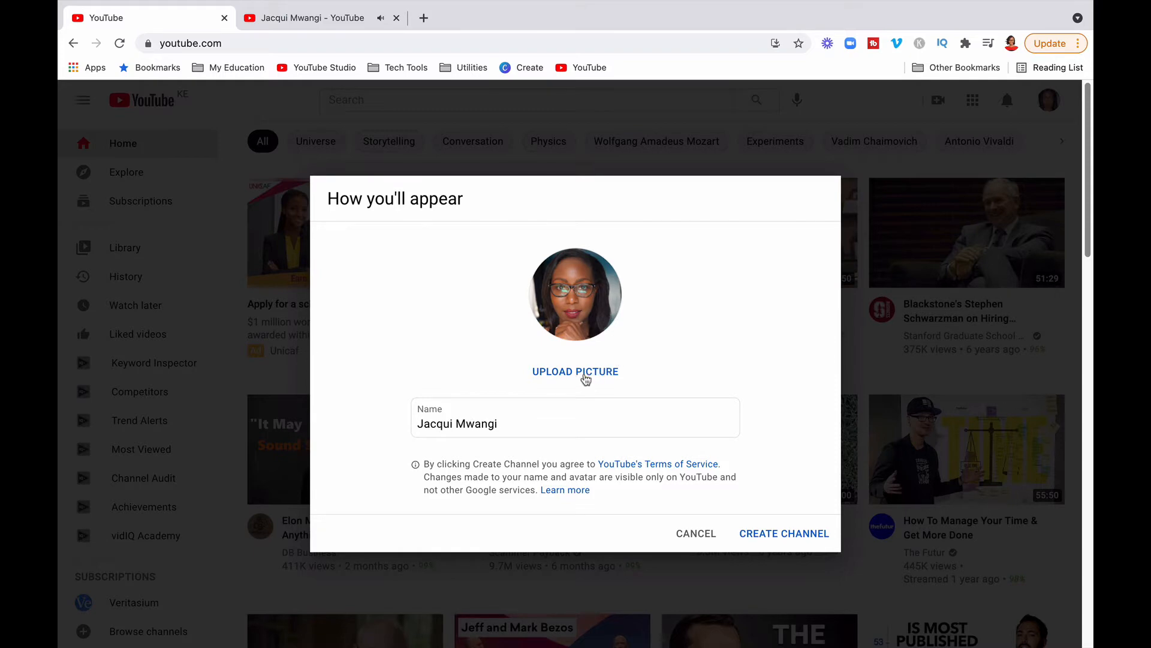
# Create the YouTube channel with the account's existing name and profile picture, leaving the picture upload without choosing a file.
pyautogui.click(580, 376)
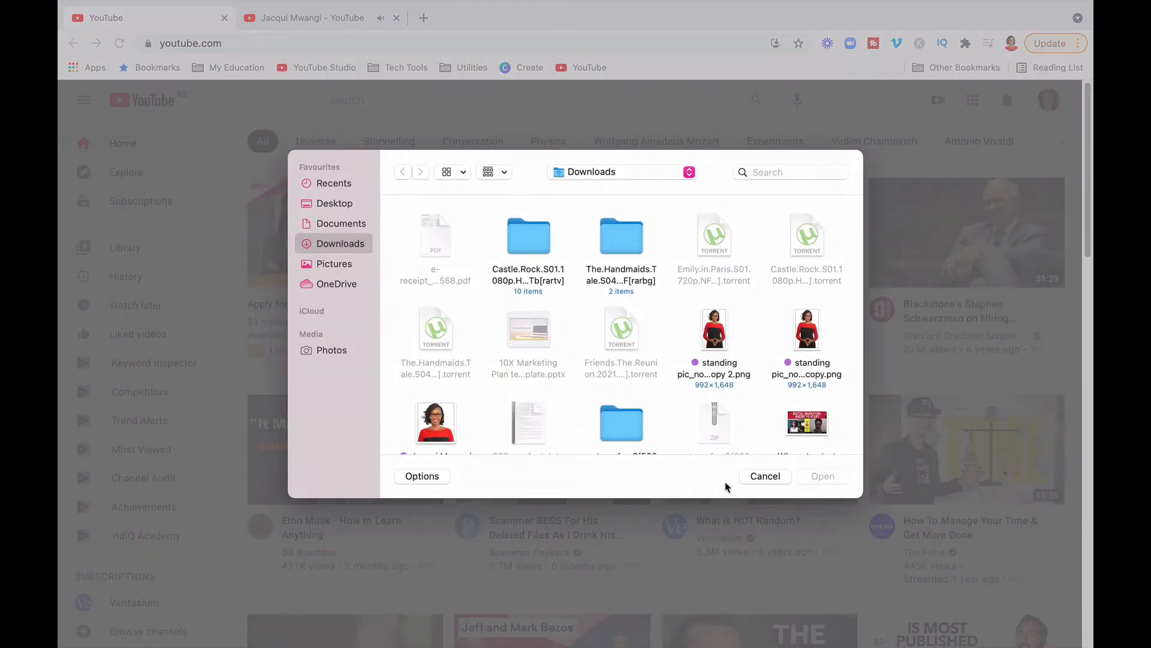
pyautogui.click(780, 482)
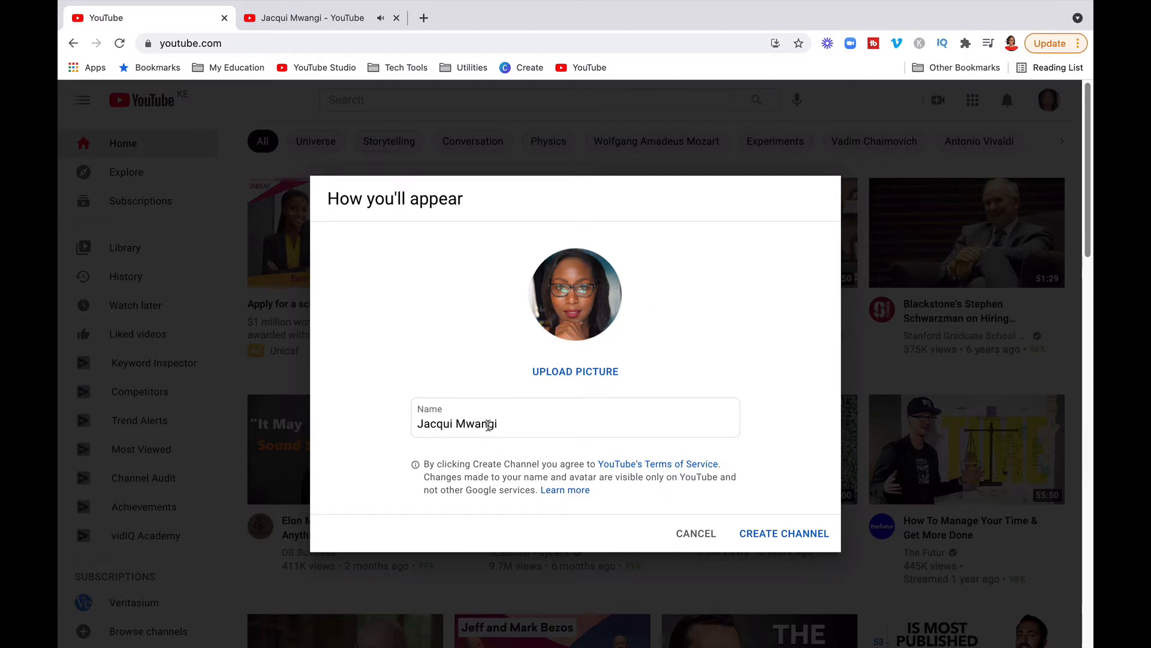
pyautogui.click(766, 541)
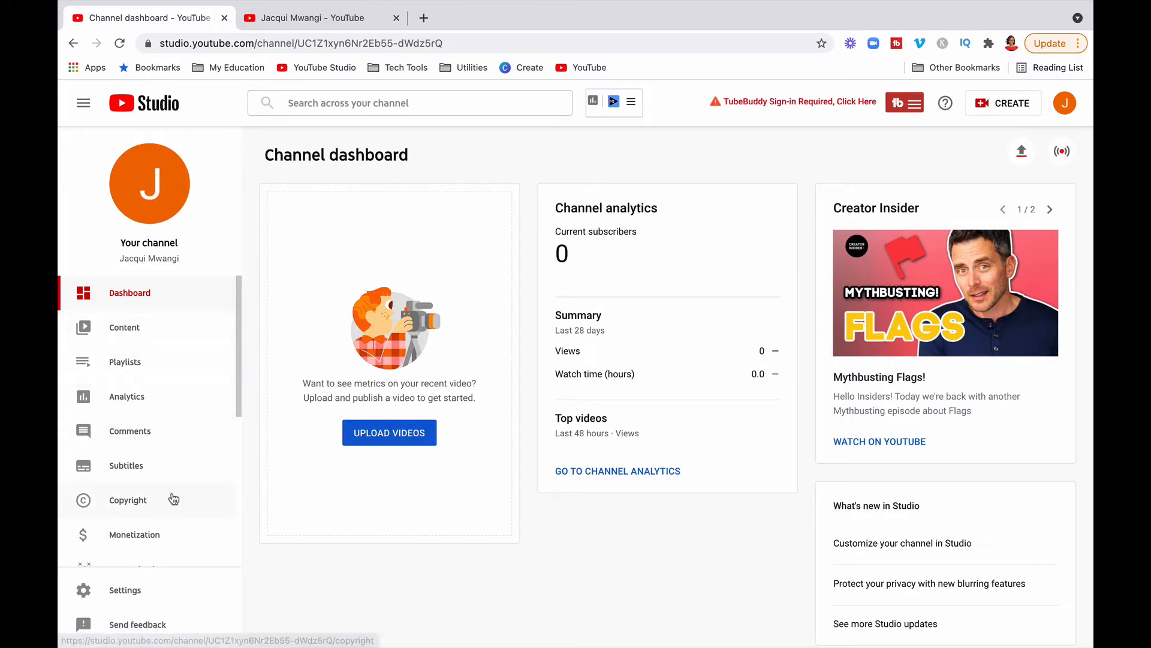
# Look through the new channel's Studio navigation sections and the video upload dialog, closing it without selecting files.
pyautogui.scroll(-3, 171, 498)
pyautogui.scroll(-2, 174, 499)
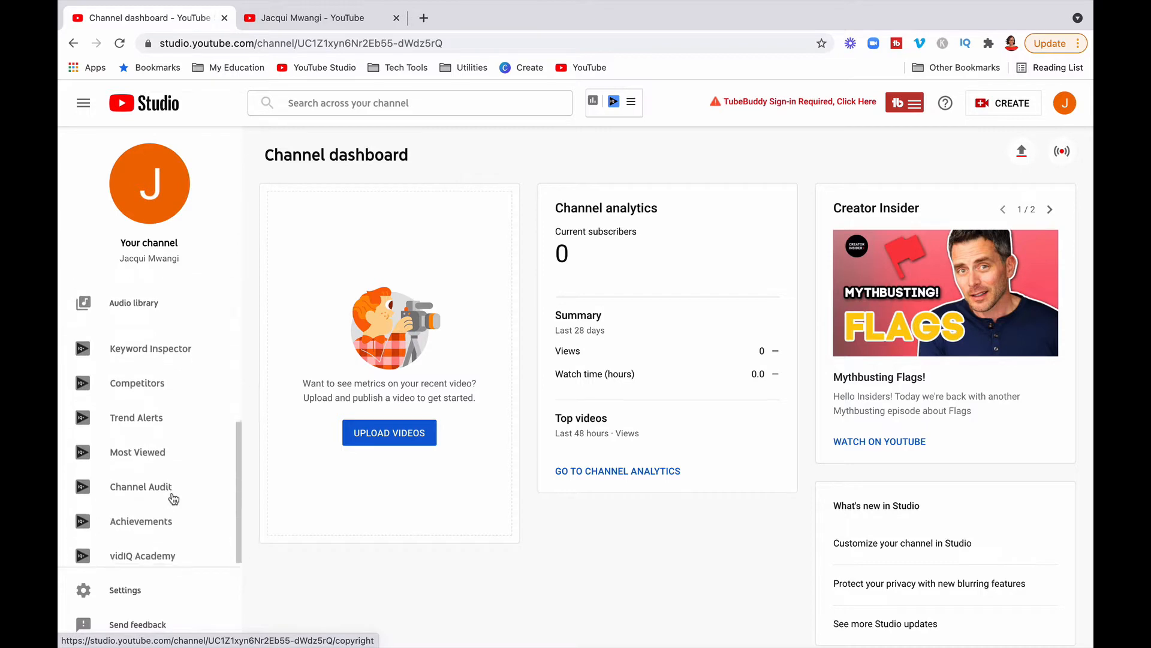
pyautogui.scroll(6, 171, 491)
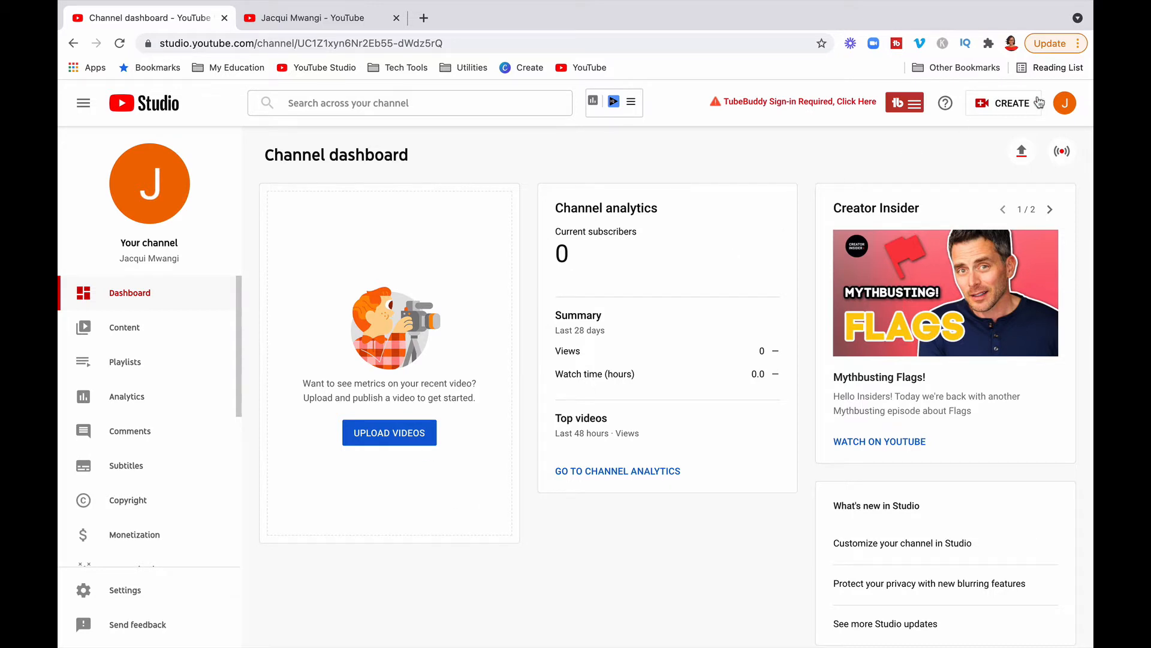
pyautogui.click(1023, 155)
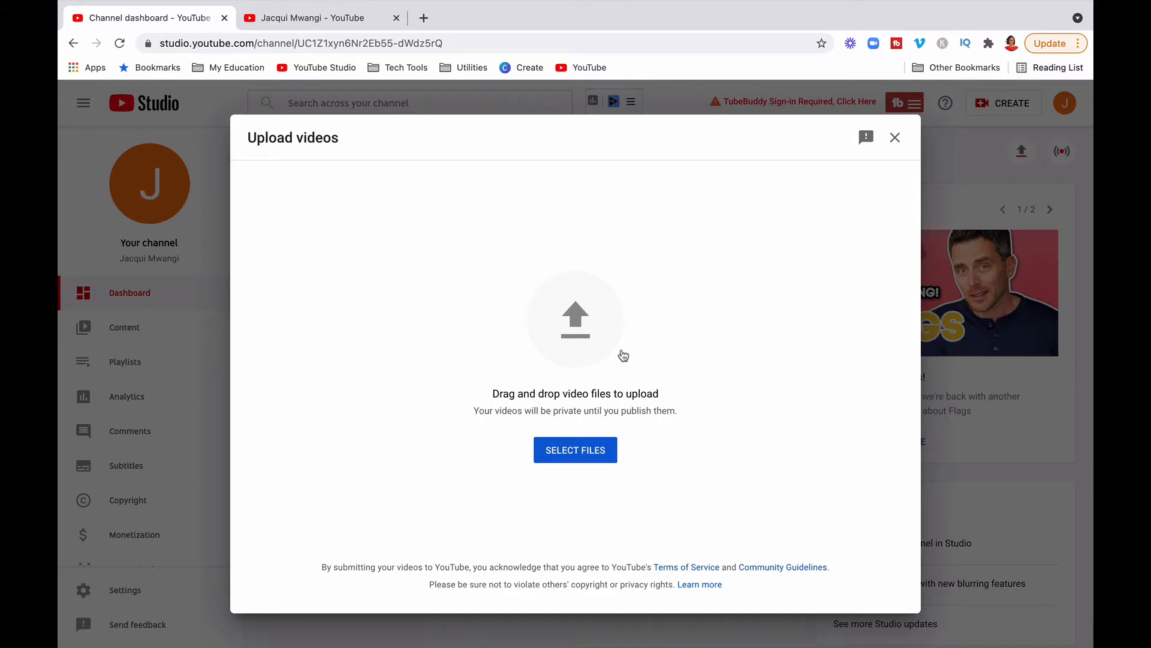
pyautogui.click(896, 139)
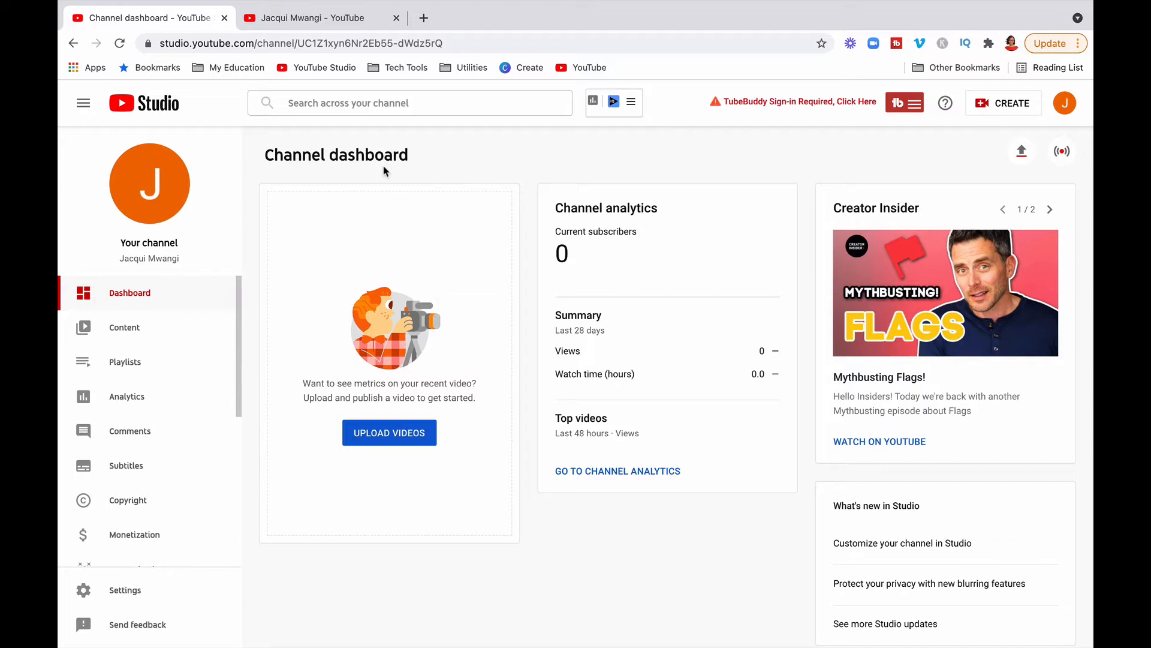
# Switch to the established channel's page and examine its home layout: banner, featured video, playlist sections and uploads.
pyautogui.click(333, 20)
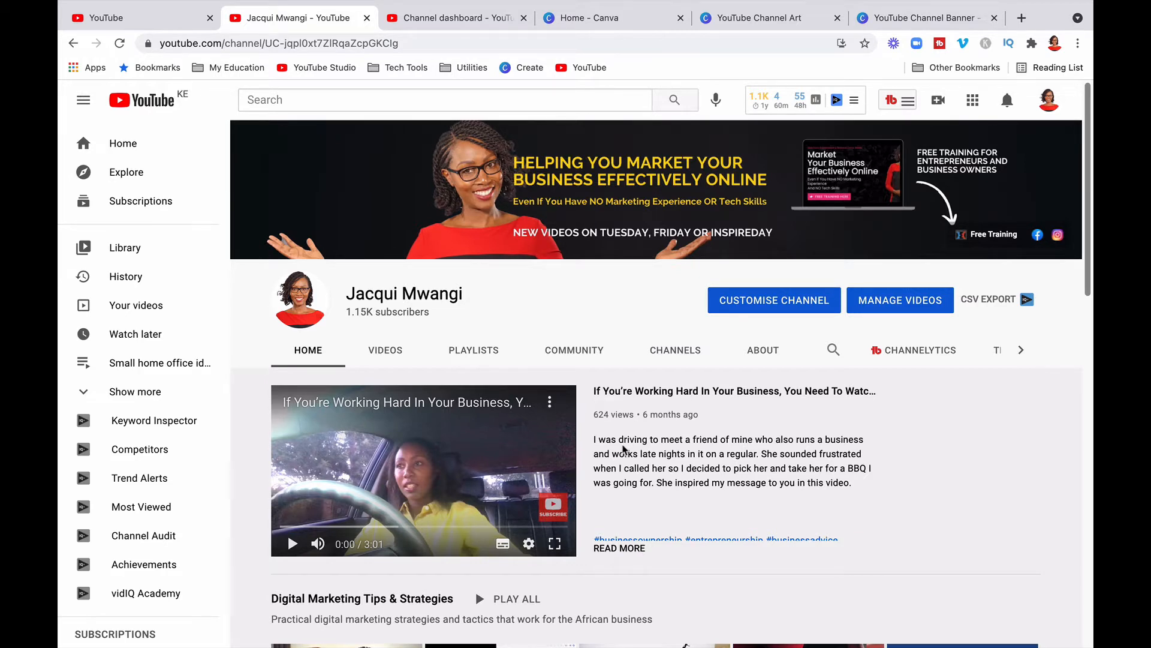
pyautogui.scroll(-1, 623, 449)
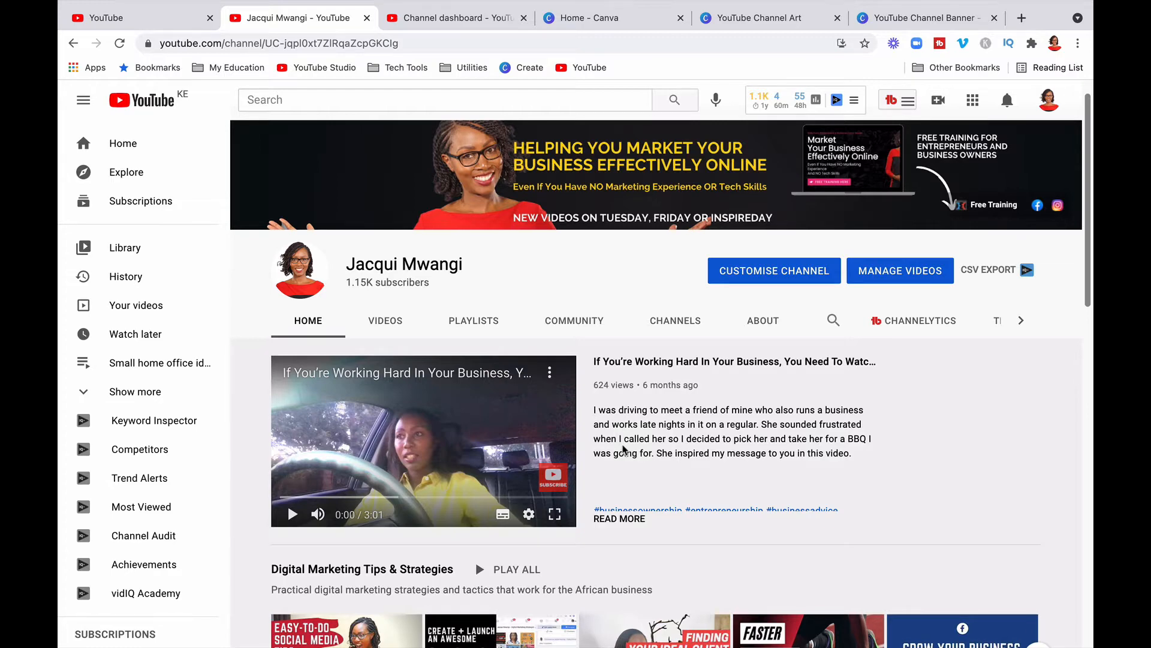
pyautogui.scroll(-5, 624, 450)
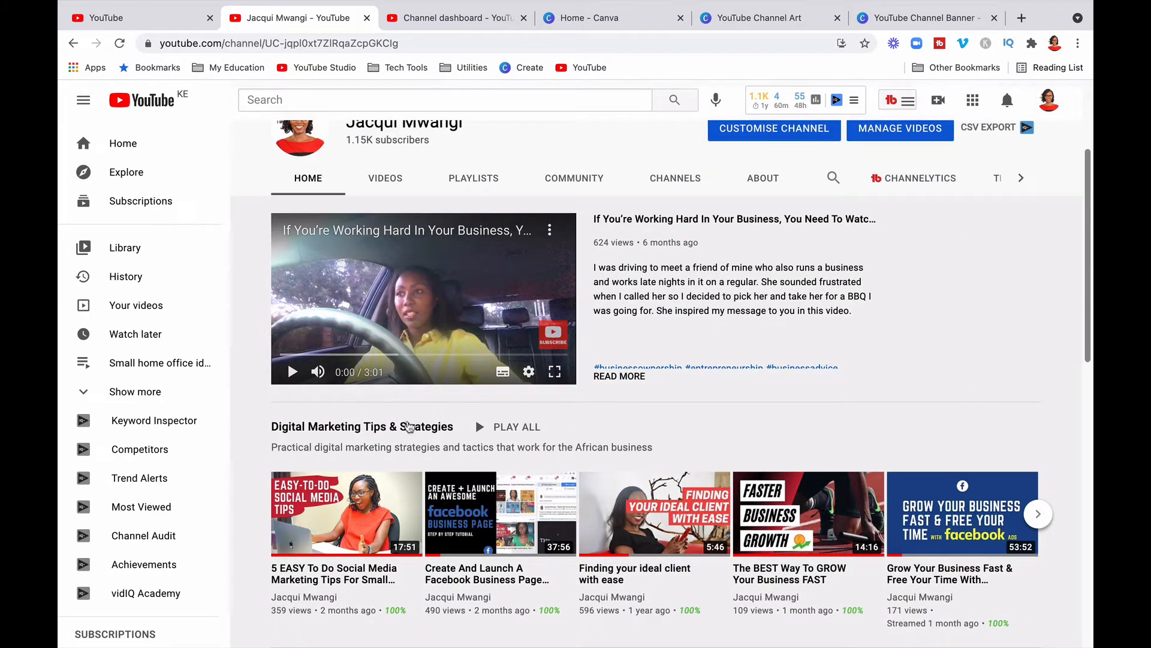
pyautogui.scroll(-2, 369, 435)
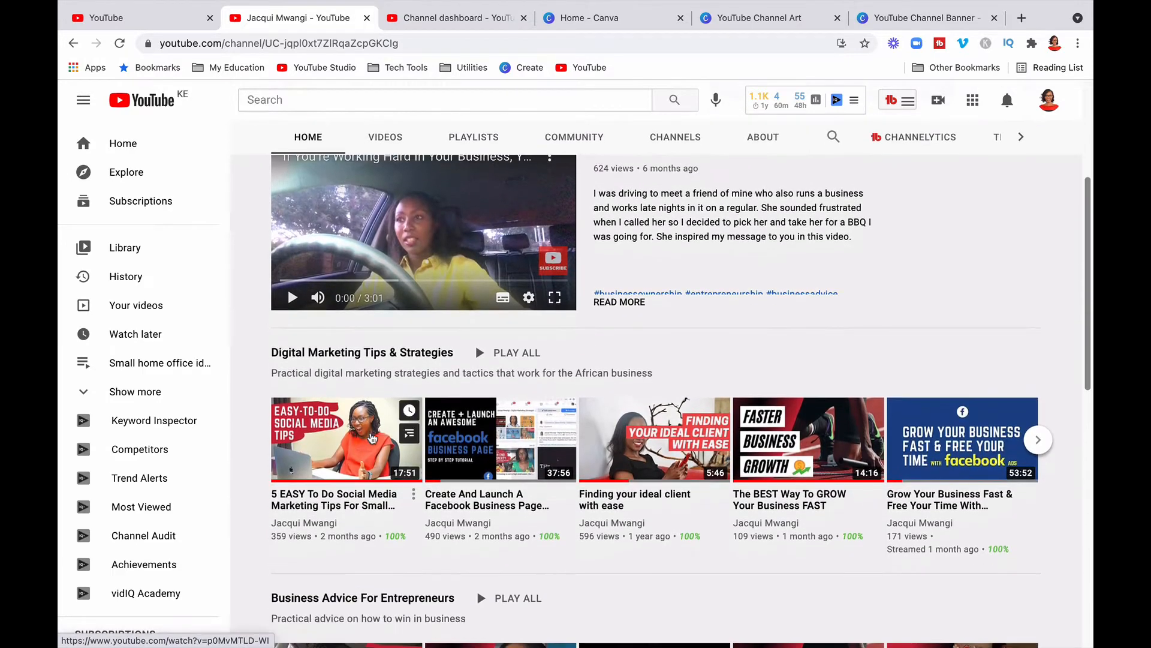
pyautogui.click(1041, 443)
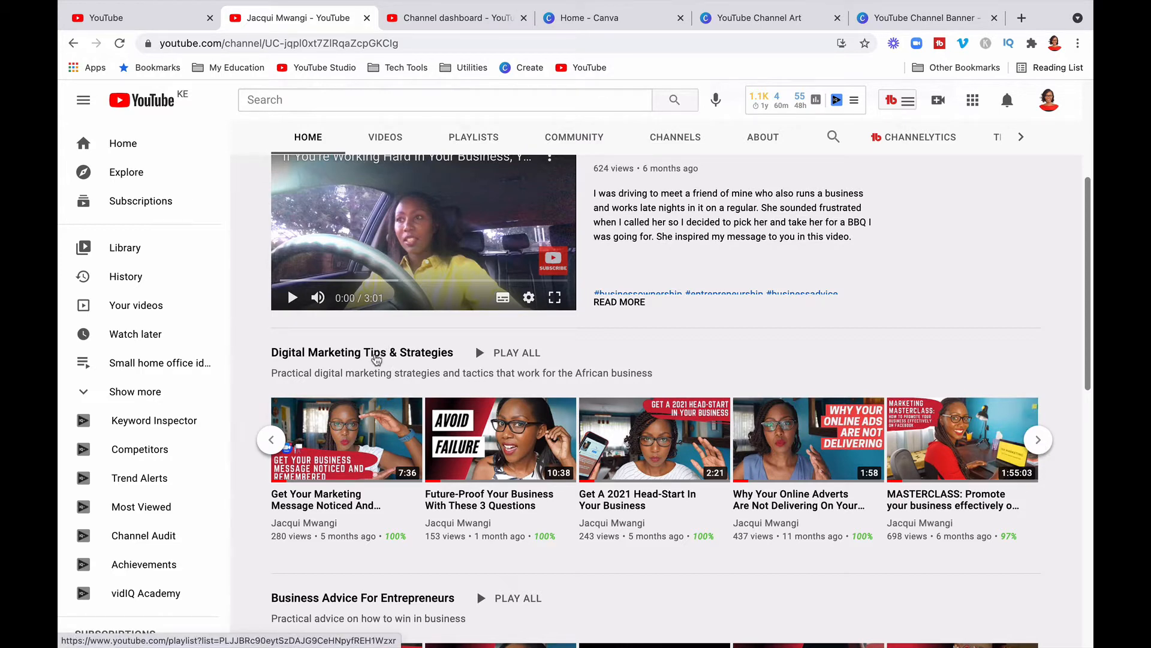
pyautogui.scroll(-4, 642, 358)
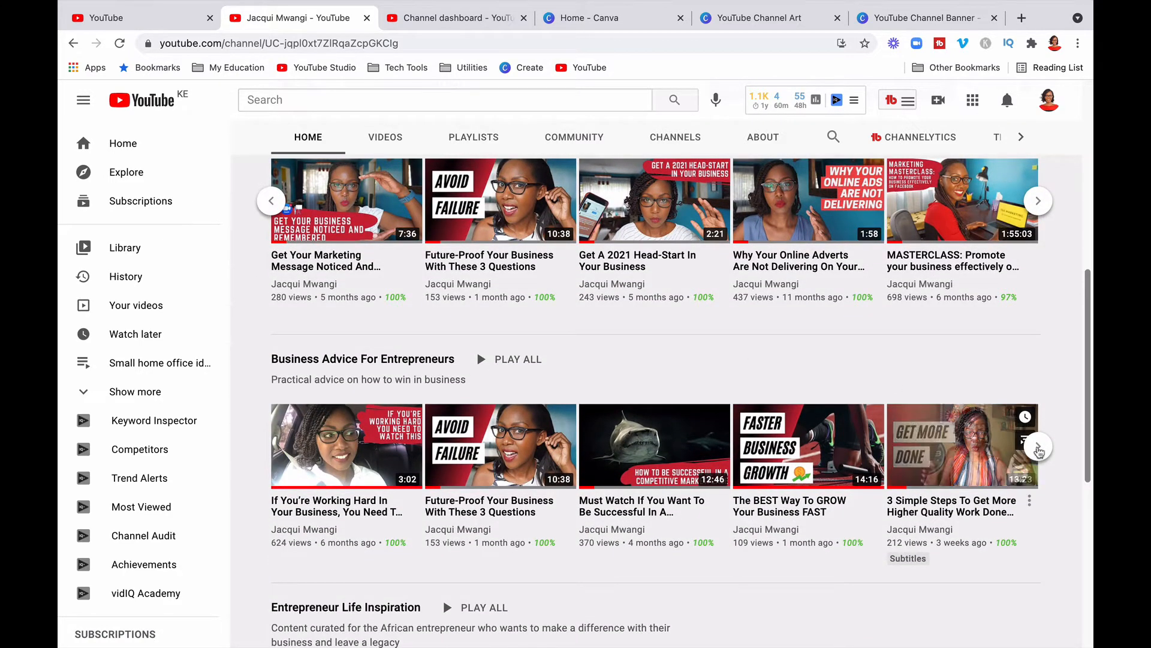
pyautogui.click(1039, 447)
pyautogui.scroll(-1, 1048, 452)
pyautogui.scroll(-3, 1047, 453)
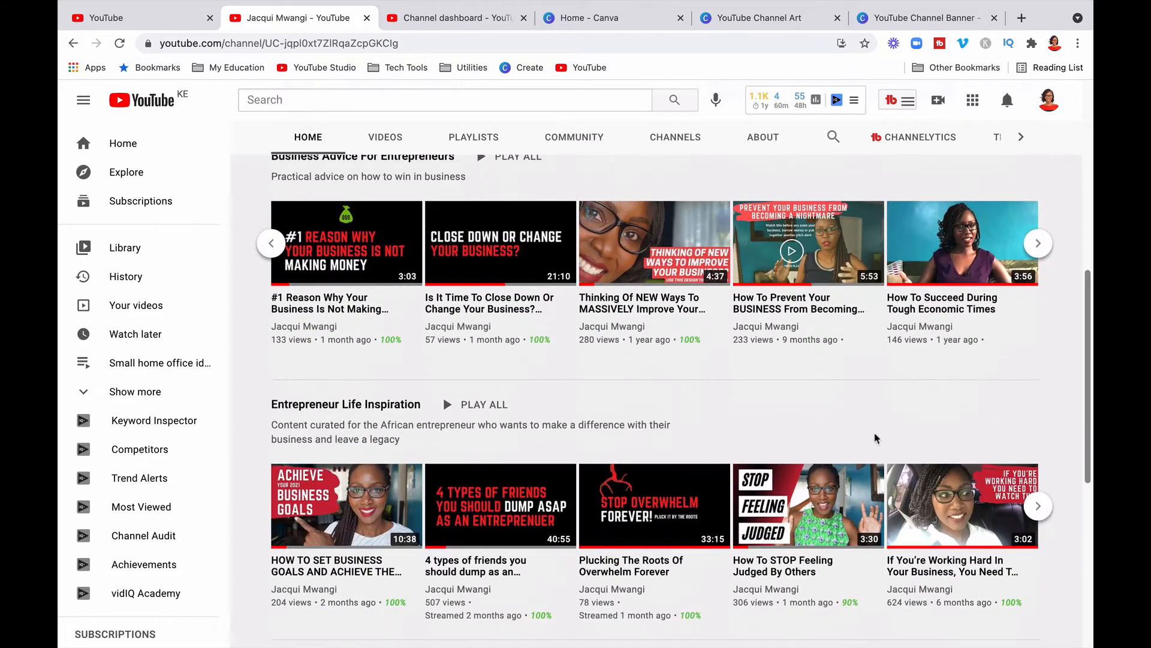
pyautogui.scroll(-3, 570, 387)
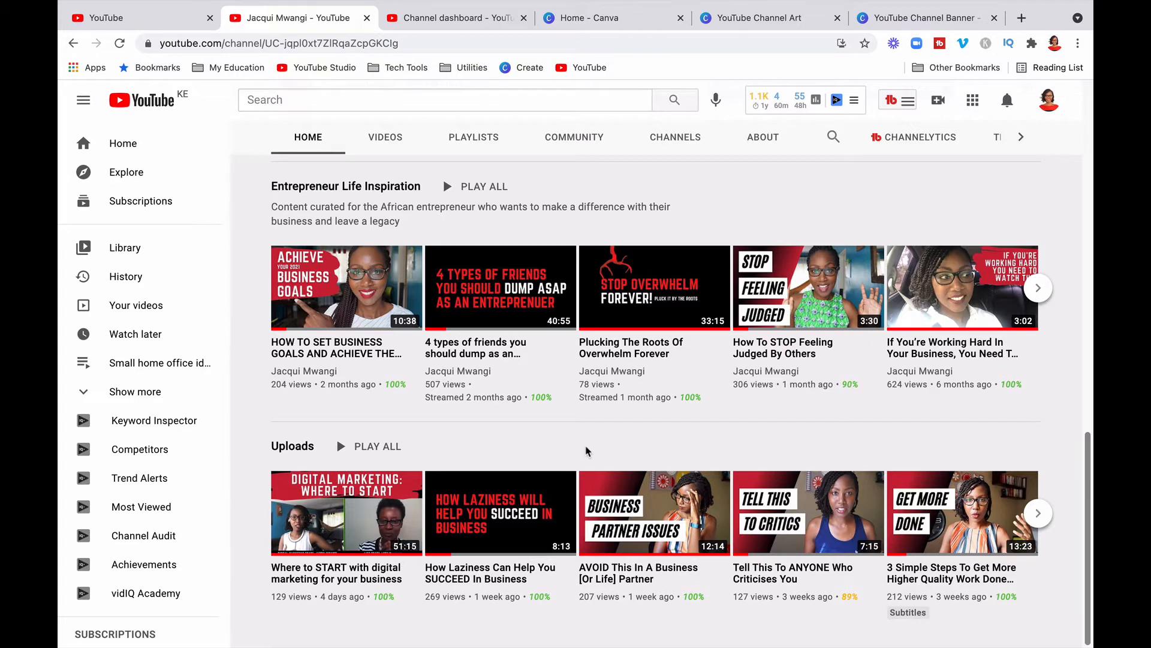
pyautogui.scroll(10, 586, 451)
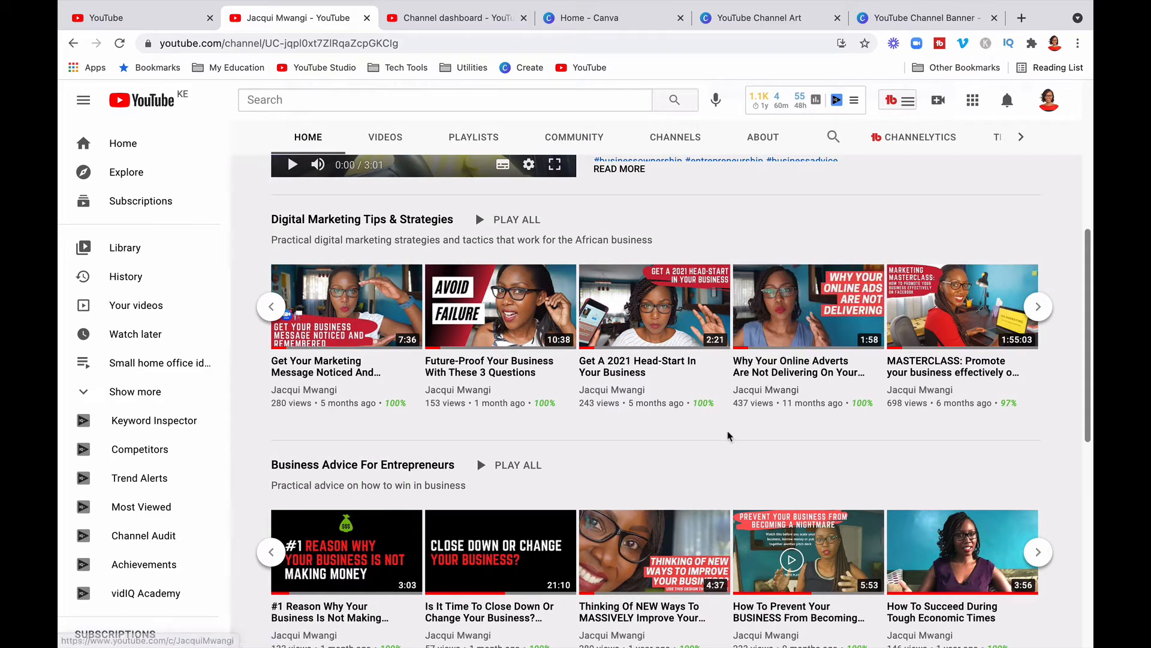
pyautogui.scroll(4, 732, 433)
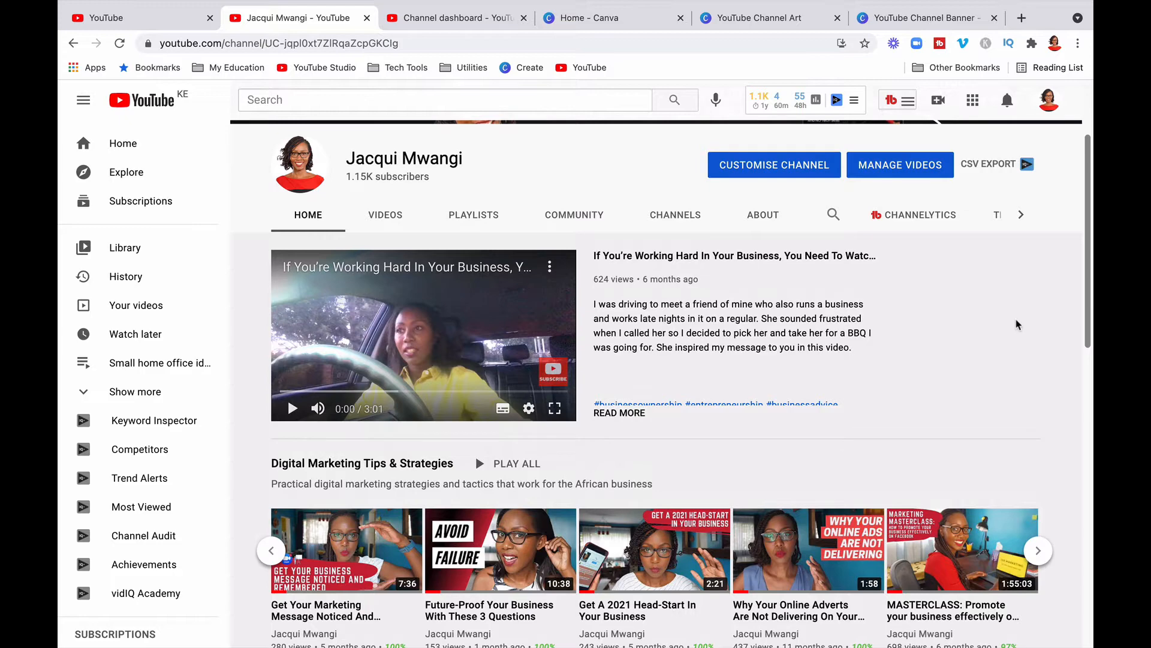
pyautogui.scroll(2, 1017, 325)
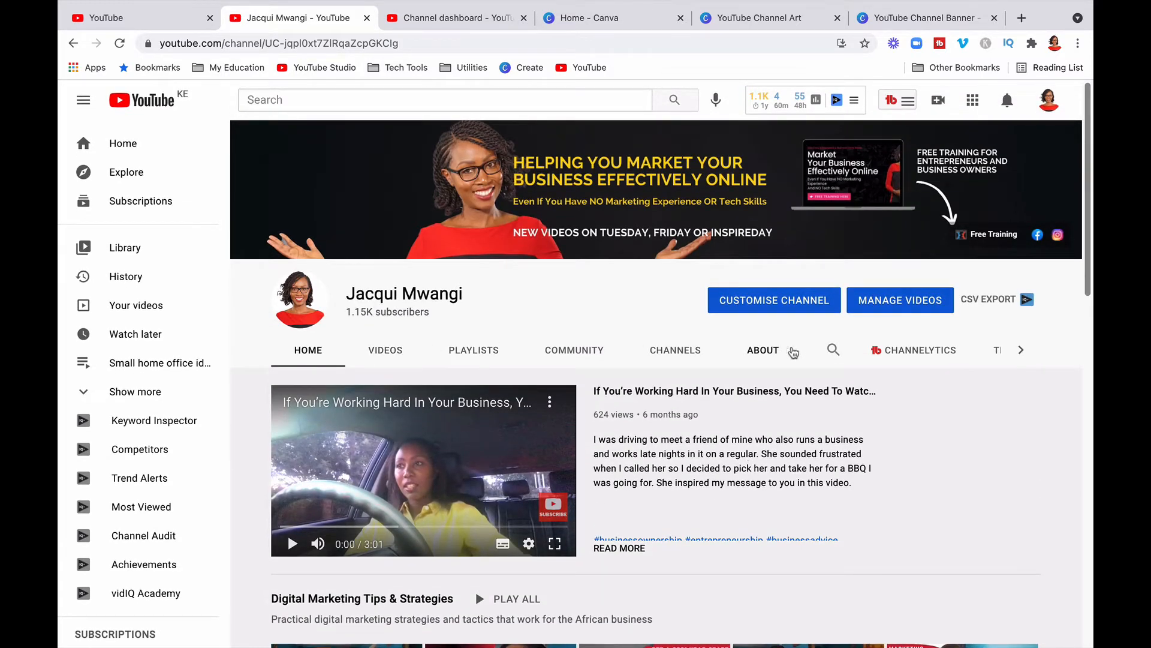
# View the established channel's uploaded videos and its created playlists.
pyautogui.click(396, 352)
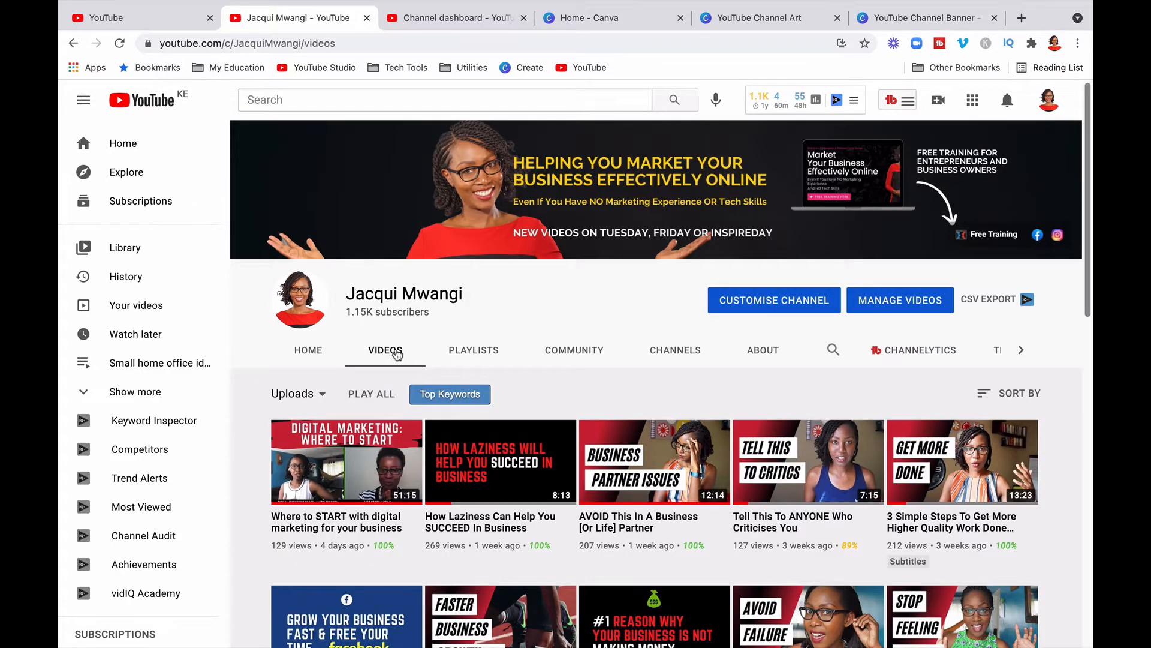
pyautogui.click(492, 353)
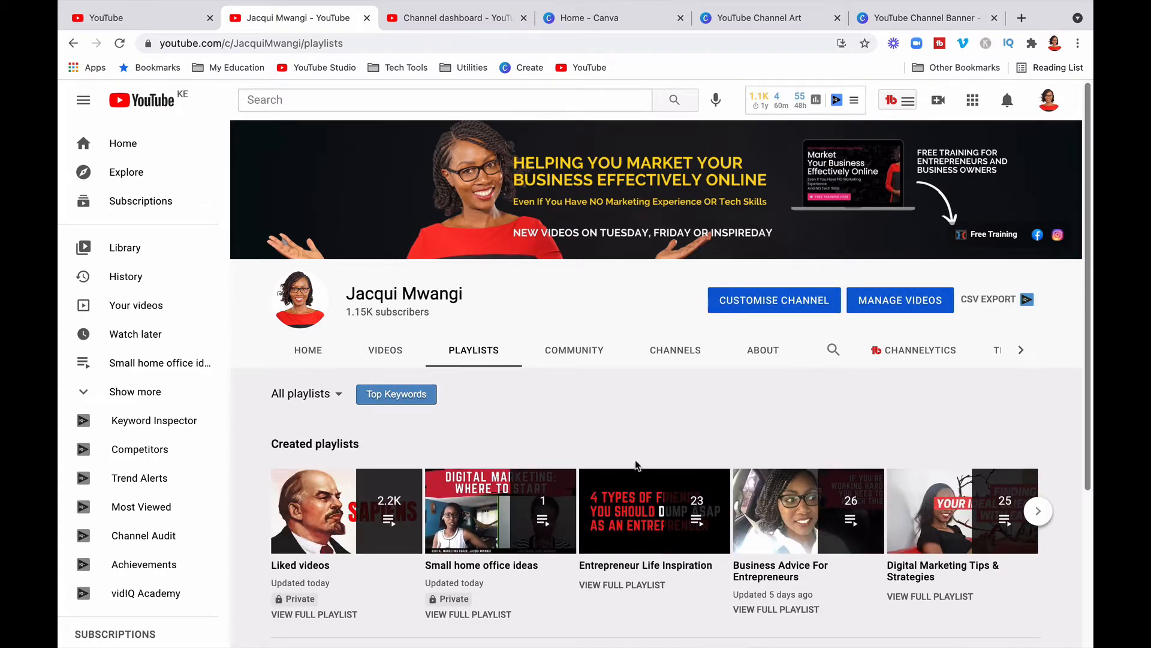
pyautogui.scroll(-1, 653, 432)
pyautogui.scroll(1, 560, 393)
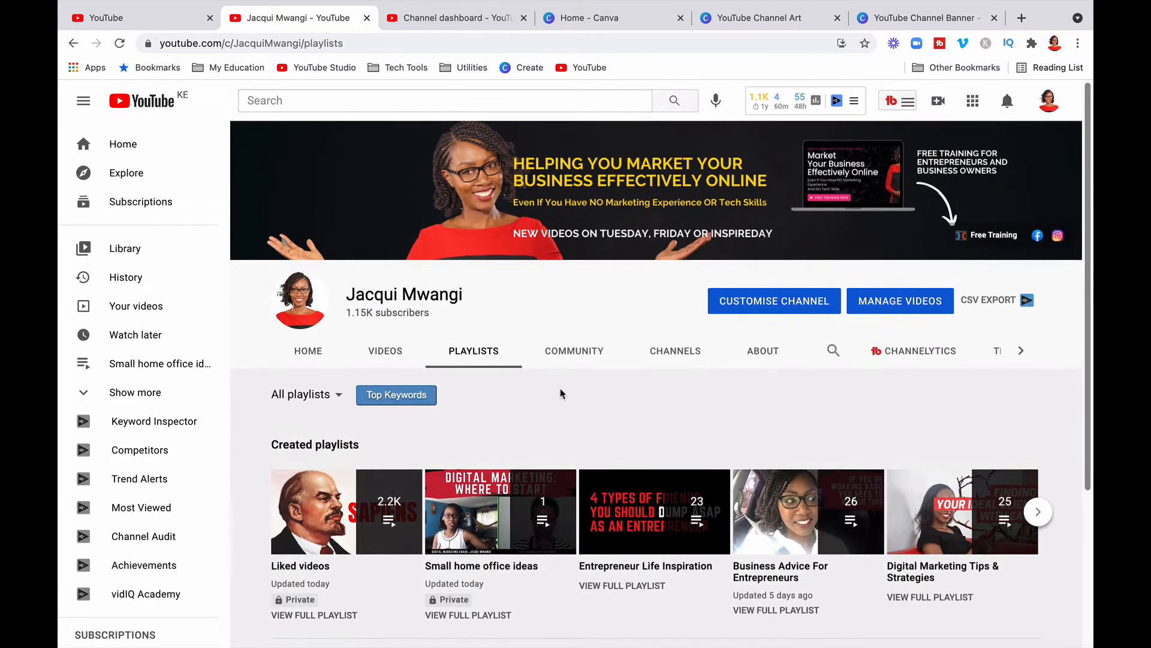
# Examine the channel's Community section, including the post composer, published posts and the options for creating content.
pyautogui.click(583, 361)
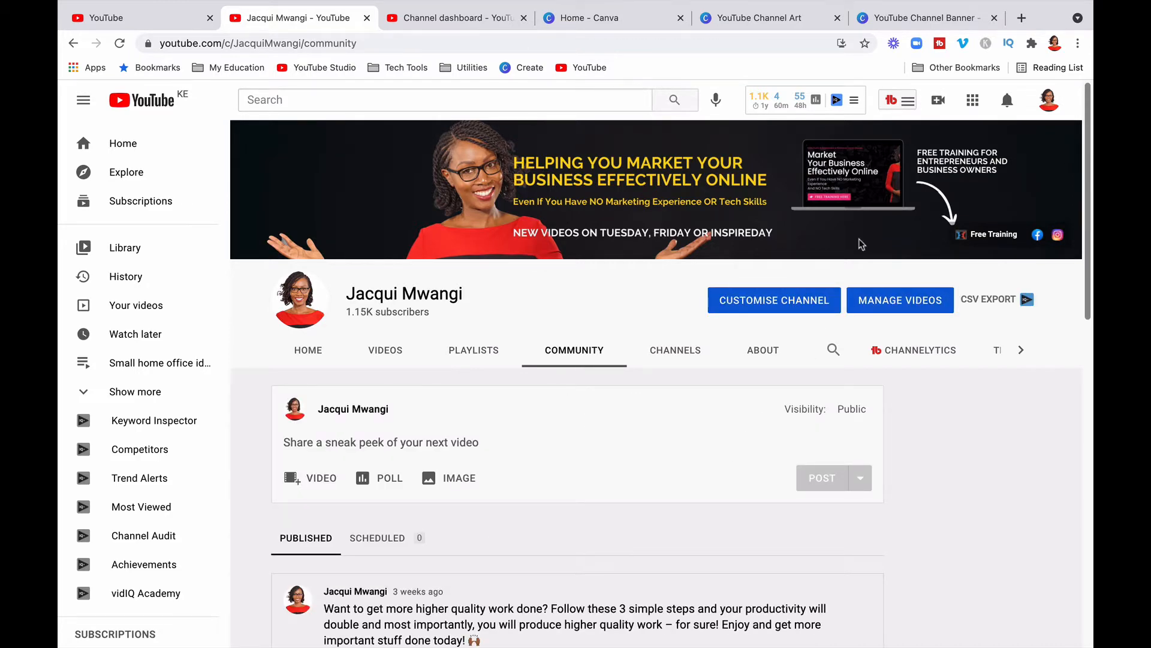
pyautogui.click(940, 102)
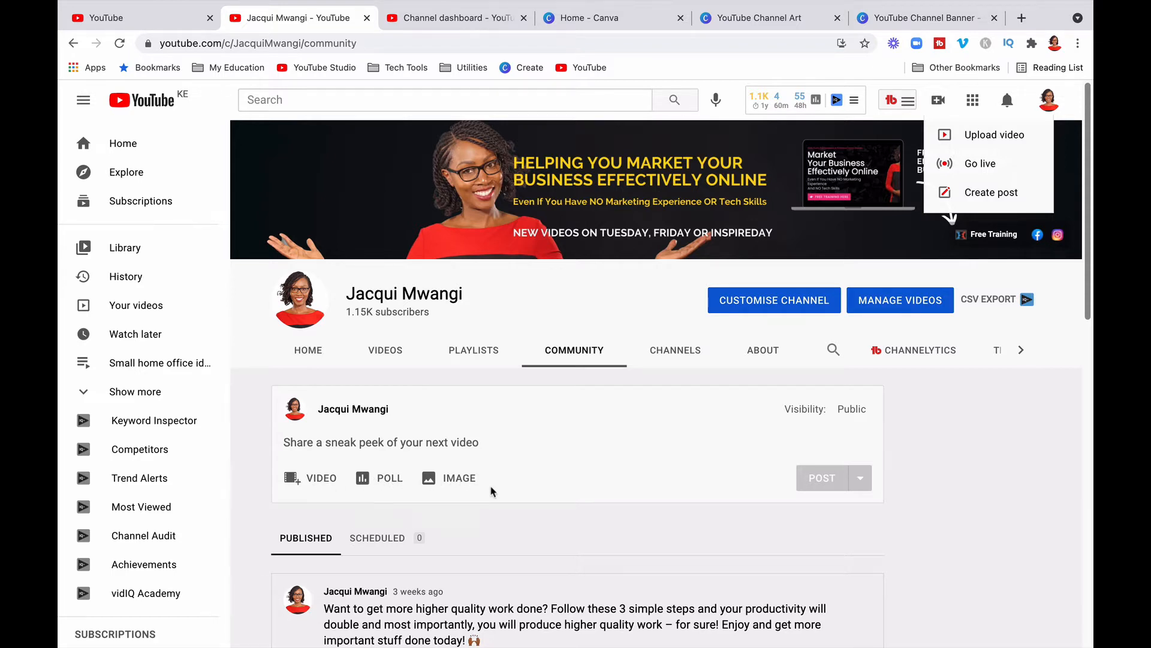
pyautogui.click(523, 505)
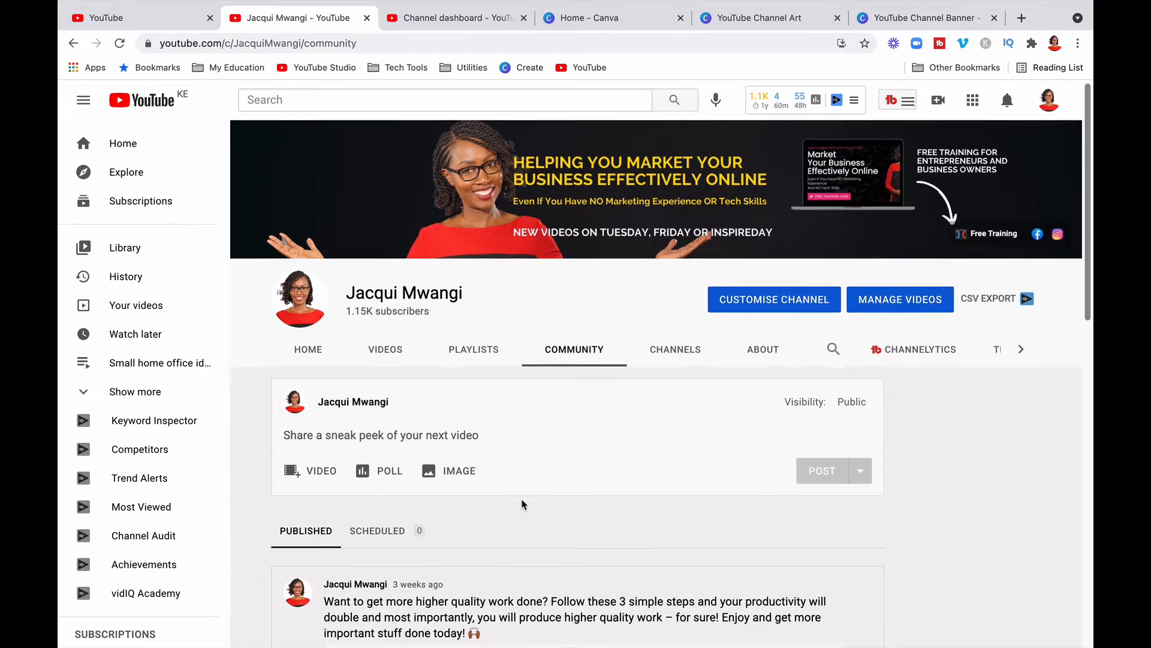
pyautogui.scroll(-2, 523, 505)
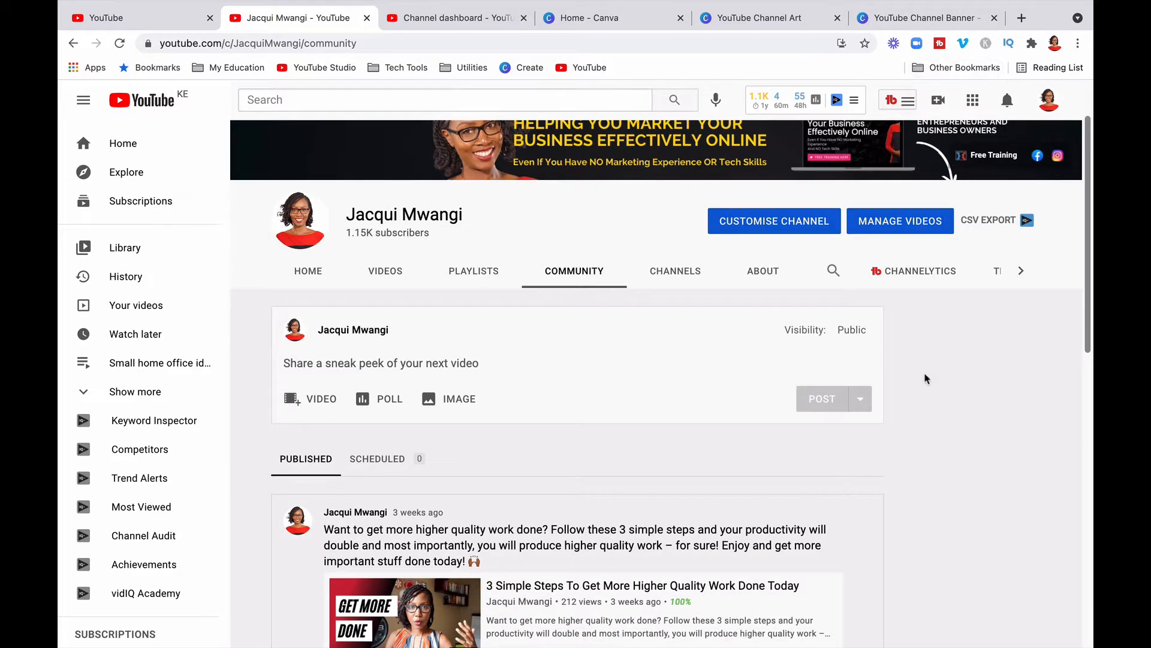
pyautogui.scroll(-2, 926, 378)
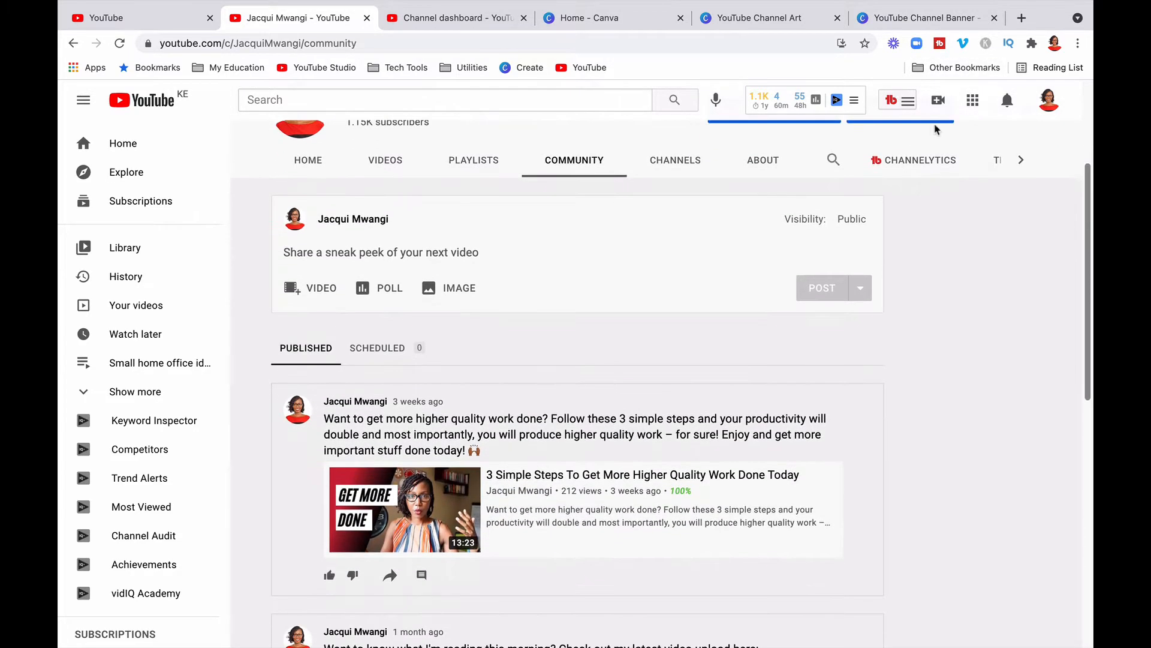
pyautogui.scroll(3, 926, 409)
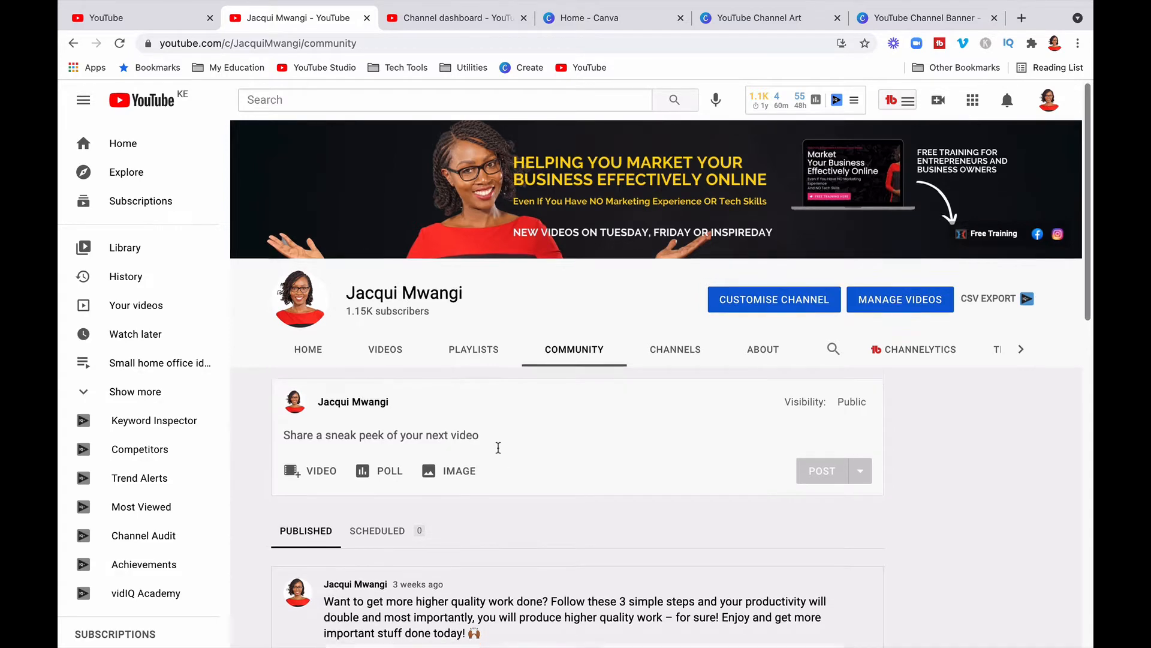
pyautogui.scroll(-2, 500, 459)
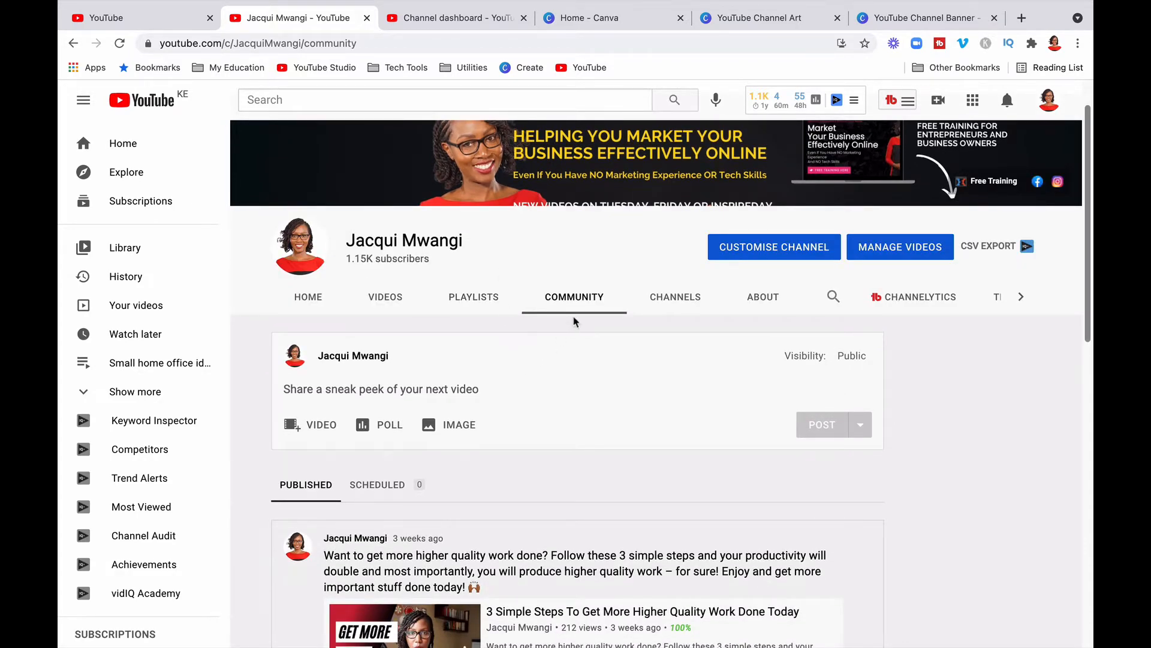
pyautogui.scroll(-7, 592, 377)
pyautogui.scroll(-5, 593, 378)
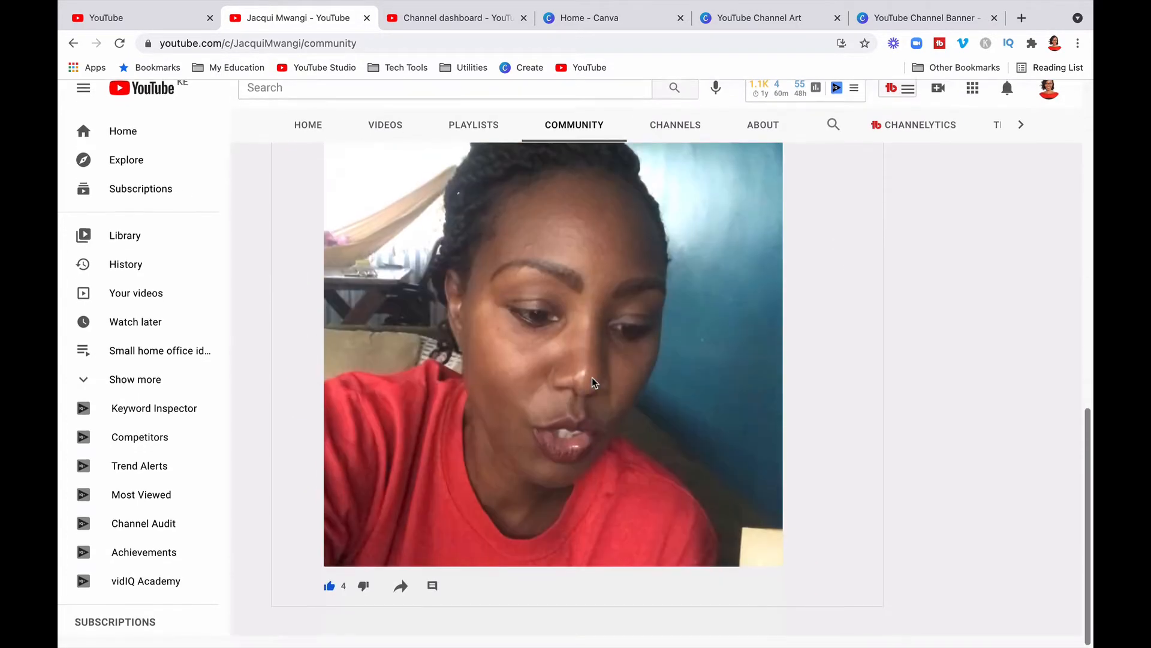
pyautogui.scroll(9, 594, 384)
pyautogui.scroll(3, 594, 384)
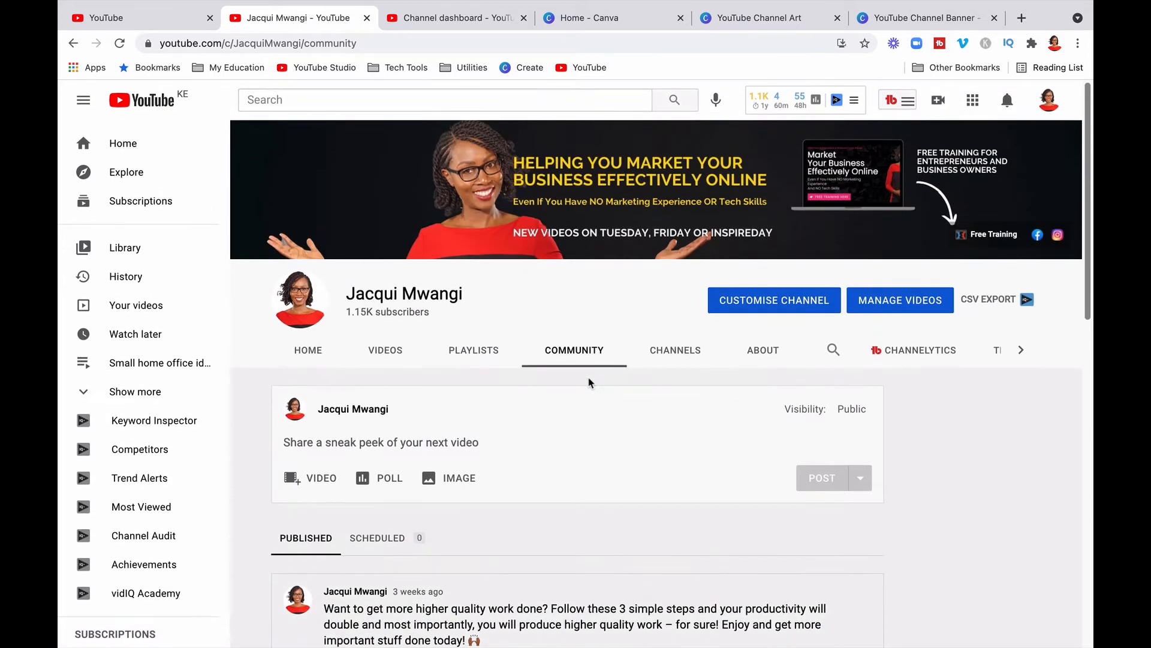
# View the channel's featured channels and its About description, details and links, and return to the channel's home page.
pyautogui.click(687, 357)
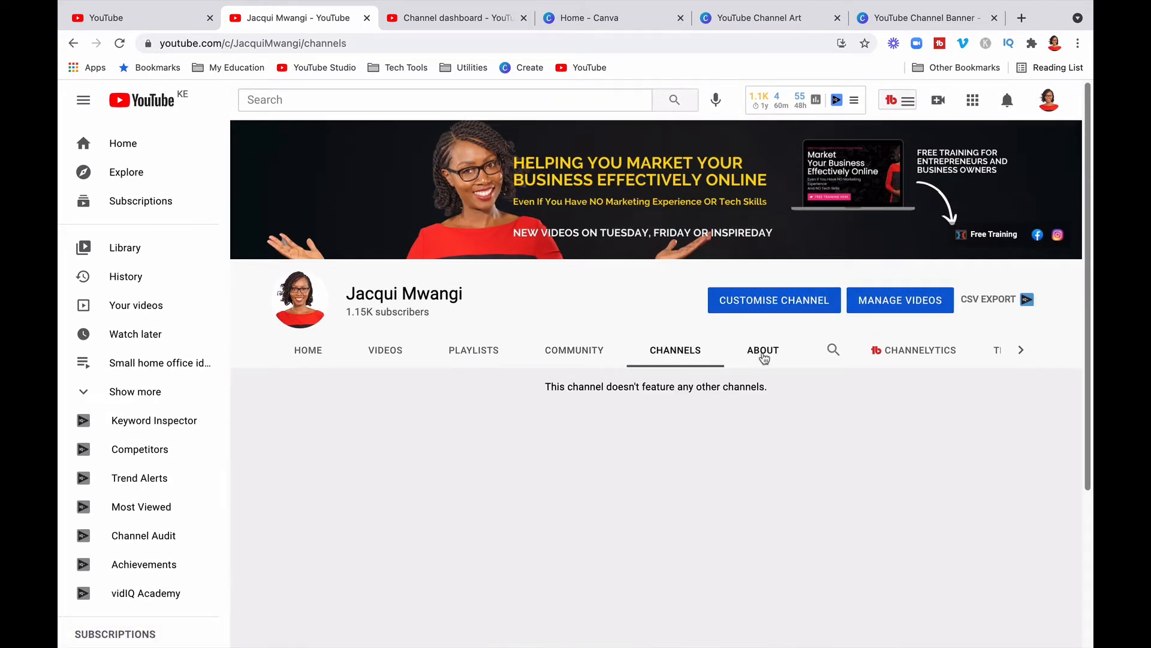
pyautogui.click(763, 353)
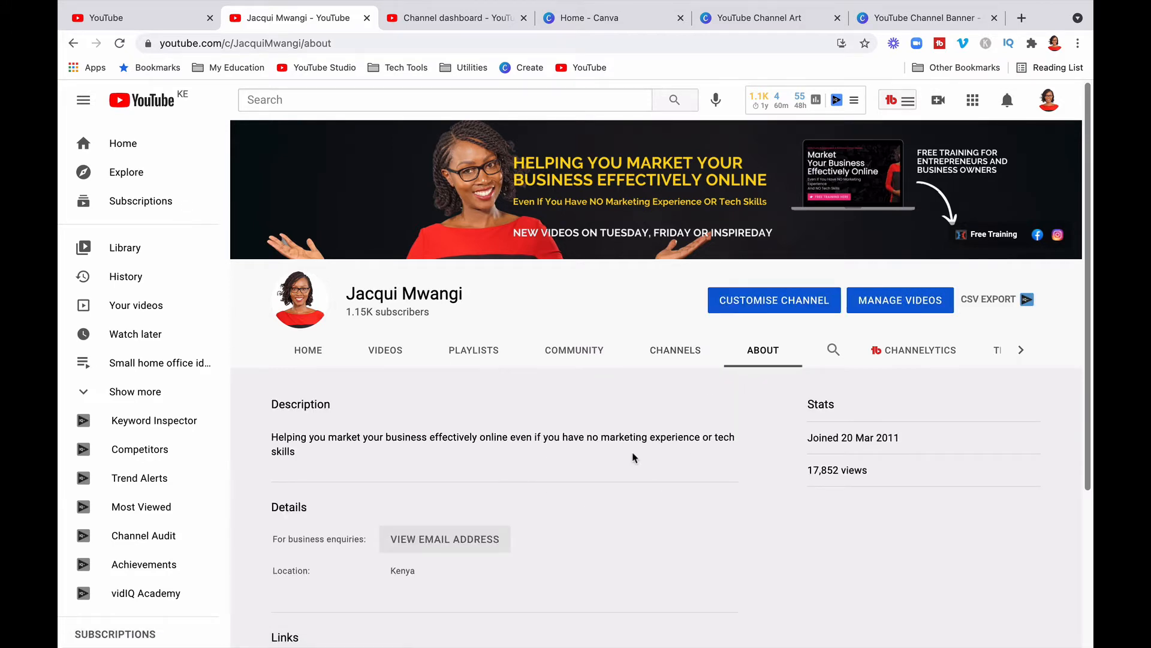
pyautogui.scroll(-1, 630, 472)
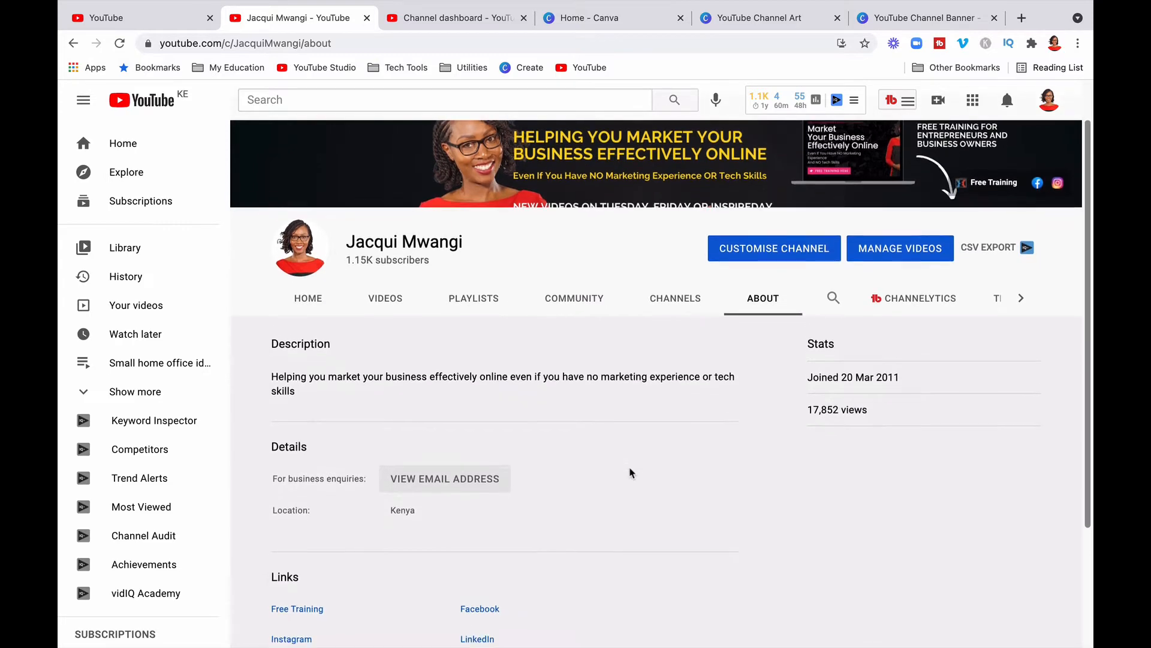
pyautogui.scroll(1, 630, 473)
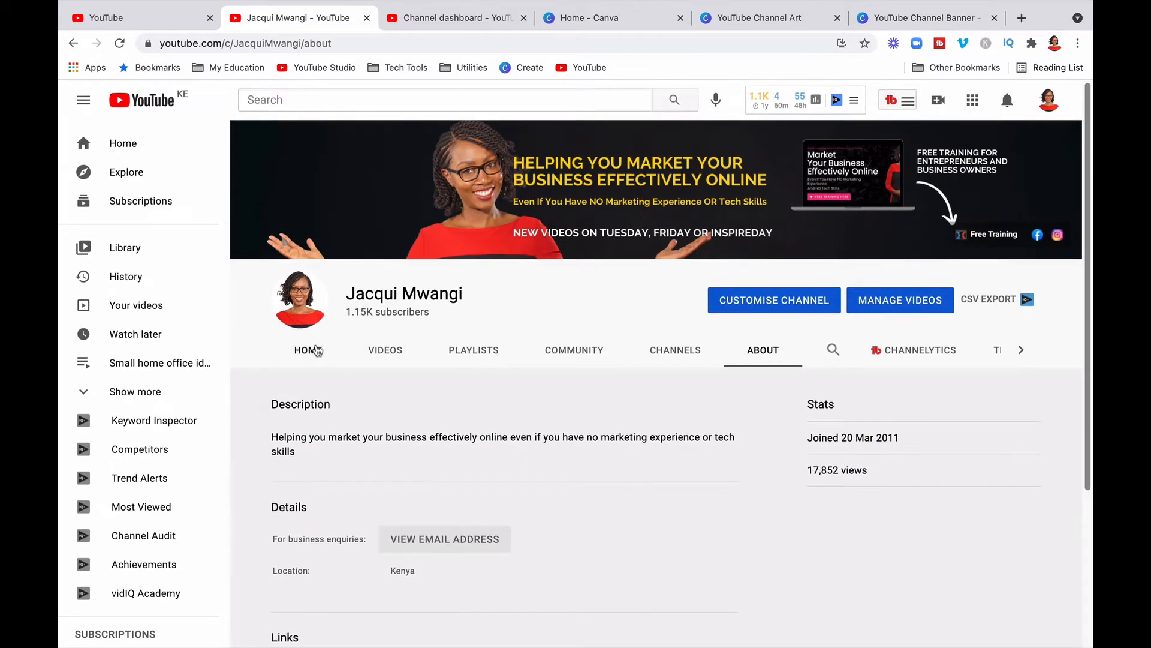
pyautogui.click(316, 350)
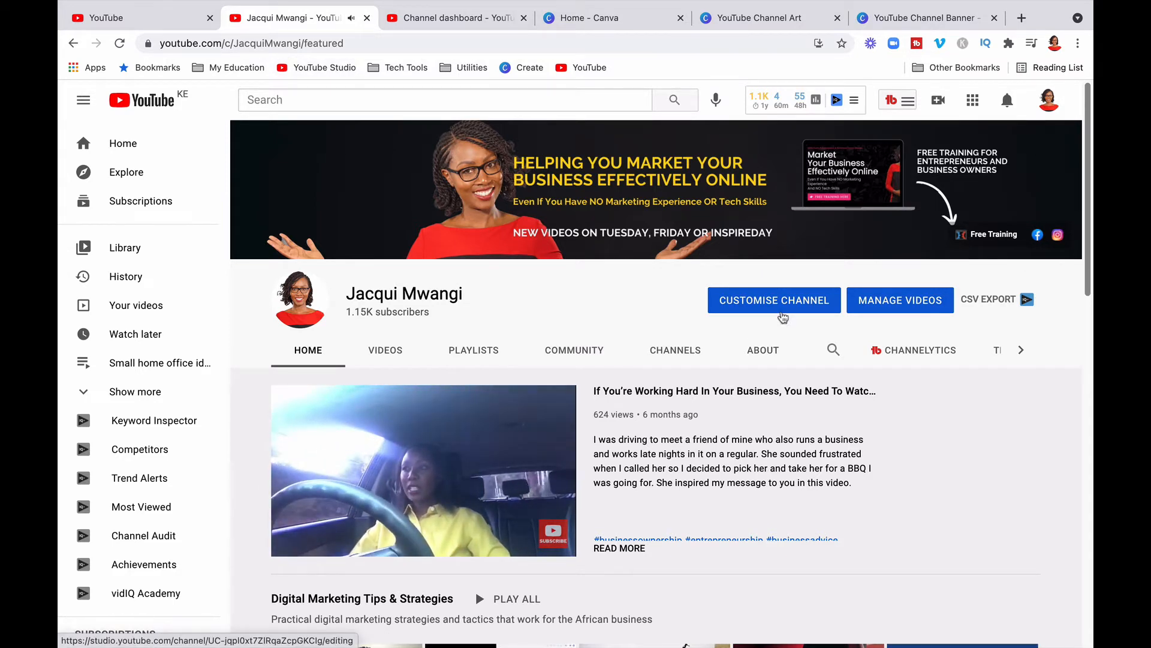
# Switch to the established channel's Studio dashboard and examine the available management sections, from content through monetisation, customisation and audio library.
pyautogui.click(478, 19)
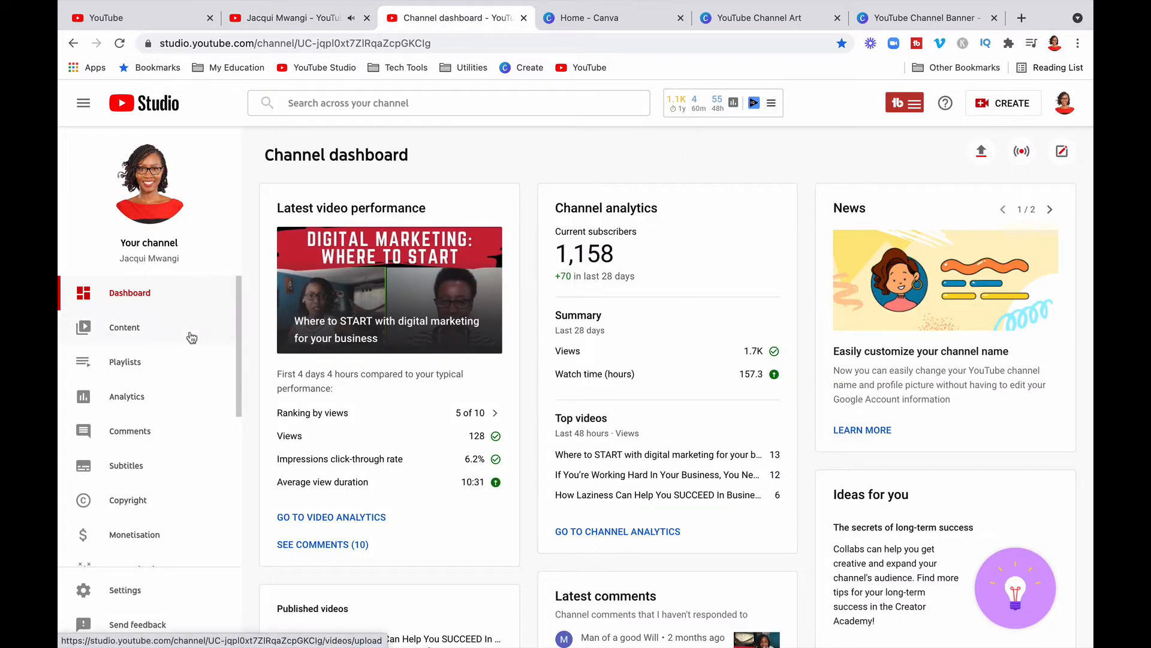
pyautogui.scroll(-1, 186, 334)
pyautogui.scroll(1, 185, 333)
pyautogui.scroll(-1, 168, 457)
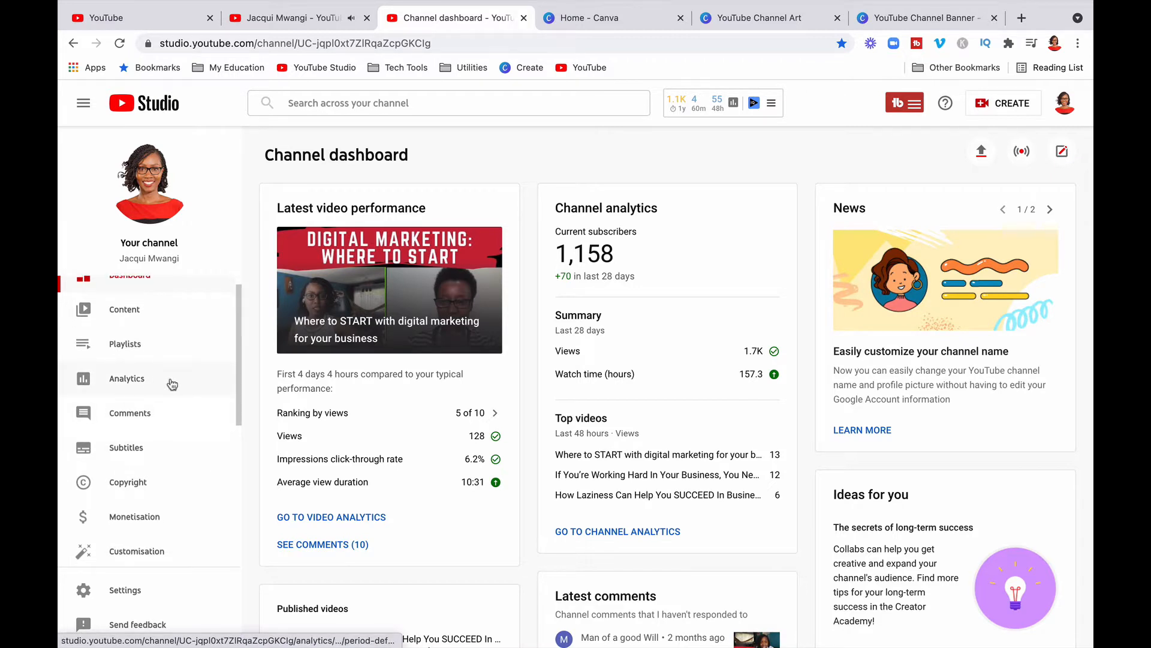
pyautogui.scroll(-1, 172, 384)
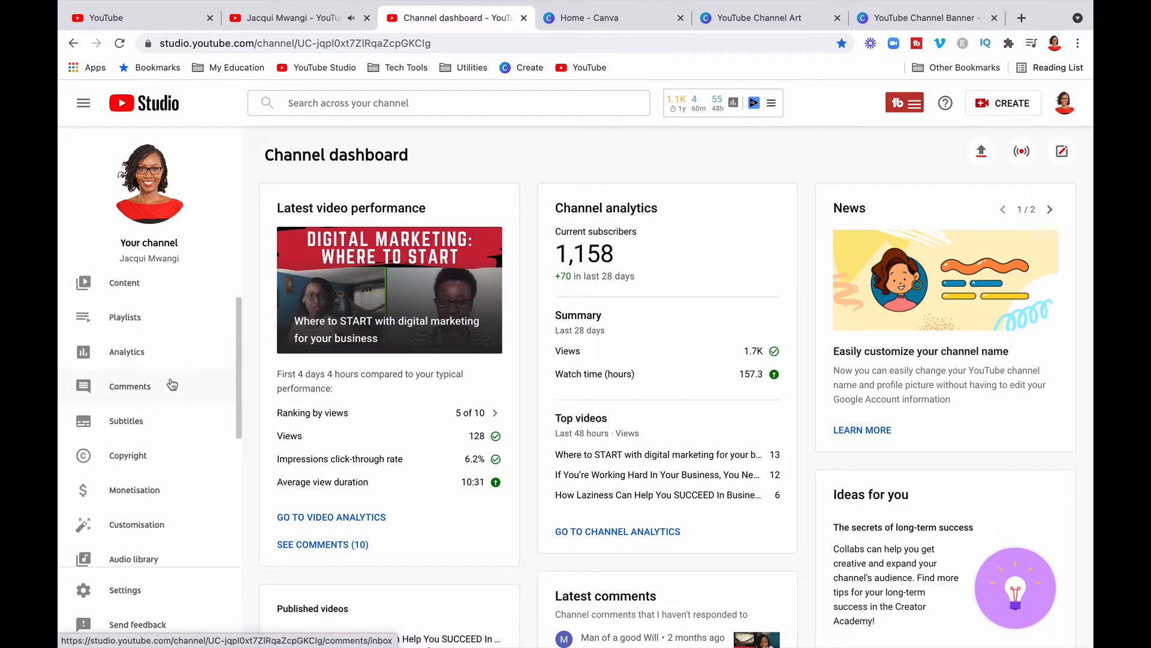
pyautogui.scroll(-3, 172, 384)
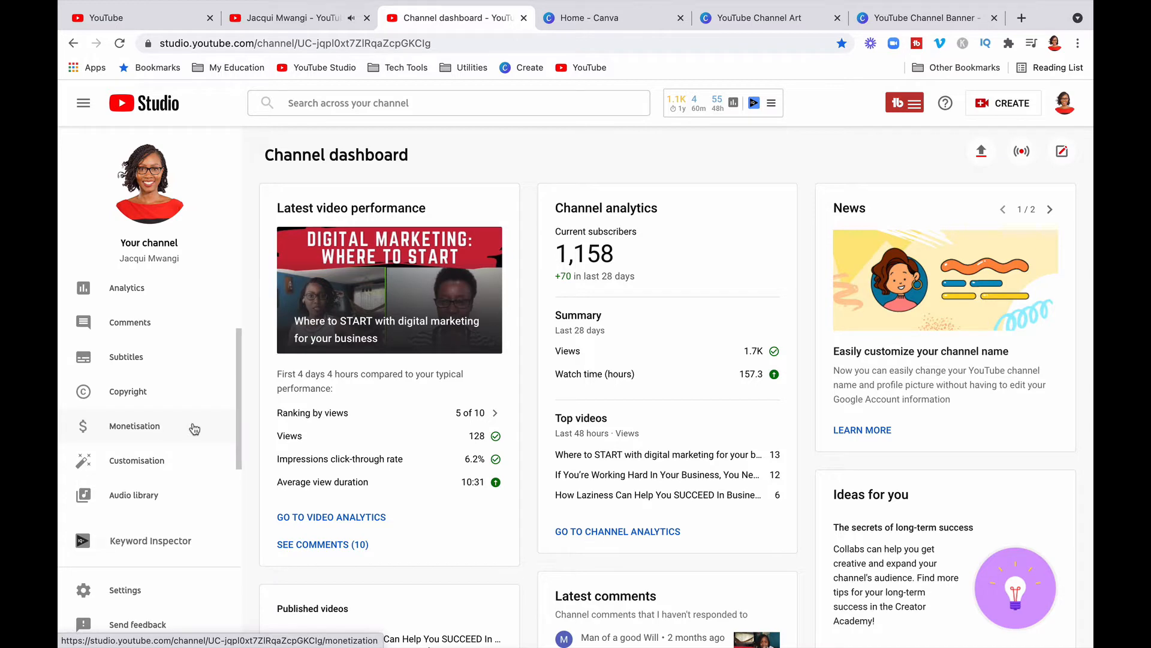
# View the channel's uploaded content and the visibility options of the unlisted video, leaving its visibility unchanged.
pyautogui.scroll(2, 194, 428)
pyautogui.click(168, 326)
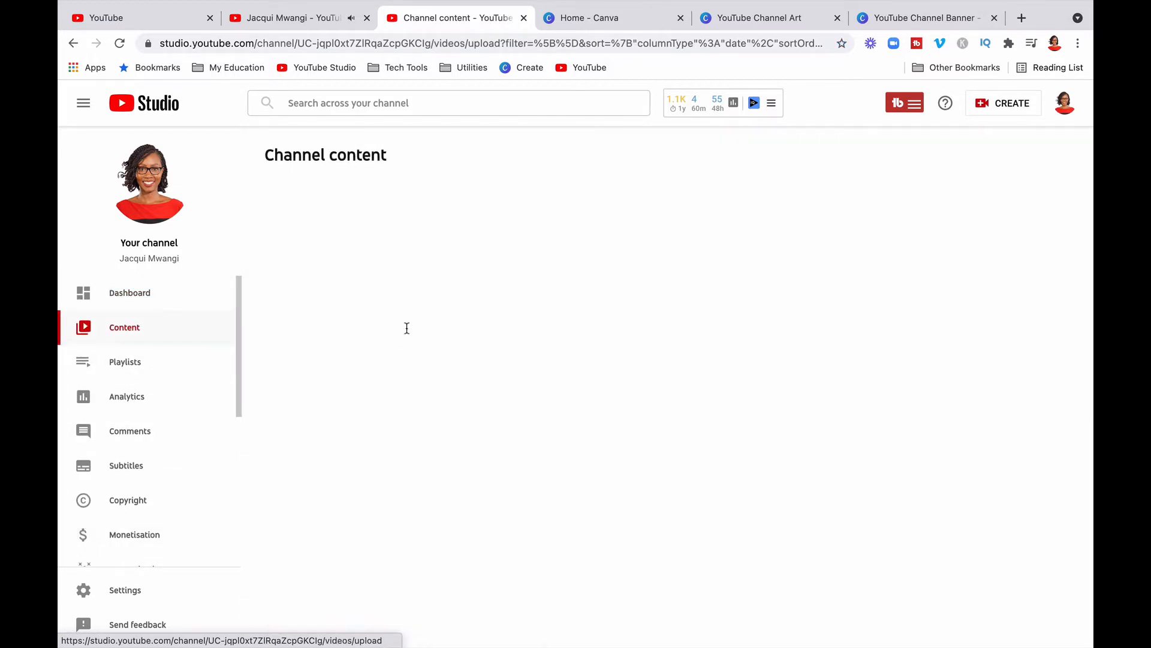
pyautogui.scroll(-1, 197, 410)
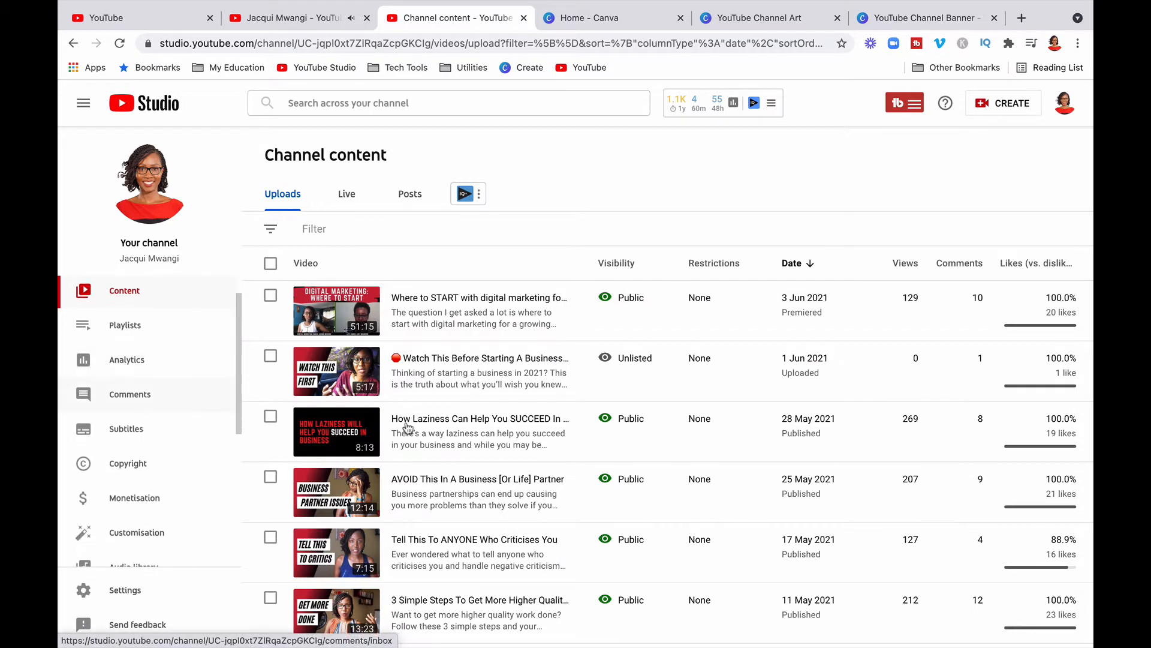
pyautogui.moveTo(635, 363)
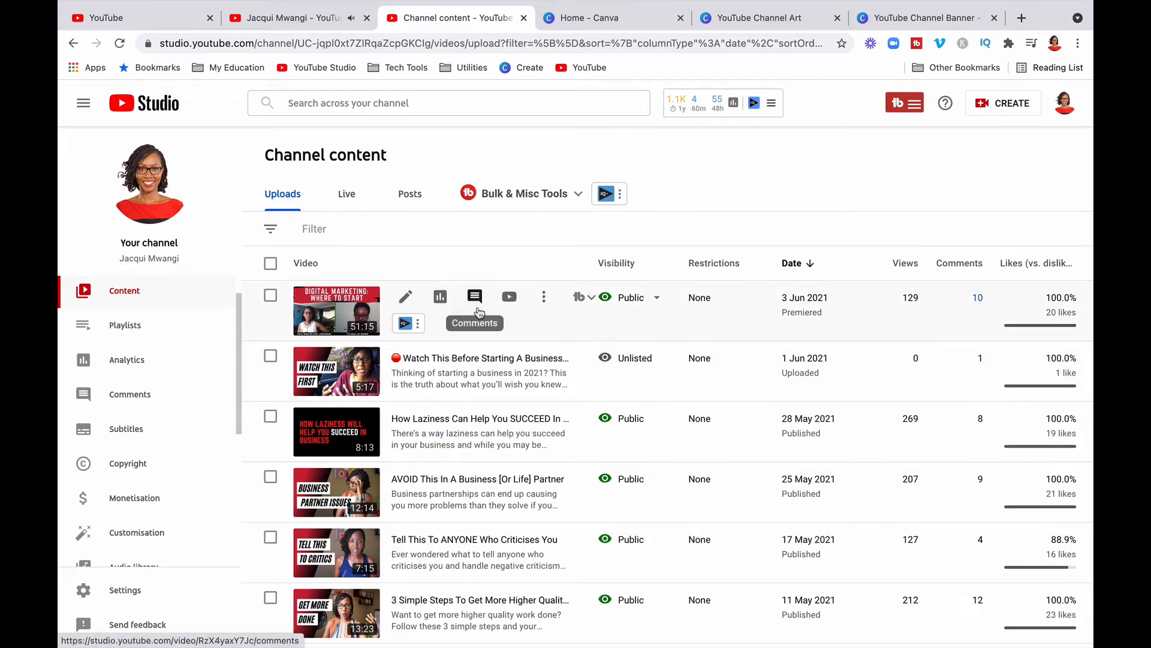
pyautogui.moveTo(630, 392)
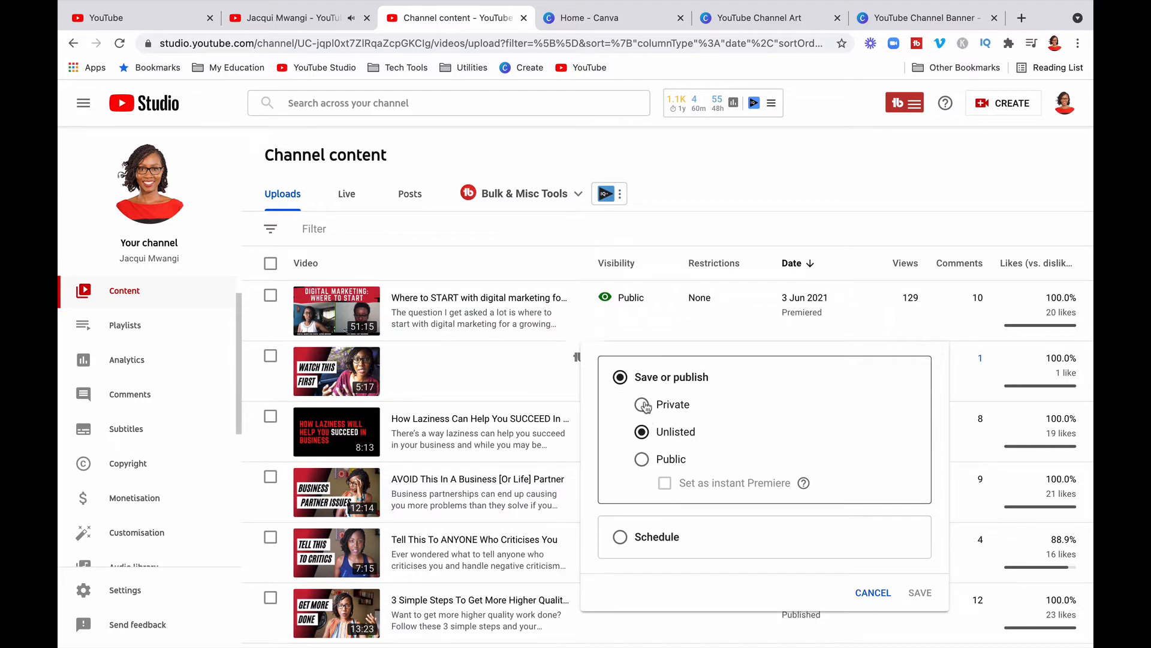
pyautogui.click(546, 264)
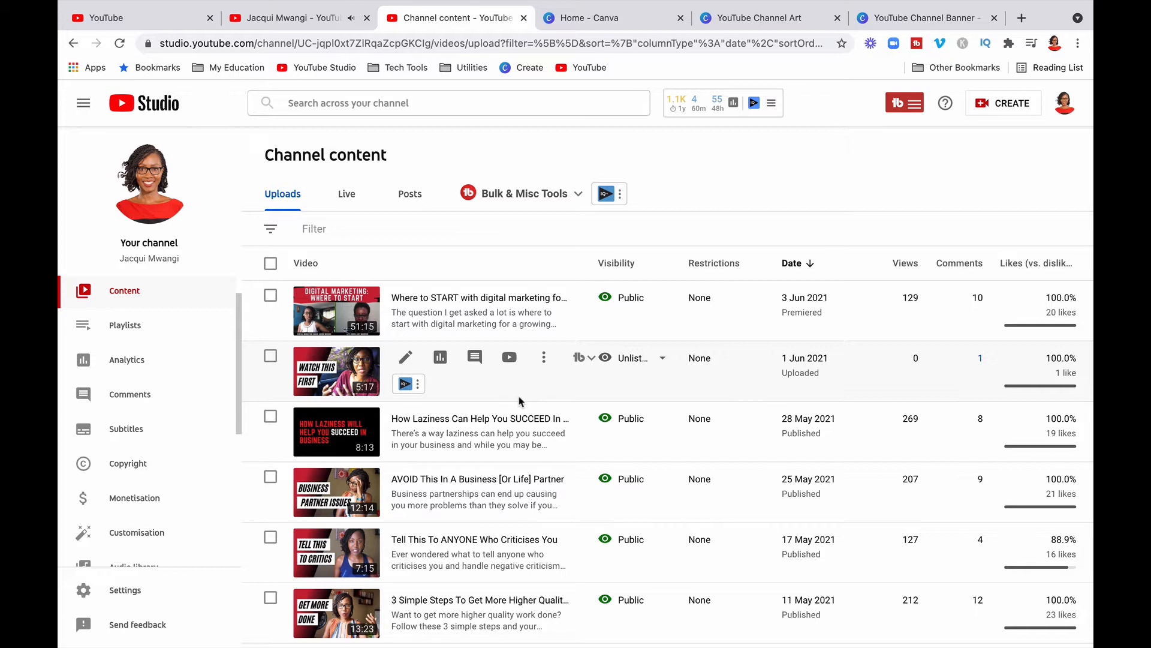
# Copy the shareable link of the unlisted video uploaded on 1 Jun 2021.
pyautogui.click(544, 358)
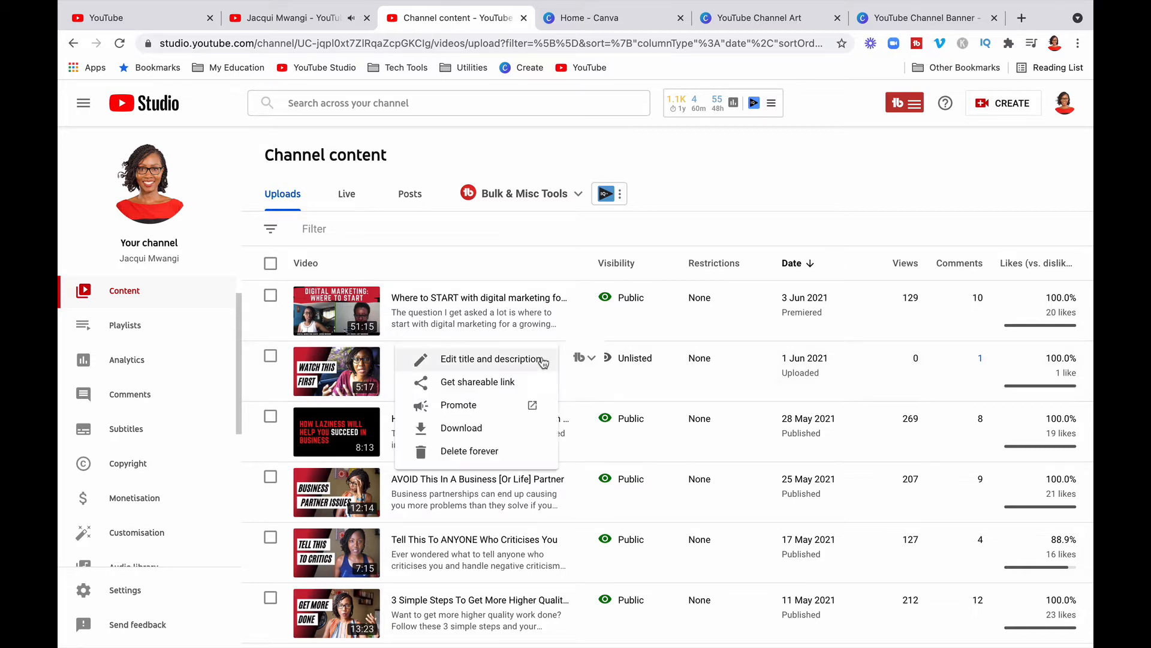
pyautogui.click(510, 387)
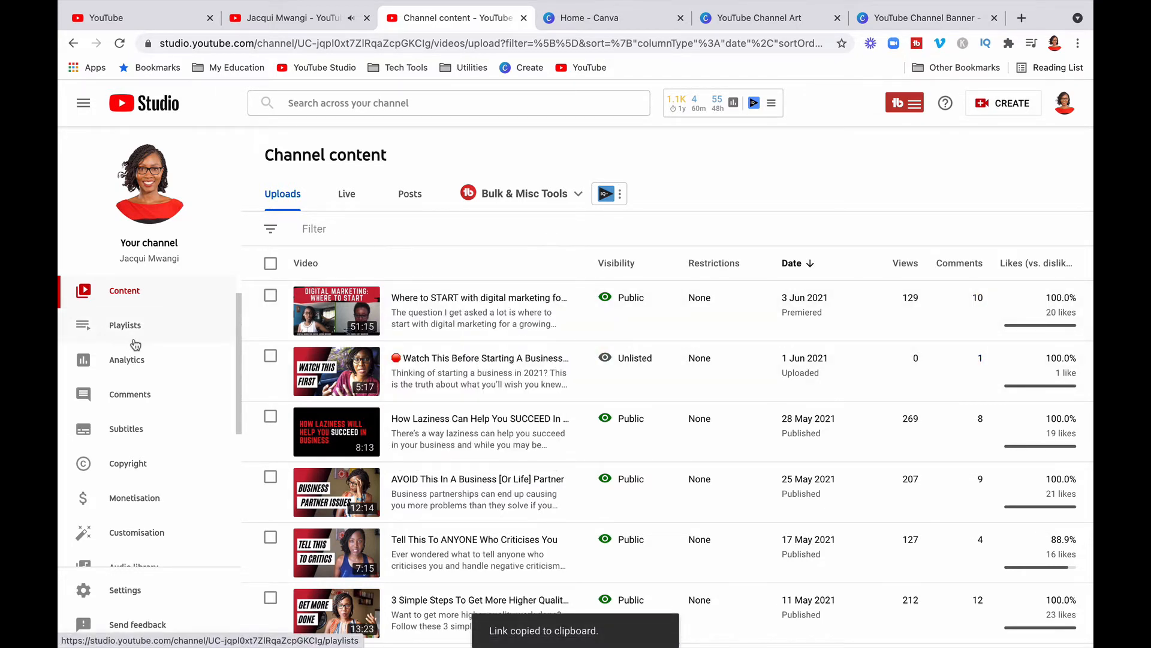
# Examine the channel's playlists in Studio, including their visibility settings, and the remaining Studio sections.
pyautogui.click(165, 330)
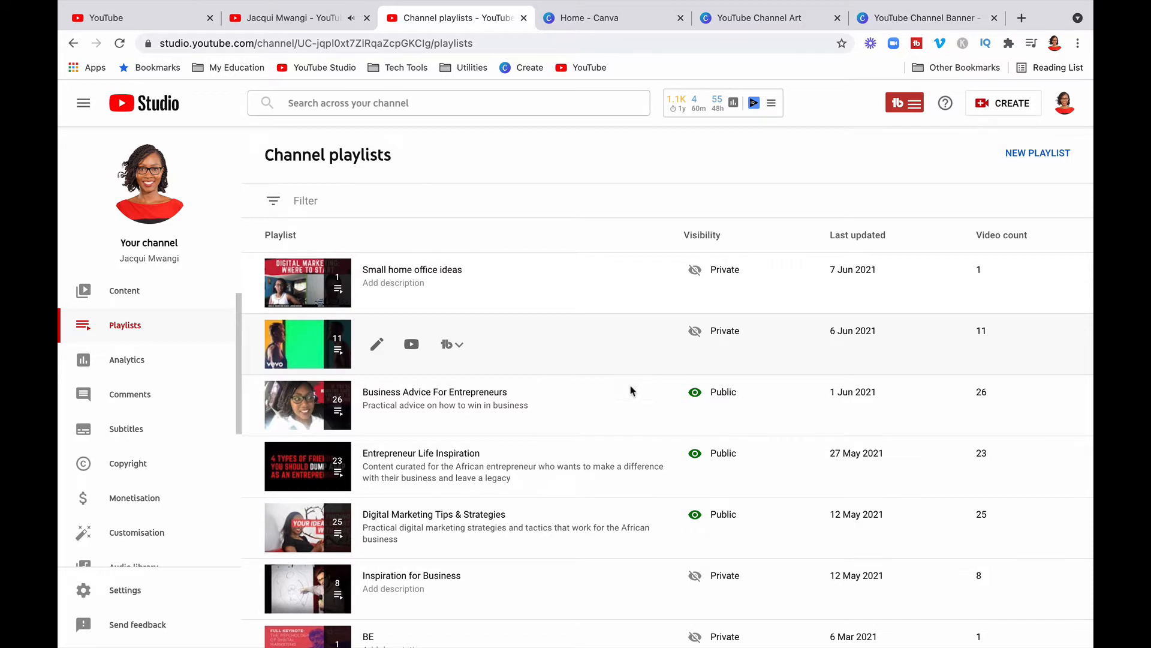
pyautogui.scroll(-2, 630, 424)
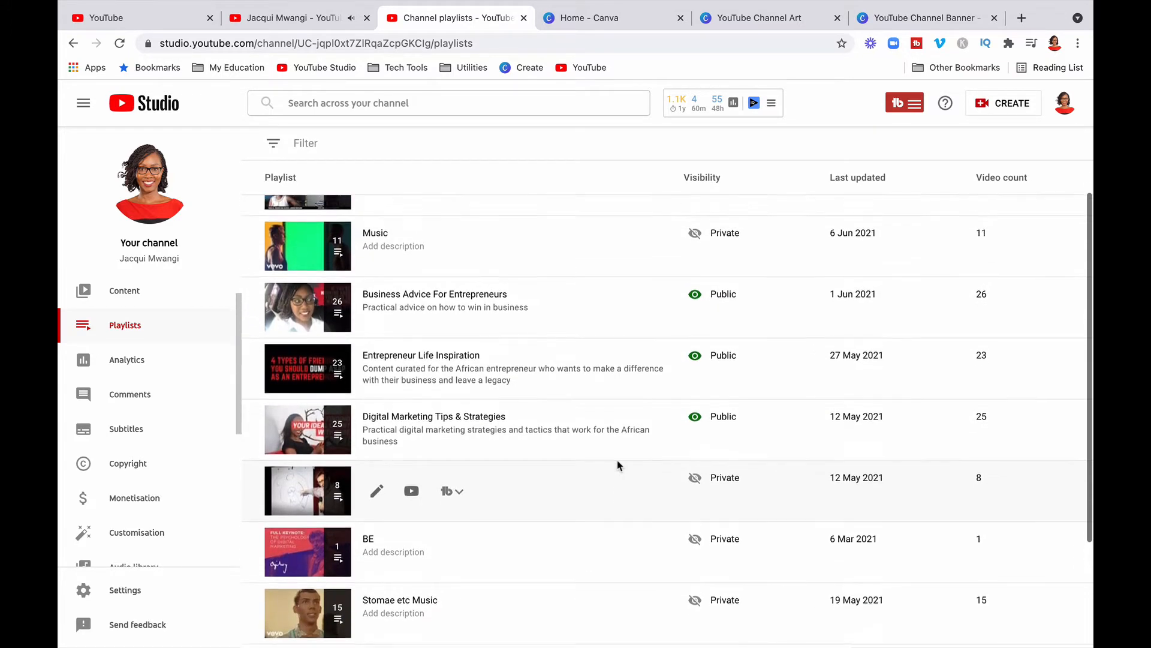
pyautogui.scroll(1, 616, 462)
pyautogui.scroll(-1, 648, 290)
pyautogui.scroll(-1, 642, 317)
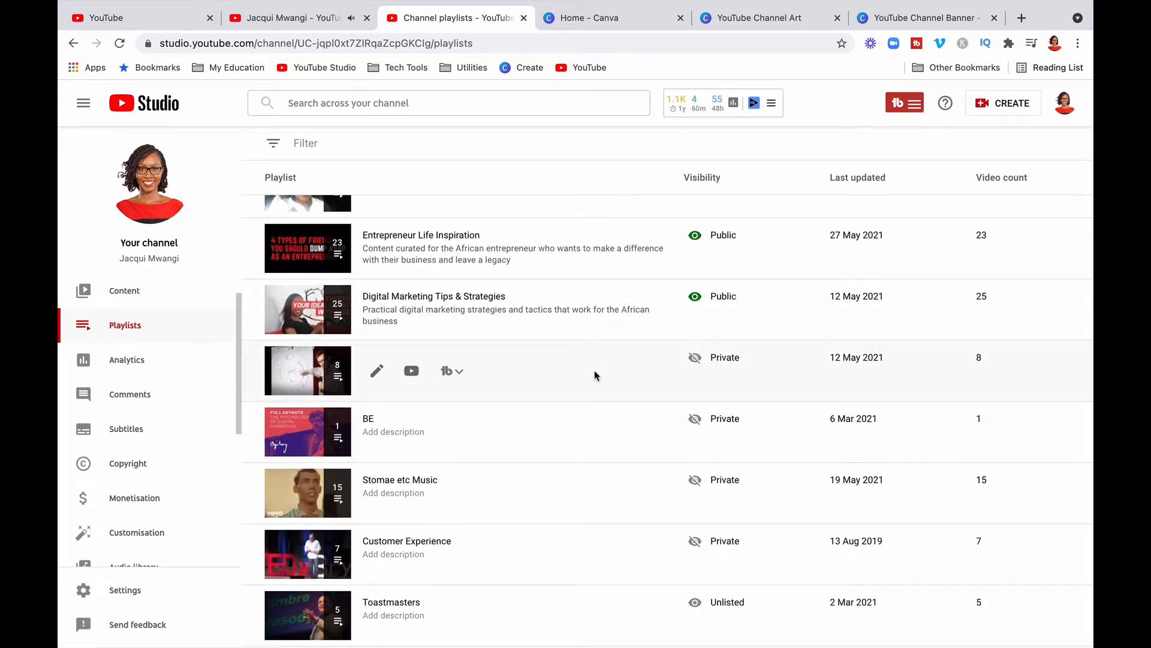
pyautogui.scroll(-1, 595, 376)
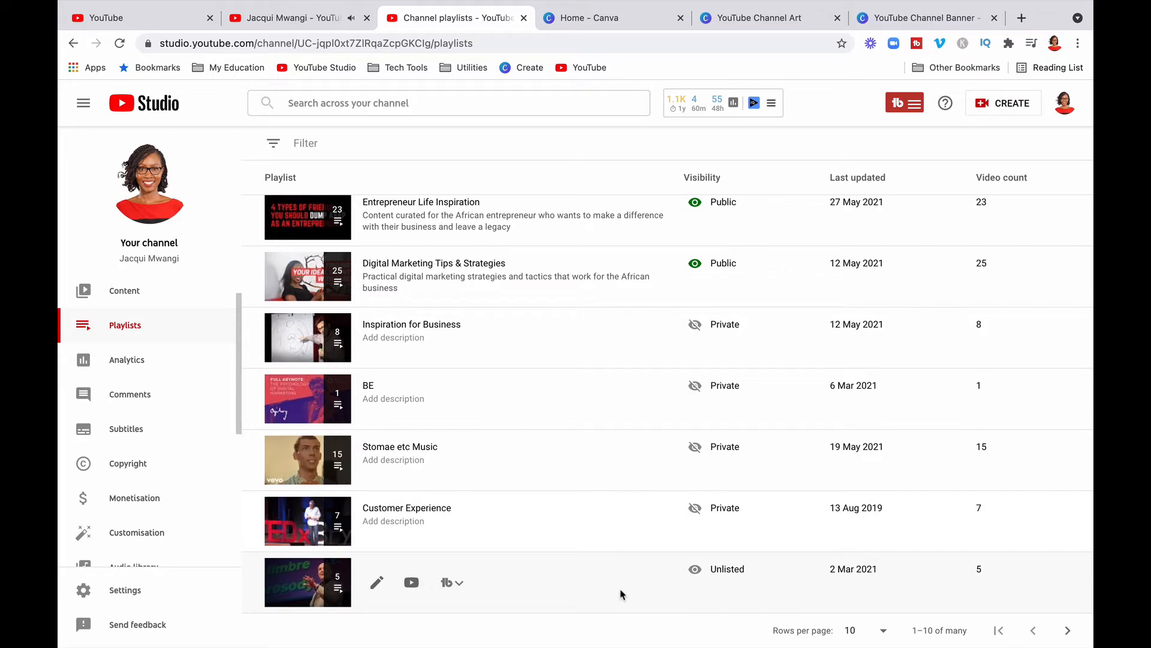
pyautogui.scroll(5, 607, 475)
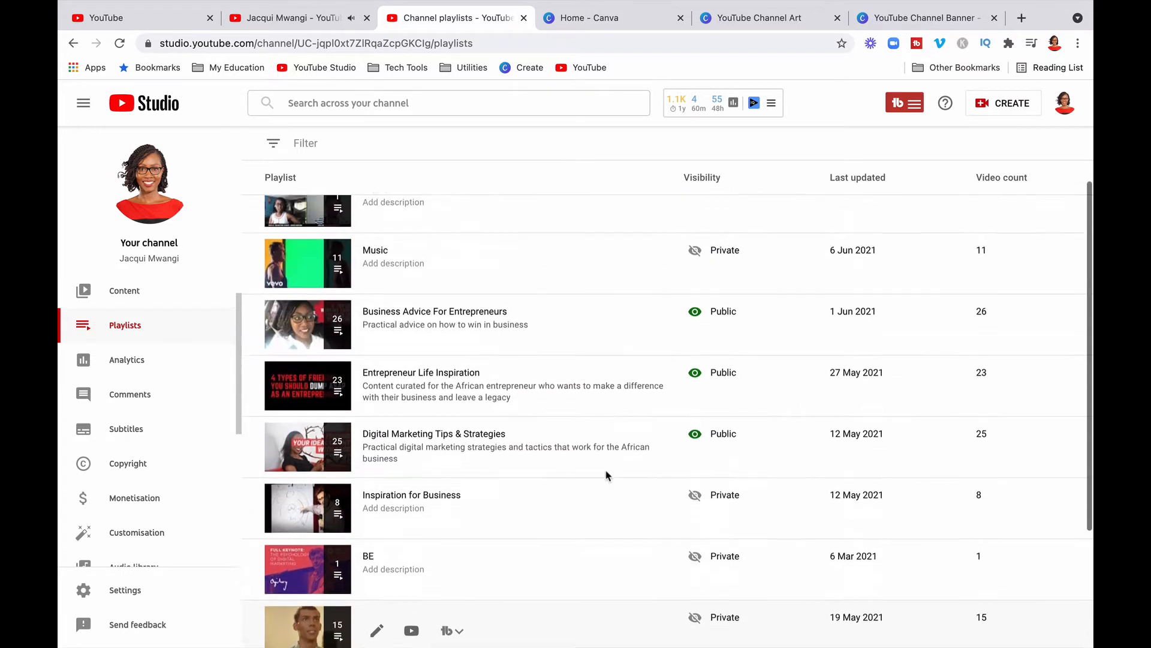
pyautogui.scroll(2, 608, 475)
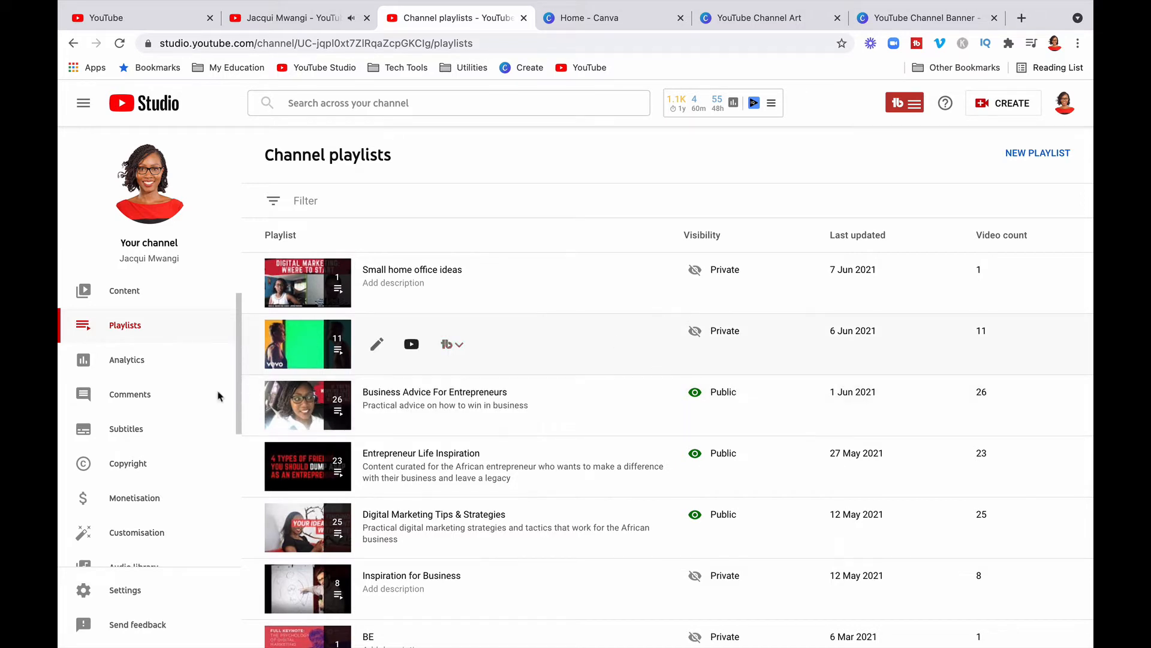
pyautogui.scroll(-2, 179, 467)
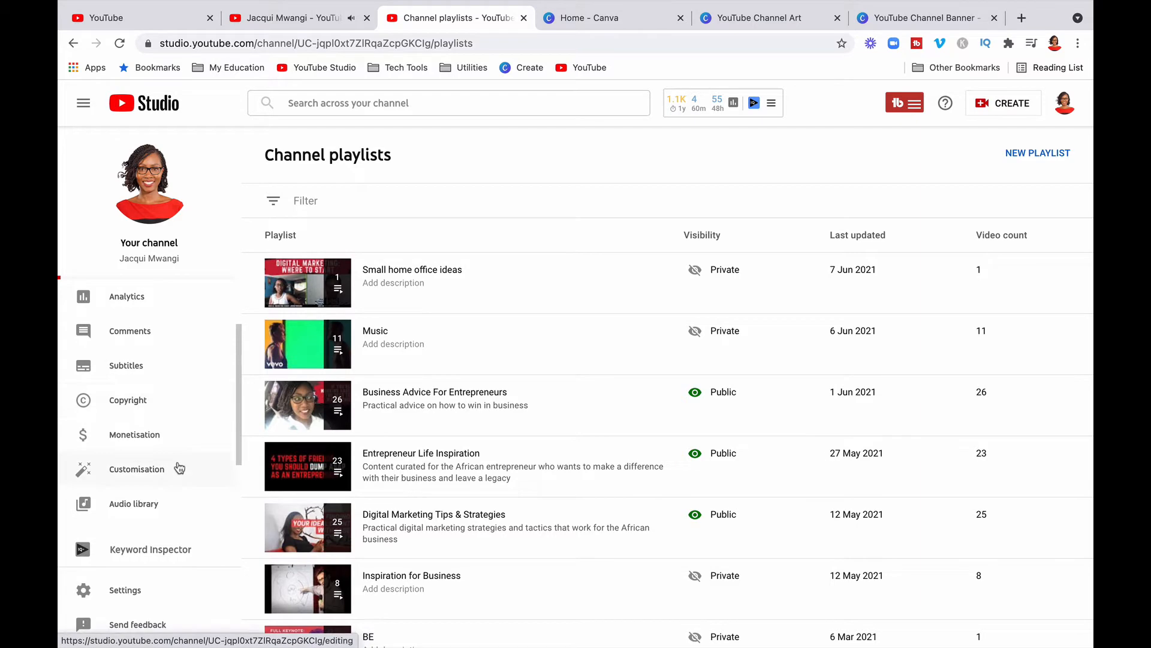
pyautogui.scroll(-1, 180, 461)
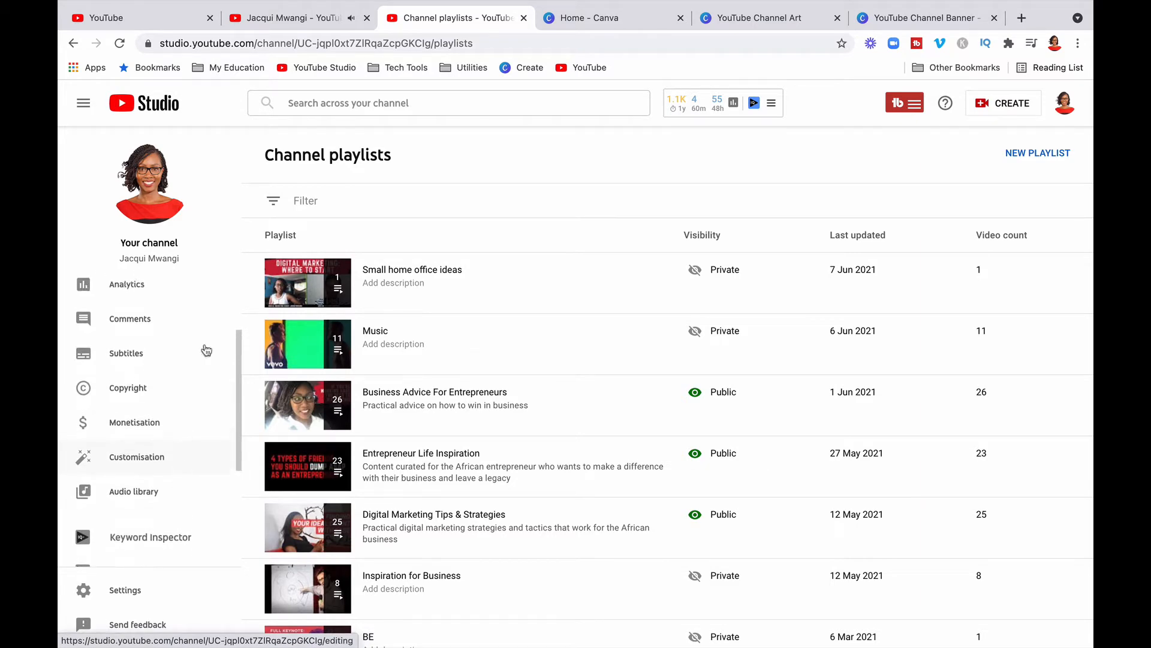
# Switch to the public channel page, replay and pause the featured video near its end, and view the playlist sections.
pyautogui.click(271, 18)
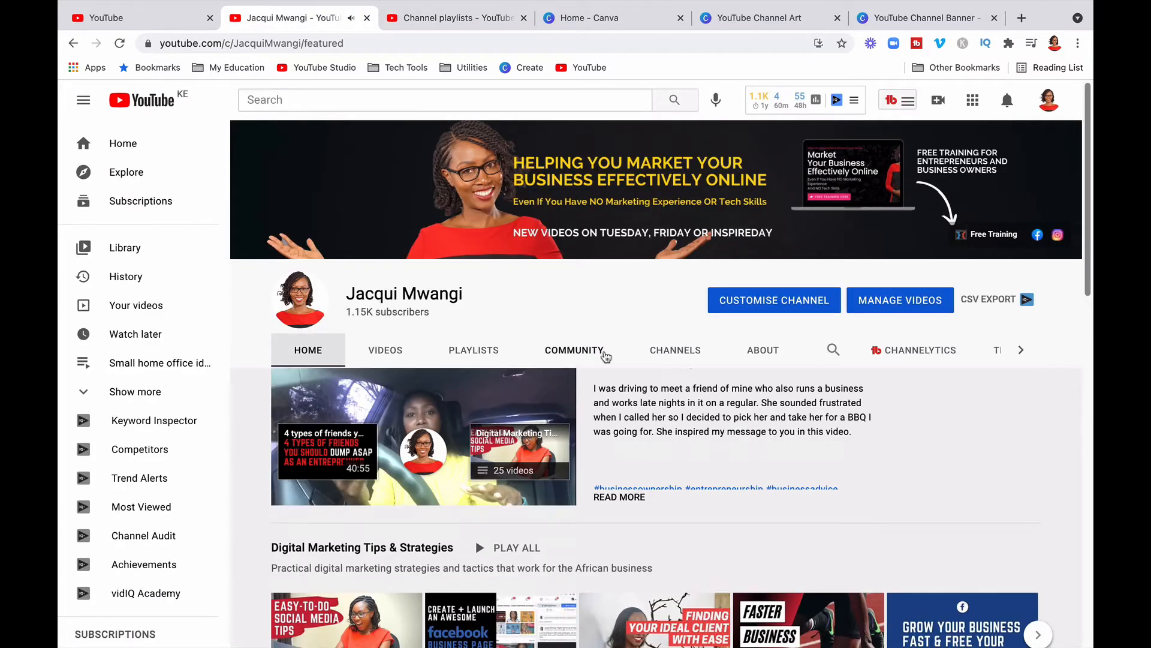
pyautogui.scroll(-5, 606, 357)
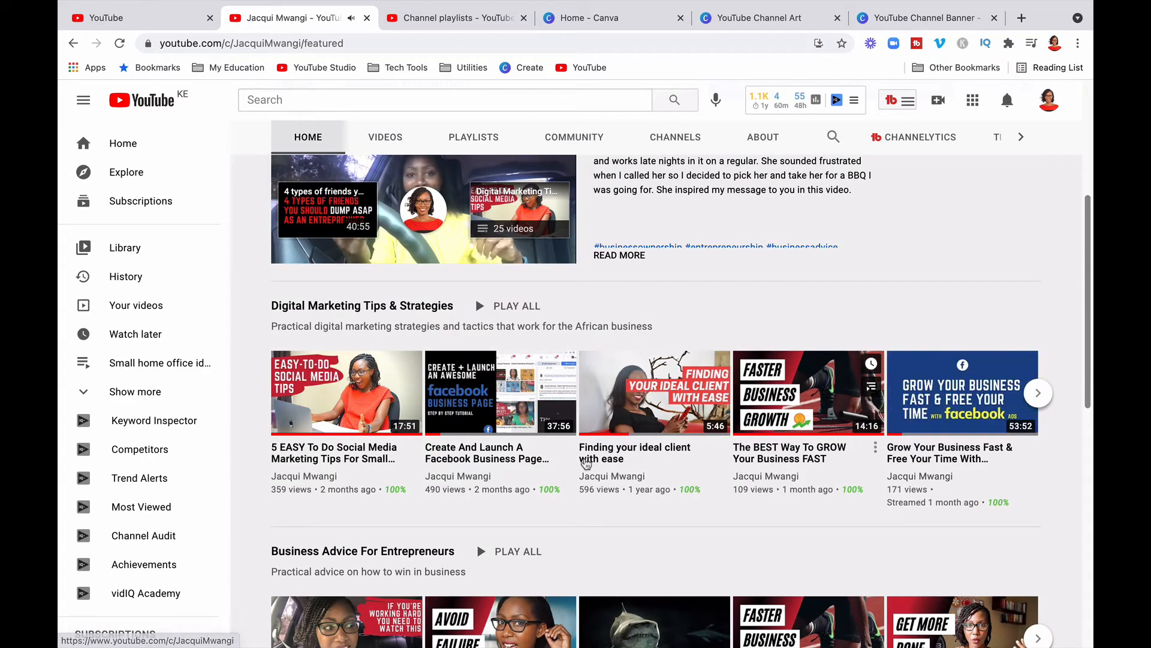
pyautogui.scroll(2, 410, 384)
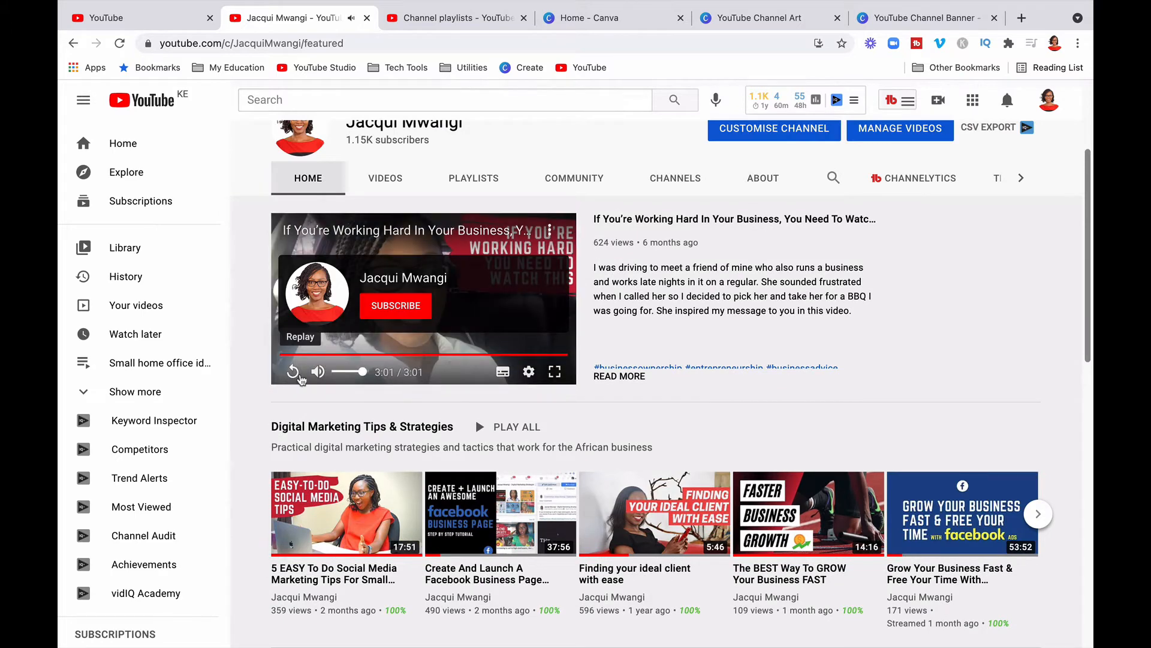
pyautogui.click(293, 372)
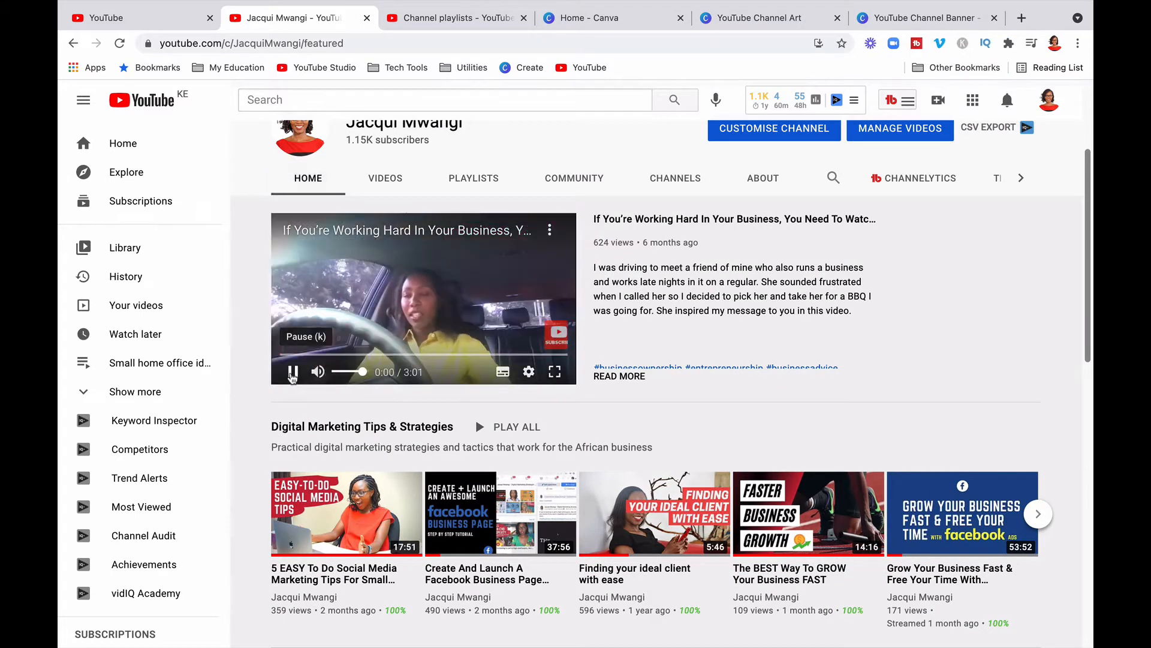
pyautogui.click(560, 355)
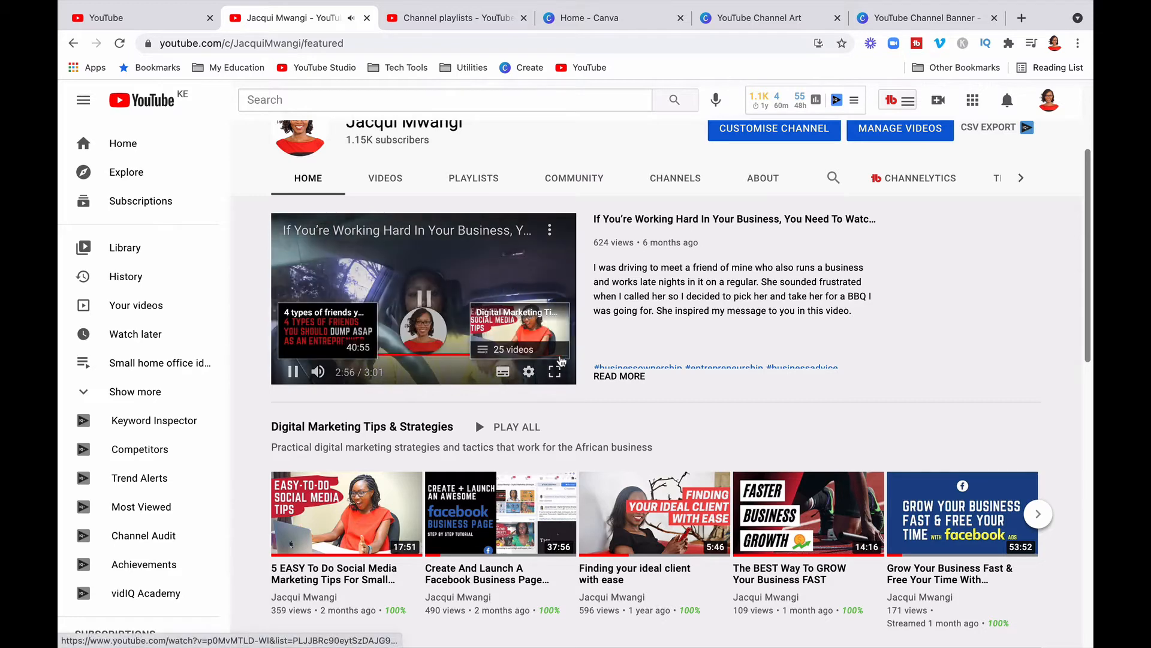
pyautogui.click(293, 373)
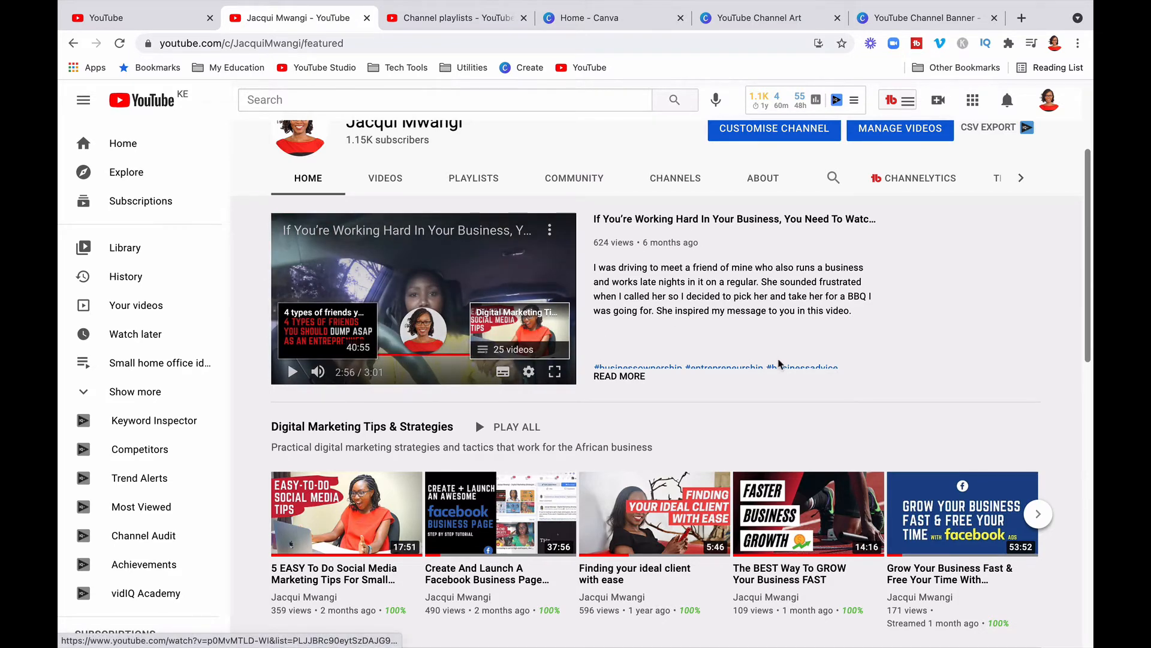
pyautogui.scroll(-4, 521, 343)
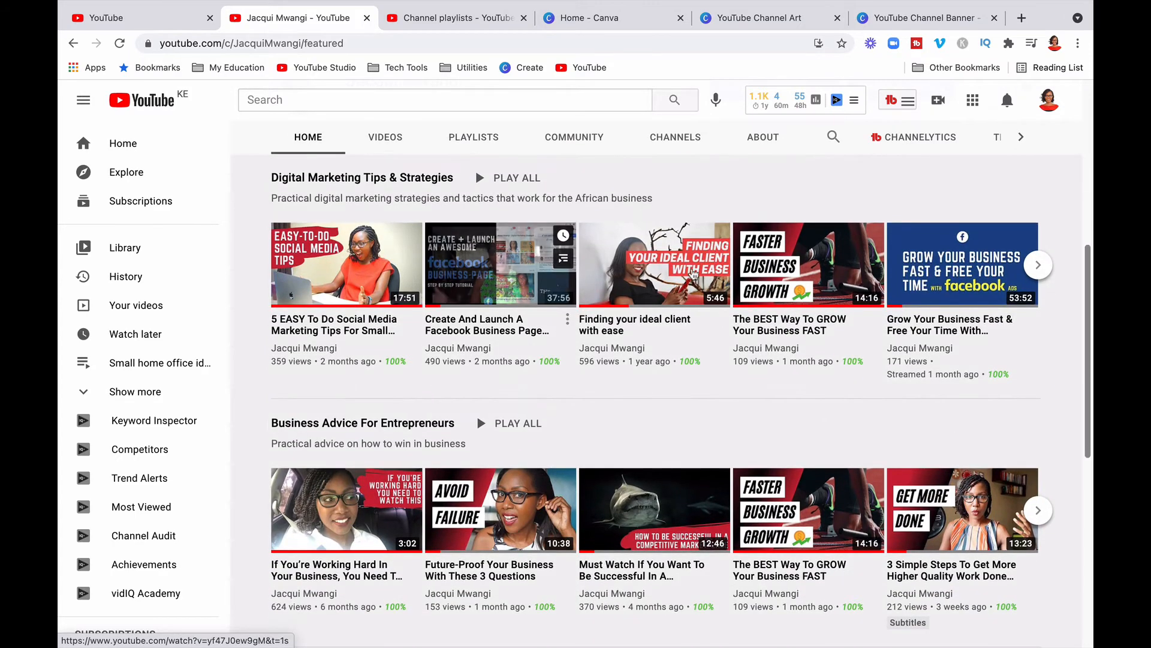
# Return to the Studio playlists and start a new playlist titled "Interior design ideas".
pyautogui.click(464, 21)
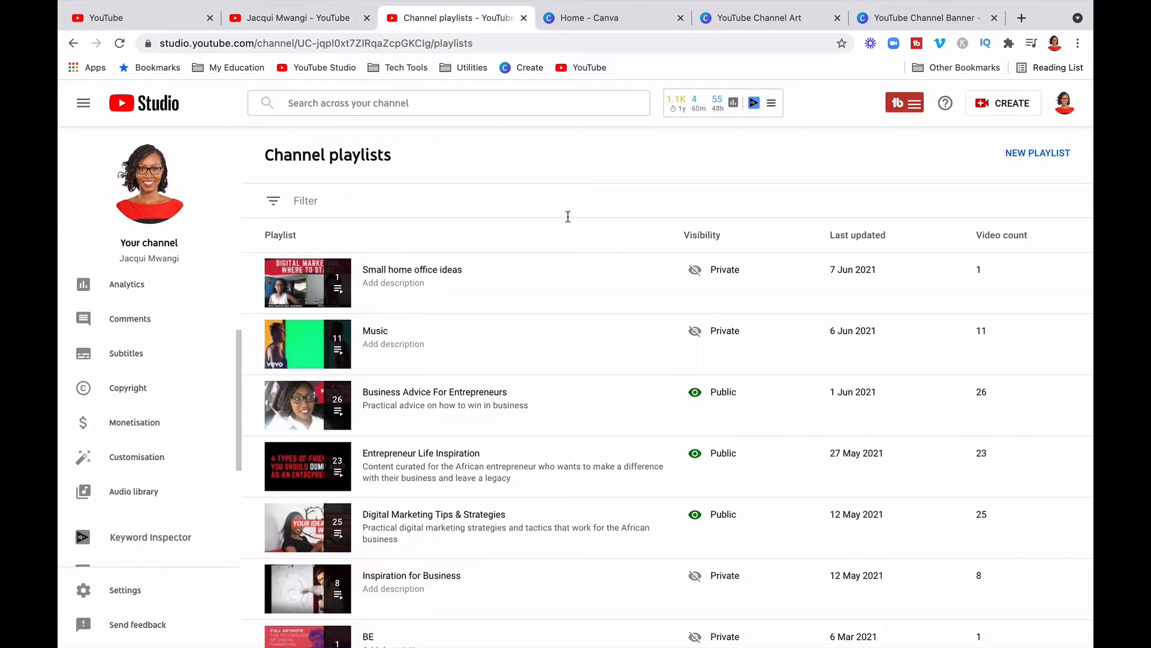
pyautogui.click(1054, 154)
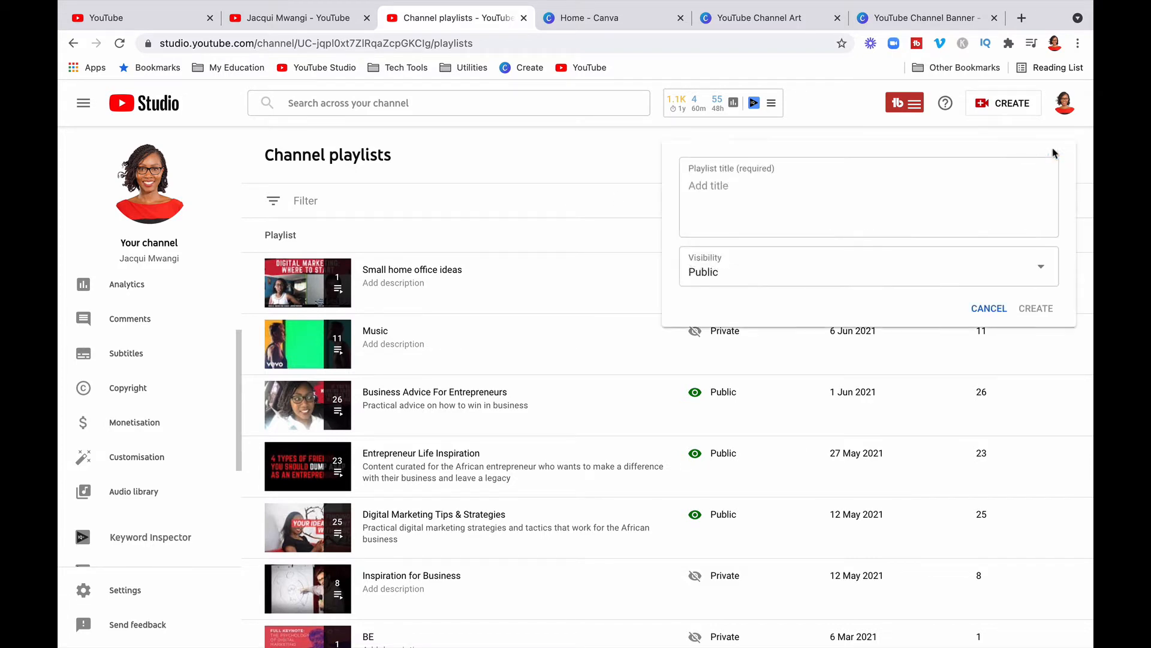
pyautogui.click(825, 186)
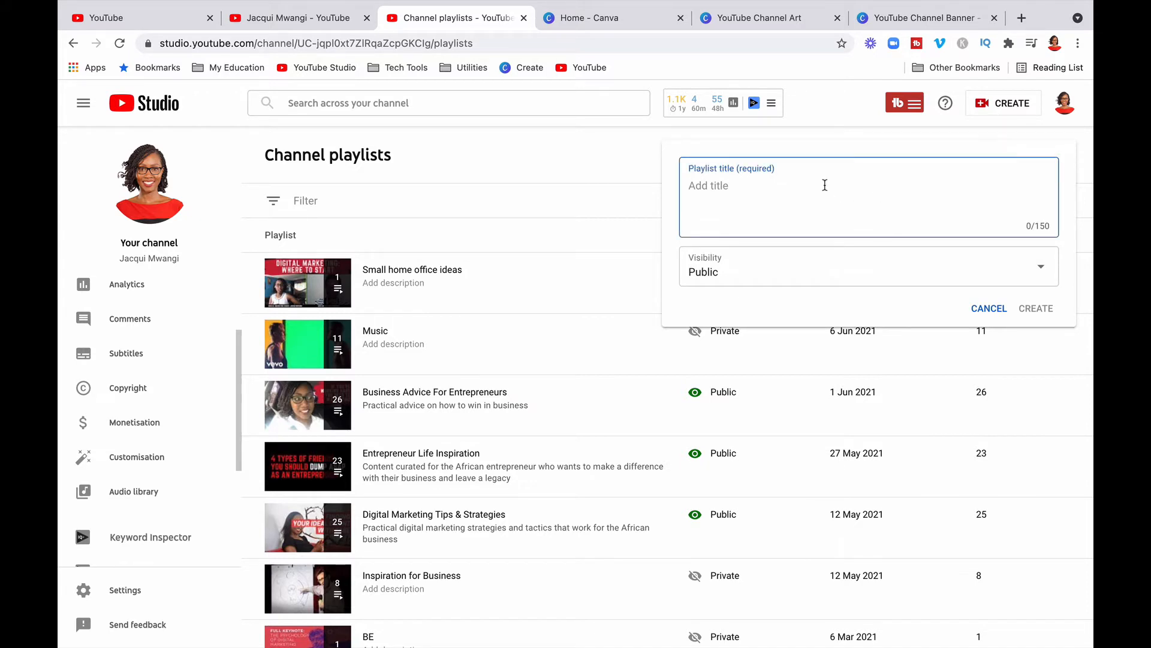
pyautogui.write('Interior design ideas')
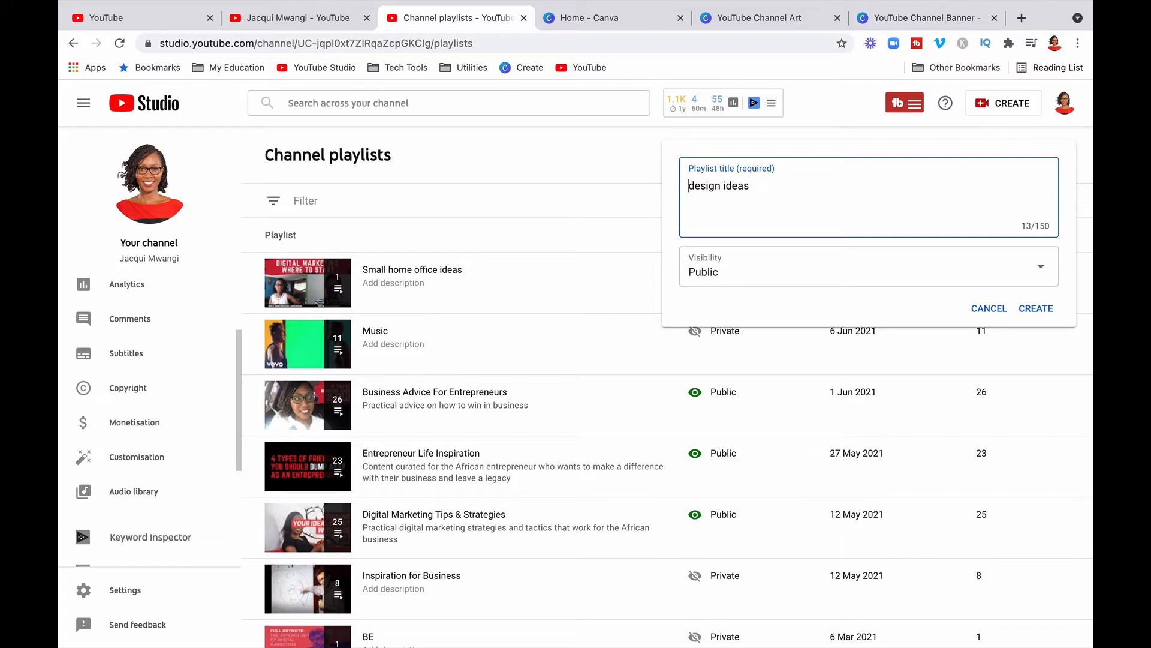
# Reword the new playlist's title to "Home furniture ideas".
pyautogui.write('Home ')
pyautogui.write('furniture')
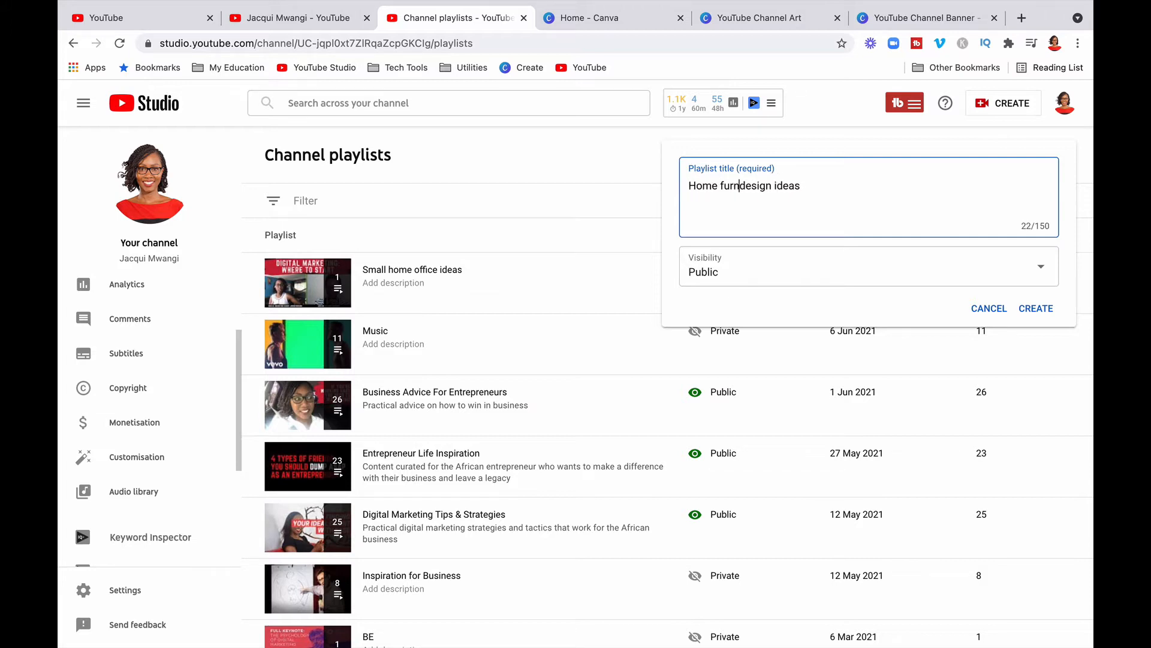
pyautogui.moveTo(763, 185); pyautogui.dragTo(797, 185)
pyautogui.press('BackSpace')
pyautogui.press('BackSpace')
# Change the beginning of the playlist title so it reads "Small home furniture ideas".
pyautogui.press('super+Left')
pyautogui.press('Right')
pyautogui.press('BackSpace')
pyautogui.write('S')
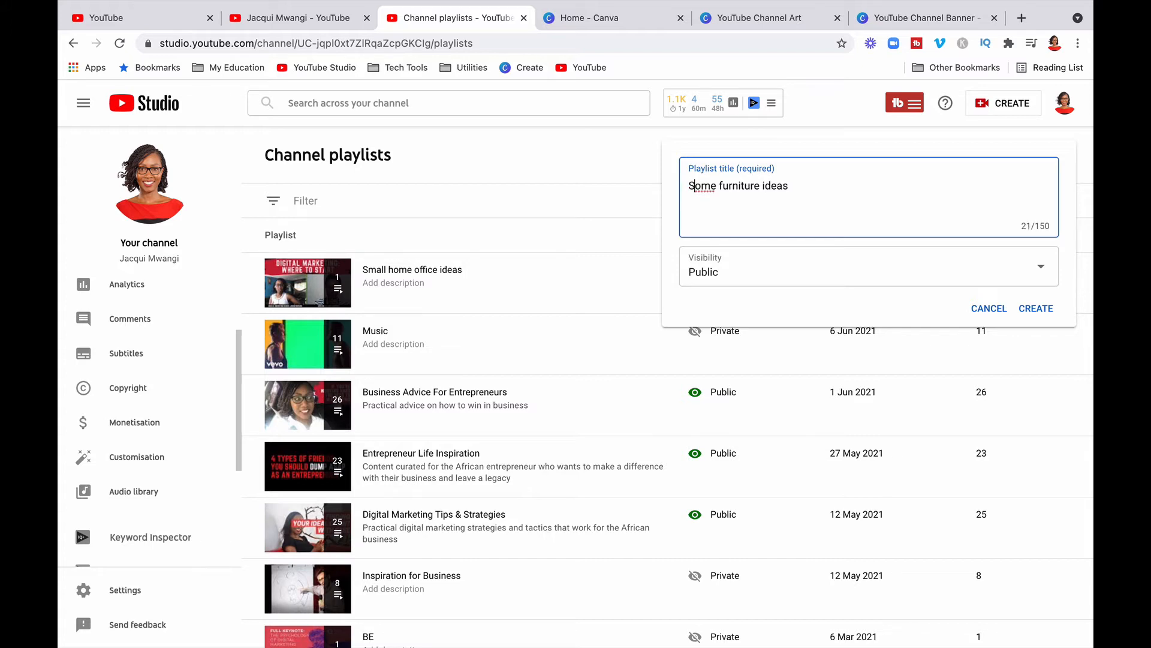
pyautogui.write('mall h')
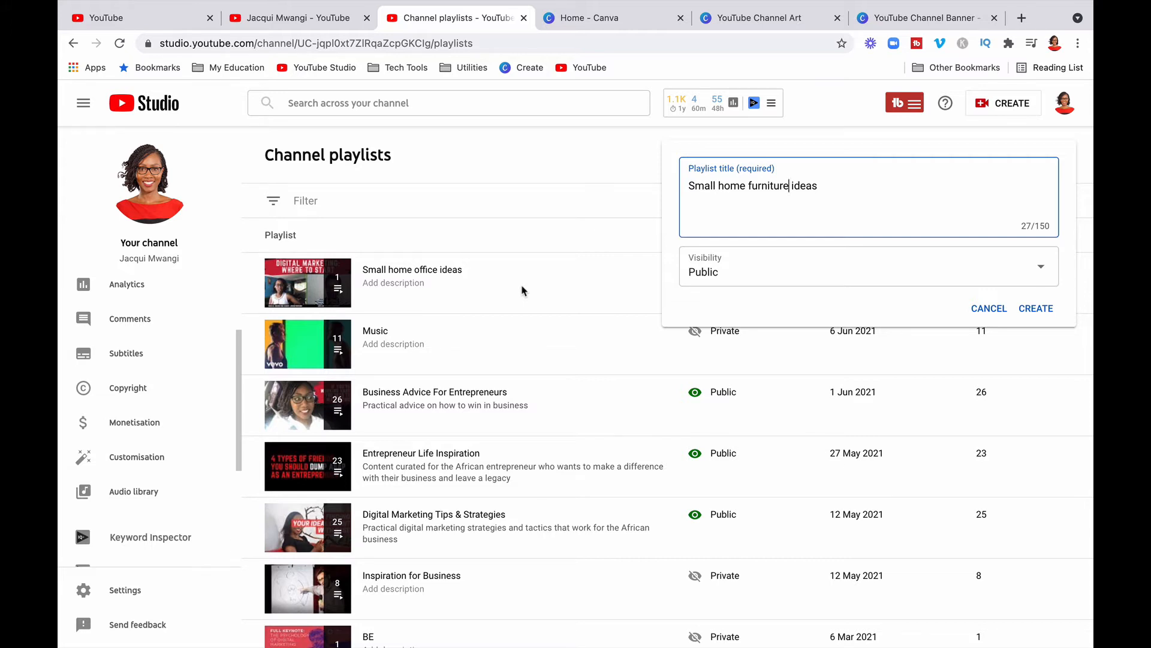
# Append "in Coast" to the playlist title and set the playlist's visibility to Unlisted.
pyautogui.press('Down')
pyautogui.write('in Coast')
pyautogui.click(1003, 265)
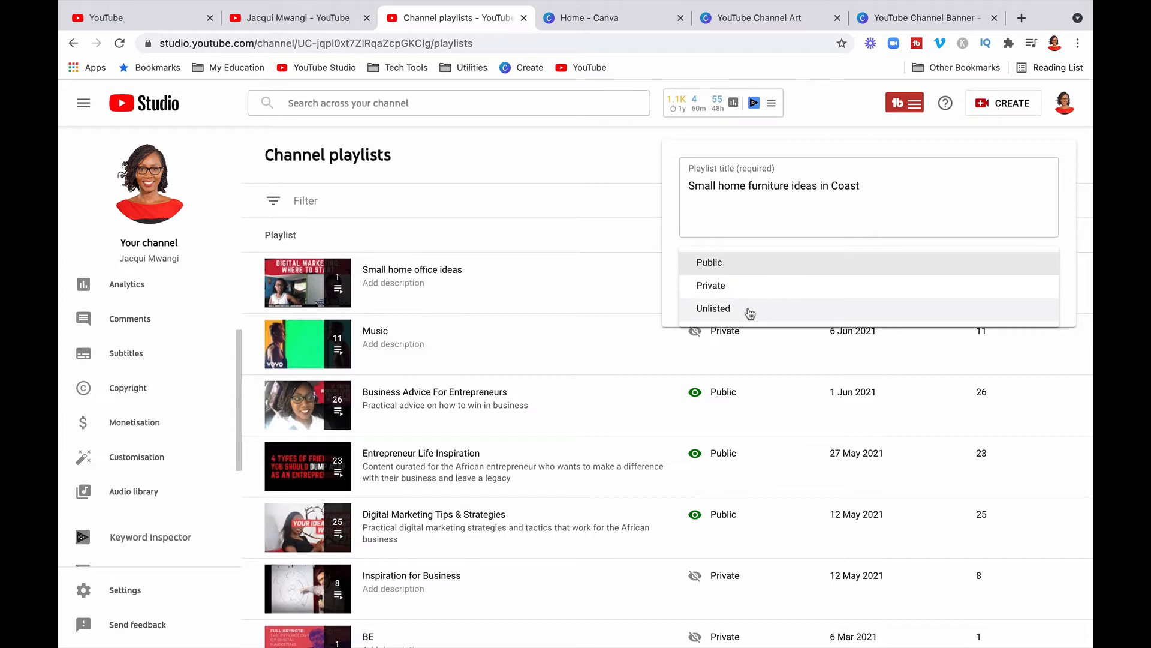
pyautogui.click(748, 310)
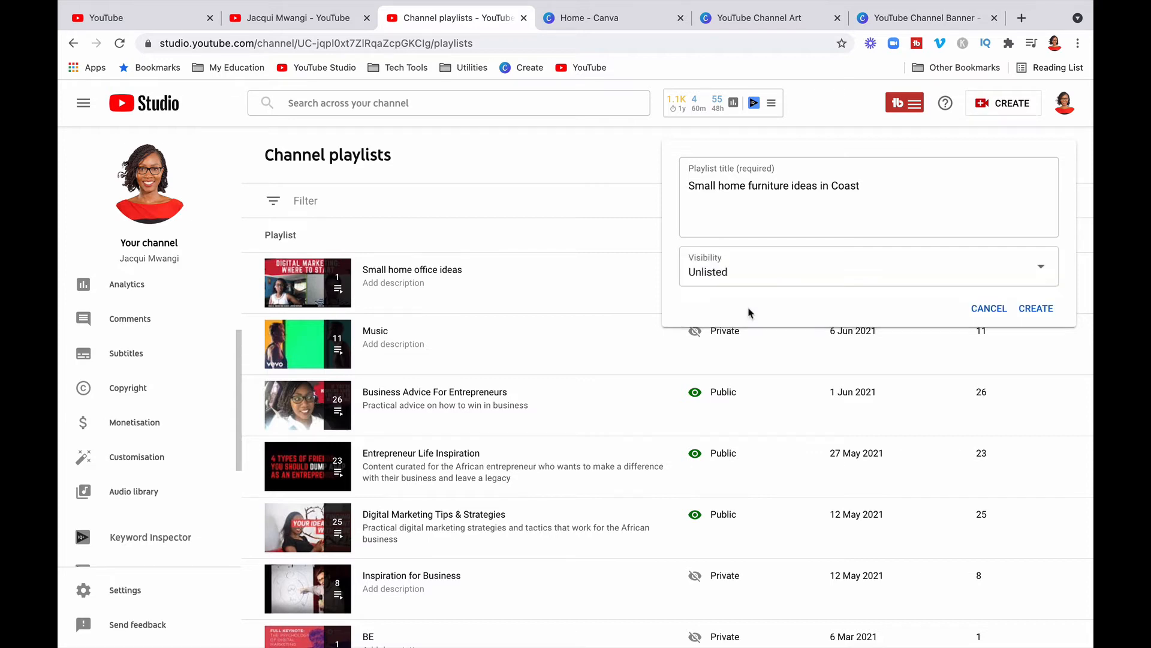
# Create the playlist, then open the details of the channel video "Where to START with digital marketing for your business".
pyautogui.click(1040, 310)
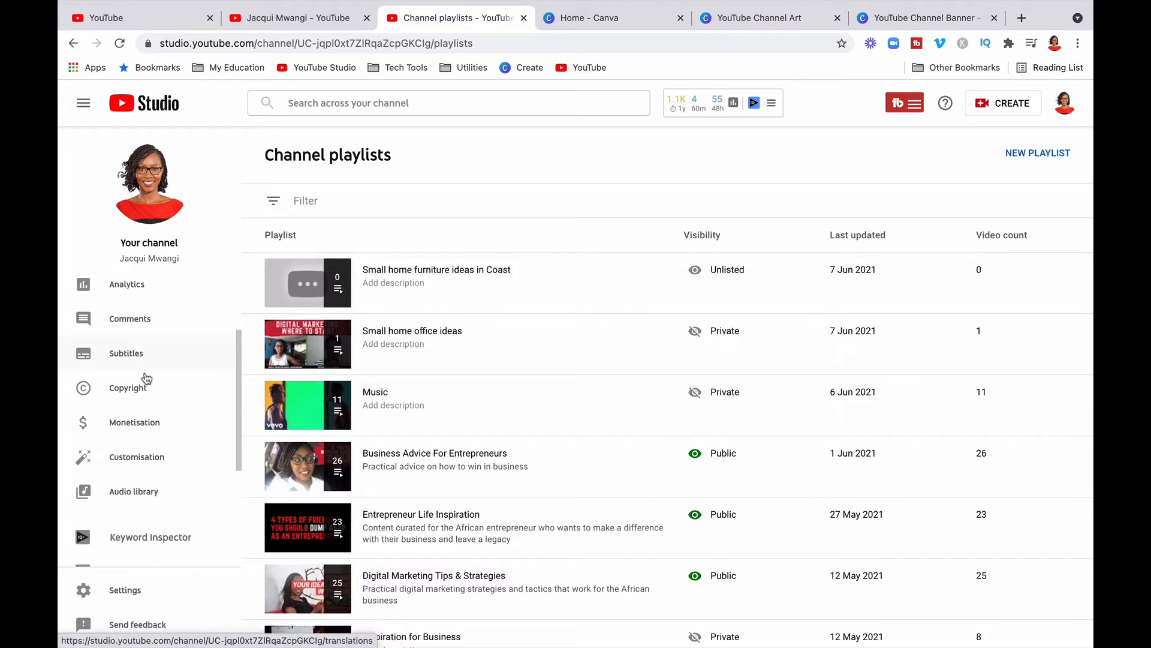
pyautogui.scroll(3, 159, 404)
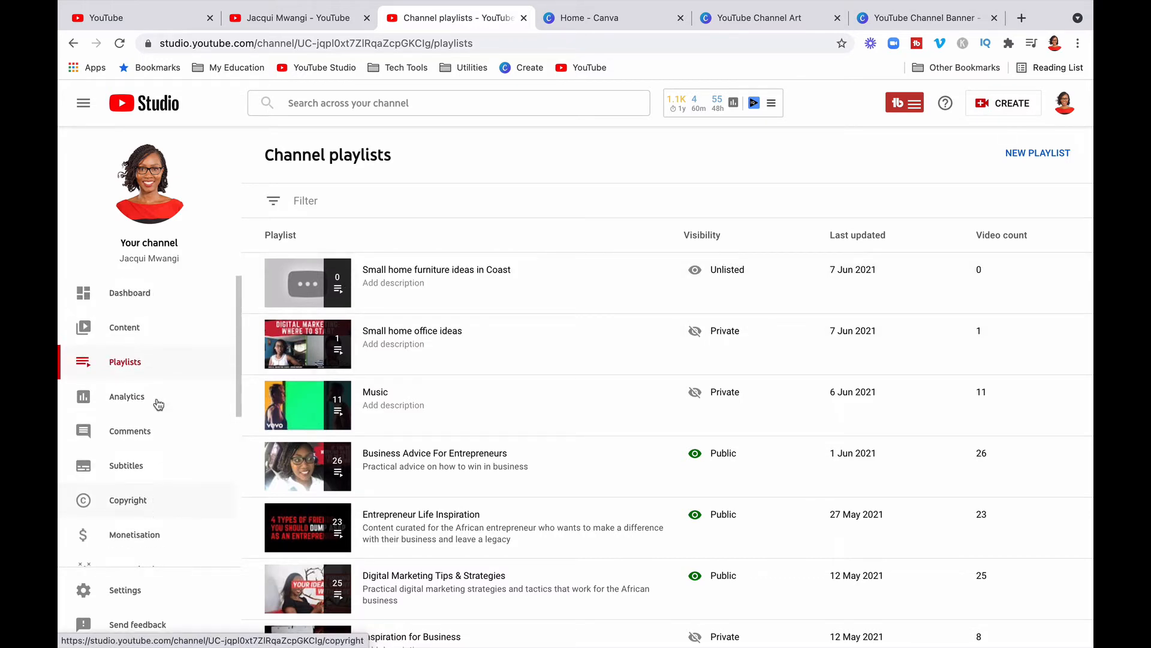
pyautogui.click(157, 328)
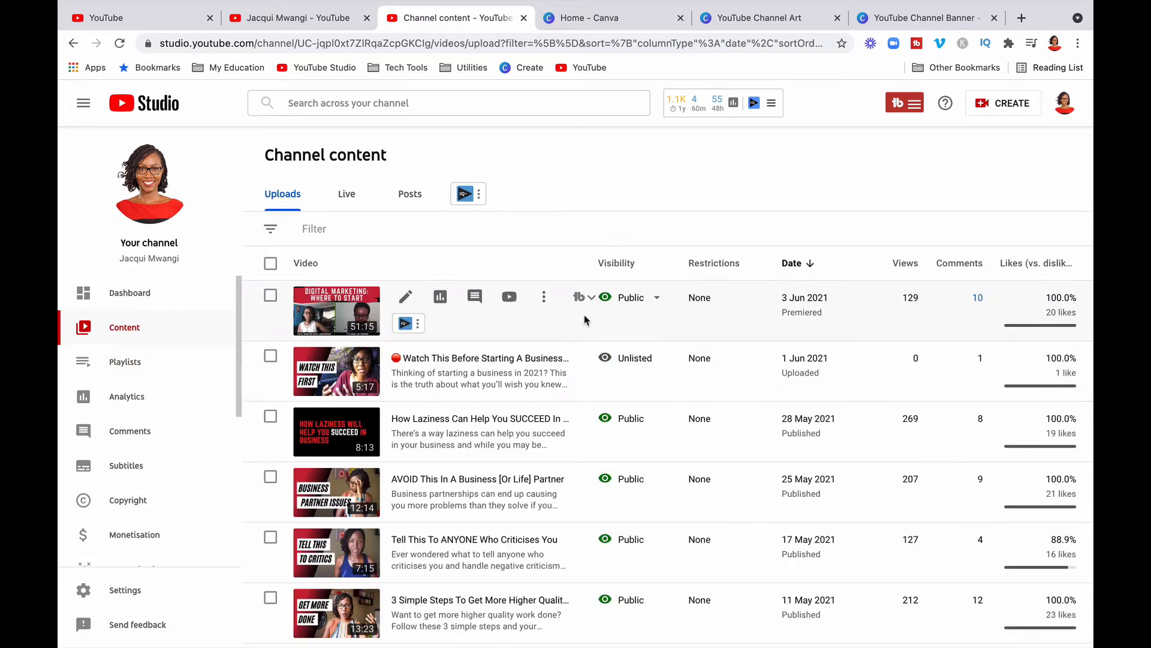
pyautogui.click(405, 296)
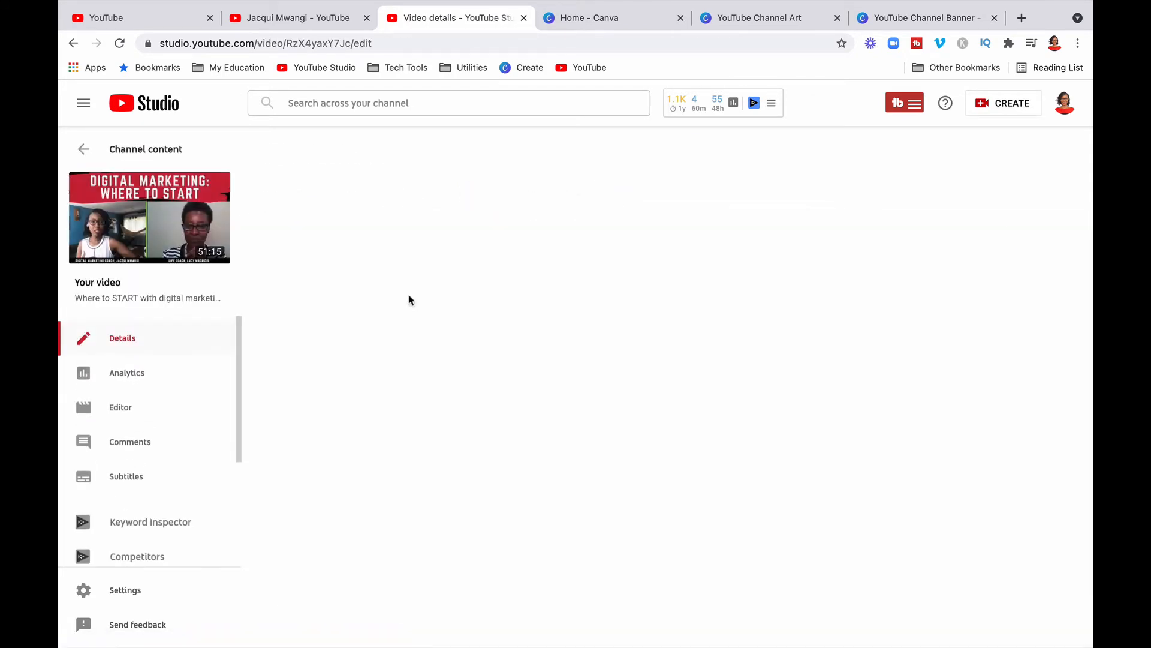
# Switch the video's playlist from "Small home office ideas" to "Small home furniture ideas in Coast" and save the changes.
pyautogui.scroll(-15, 482, 378)
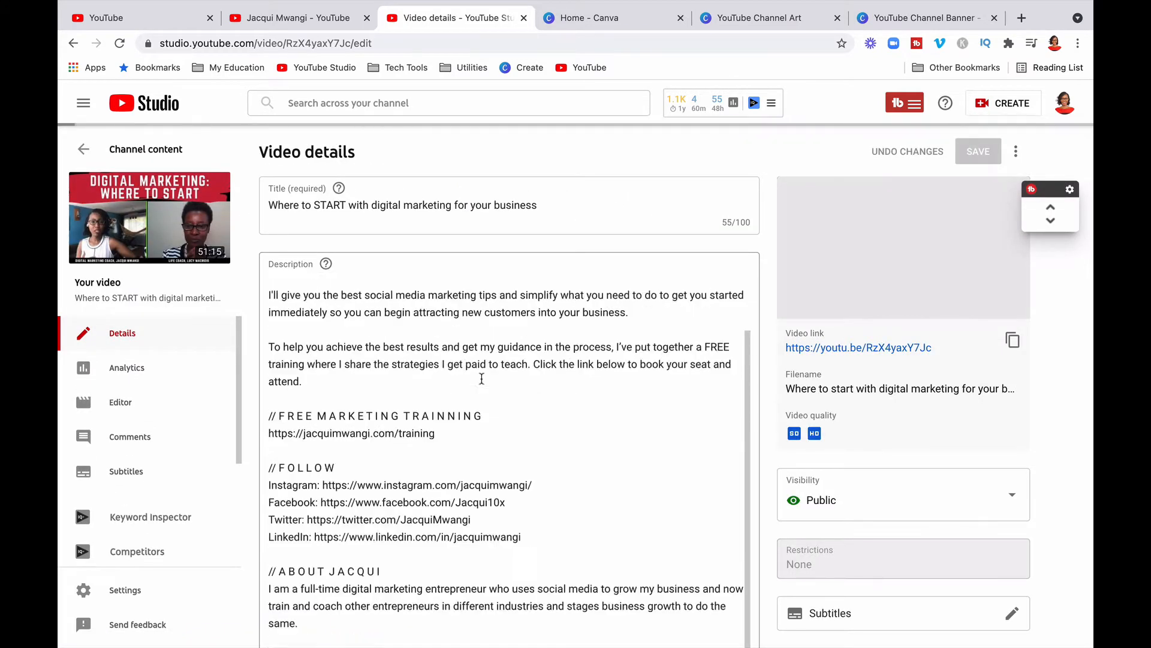
pyautogui.scroll(-7, 481, 378)
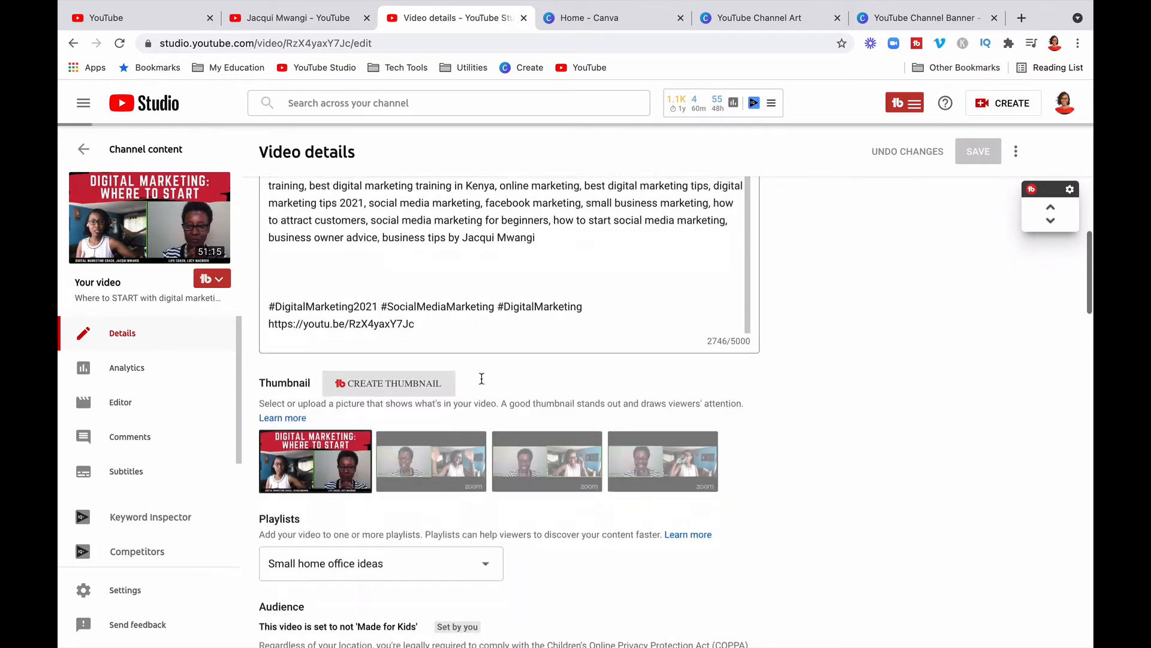
pyautogui.scroll(-3, 482, 384)
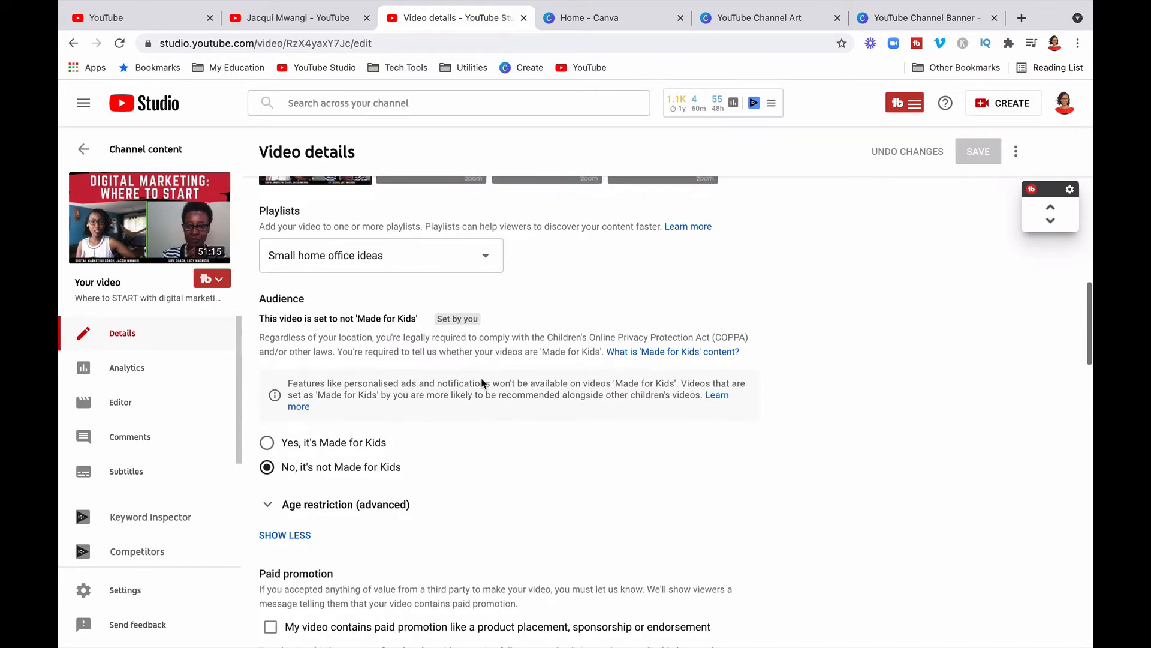
pyautogui.click(470, 258)
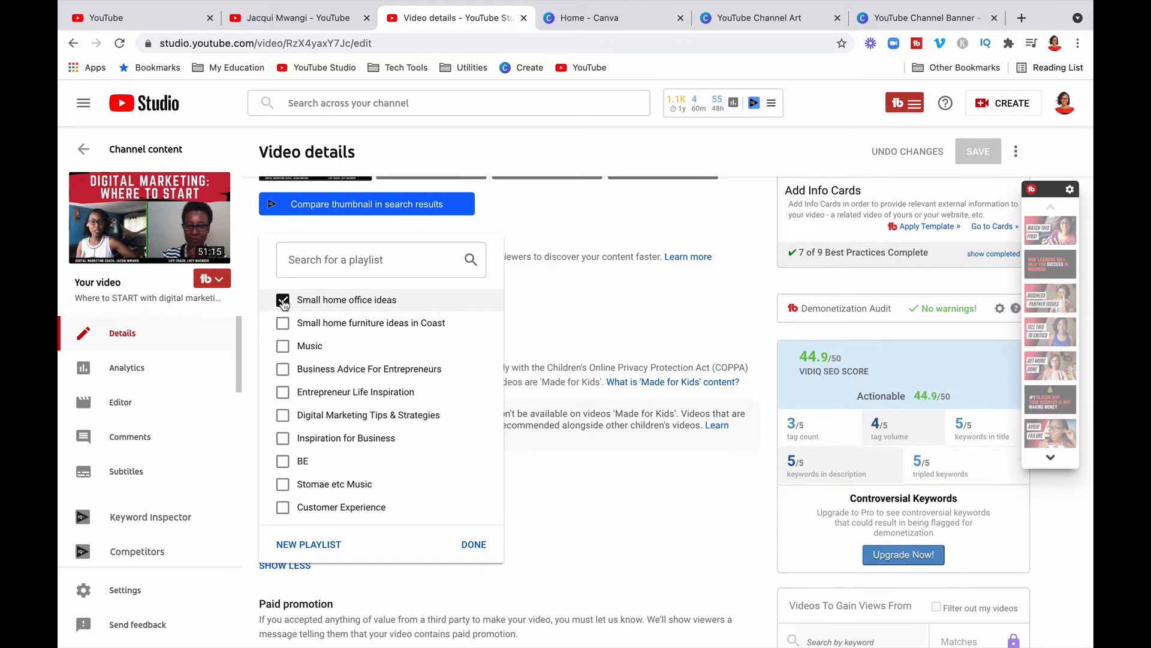
pyautogui.click(283, 300)
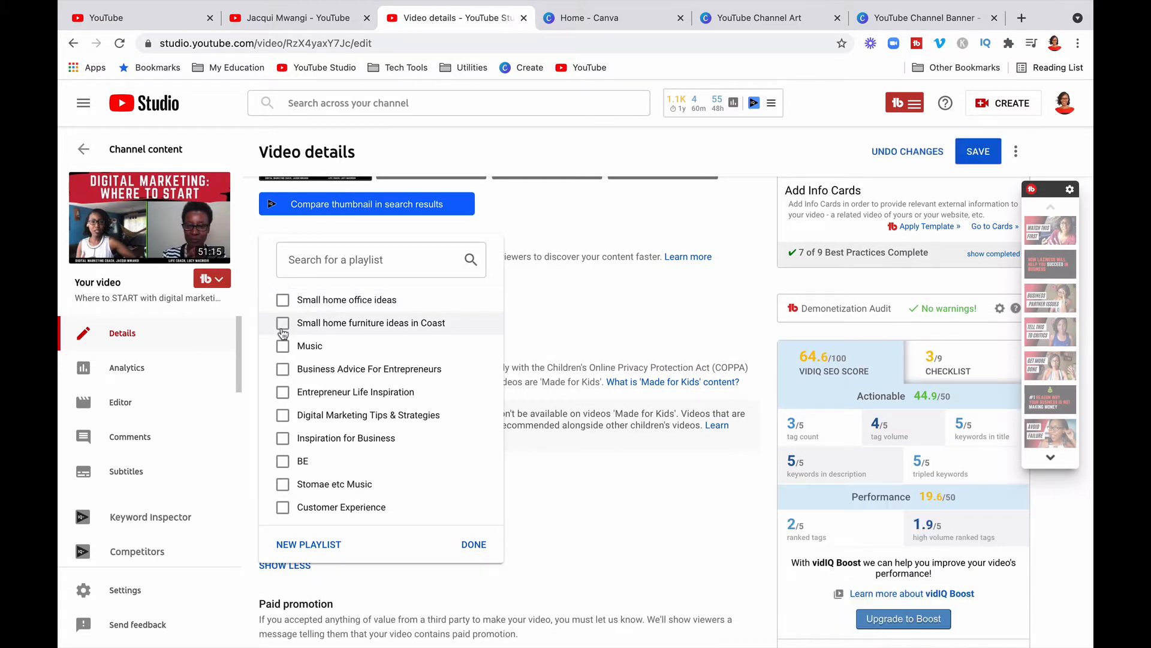
pyautogui.click(283, 330)
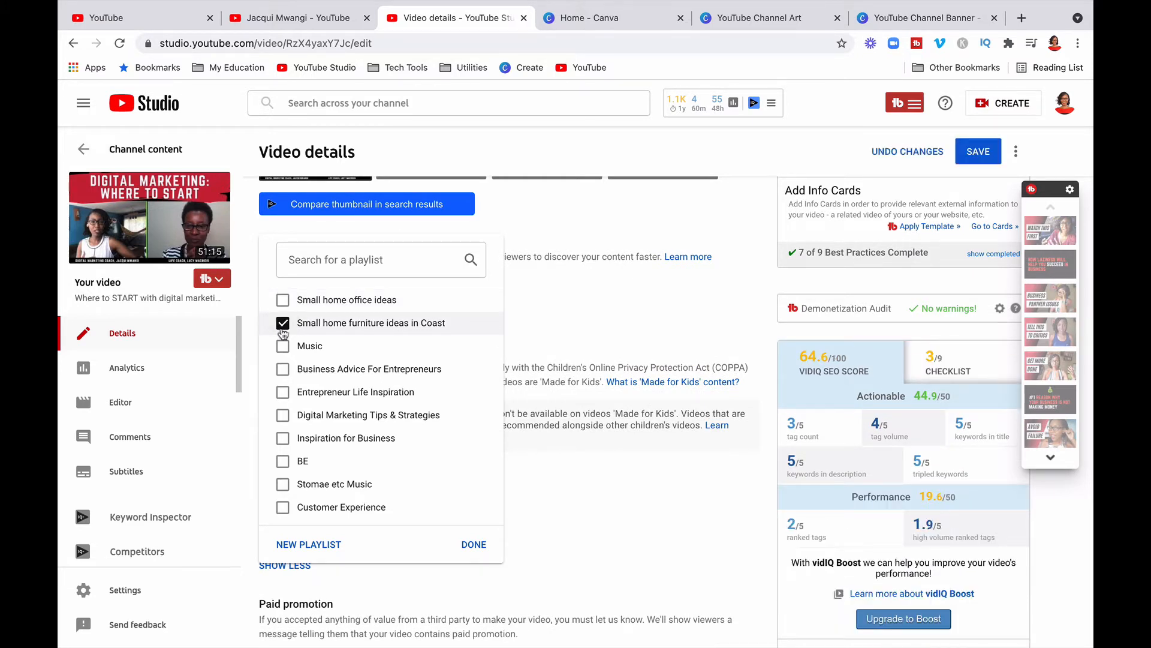
pyautogui.click(474, 546)
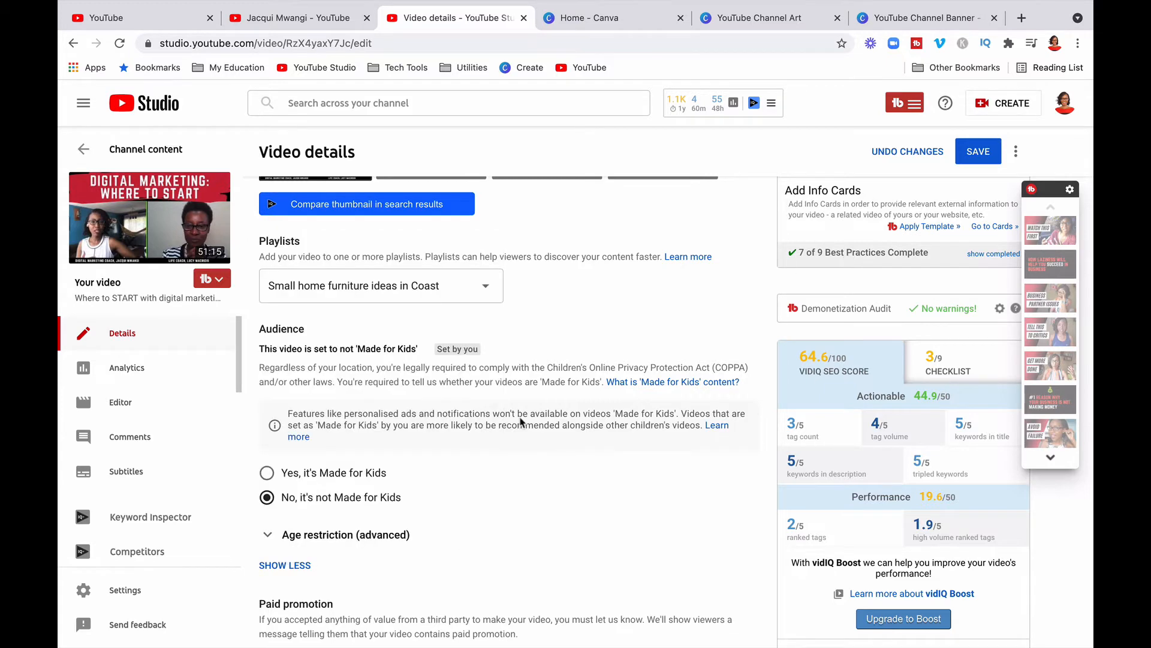
pyautogui.click(982, 155)
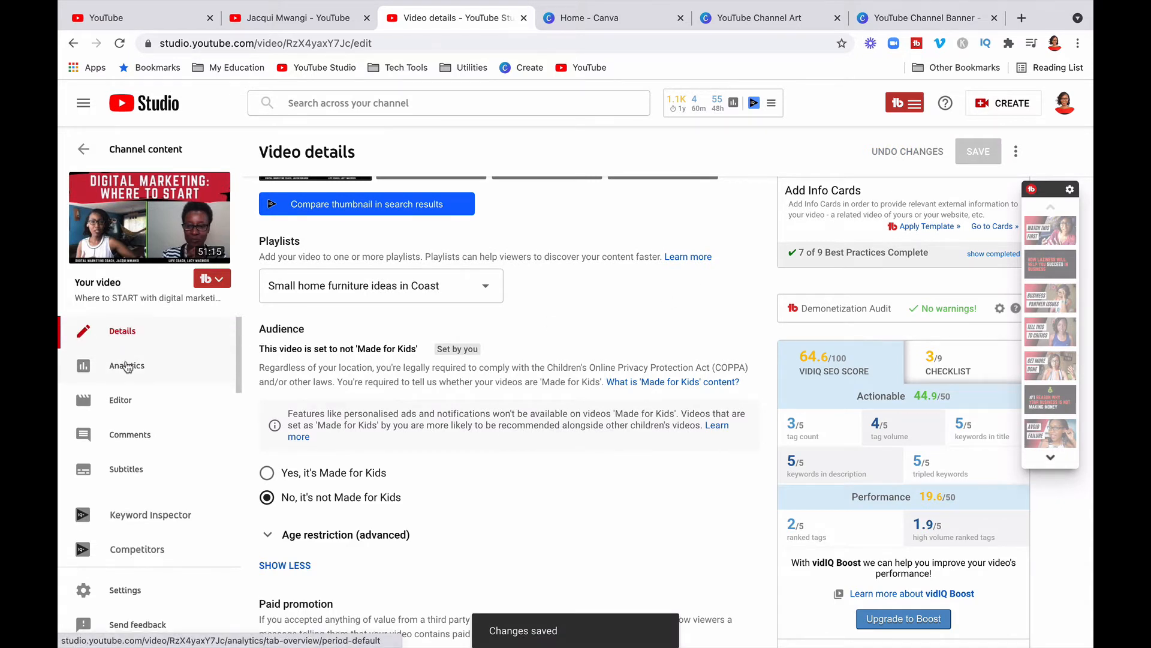
# Return to the channel's playlists in Studio and reload the page to refresh the list.
pyautogui.scroll(-5, 137, 479)
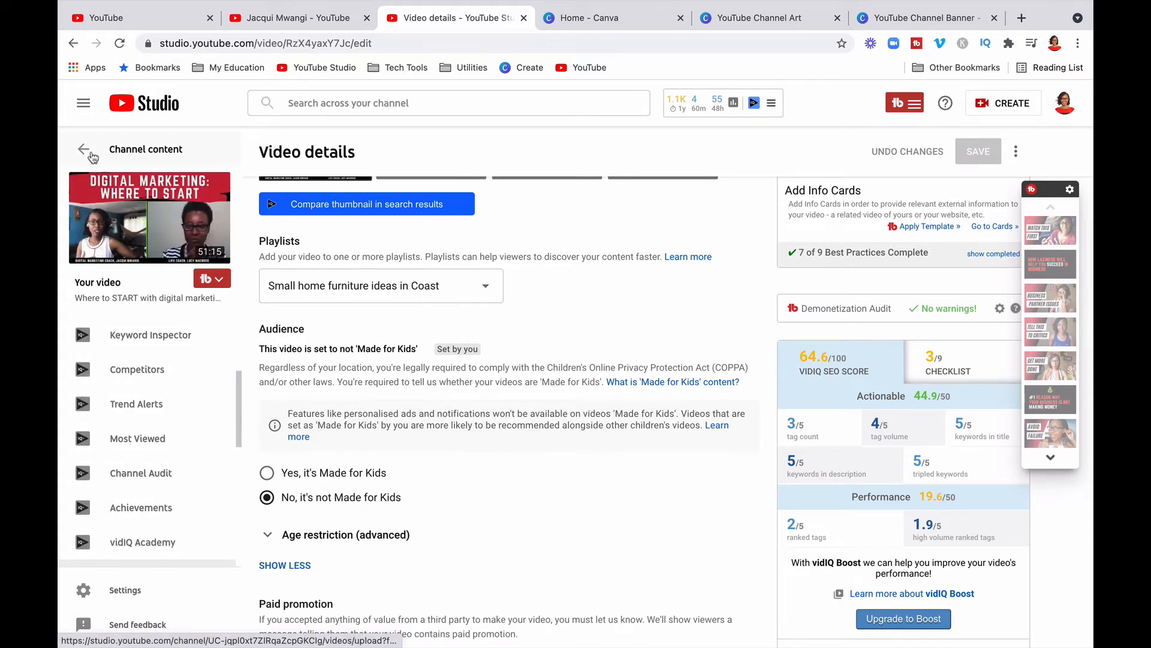
pyautogui.click(90, 155)
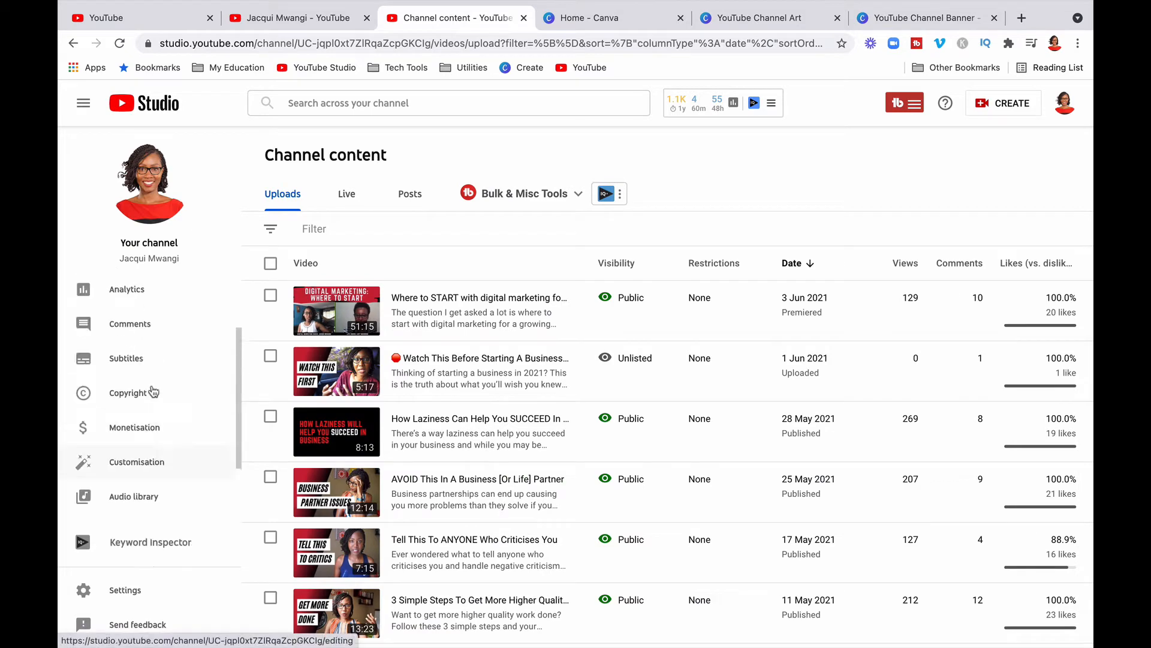
pyautogui.scroll(3, 154, 391)
pyautogui.click(165, 373)
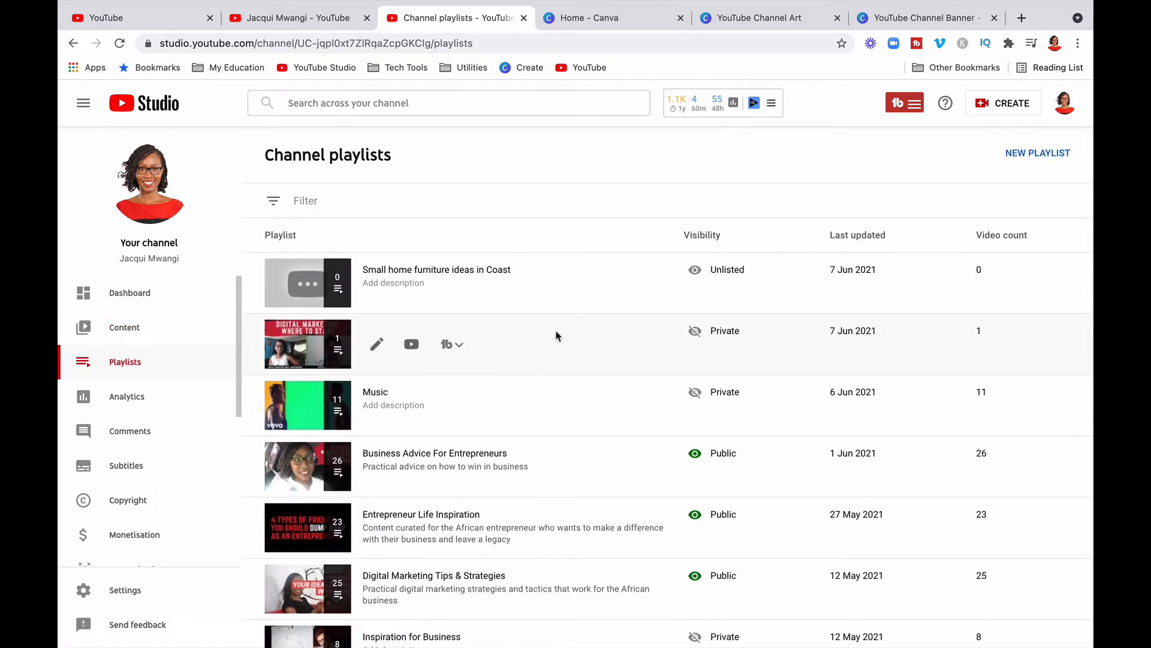
pyautogui.click(119, 42)
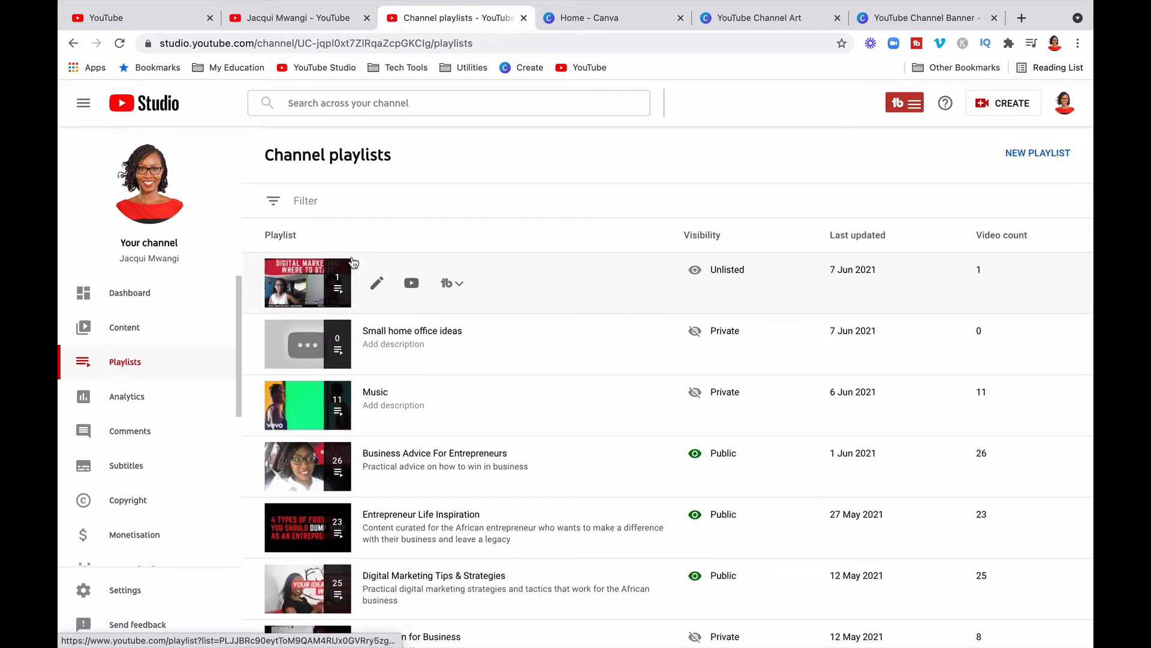
# Open the "Small home furniture ideas in Coast" playlist page and compare it with the playlist sections on the channel homepage.
pyautogui.click(376, 293)
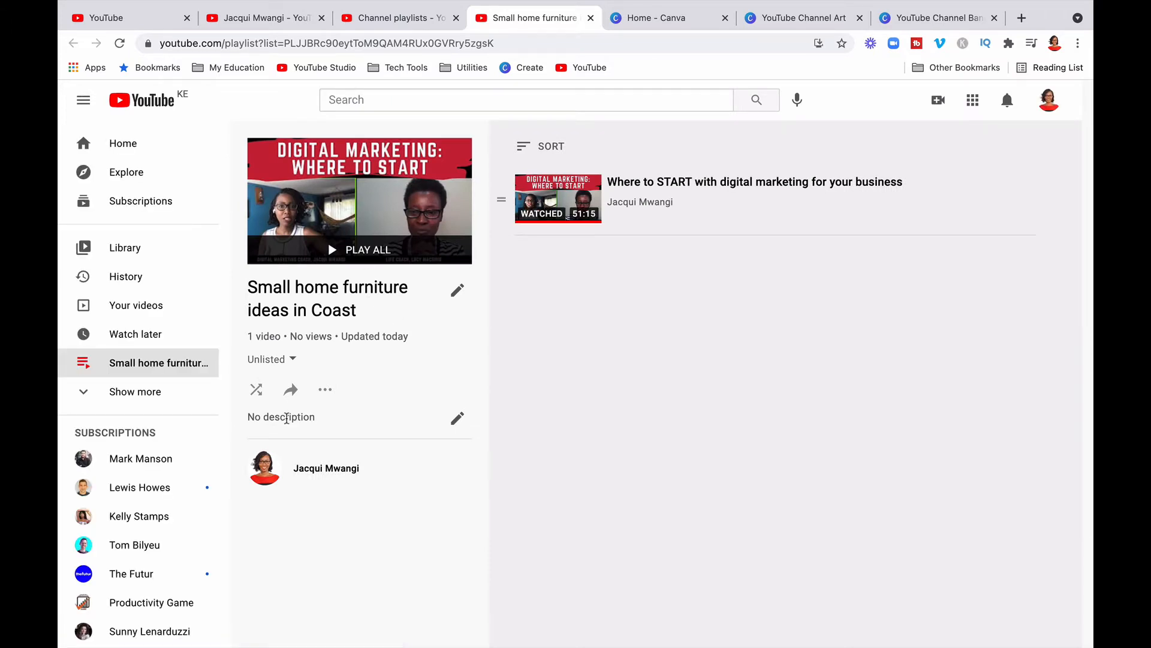
pyautogui.click(405, 24)
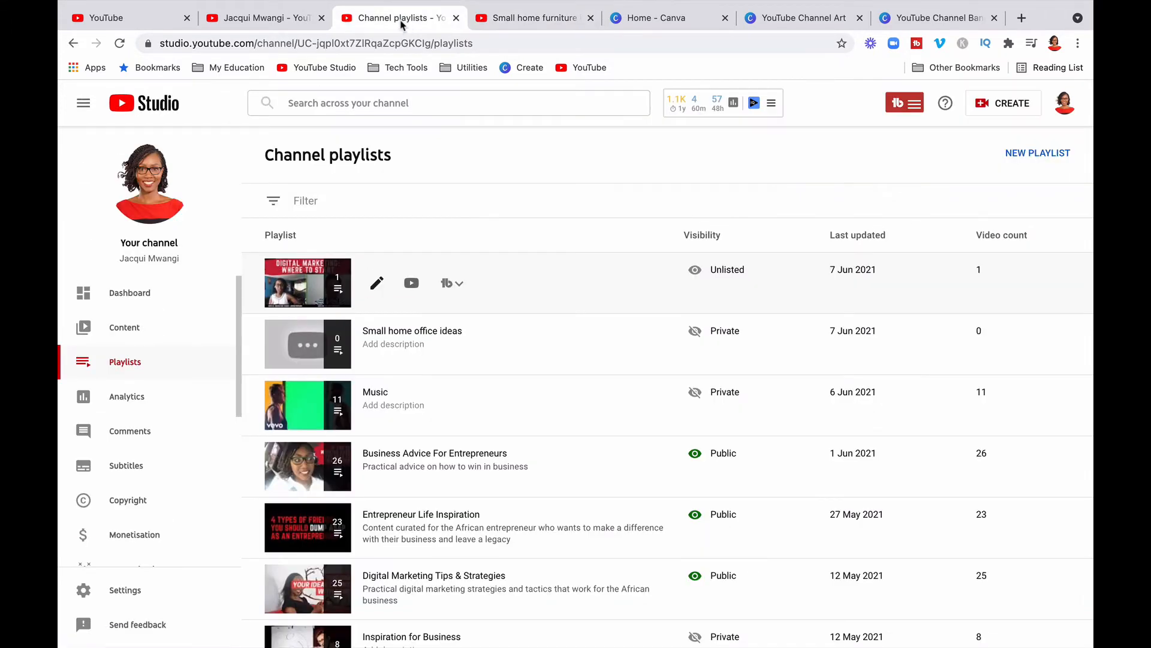
pyautogui.click(302, 17)
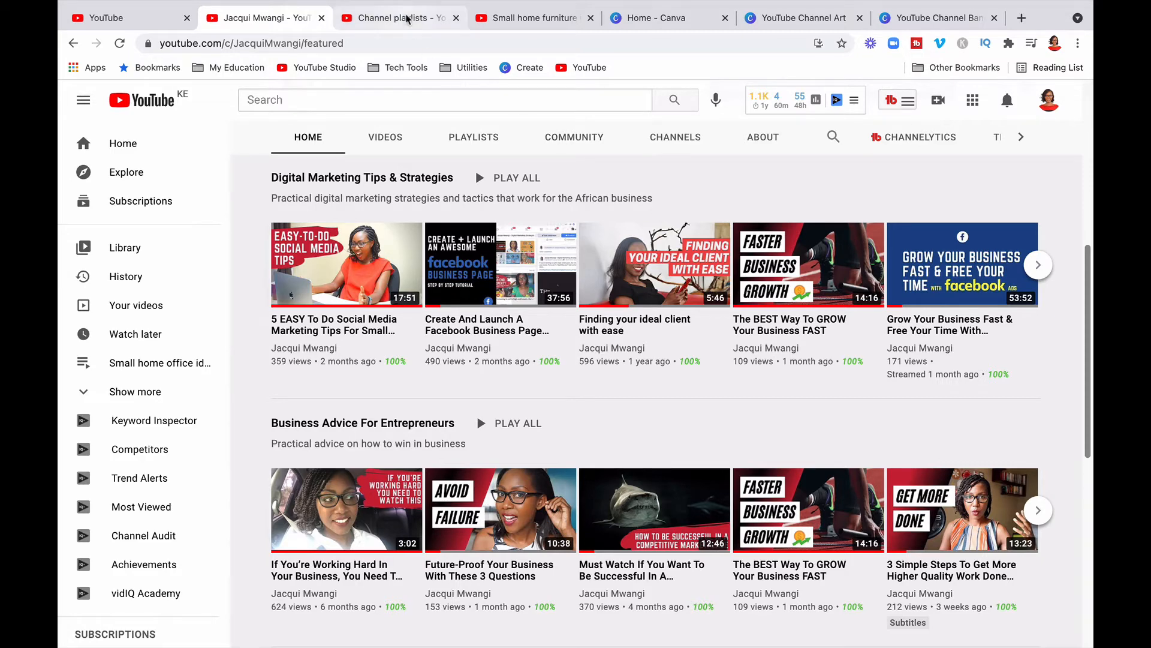
pyautogui.click(547, 22)
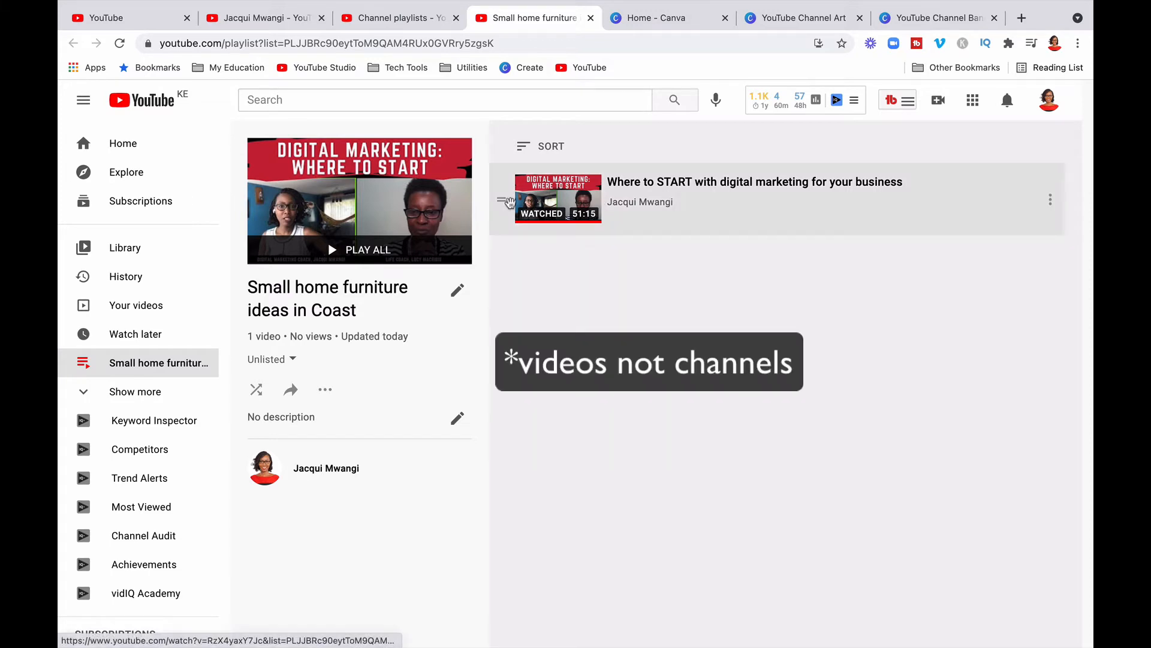
# Try to reorder the video within the playlist, then close the playlist page and return to the Studio playlists.
pyautogui.moveTo(508, 203)
pyautogui.mouseDown()
pyautogui.moveTo(511, 297)
pyautogui.moveTo(512, 207)
pyautogui.mouseUp()
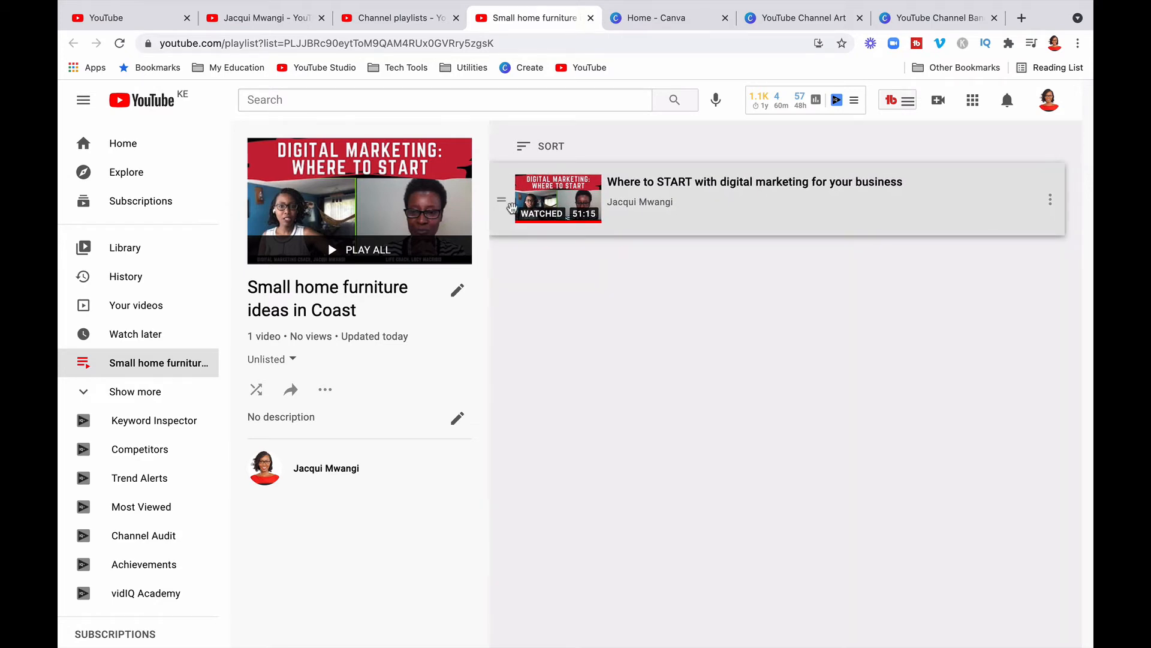
pyautogui.moveTo(512, 208)
pyautogui.mouseDown()
pyautogui.moveTo(521, 238)
pyautogui.moveTo(504, 426)
pyautogui.moveTo(503, 189)
pyautogui.moveTo(509, 290)
pyautogui.moveTo(508, 196)
pyautogui.mouseUp()
pyautogui.moveTo(507, 197); pyautogui.dragTo(605, 343)
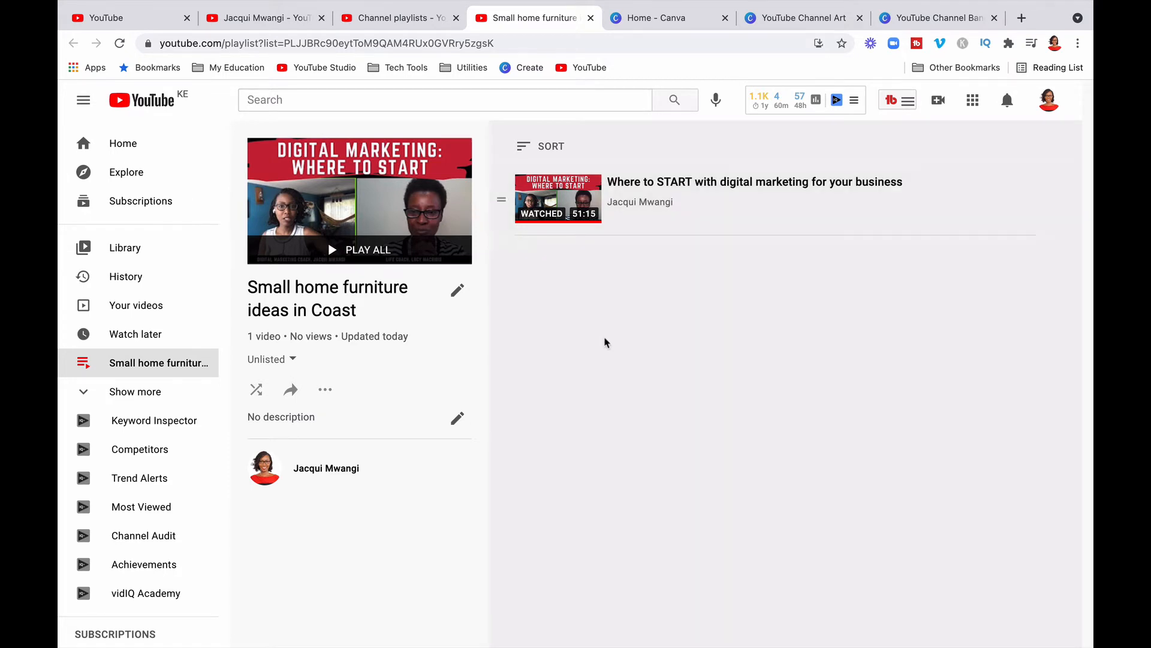
pyautogui.click(591, 19)
pyautogui.click(413, 16)
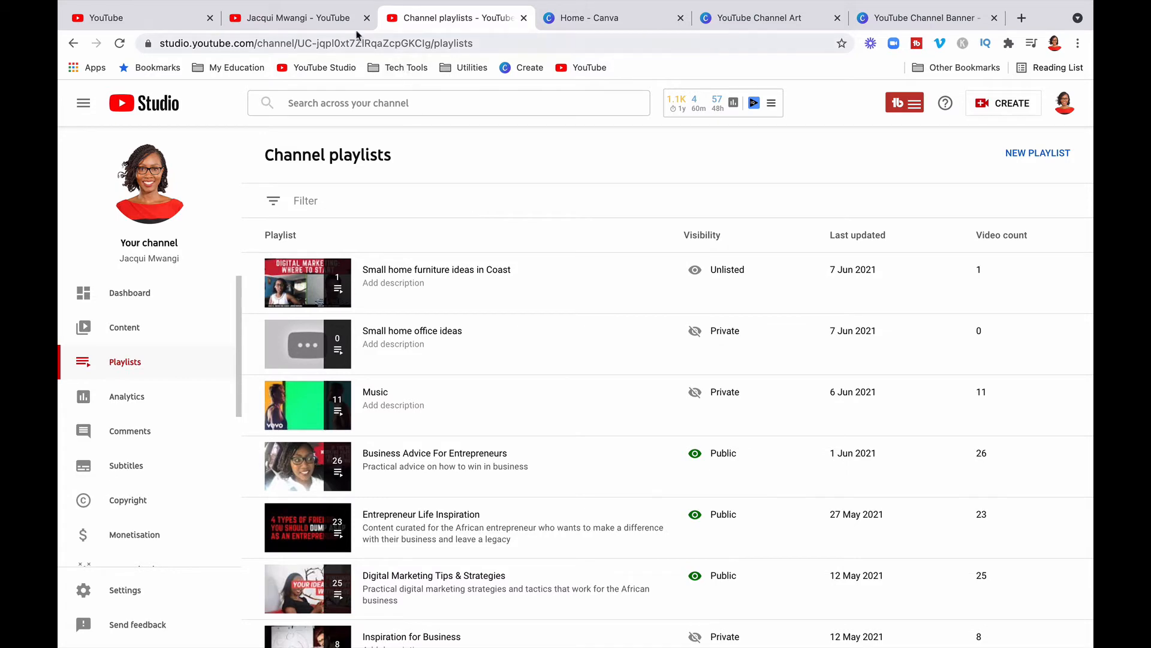
# Examine the channel homepage's featured video and playlist sections, open the Facebook business page tutorial video and return to Studio.
pyautogui.click(338, 24)
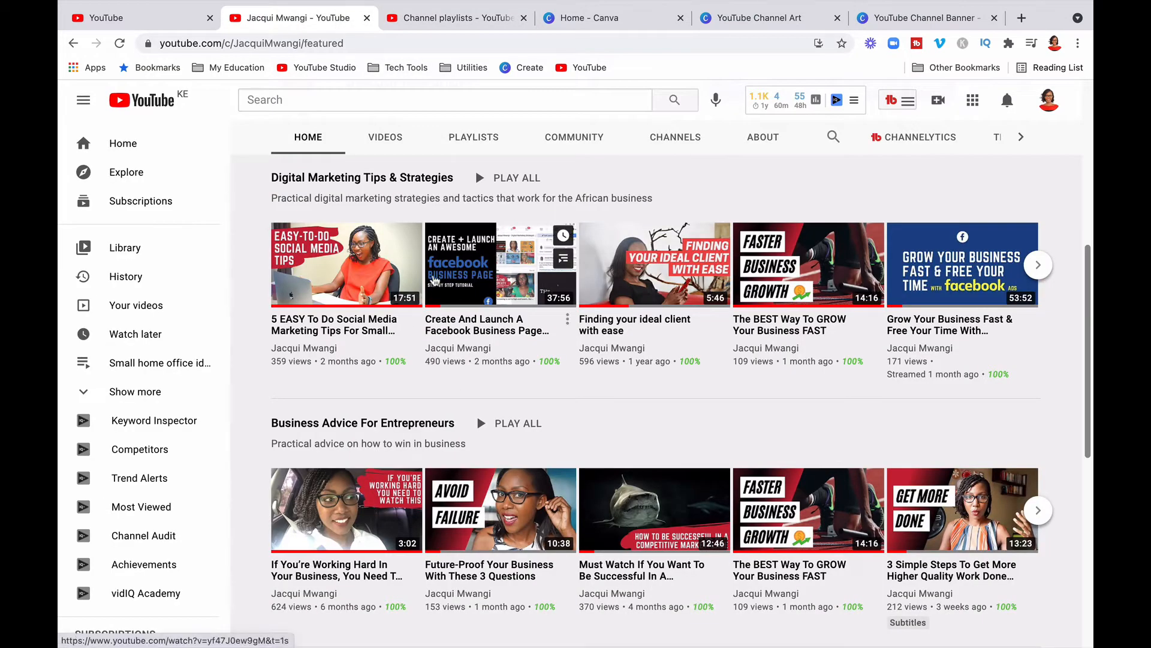
pyautogui.scroll(4, 434, 280)
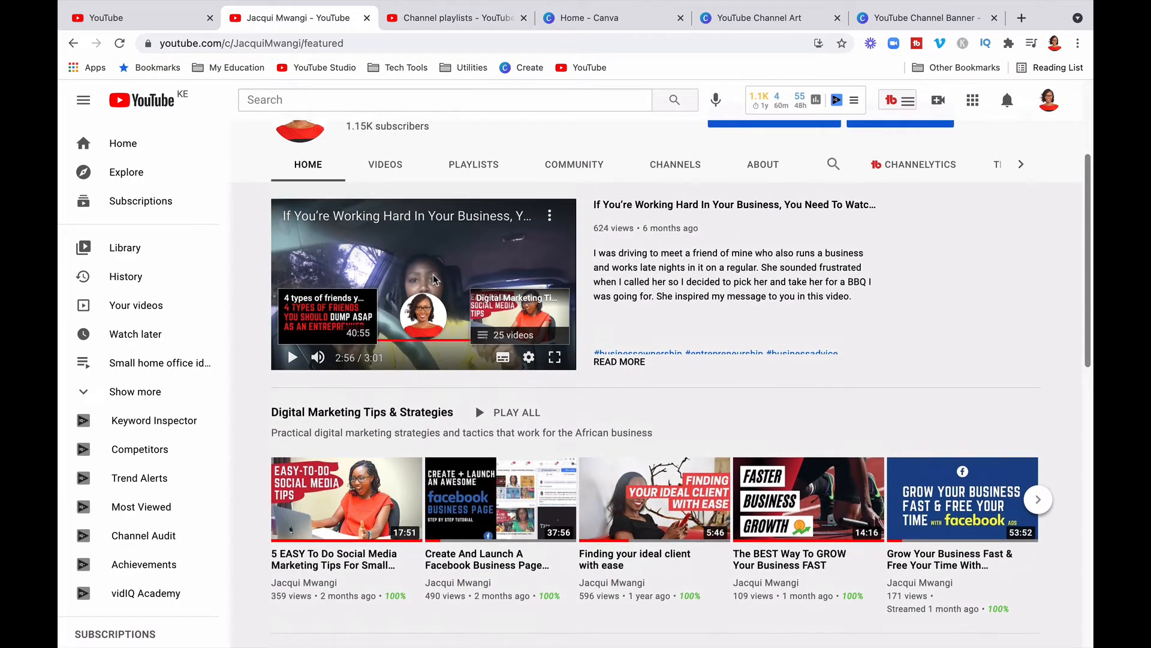
pyautogui.scroll(-1, 434, 280)
pyautogui.click(470, 24)
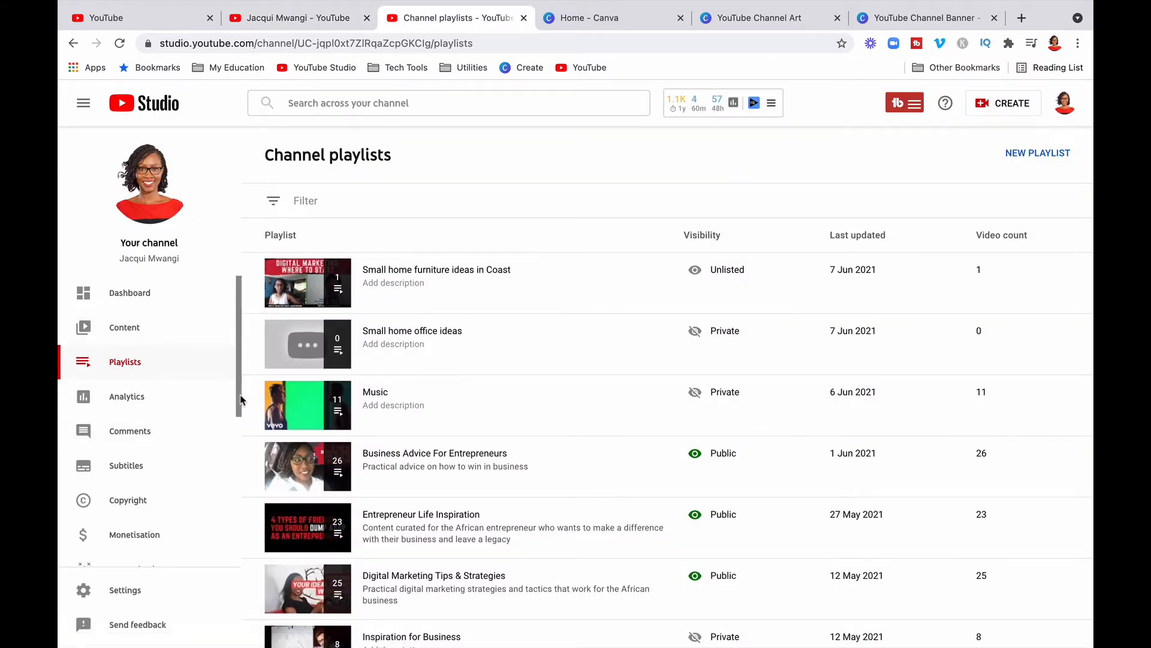
pyautogui.scroll(-3, 240, 400)
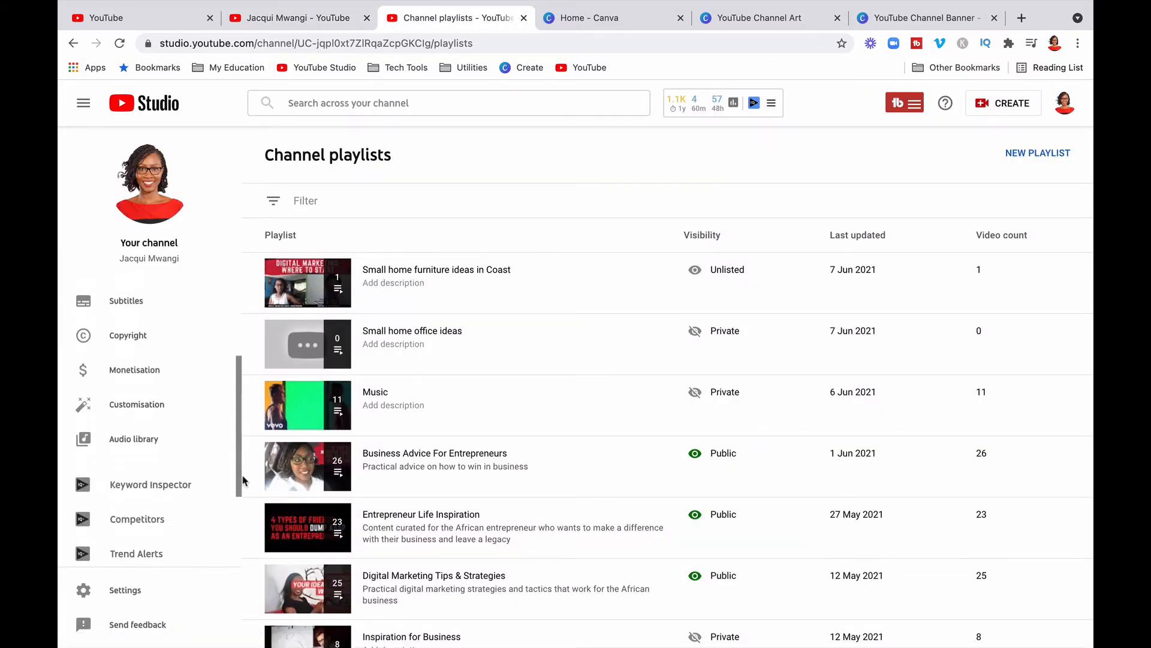
pyautogui.click(308, 21)
pyautogui.click(532, 480)
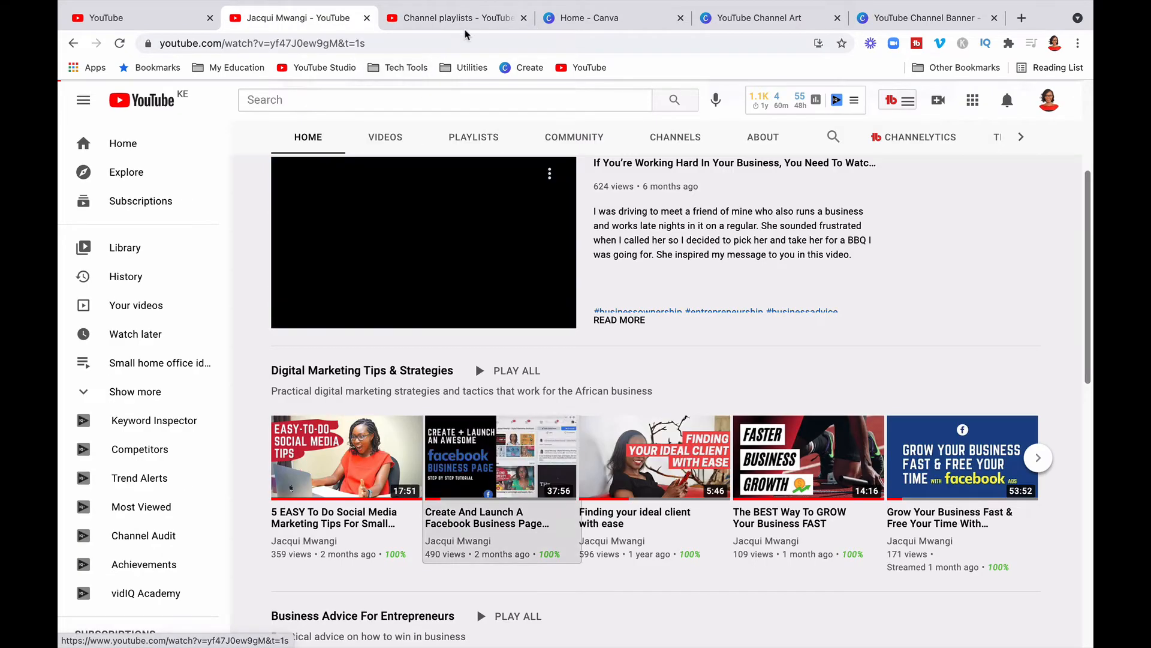
pyautogui.click(489, 20)
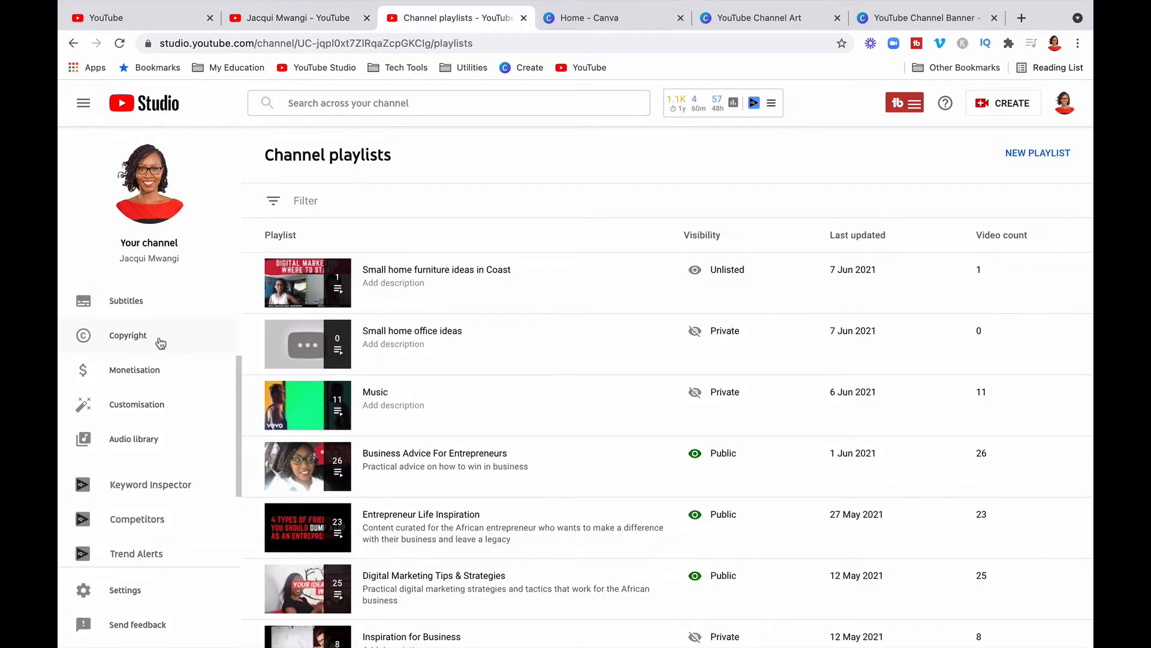
# Open the channel customisation layout and review its video spotlight and featured sections.
pyautogui.scroll(5, 161, 335)
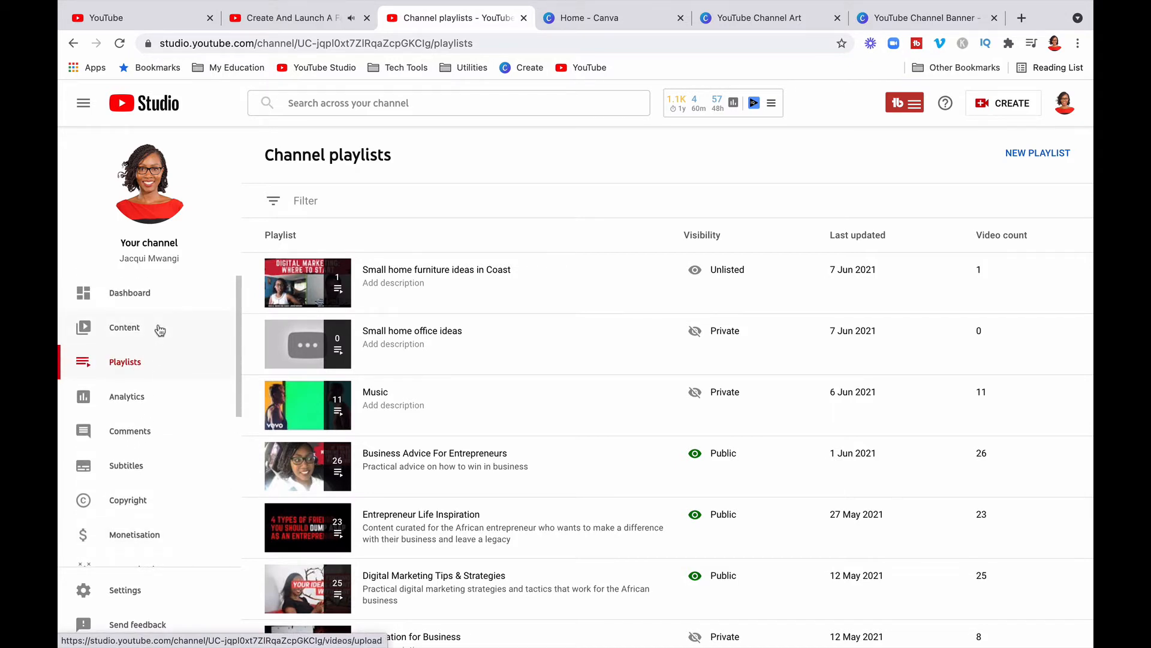
pyautogui.scroll(-4, 159, 329)
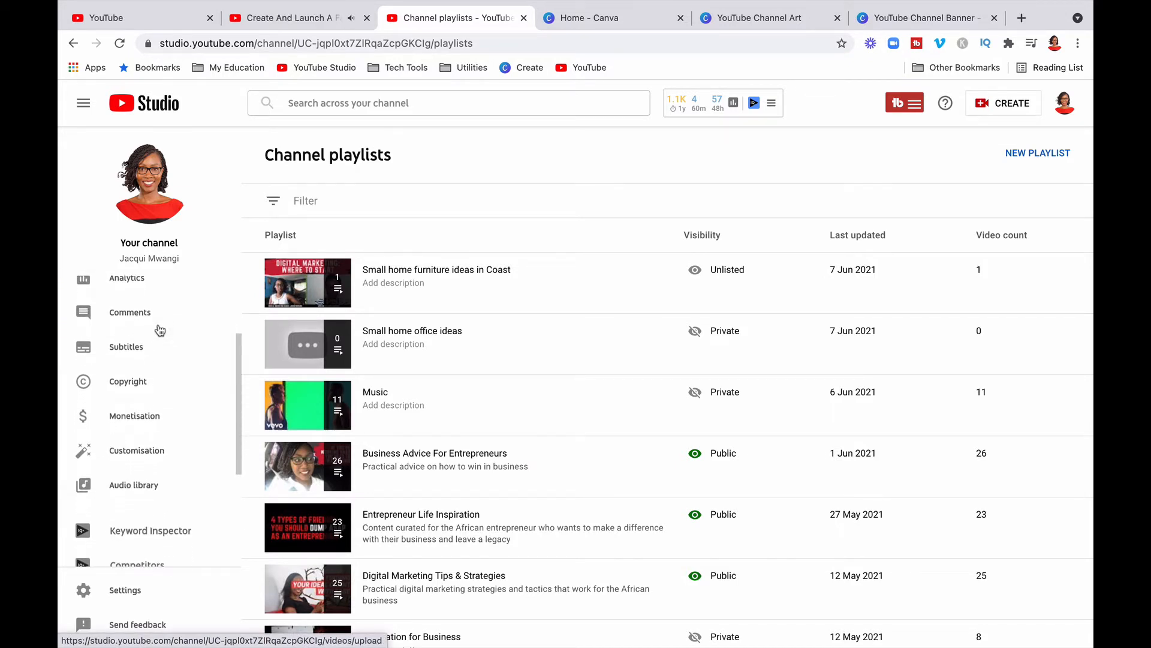
pyautogui.scroll(-1, 159, 329)
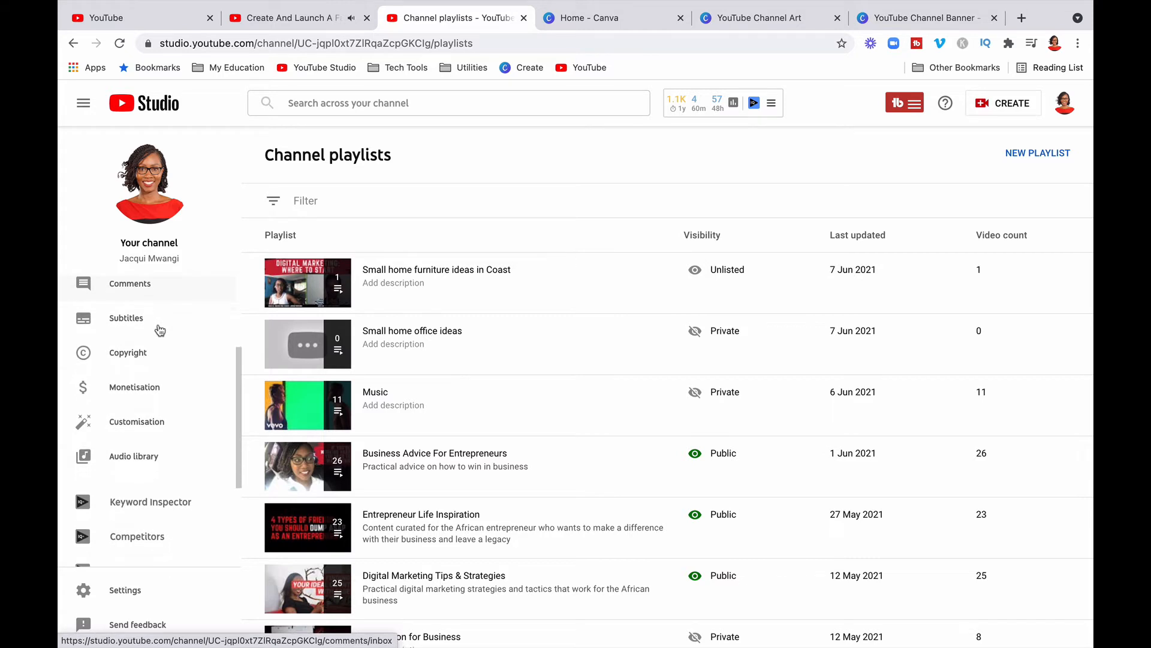
pyautogui.click(167, 428)
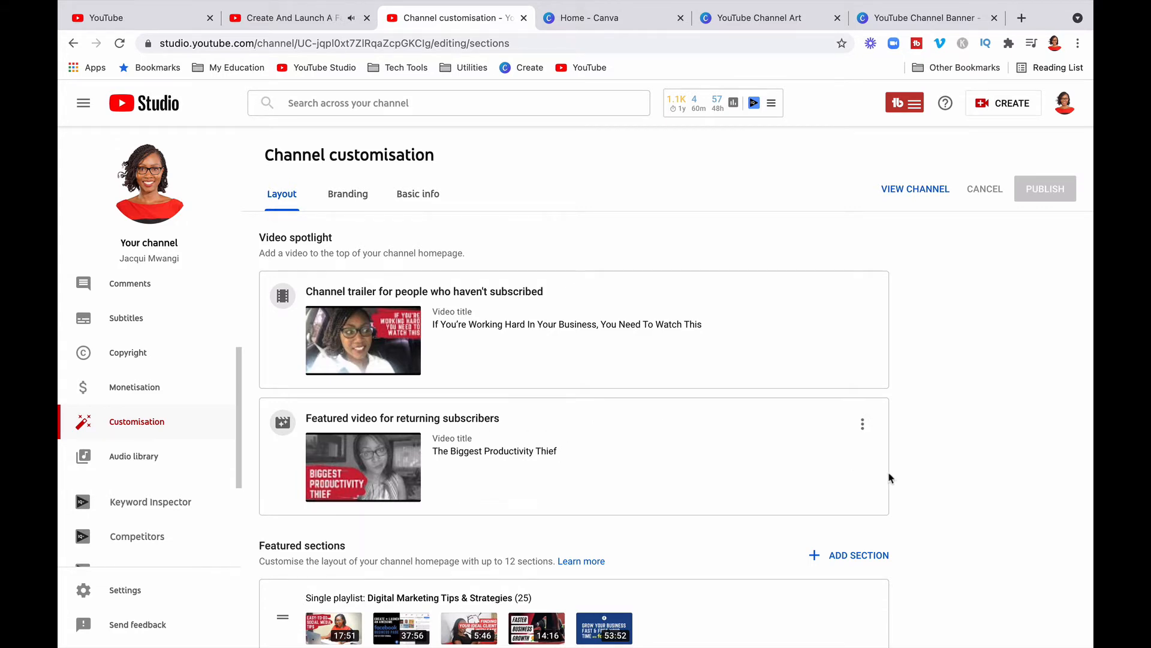
pyautogui.scroll(-4, 891, 478)
pyautogui.scroll(-2, 890, 477)
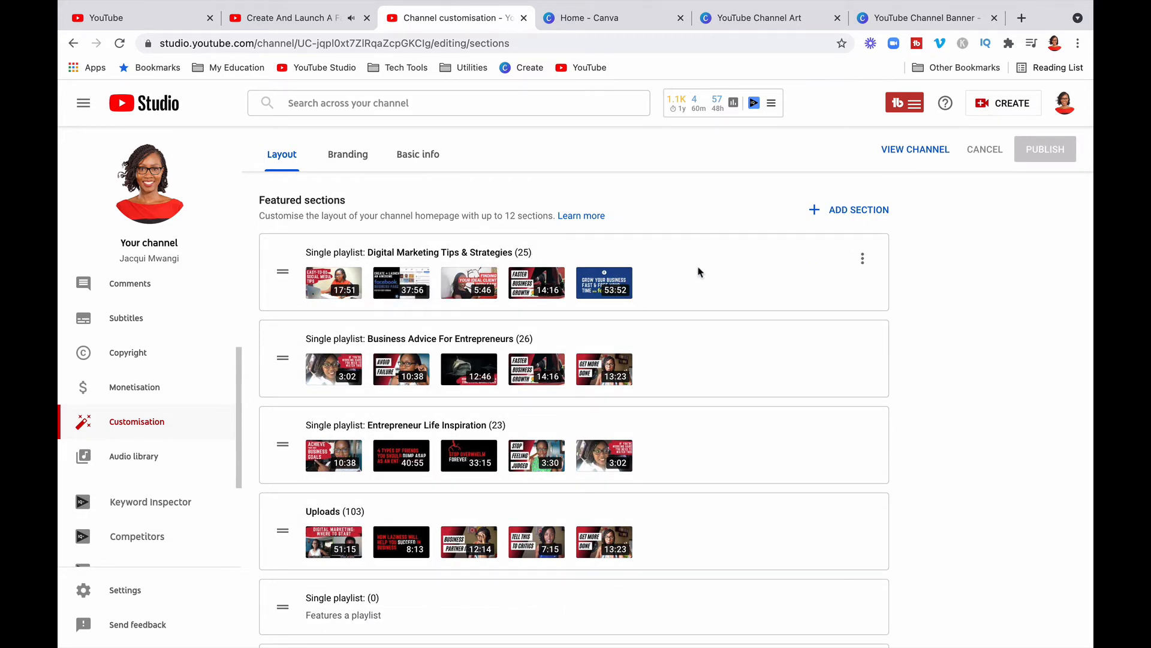
# Return from the Facebook business page video to the channel homepage and examine the order of its playlist sections.
pyautogui.click(311, 23)
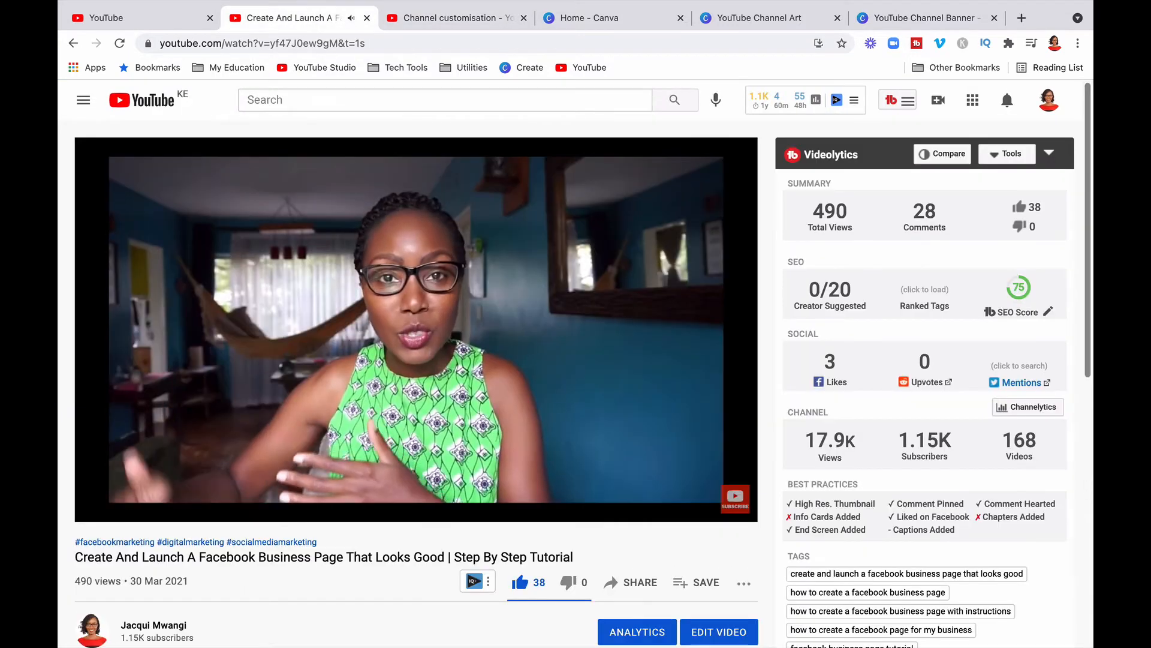
pyautogui.click(74, 44)
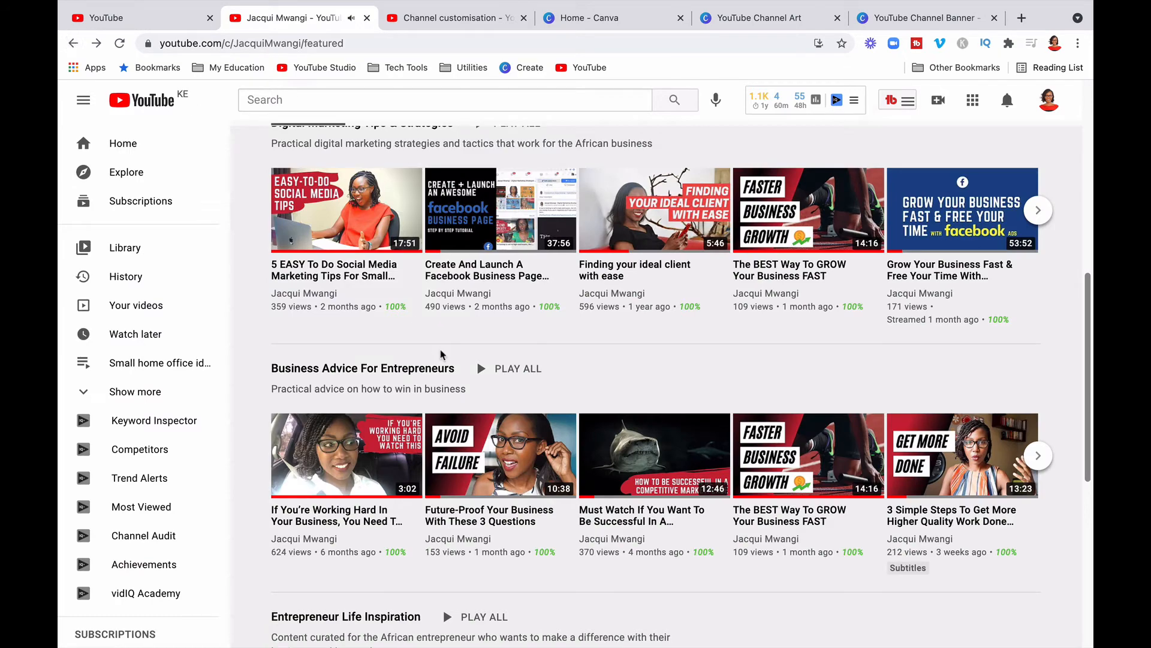
pyautogui.scroll(5, 441, 355)
pyautogui.scroll(-3, 441, 355)
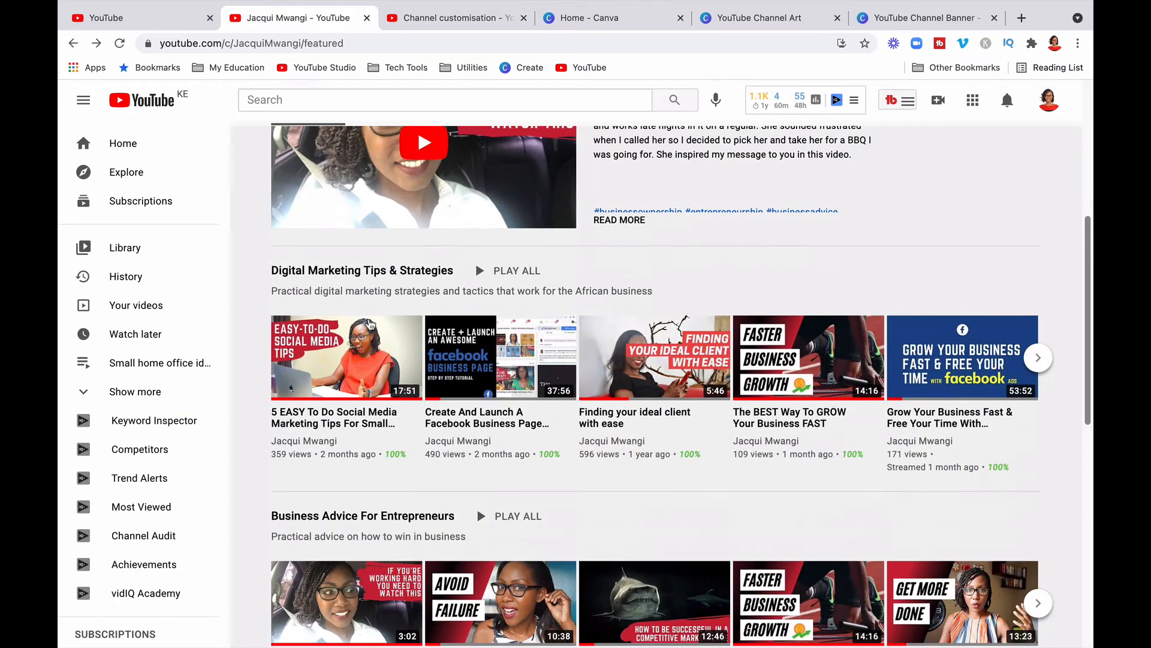
pyautogui.scroll(-4, 436, 501)
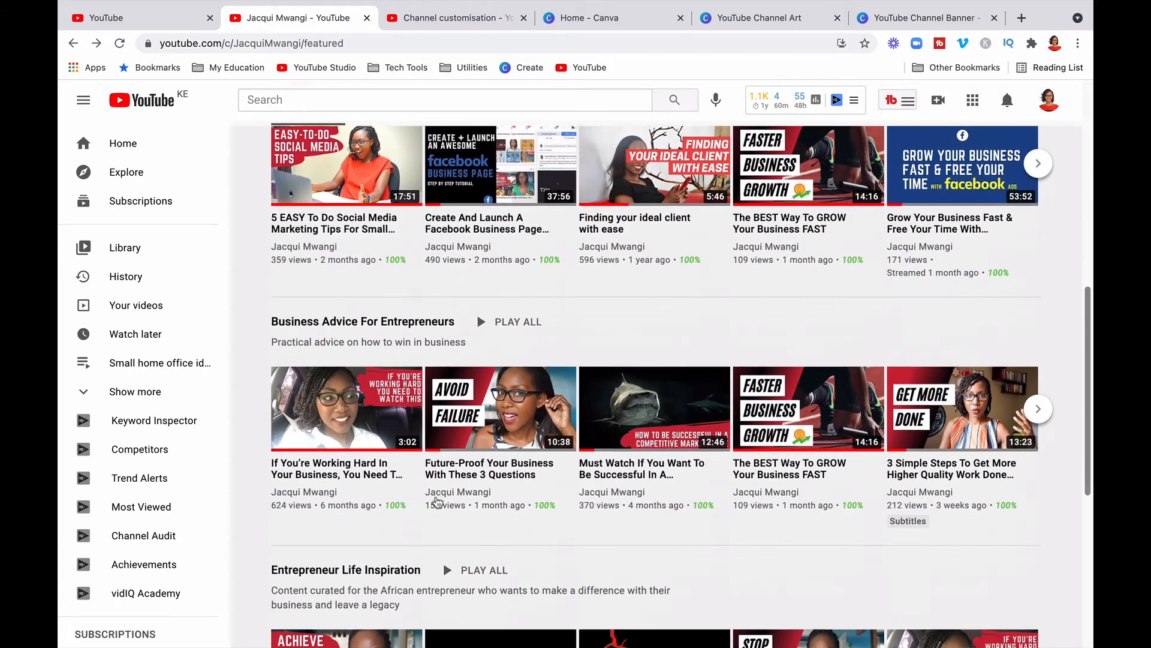
# Return to Studio and try to move the "Business Advice For Entrepreneurs" section above "Digital Marketing Tips & Strategies" in the featured sections.
pyautogui.click(481, 19)
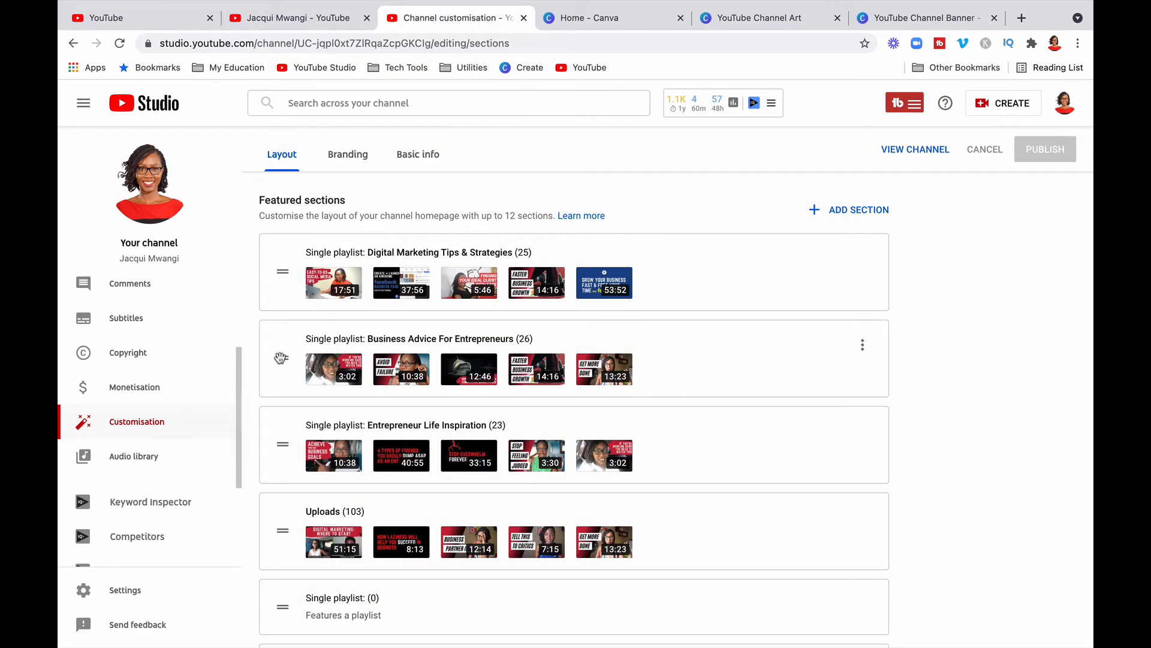
pyautogui.moveTo(281, 358); pyautogui.dragTo(271, 297)
pyautogui.scroll(-2, 290, 502)
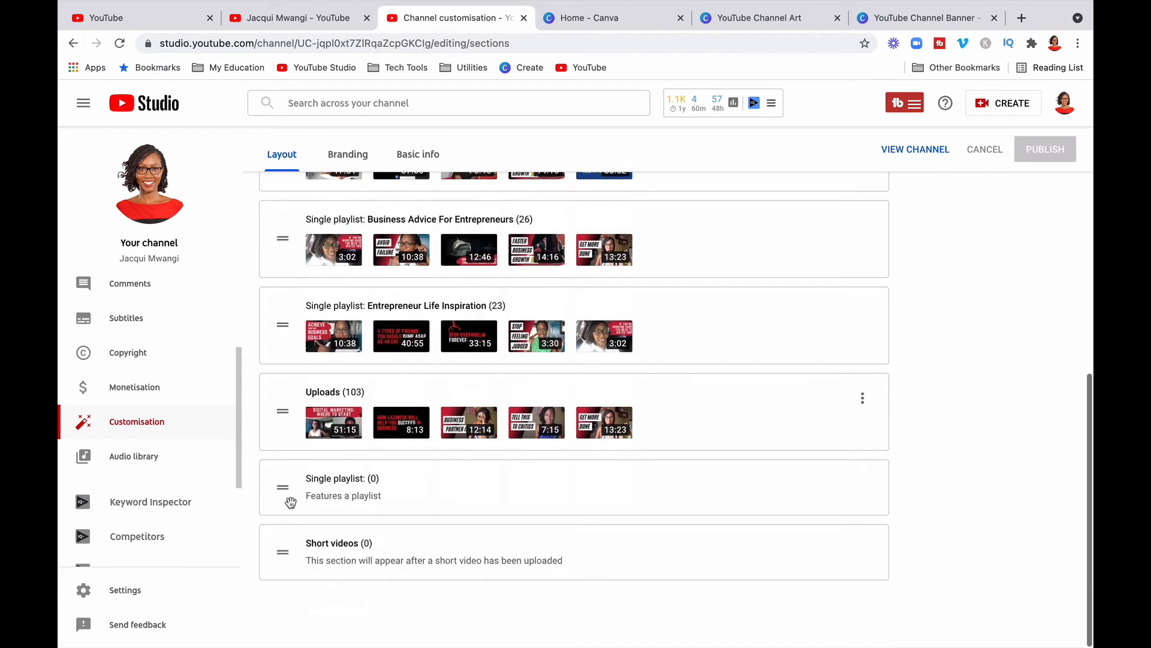
pyautogui.scroll(5, 290, 501)
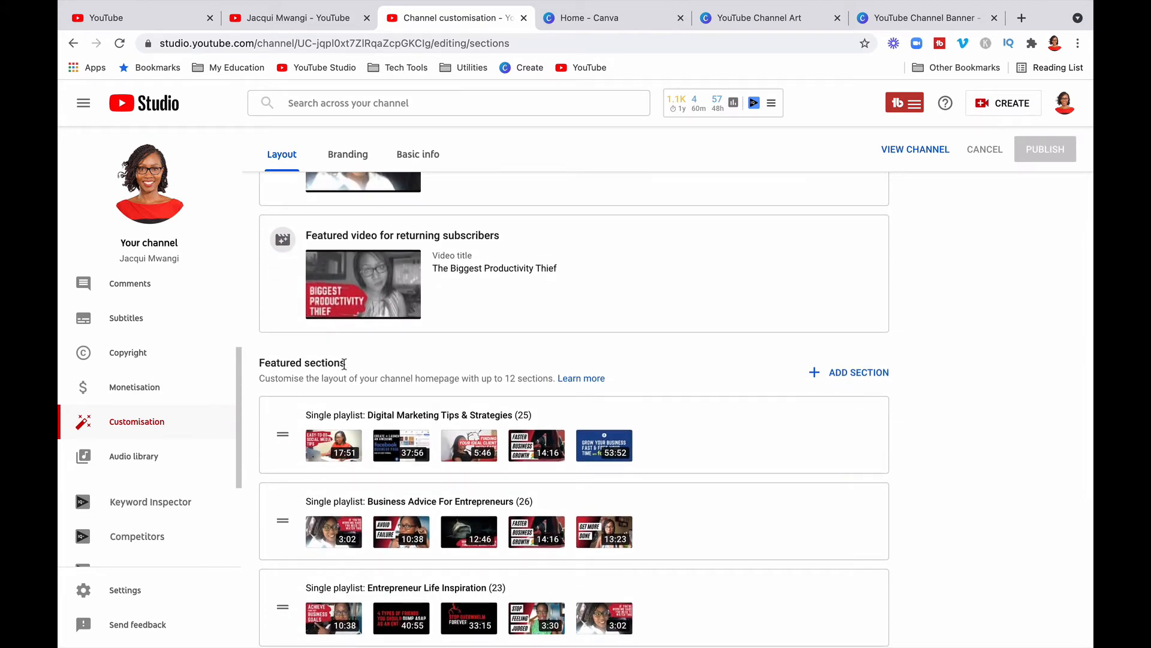
# Add a single-playlist featured section showing the "Small home furniture ideas in Coast" playlist.
pyautogui.click(873, 380)
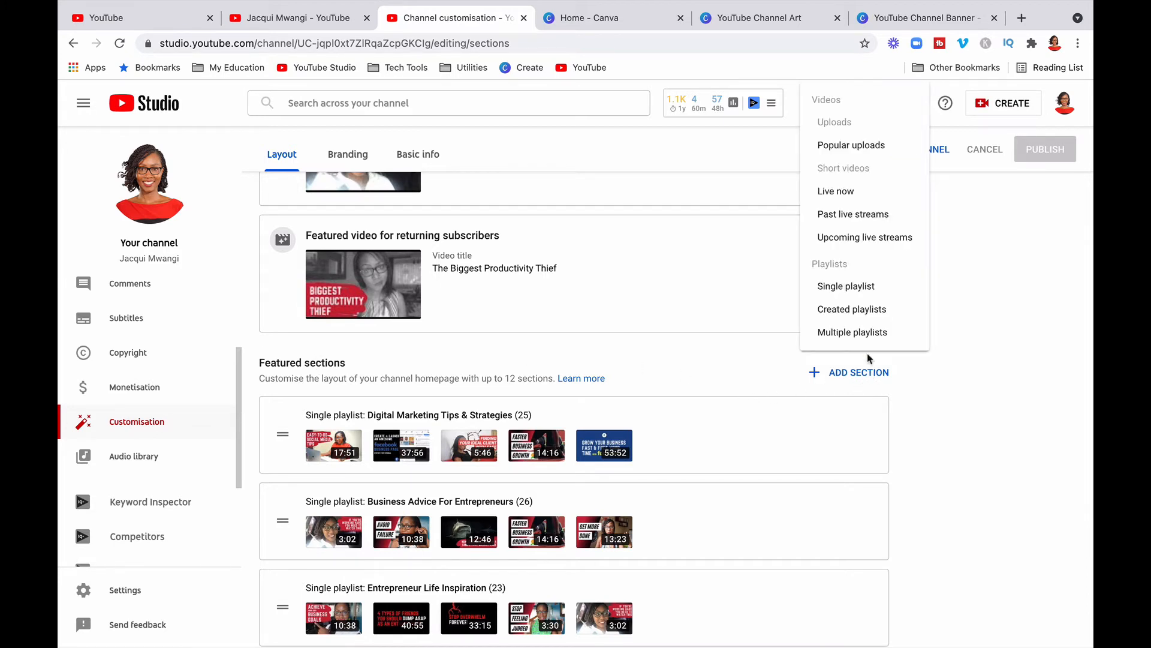
pyautogui.click(878, 286)
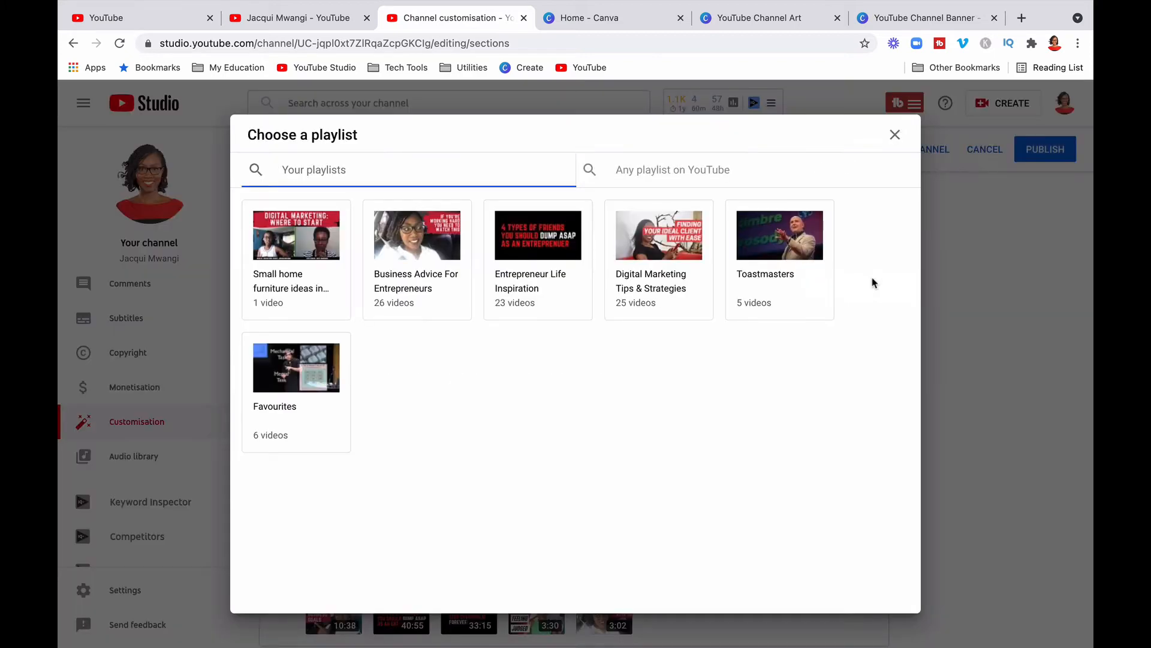
pyautogui.click(283, 277)
pyautogui.scroll(-6, 717, 434)
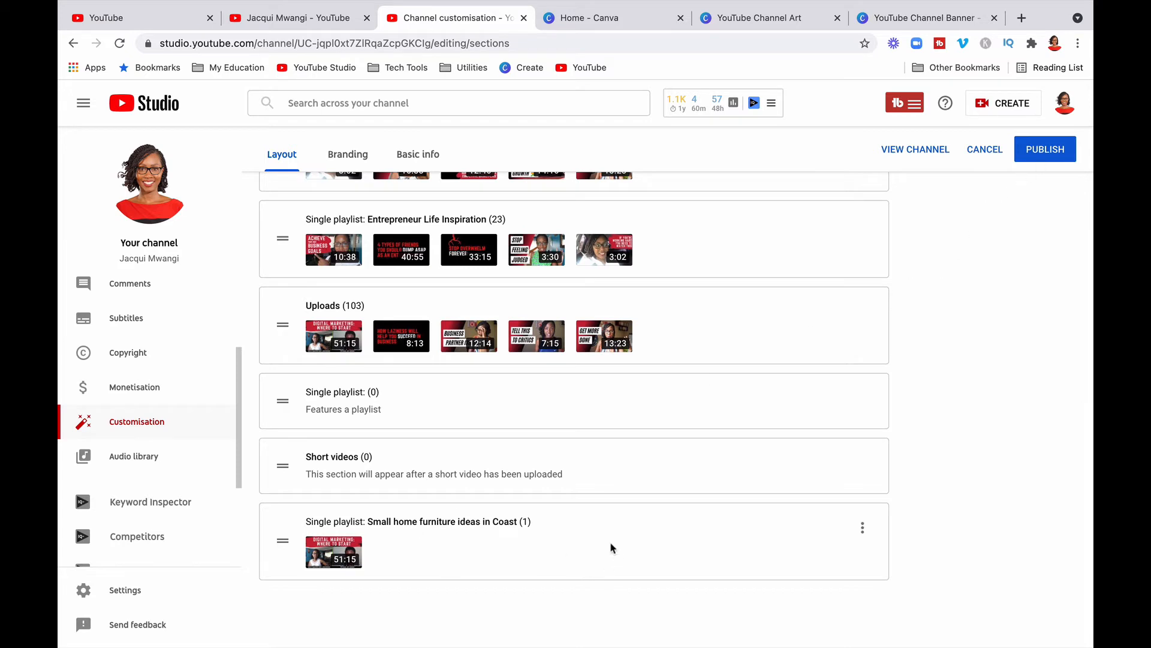
# Compare the edited layout with the playlist and Uploads sections on the channel homepage, then return to Studio.
pyautogui.click(333, 18)
pyautogui.scroll(-7, 444, 348)
pyautogui.scroll(10, 444, 348)
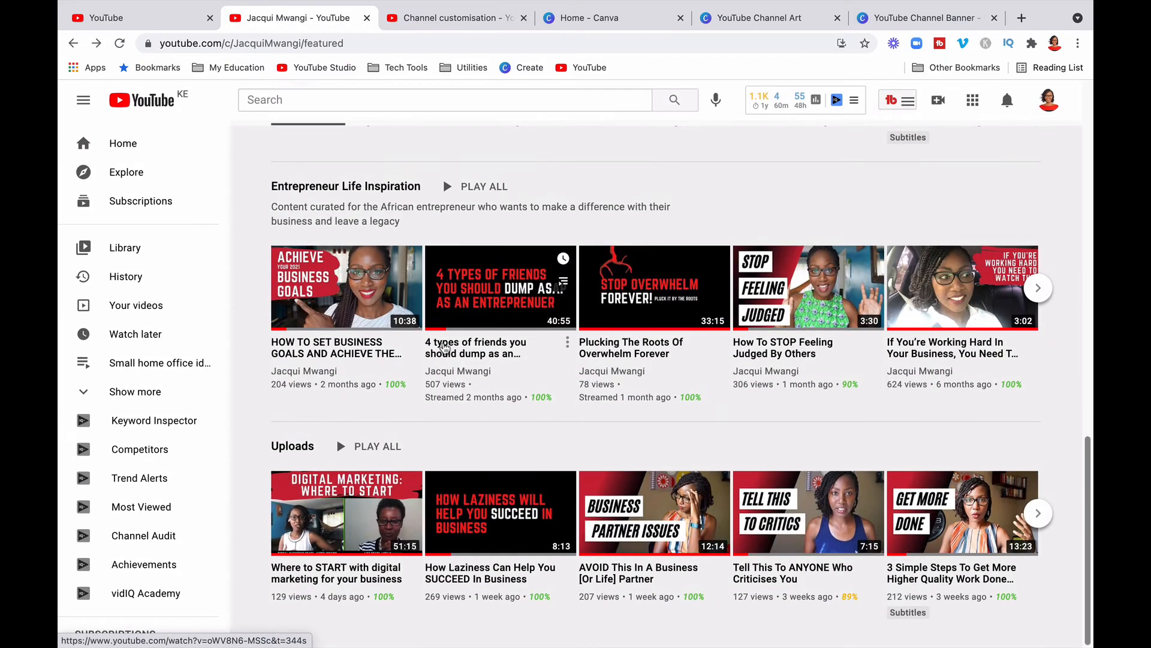
pyautogui.scroll(2, 444, 348)
pyautogui.click(479, 20)
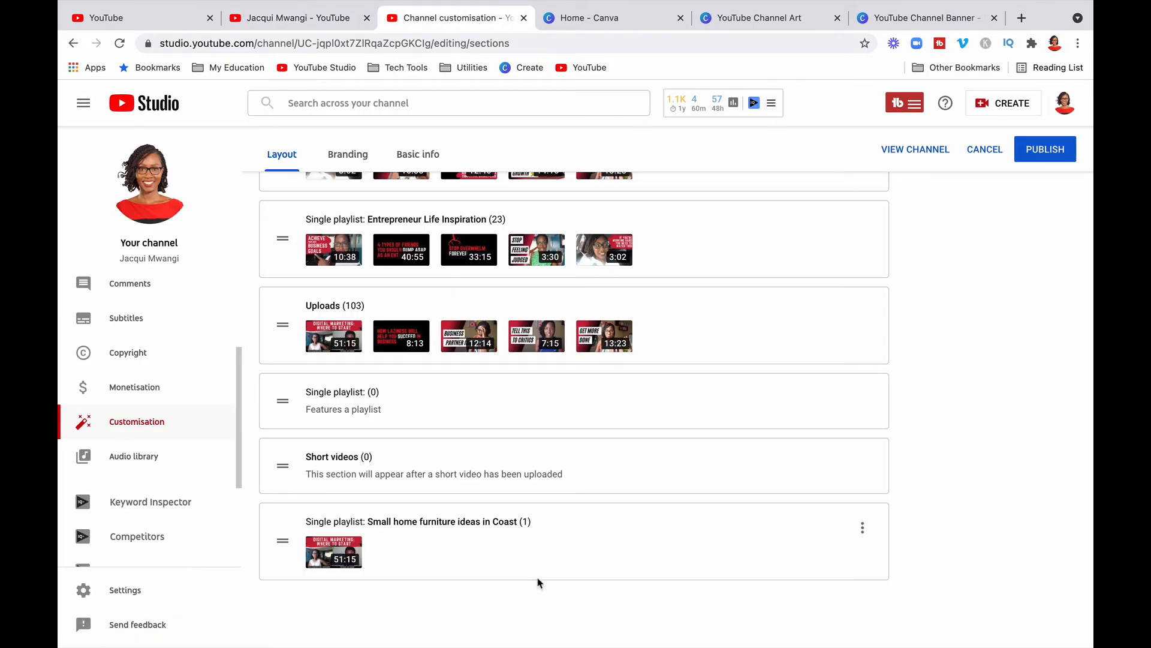
# Review the edited channel layout and discard the unpublished changes.
pyautogui.scroll(4, 538, 581)
pyautogui.scroll(4, 959, 285)
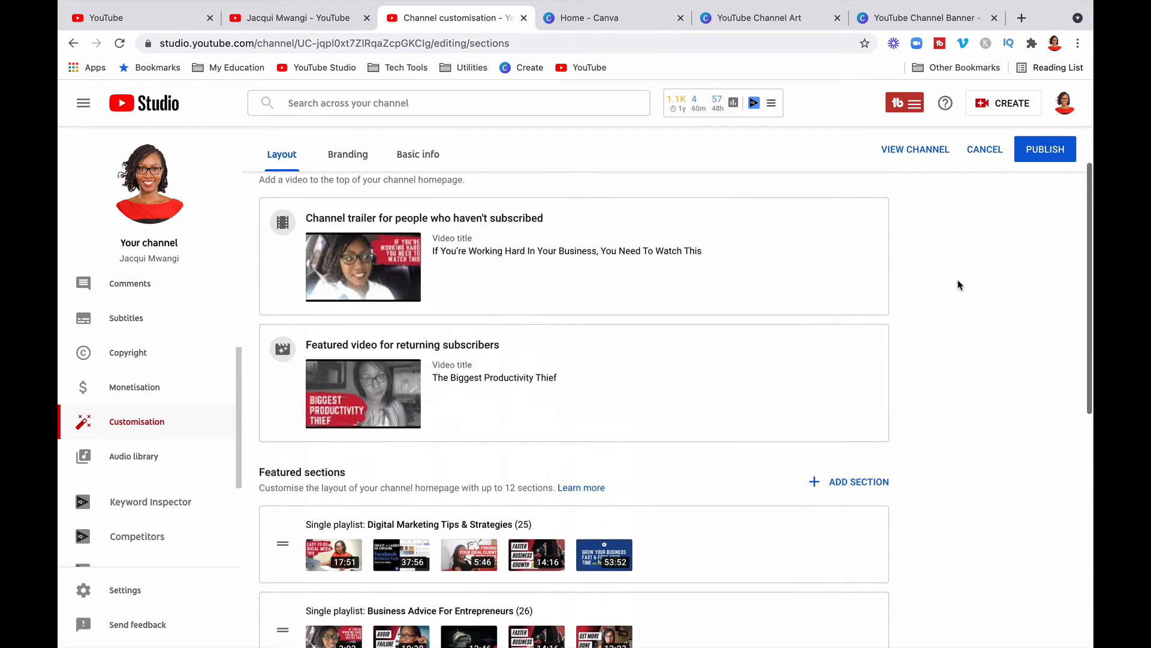
pyautogui.scroll(3, 958, 285)
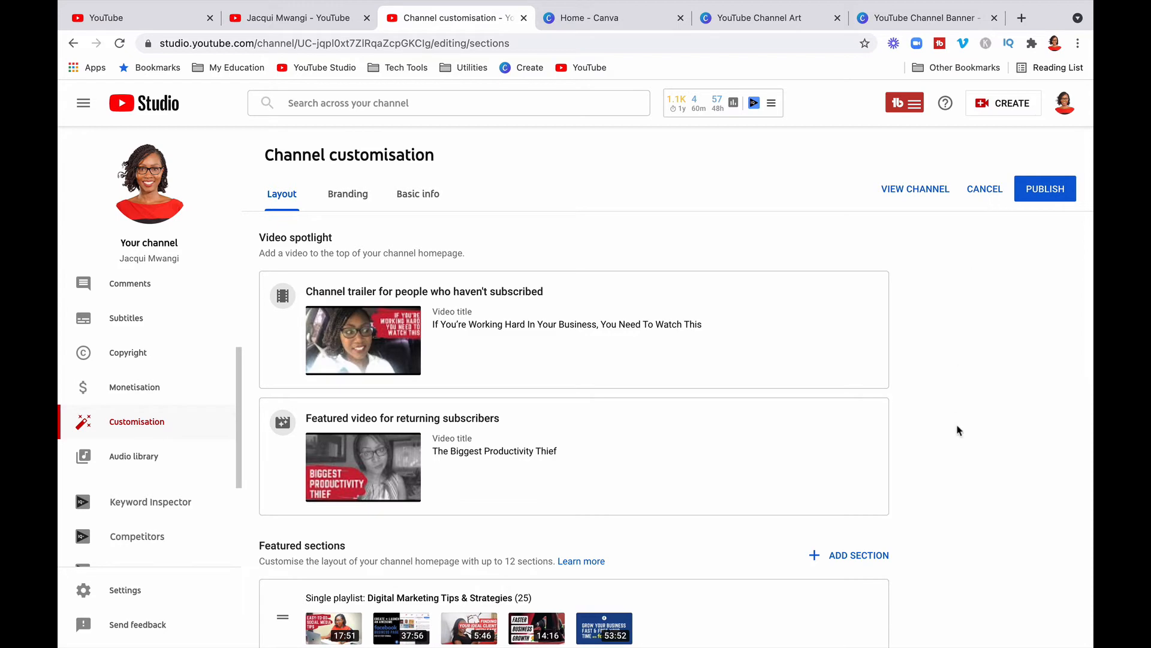
pyautogui.scroll(-2, 958, 430)
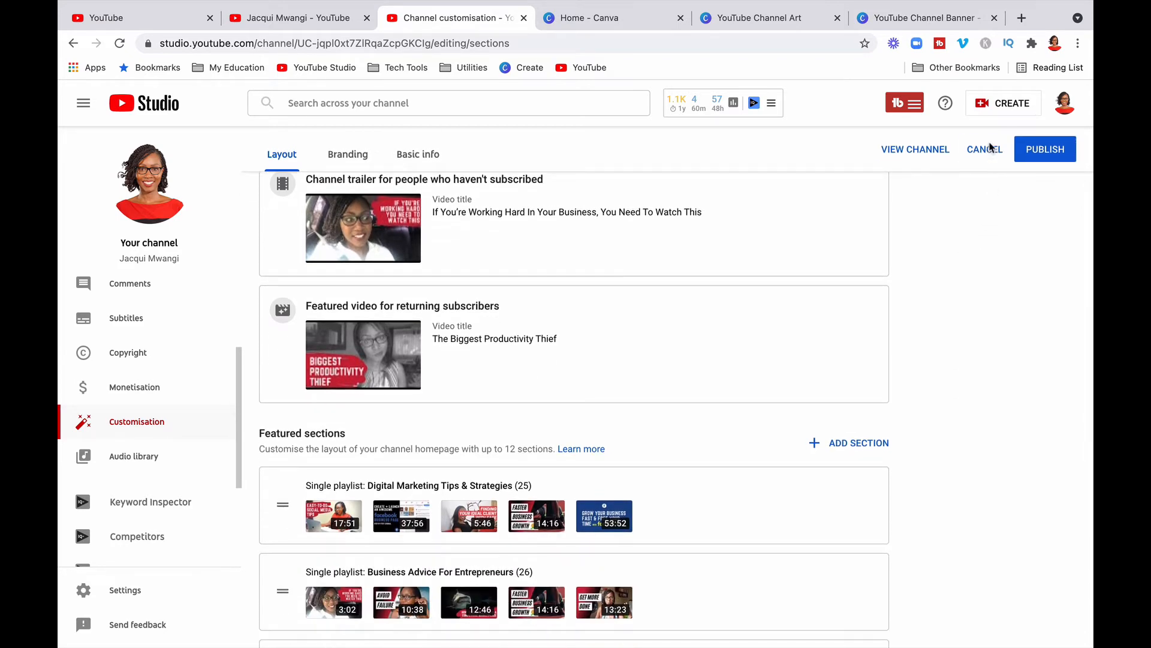
pyautogui.click(989, 148)
# Examine the channel homepage from its banner and featured video through all playlist sections to Uploads.
pyautogui.click(353, 17)
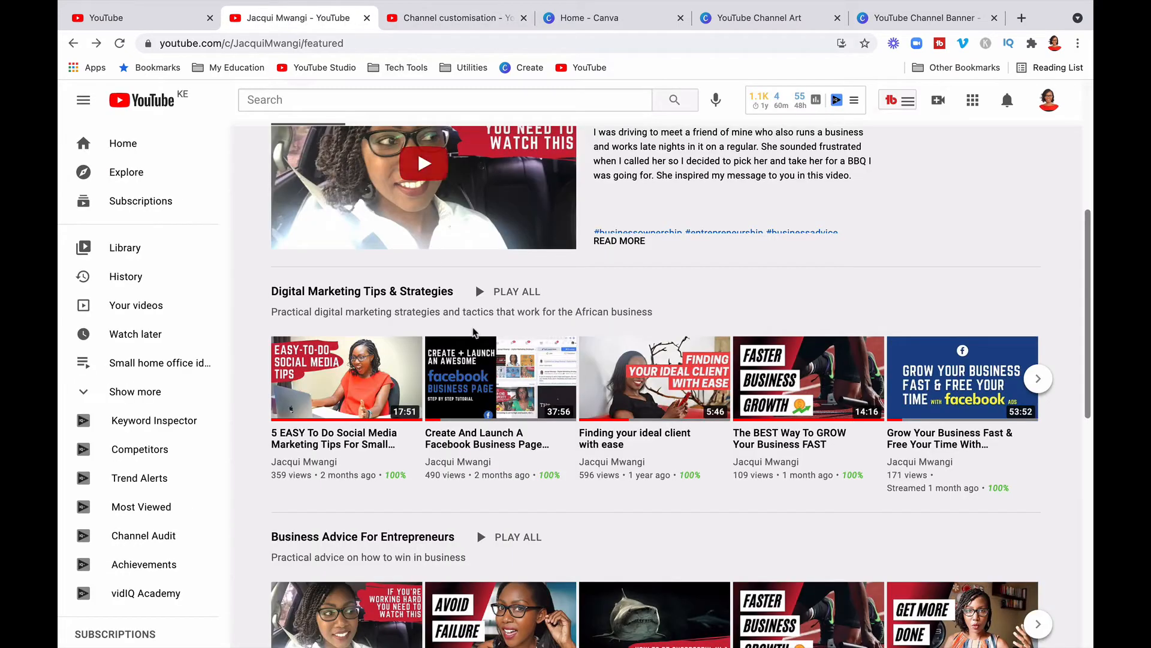
pyautogui.scroll(-3, 472, 332)
pyautogui.scroll(10, 472, 332)
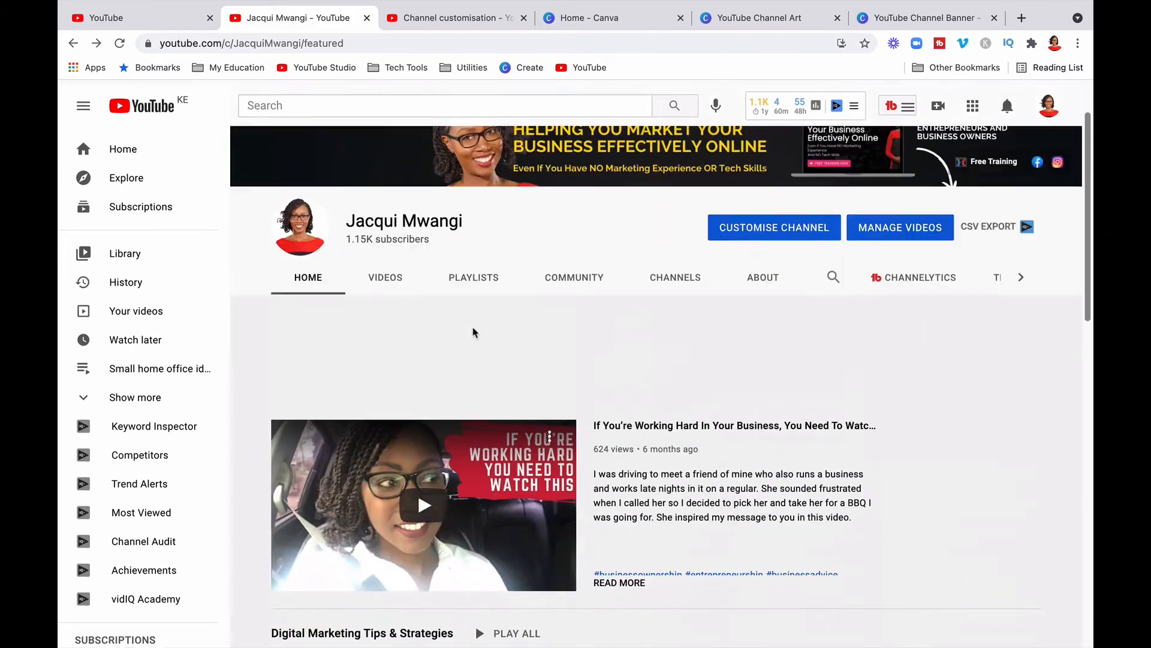
pyautogui.scroll(-8, 474, 332)
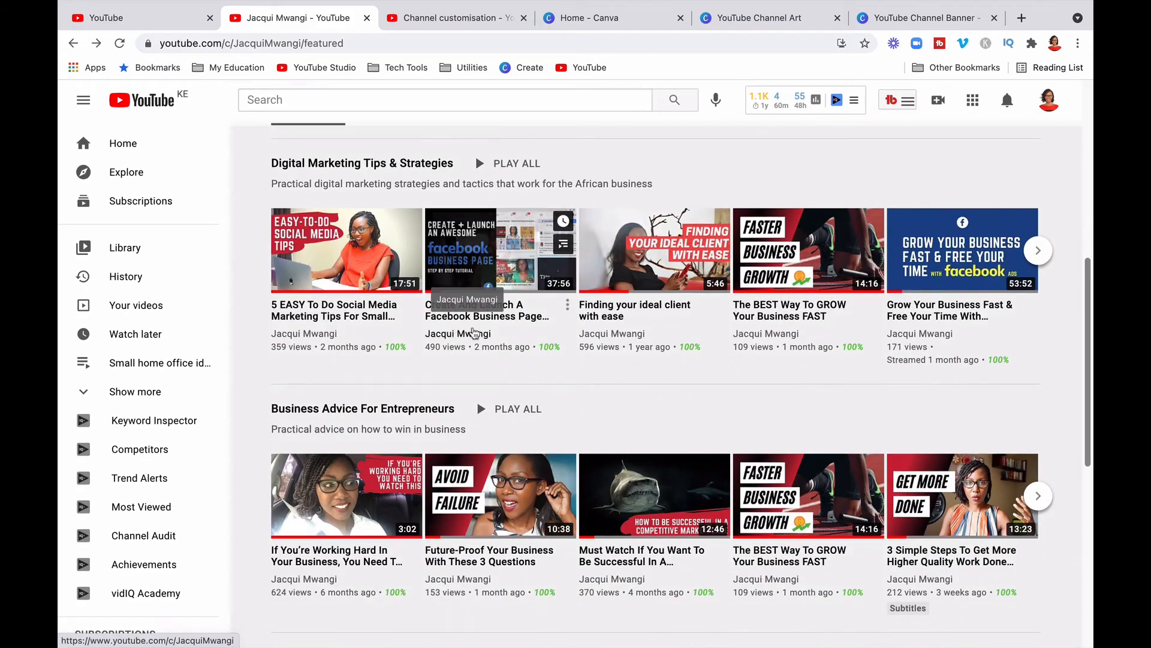
pyautogui.scroll(-8, 474, 332)
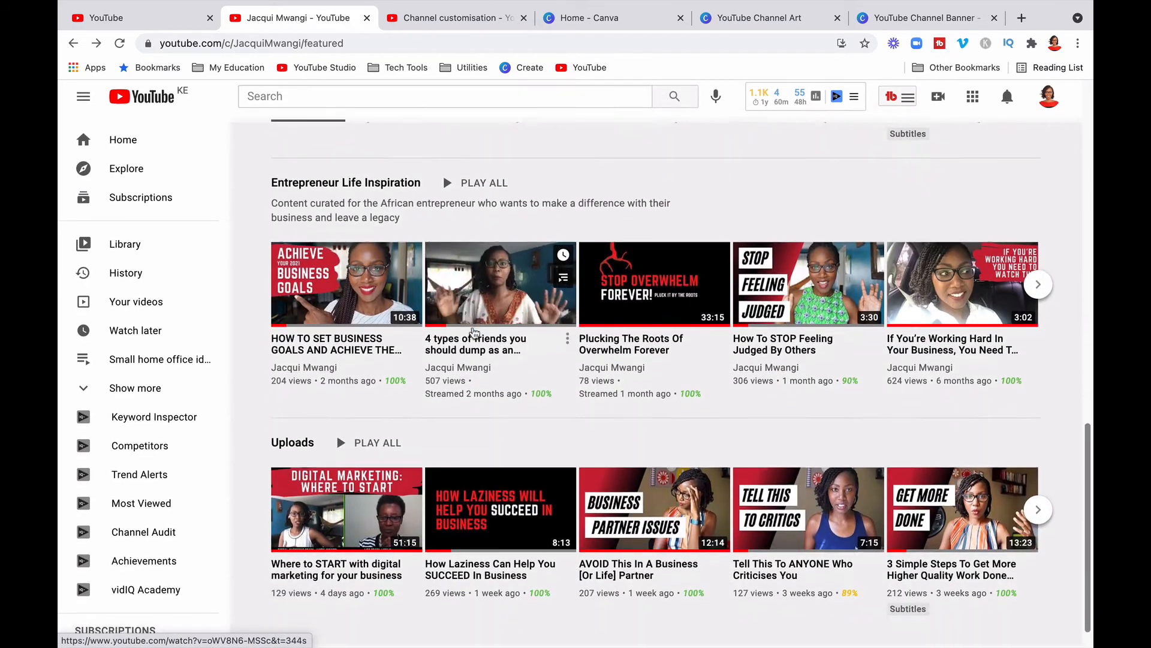
pyautogui.scroll(6, 474, 331)
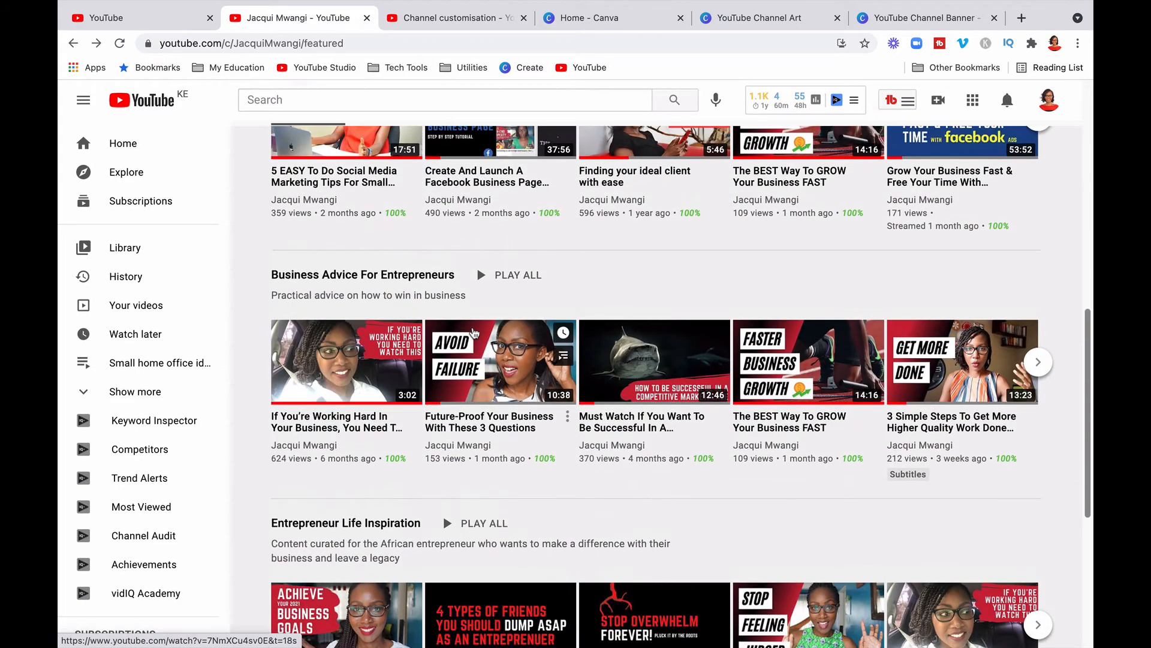
pyautogui.scroll(5, 474, 331)
pyautogui.click(483, 16)
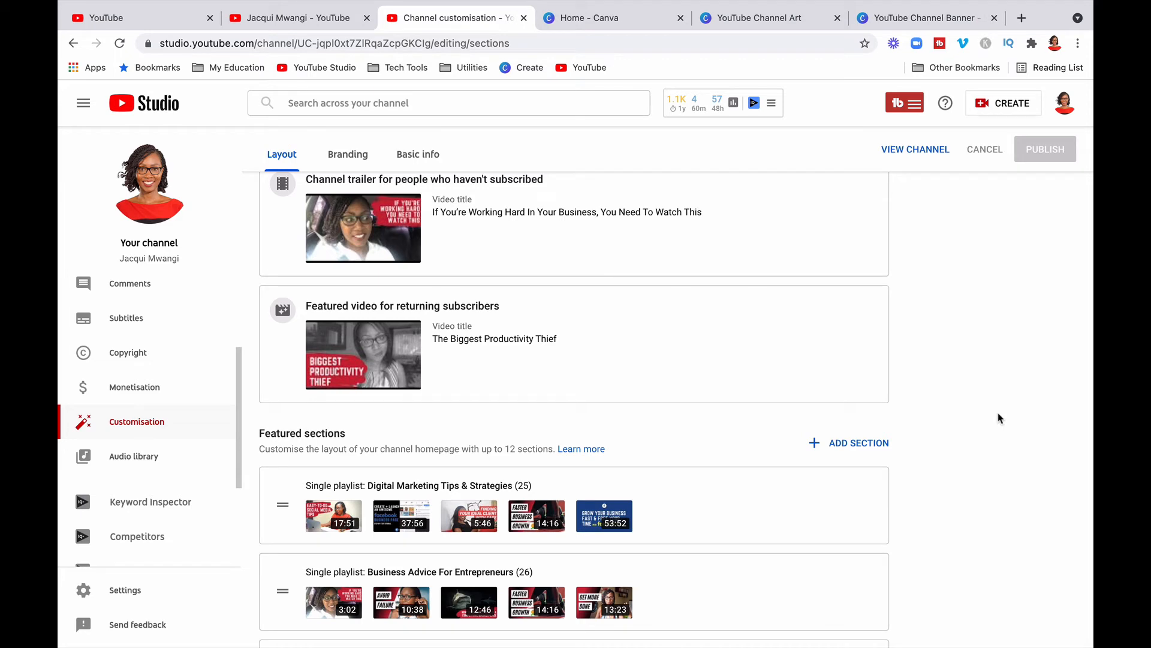
pyautogui.scroll(2, 324, 433)
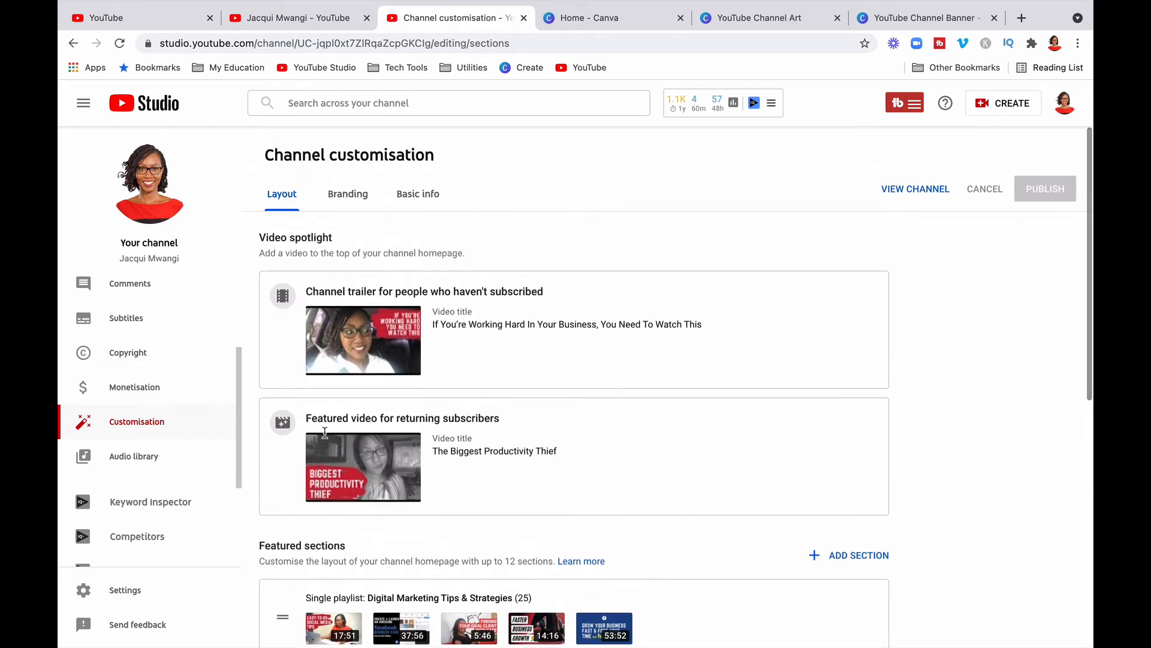
pyautogui.scroll(3, 159, 294)
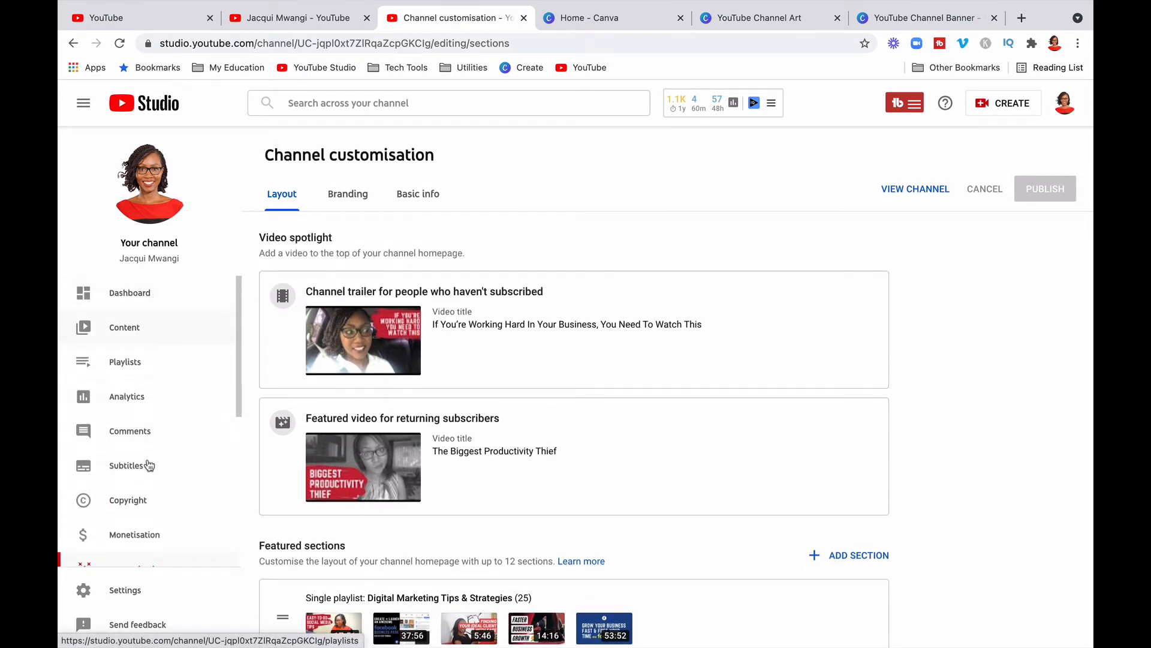
pyautogui.moveTo(847, 288)
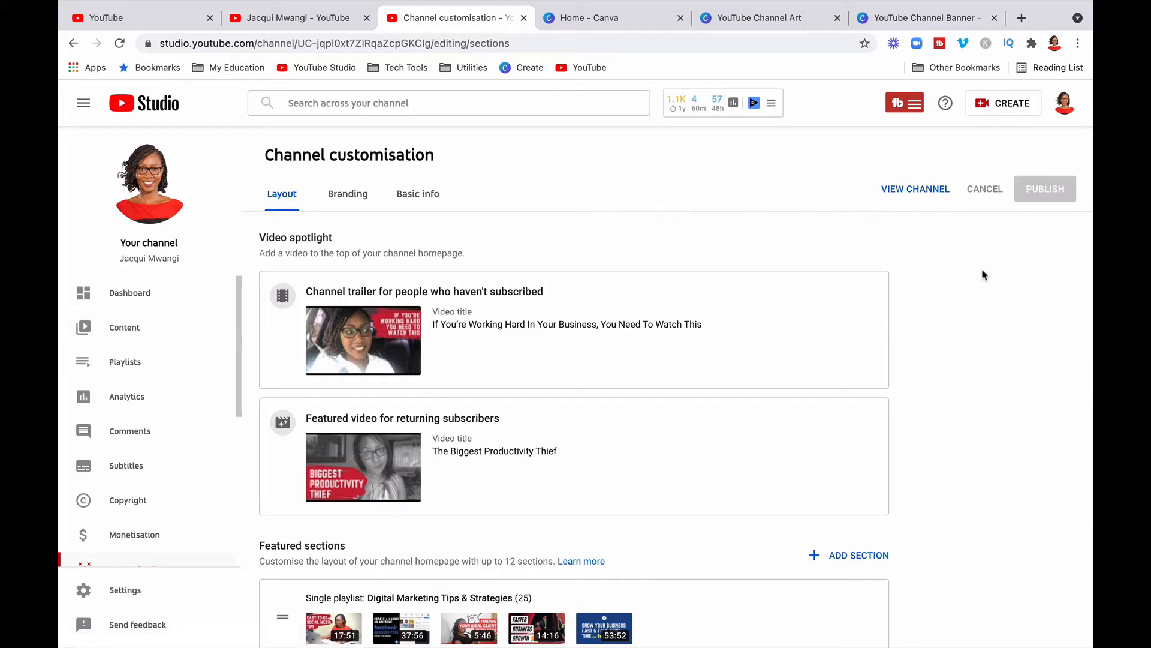
# Open the channel's Branding settings and review the picture, banner image and video watermark display time options.
pyautogui.click(356, 194)
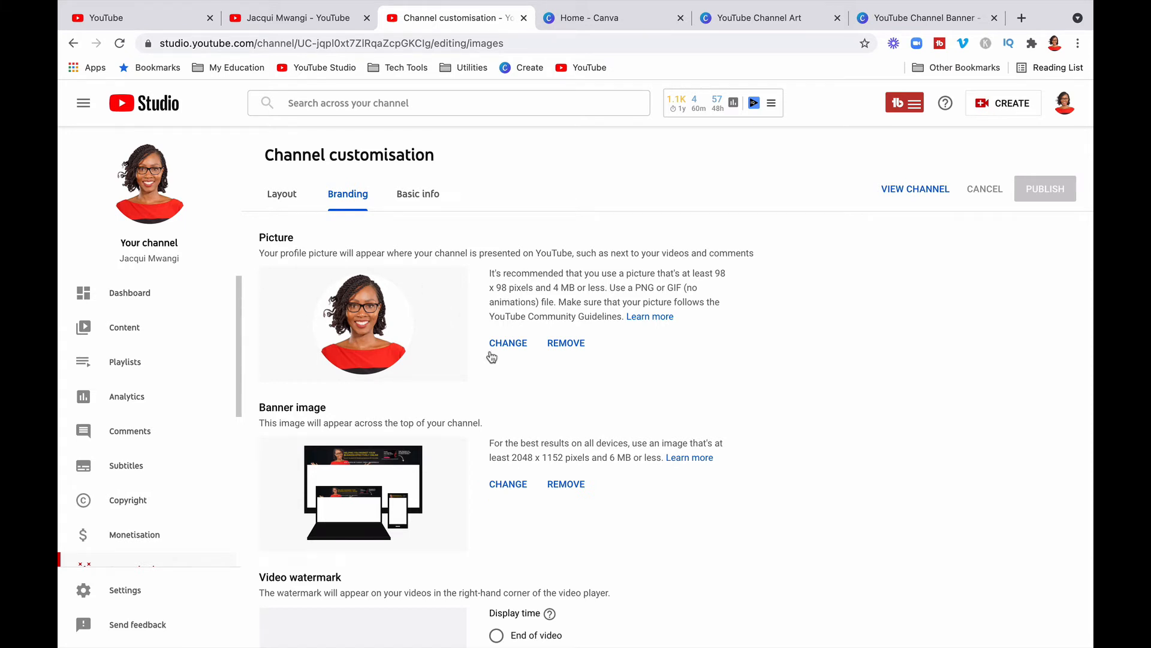
pyautogui.scroll(-2, 513, 389)
pyautogui.scroll(-2, 513, 388)
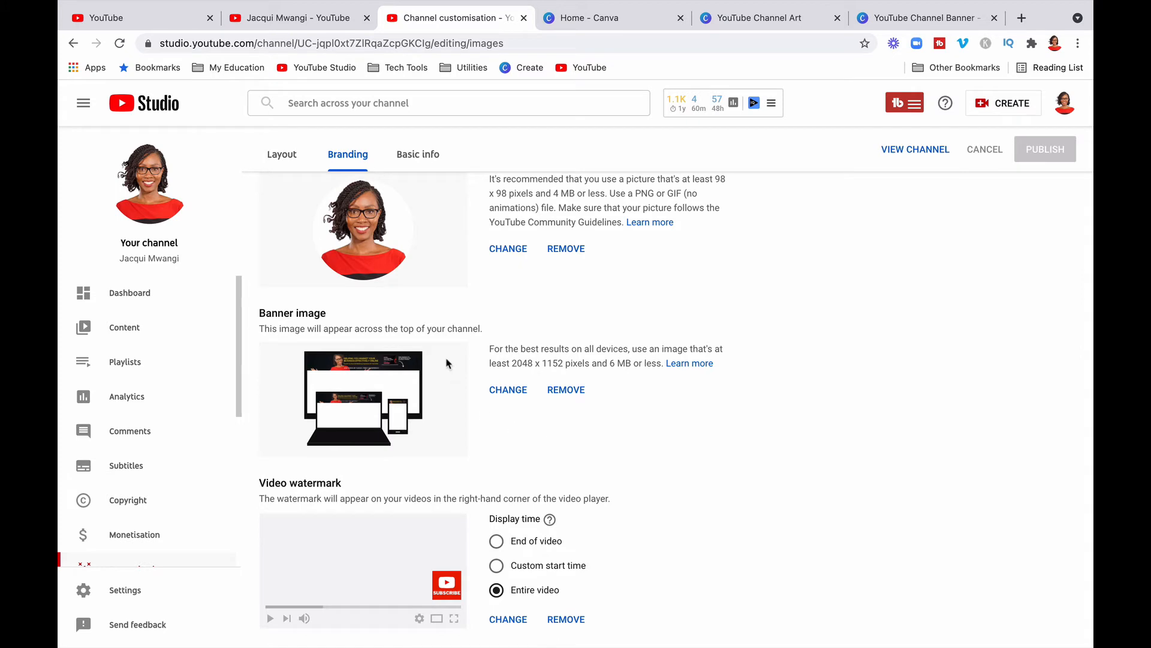
pyautogui.scroll(-1, 379, 373)
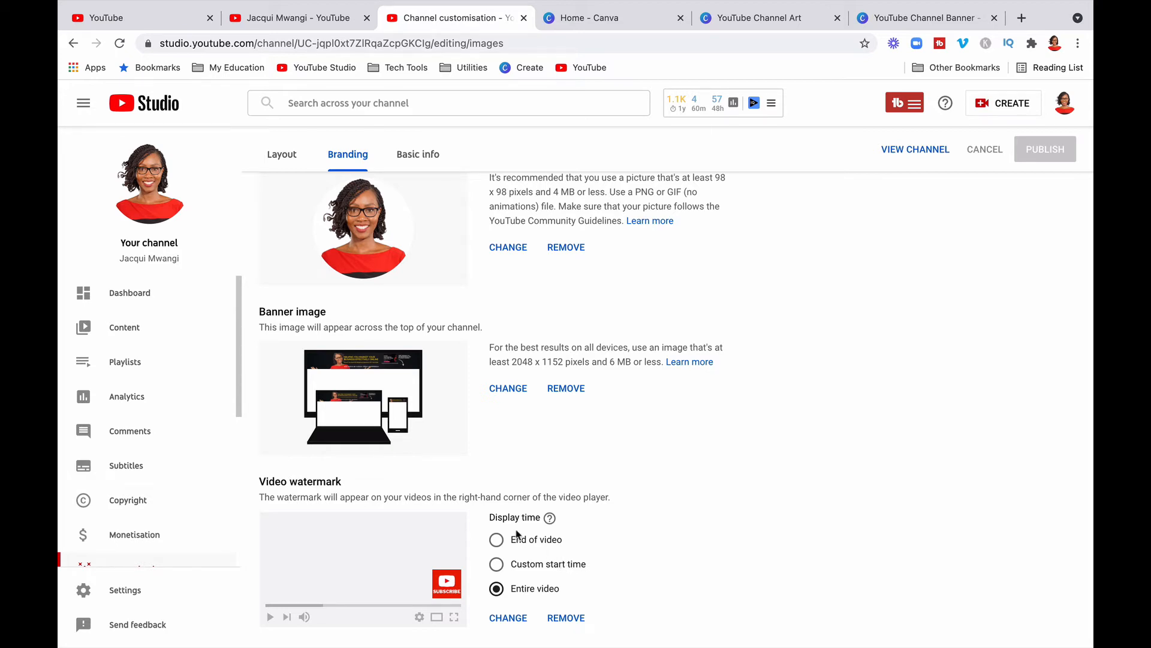
pyautogui.moveTo(551, 520)
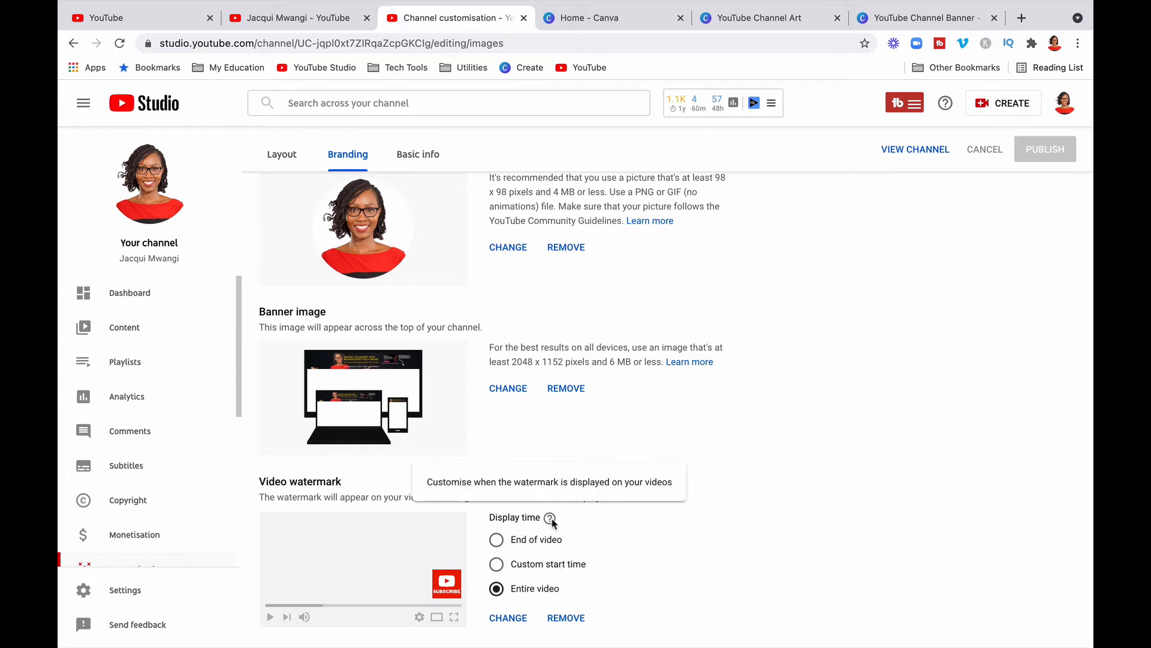
# Open the Facebook business page tutorial video from the channel homepage, pause it and examine its subscribe watermark.
pyautogui.click(332, 21)
pyautogui.moveTo(471, 333)
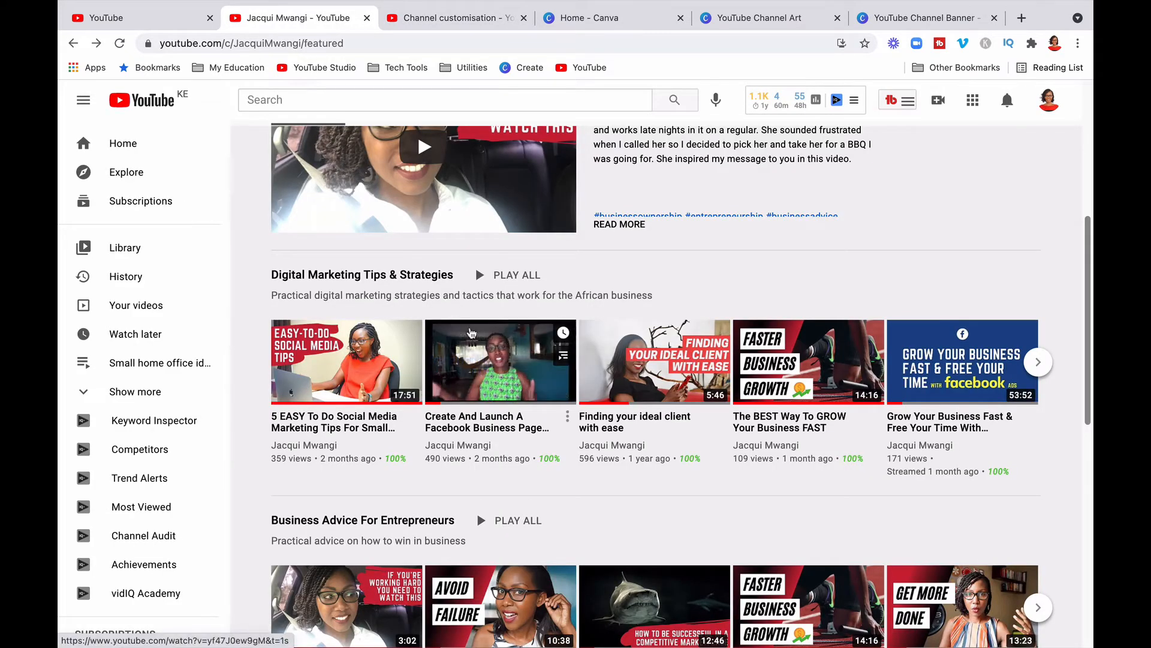
pyautogui.click(472, 333)
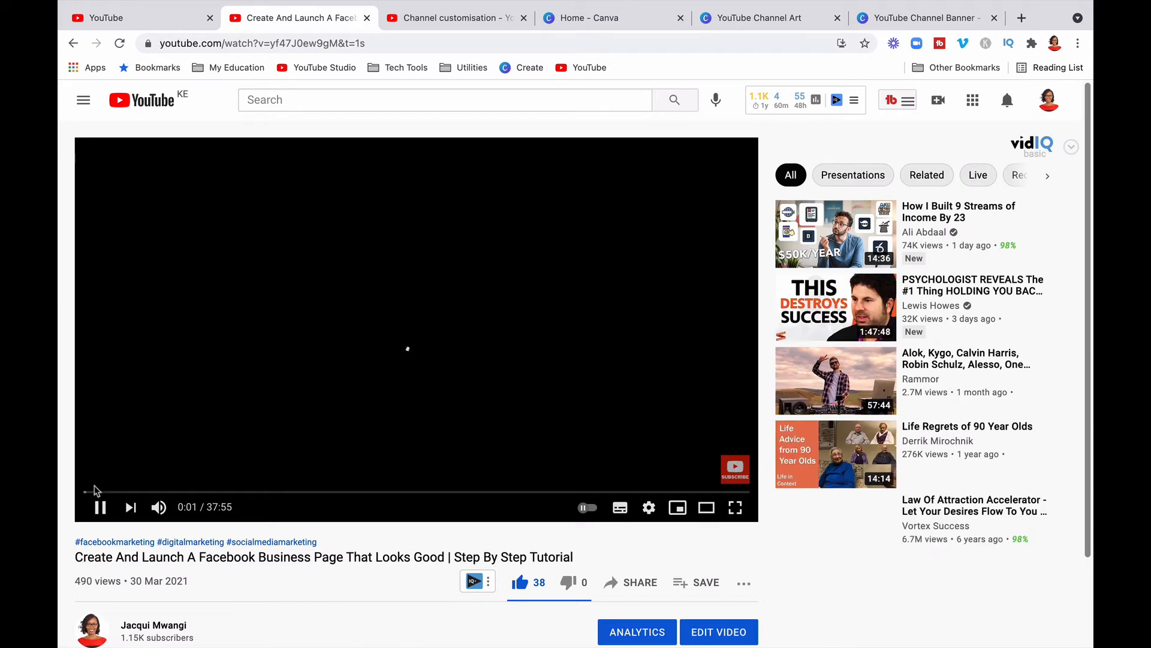
pyautogui.click(100, 508)
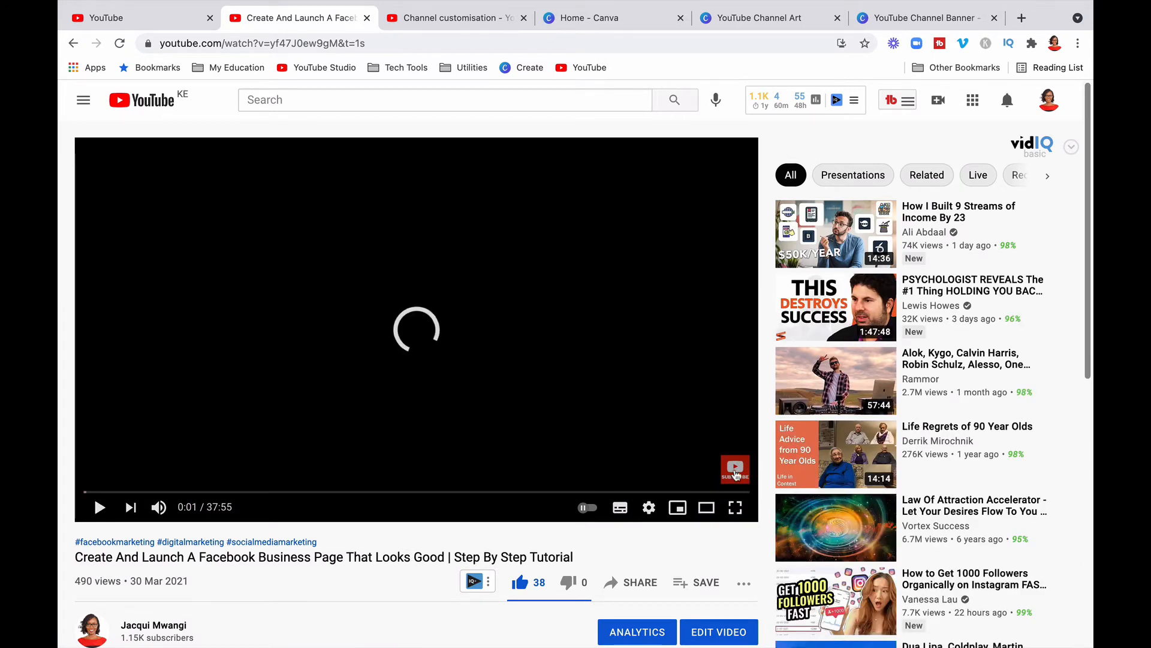
pyautogui.moveTo(734, 470)
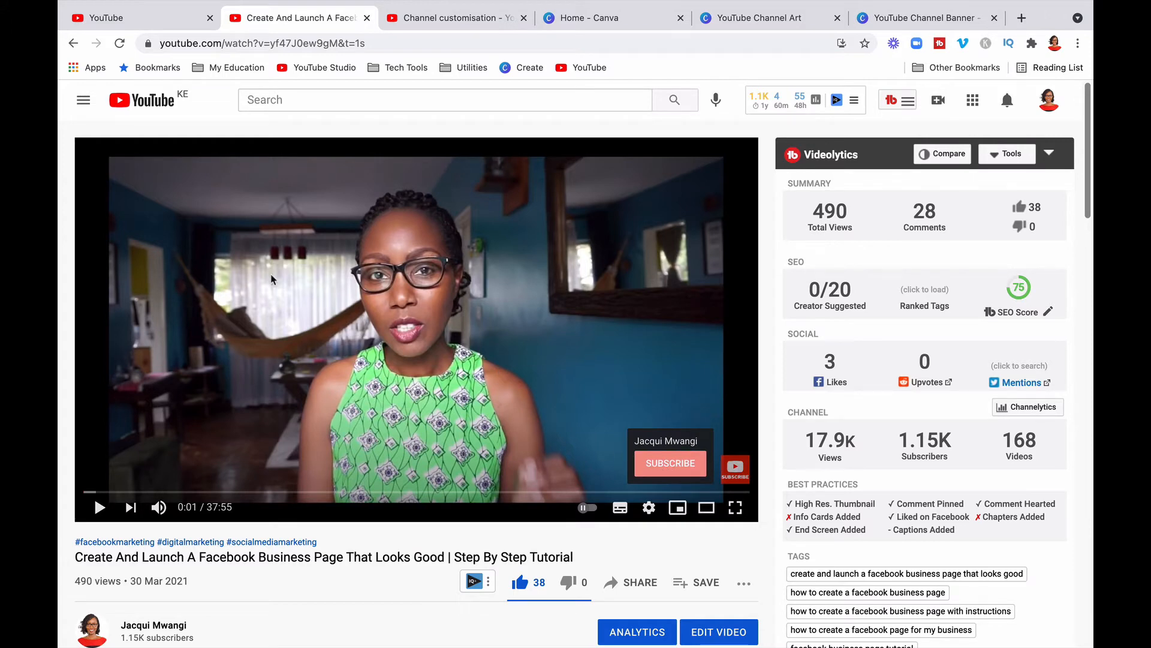
pyautogui.click(73, 43)
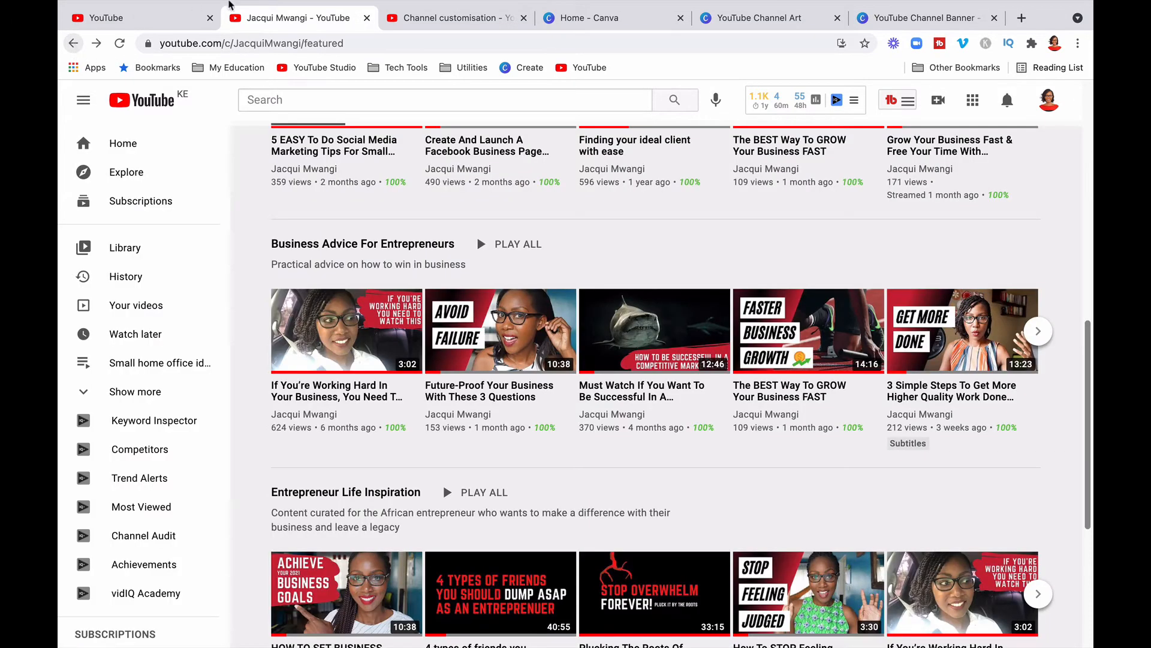
pyautogui.click(453, 16)
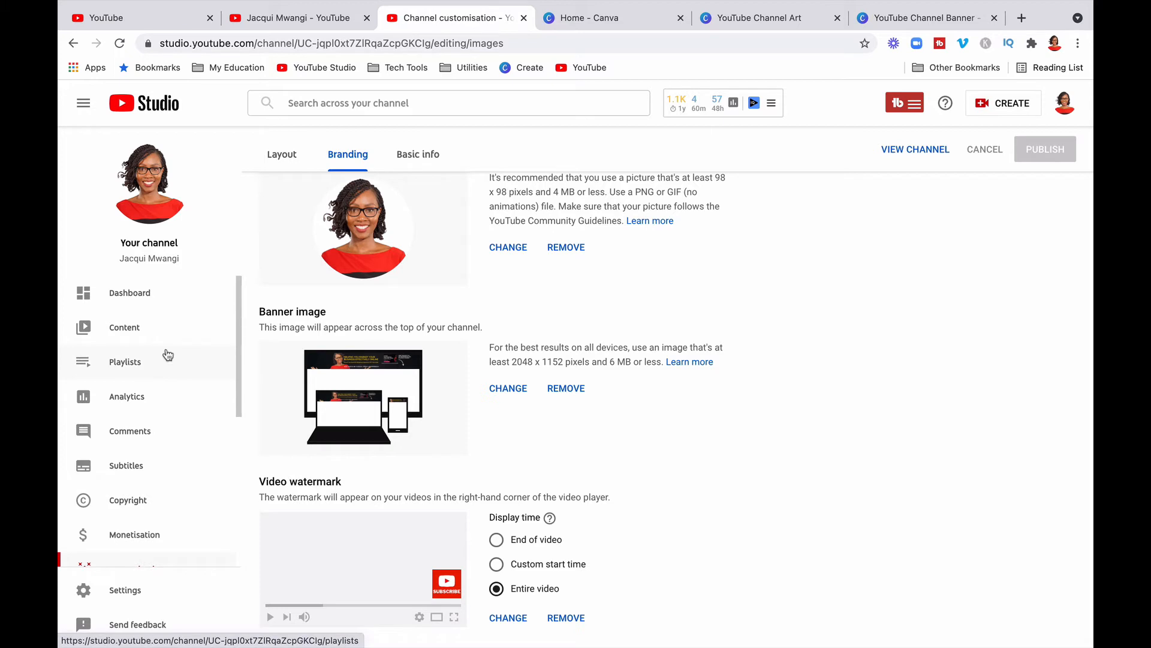
pyautogui.click(429, 153)
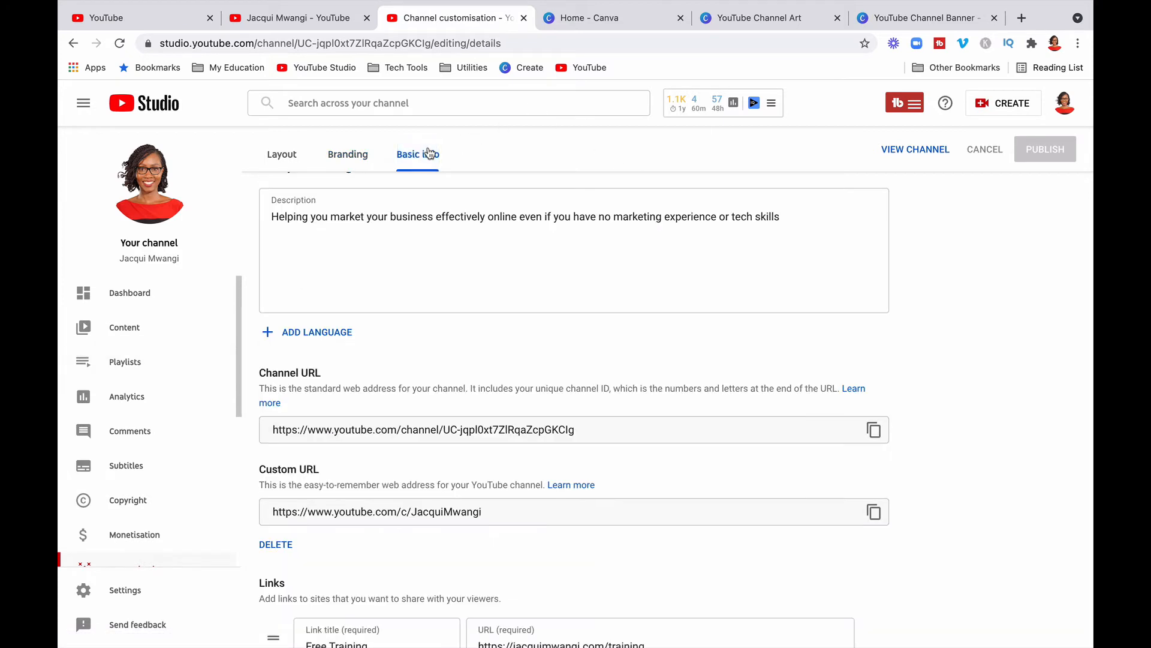
# Review the channel name and description in Basic info, and open the public channel page to view its banner links.
pyautogui.scroll(3, 479, 325)
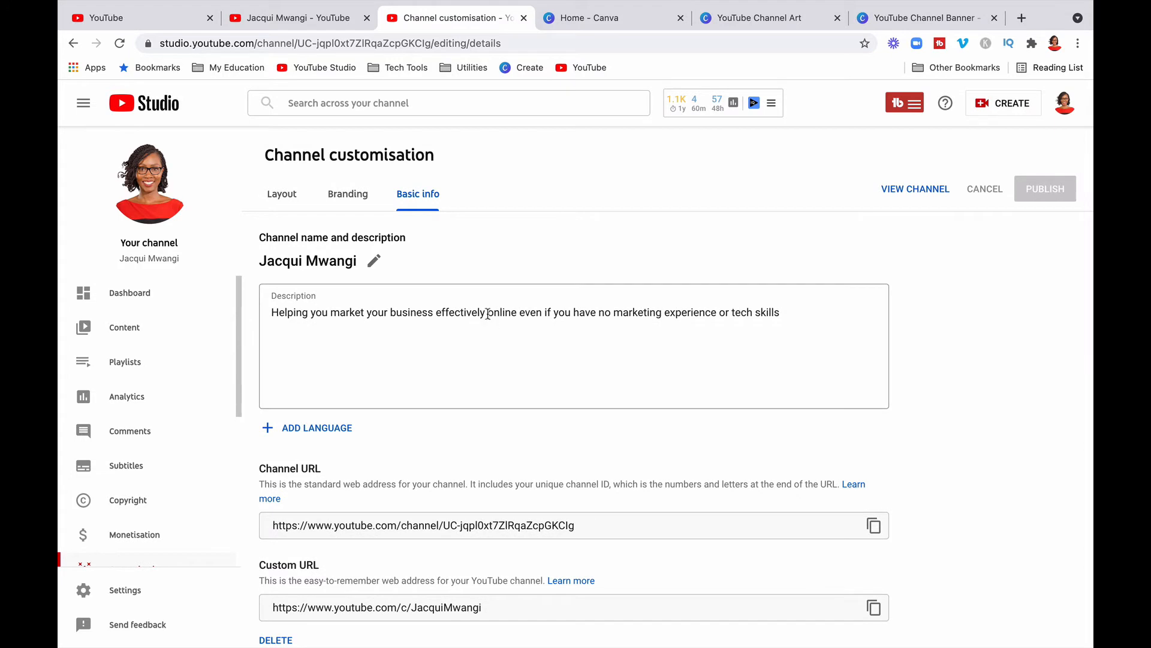
pyautogui.click(178, 18)
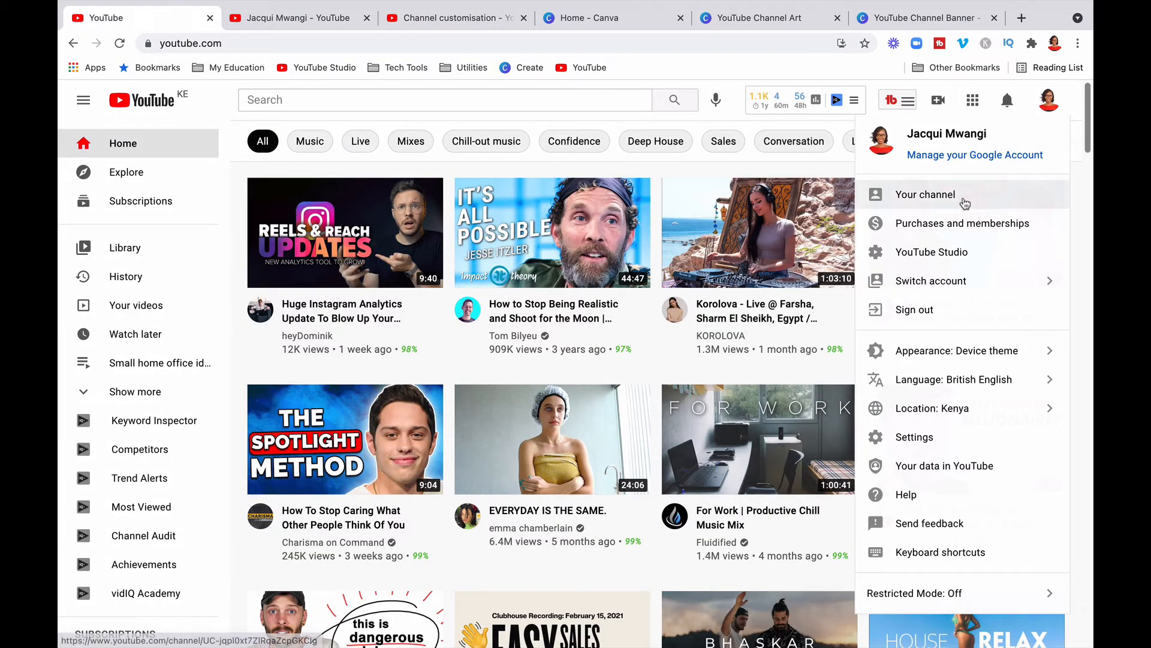
pyautogui.click(963, 200)
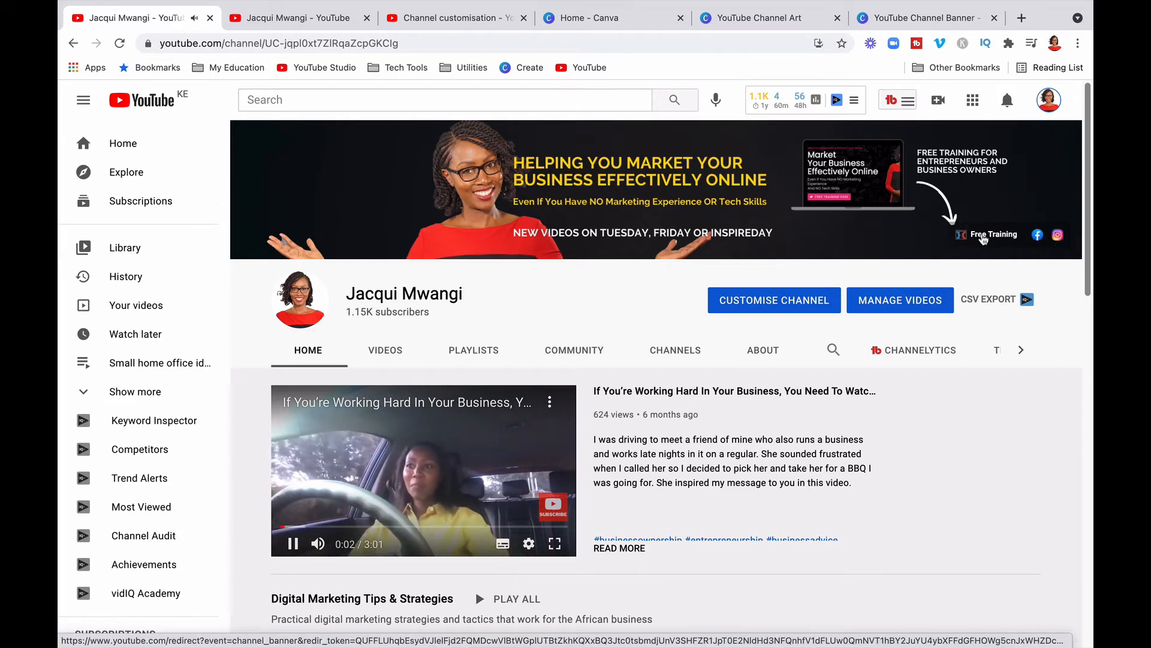
# Return to Studio's Basic info settings and review the channel URL, custom URL and list of site links.
pyautogui.click(454, 19)
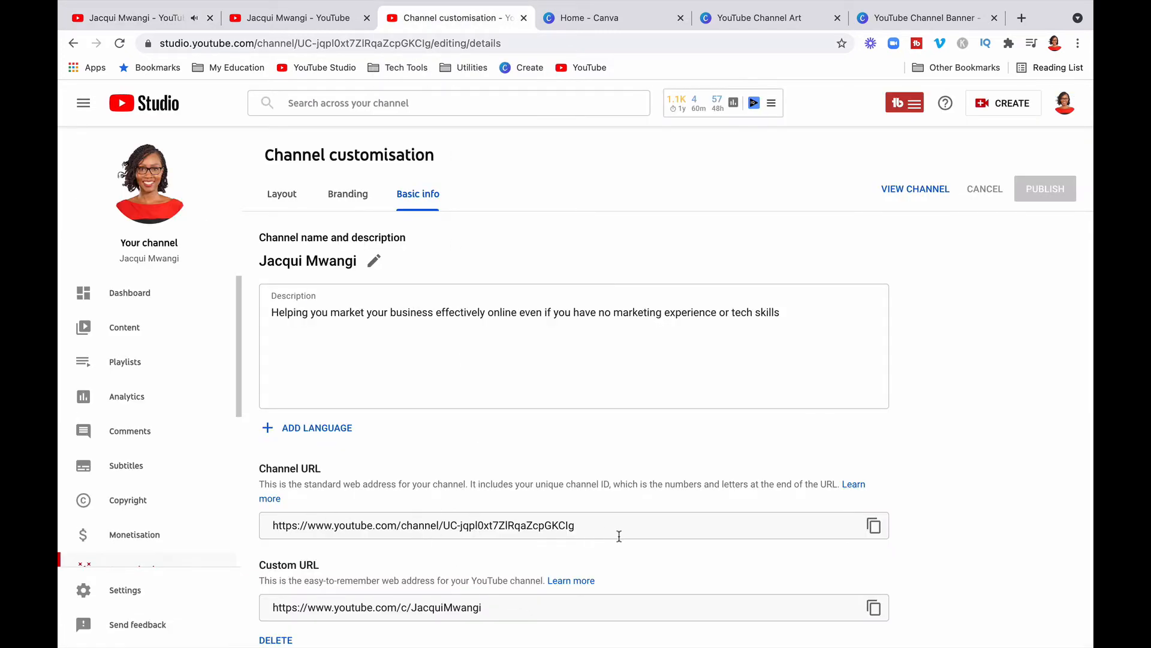
pyautogui.scroll(-5, 600, 455)
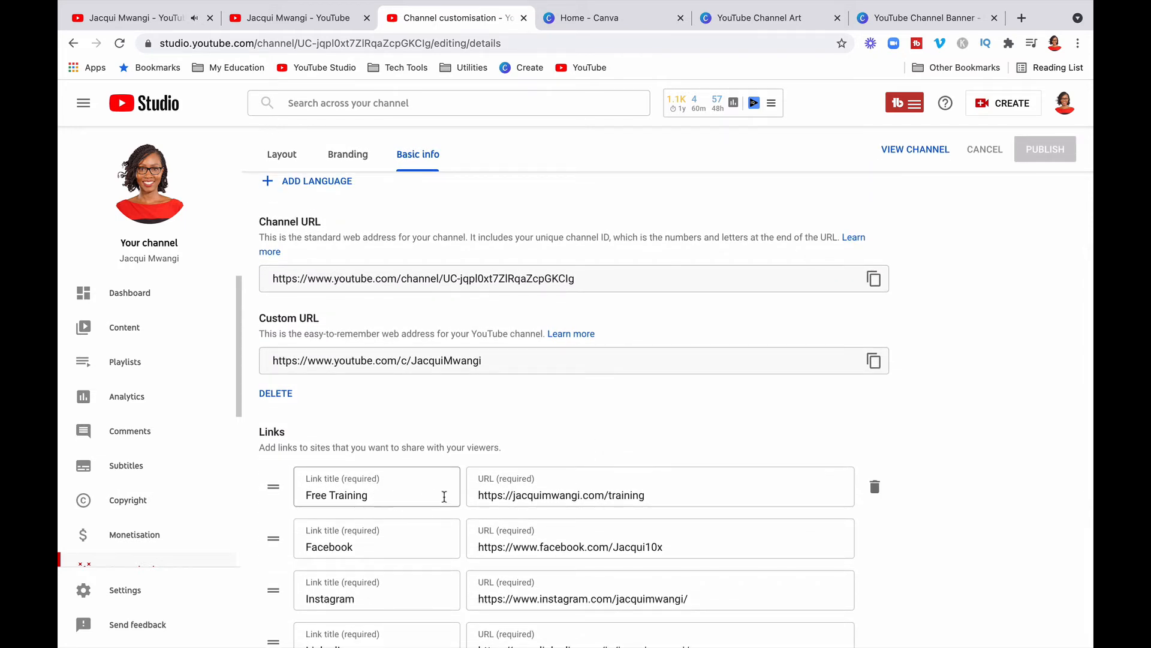
pyautogui.scroll(-1, 444, 571)
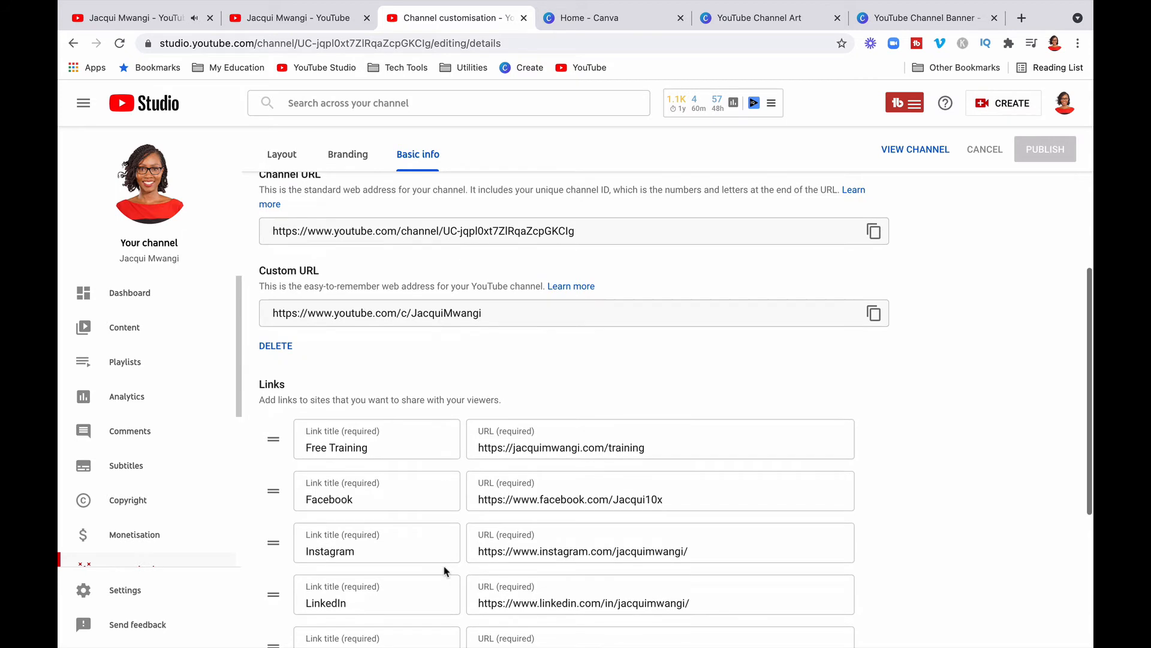
pyautogui.scroll(-1, 445, 570)
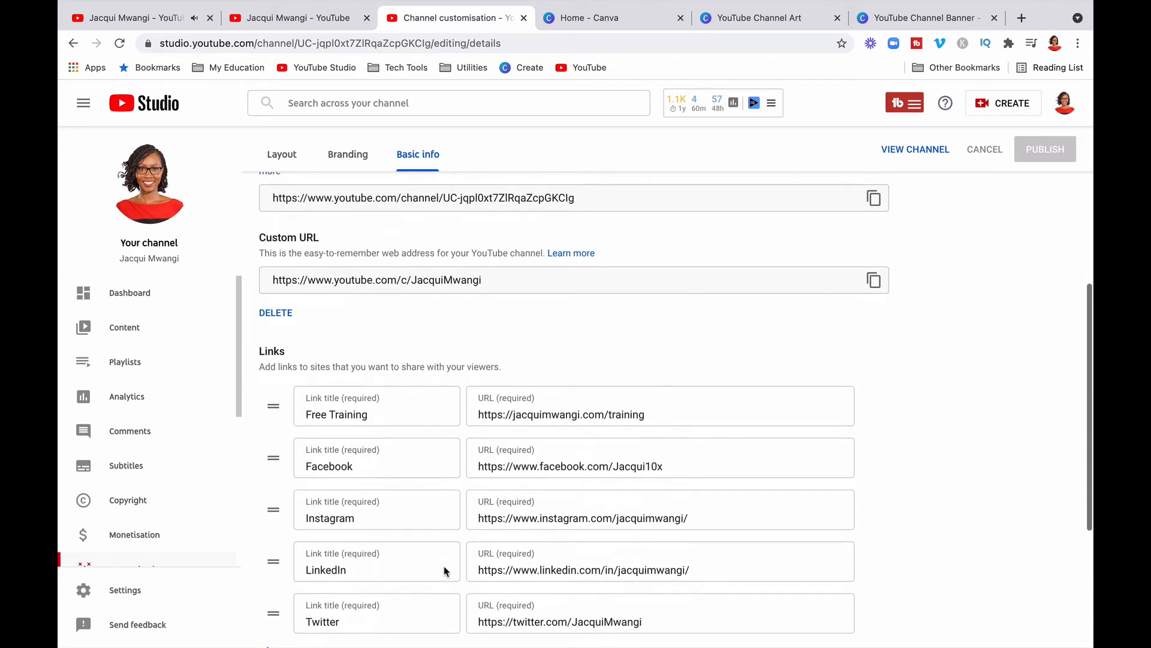
pyautogui.scroll(1, 444, 570)
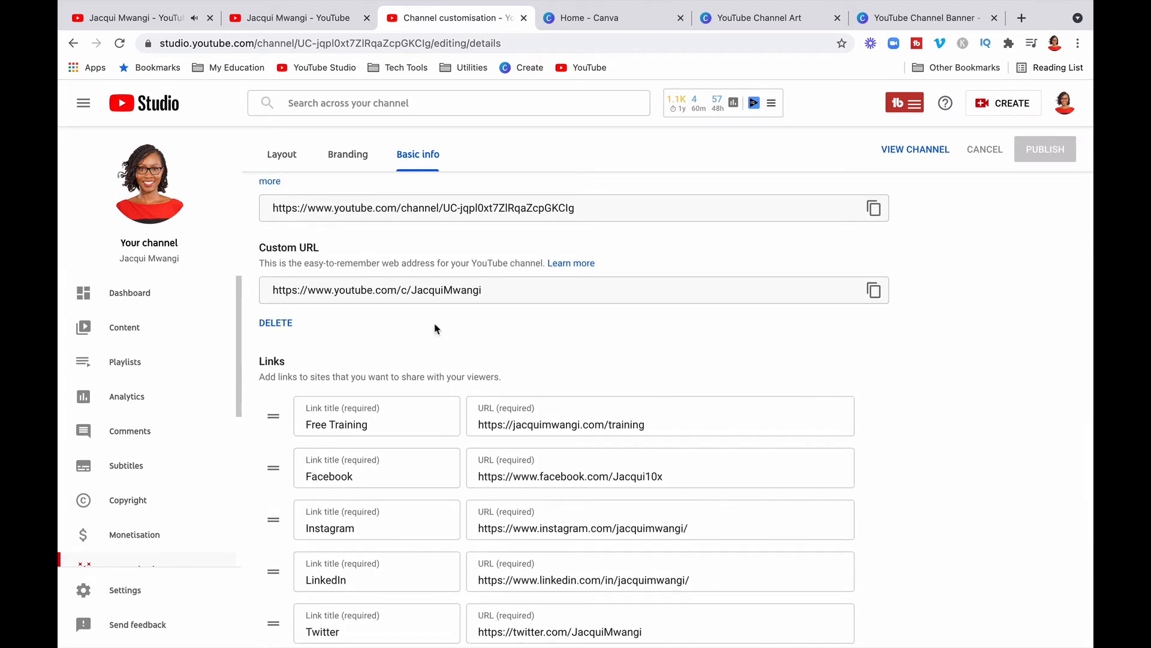
# Check the public channel page's banner against the Links and Links on banner settings in Studio's Basic info.
pyautogui.click(293, 18)
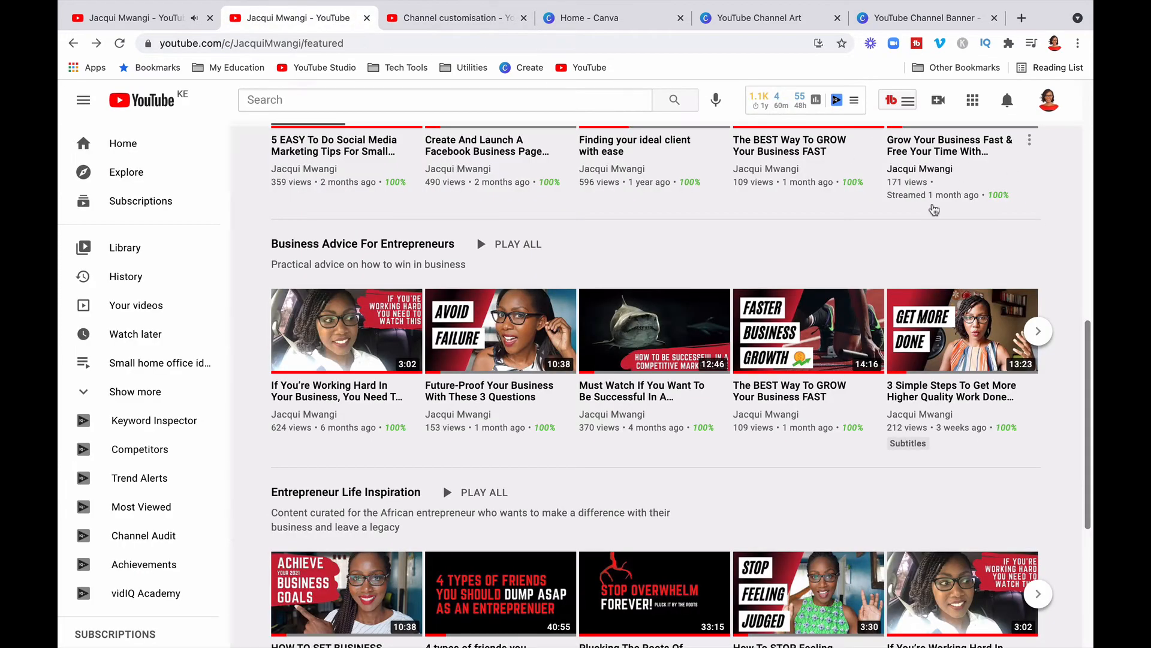
pyautogui.click(174, 15)
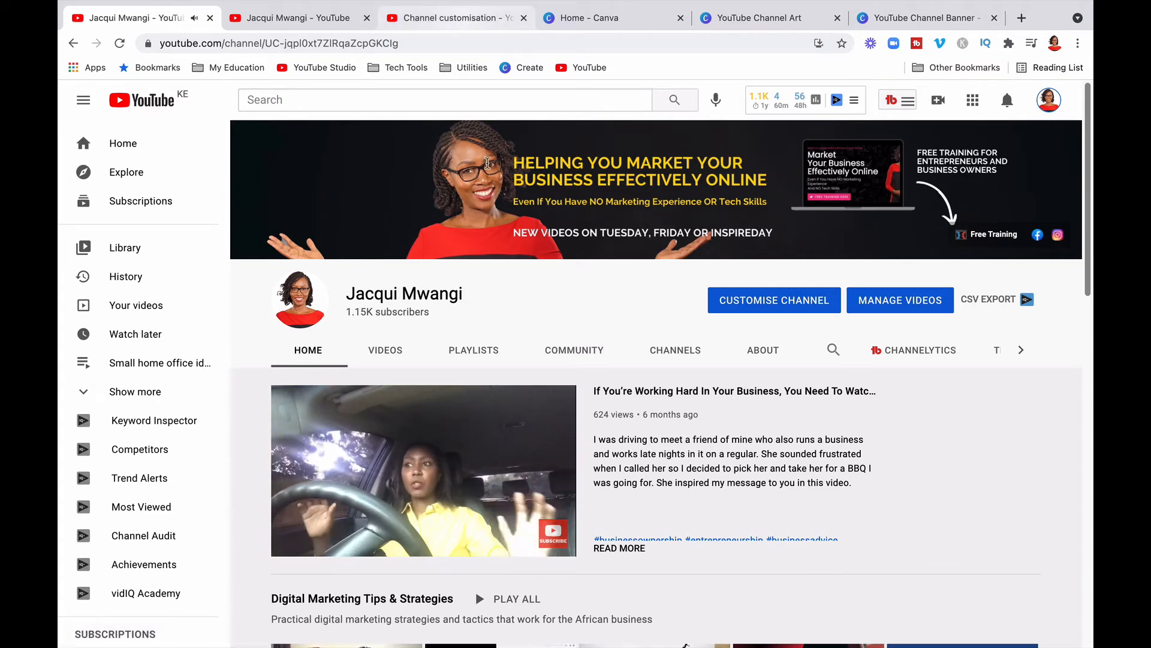
pyautogui.click(445, 16)
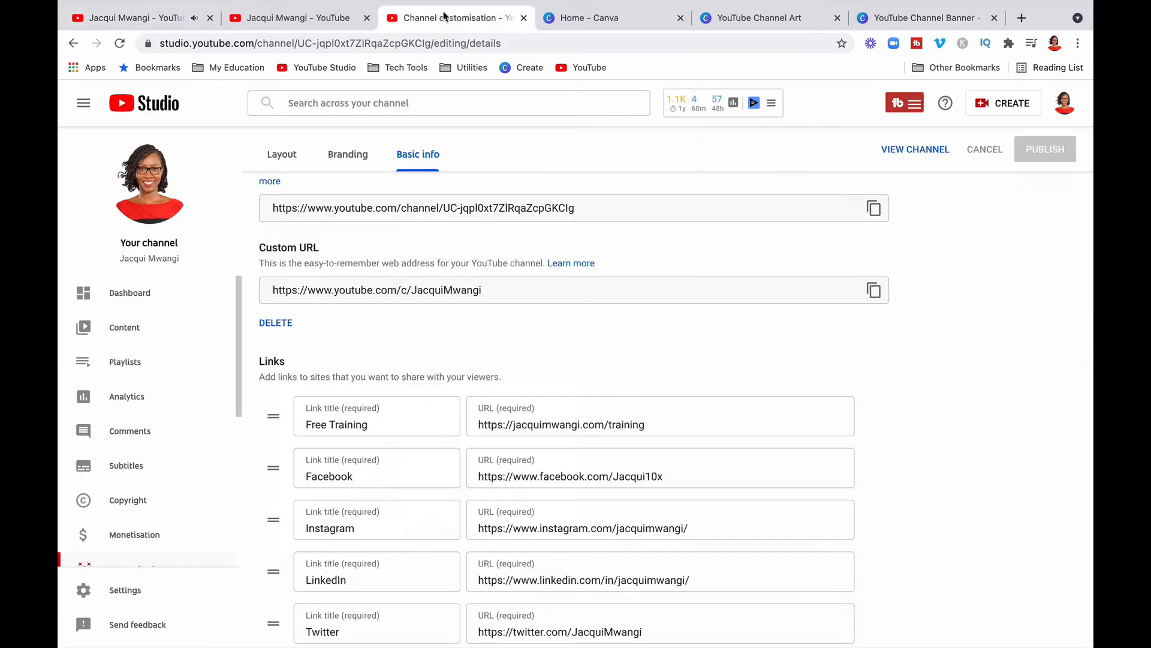
pyautogui.scroll(-3, 446, 334)
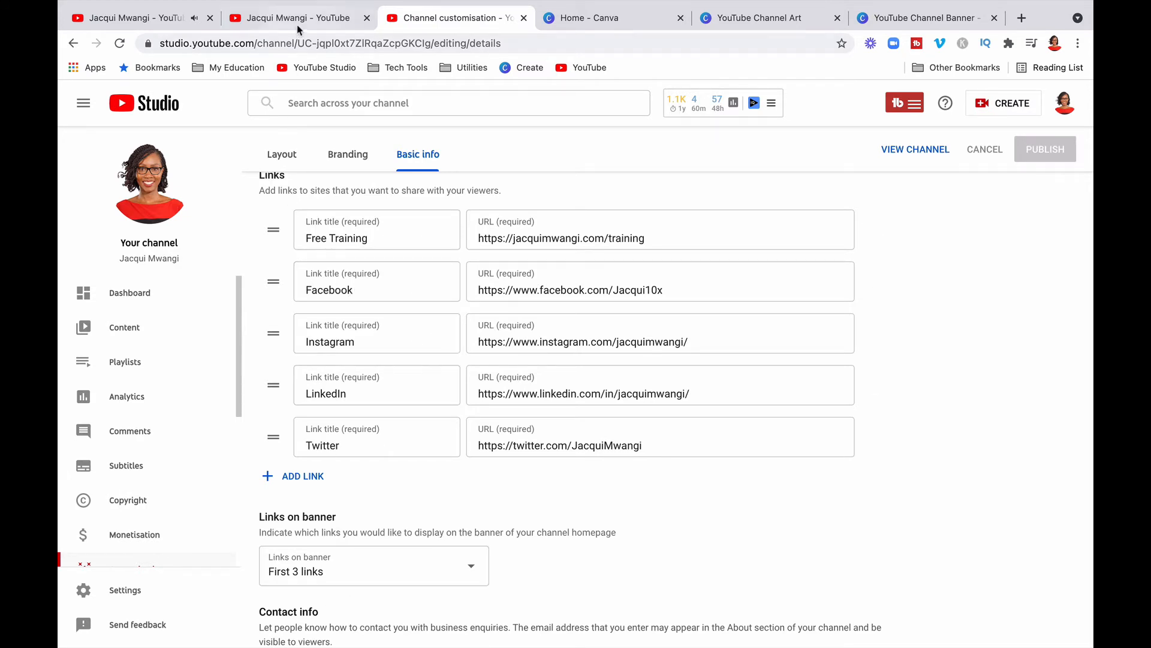
# Examine the public channel homepage from the banner and spotlight video down through its playlist sections.
pyautogui.click(179, 24)
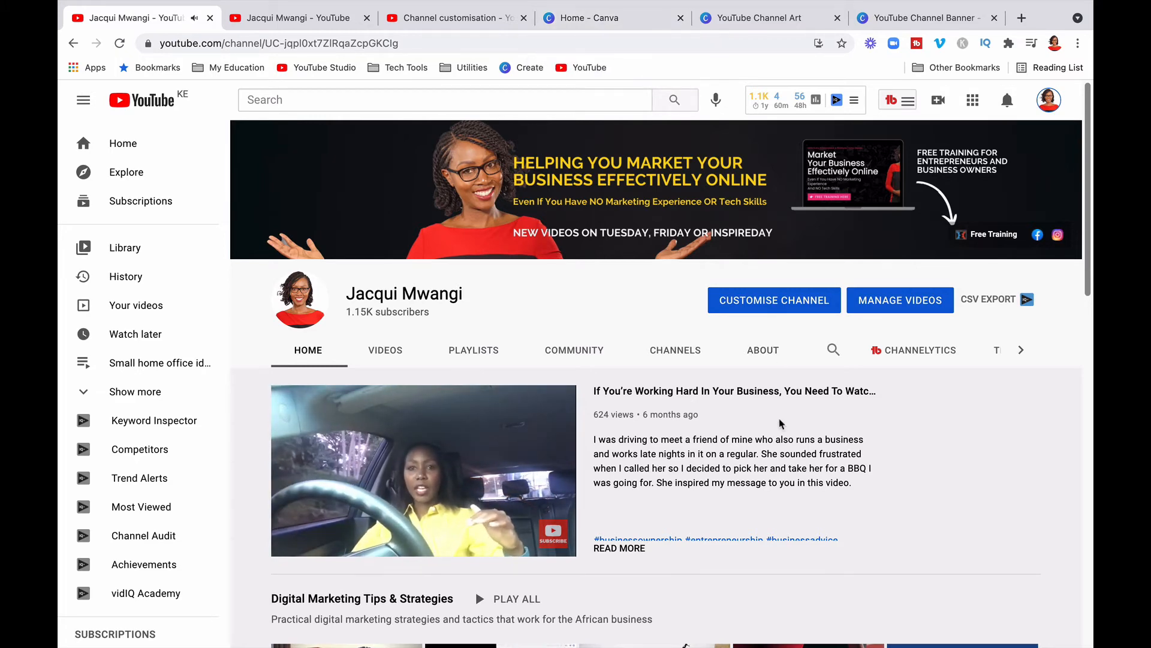
pyautogui.scroll(-10, 781, 424)
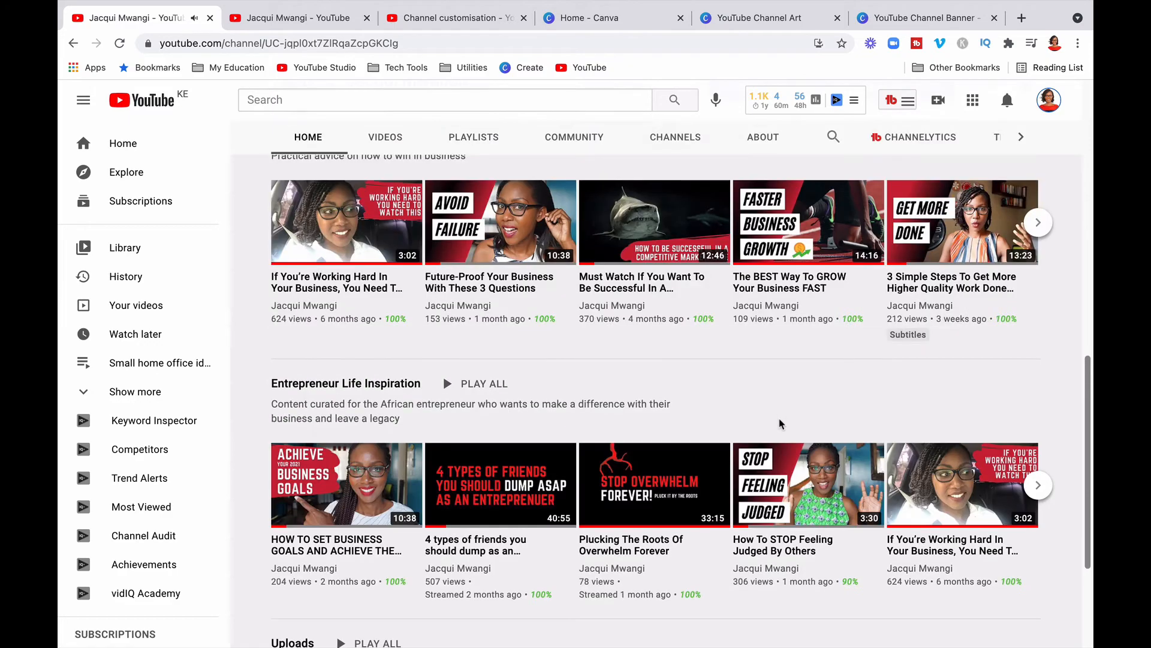
pyautogui.scroll(10, 781, 423)
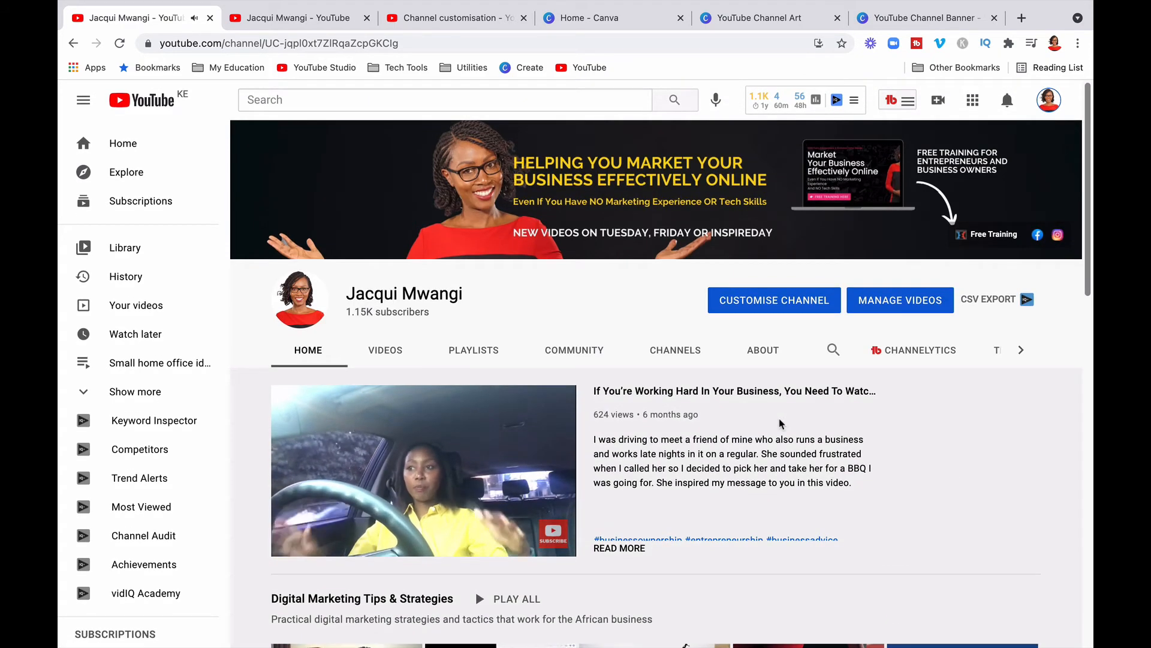
pyautogui.scroll(-10, 782, 424)
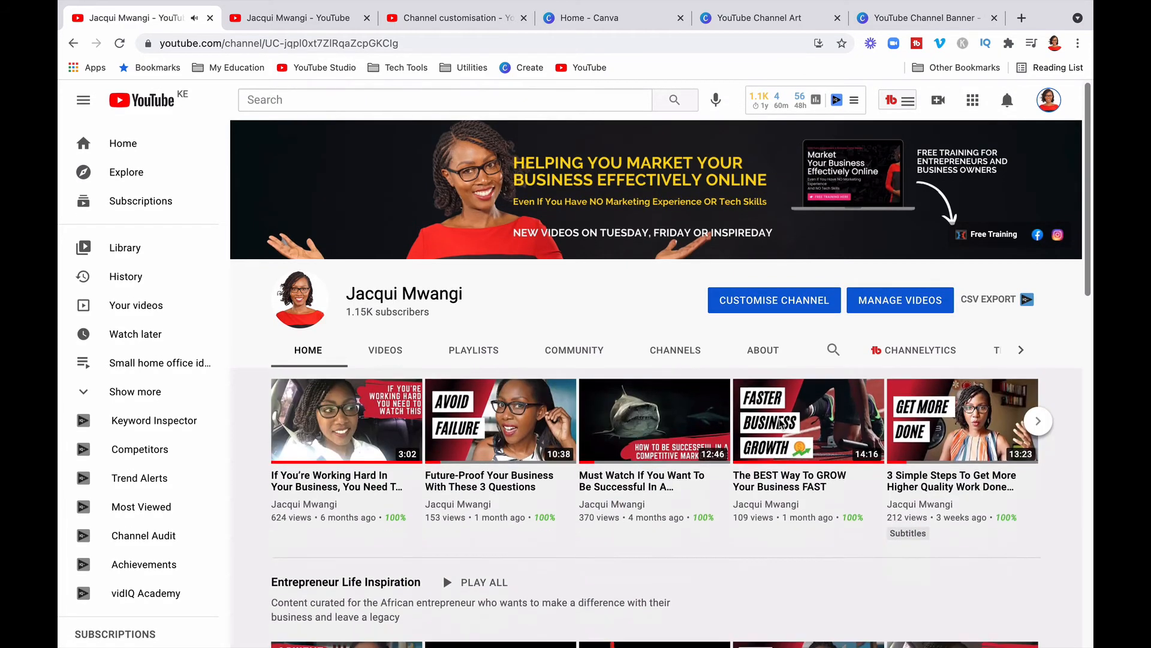
pyautogui.scroll(-4, 782, 424)
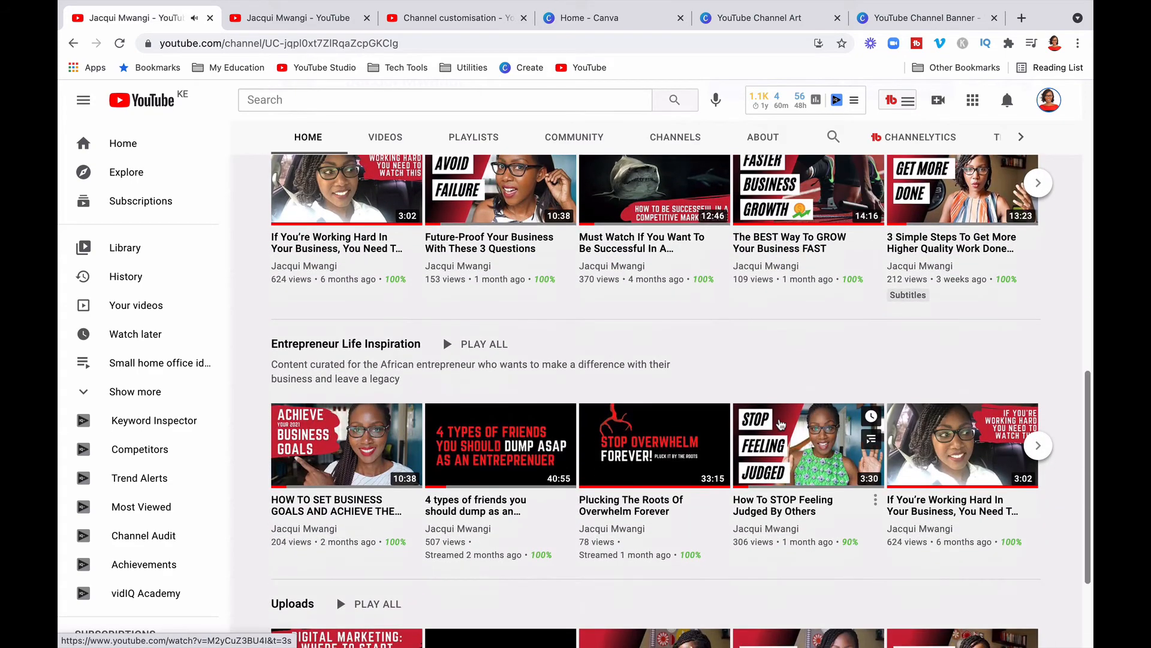
pyautogui.scroll(10, 781, 423)
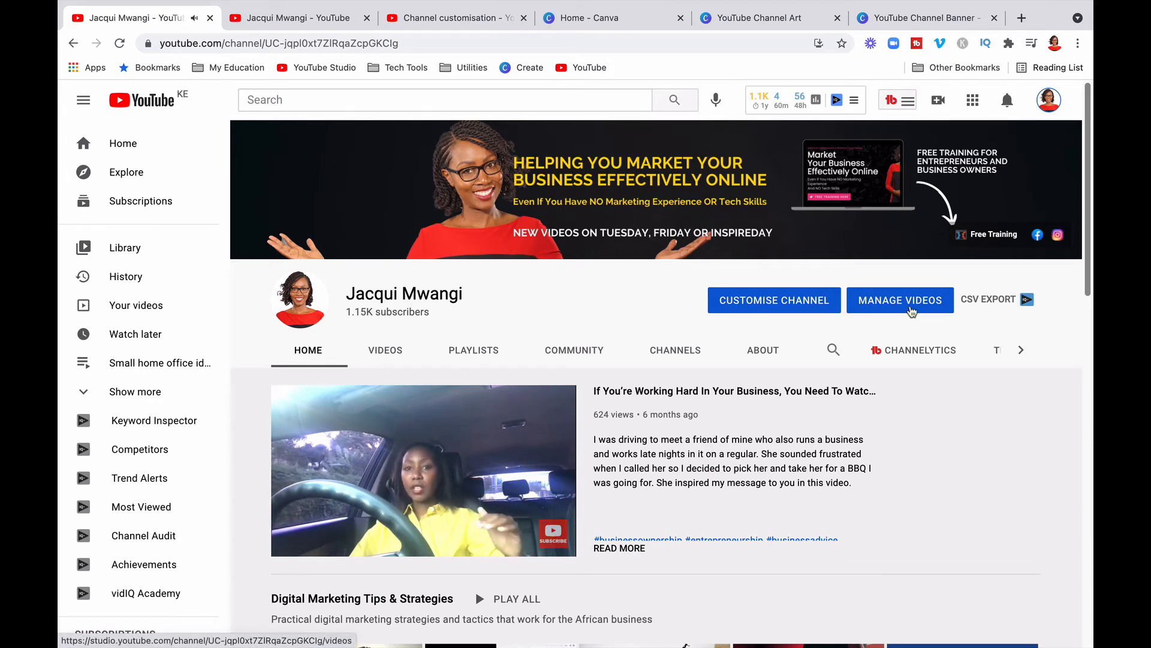
# Return to the public channel homepage and skip its spotlight video to about 2:55 to view the end screen.
pyautogui.click(294, 18)
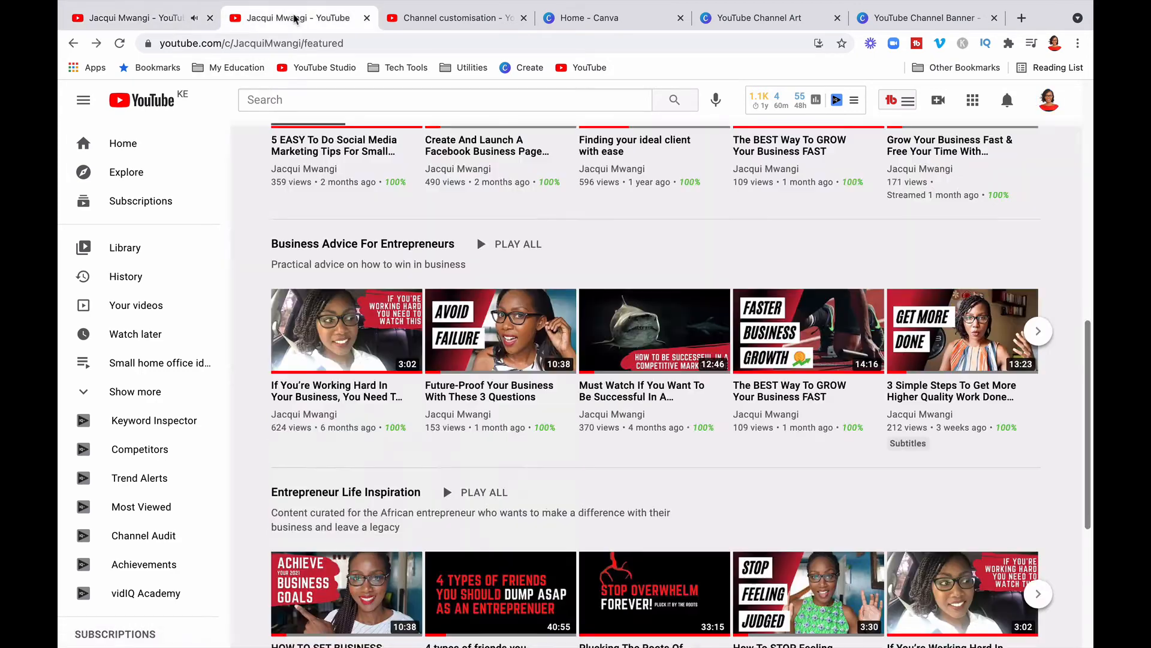
pyautogui.click(431, 26)
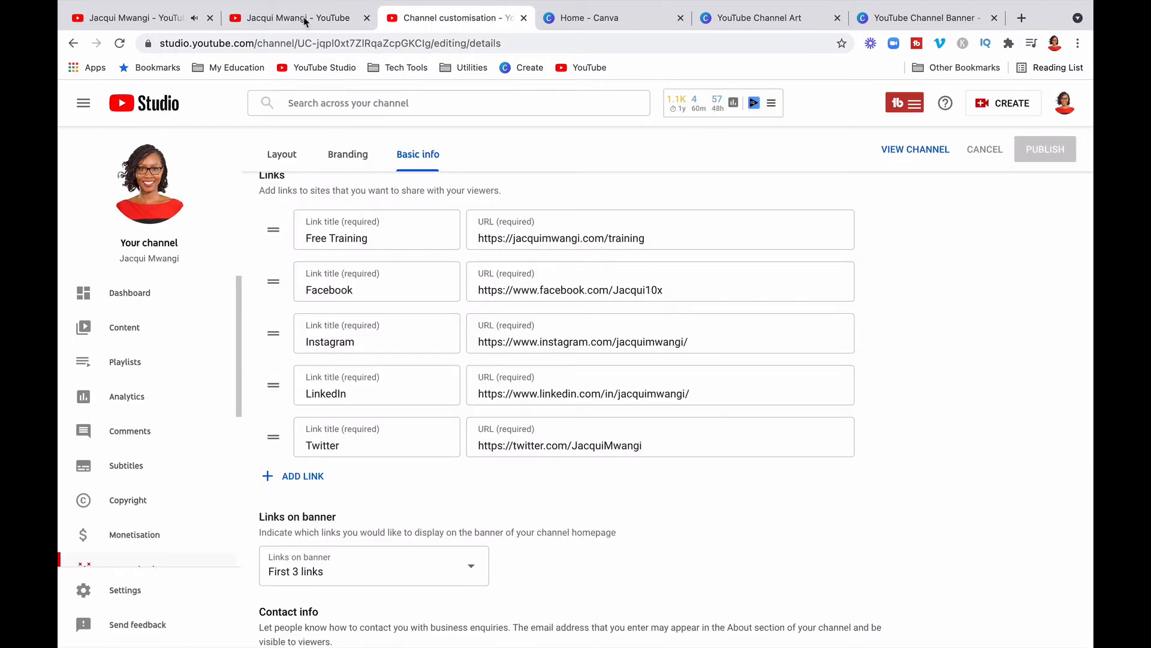
pyautogui.click(165, 24)
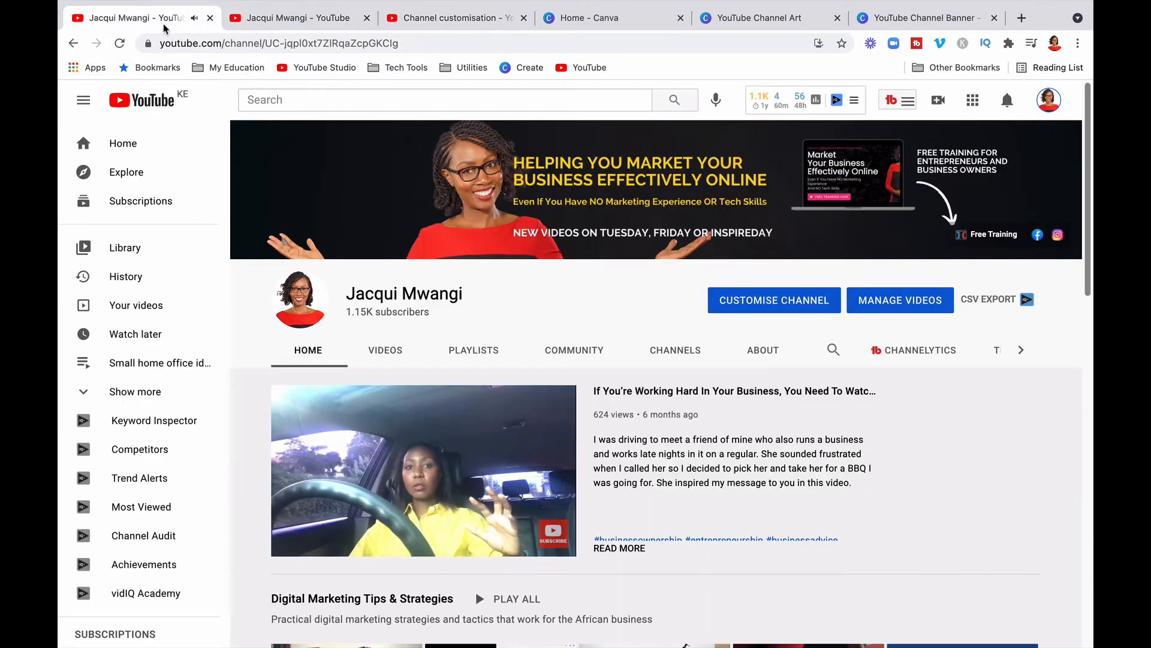
pyautogui.moveTo(339, 533)
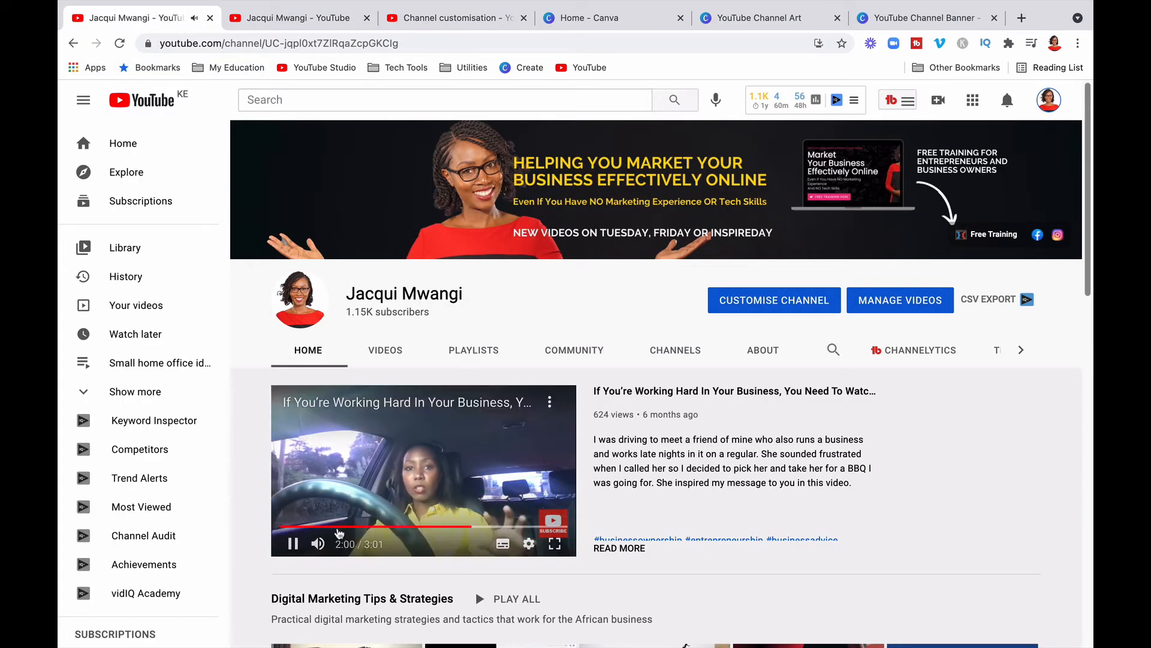
pyautogui.click(329, 535)
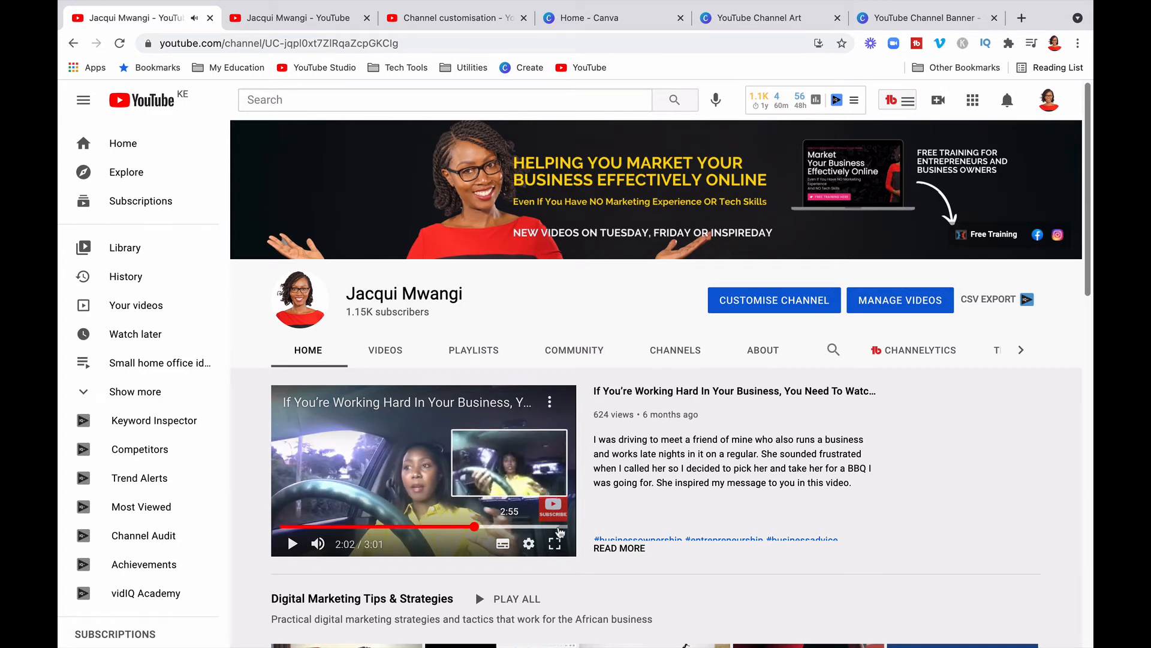
pyautogui.click(559, 527)
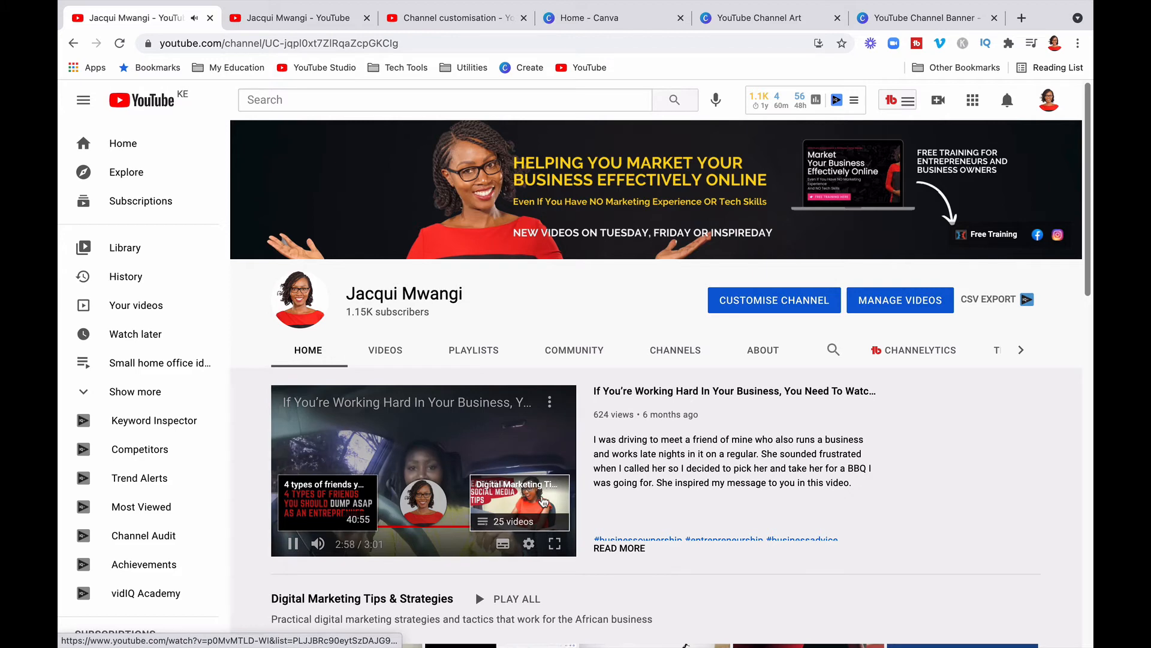
# Open the video "5 EASY To Do Social Media Marketing Tips For Small Business" from the channel homepage and pause it.
pyautogui.scroll(-4, 657, 464)
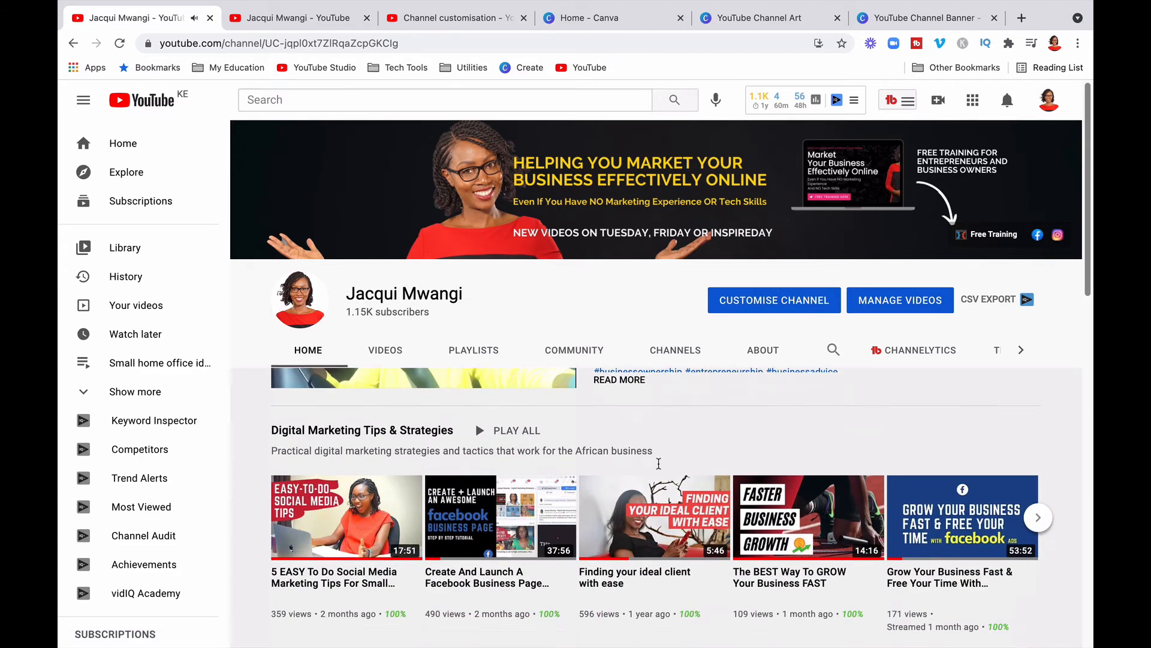
pyautogui.scroll(4, 658, 464)
pyautogui.scroll(-2, 659, 467)
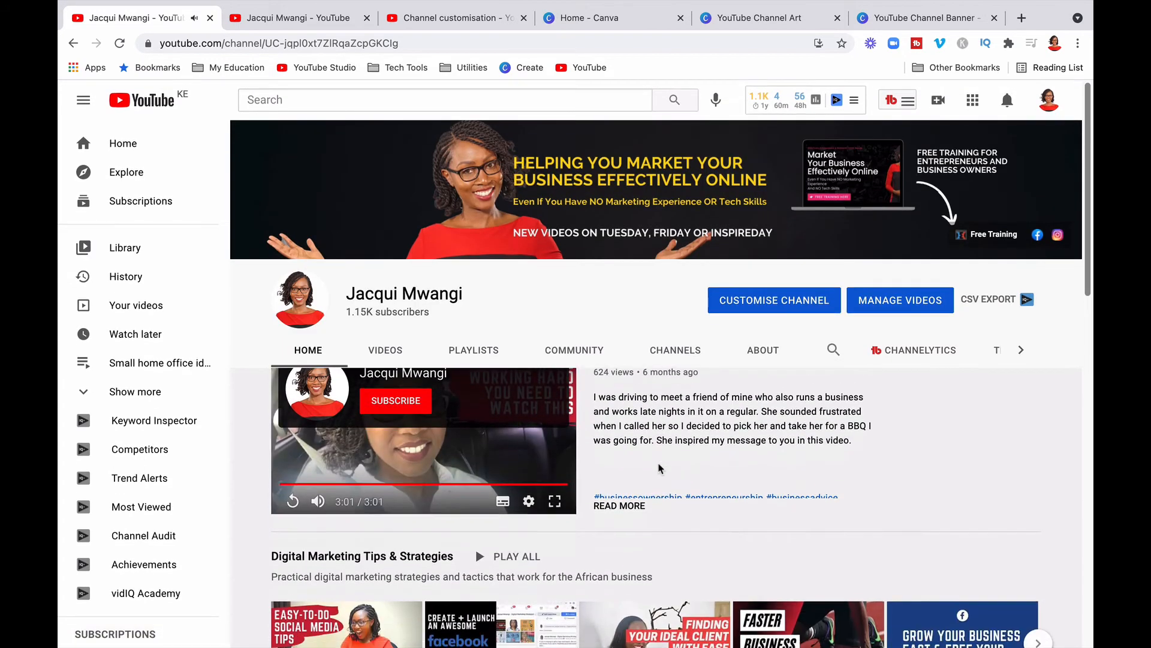
pyautogui.scroll(-2, 659, 468)
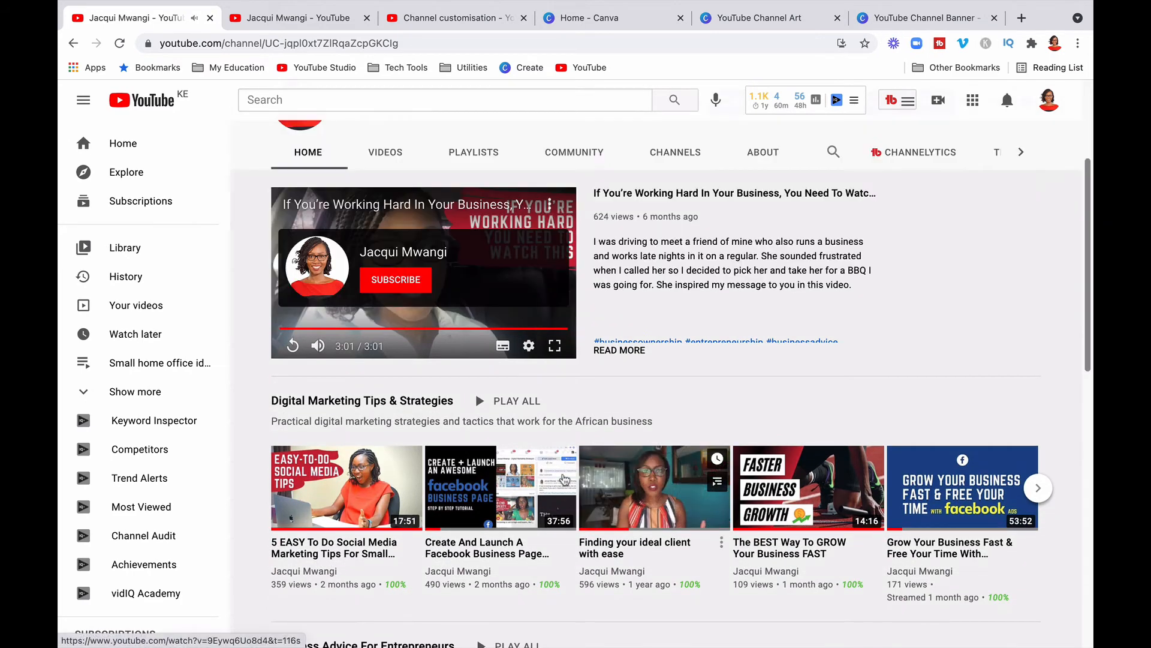
pyautogui.click(413, 544)
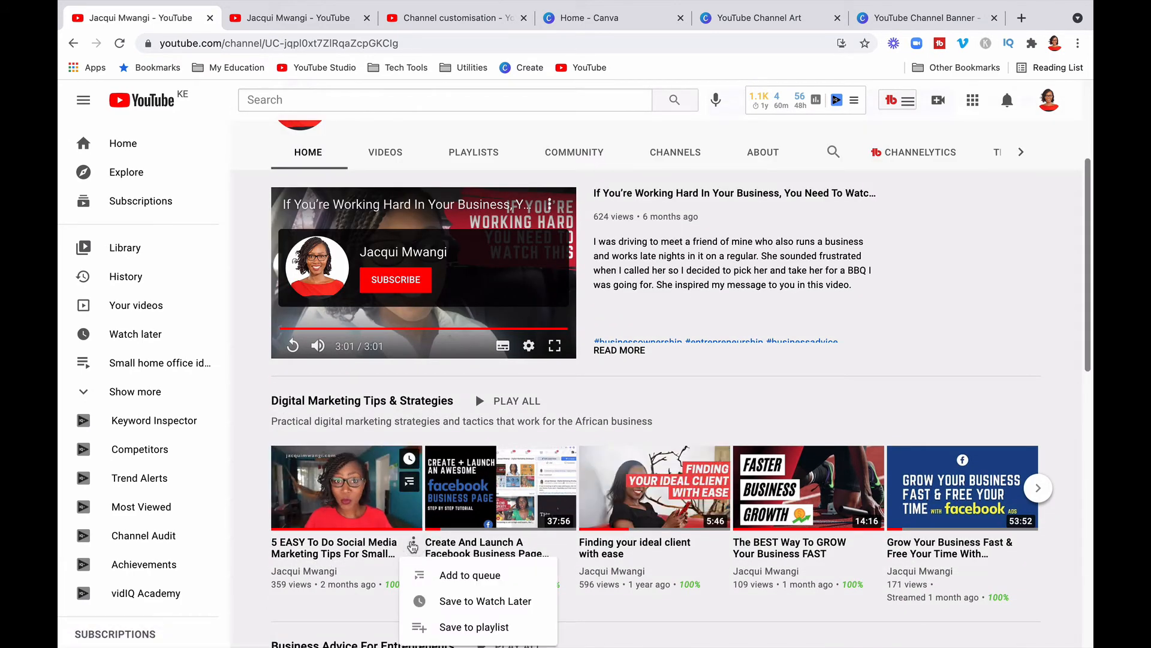
pyautogui.click(360, 459)
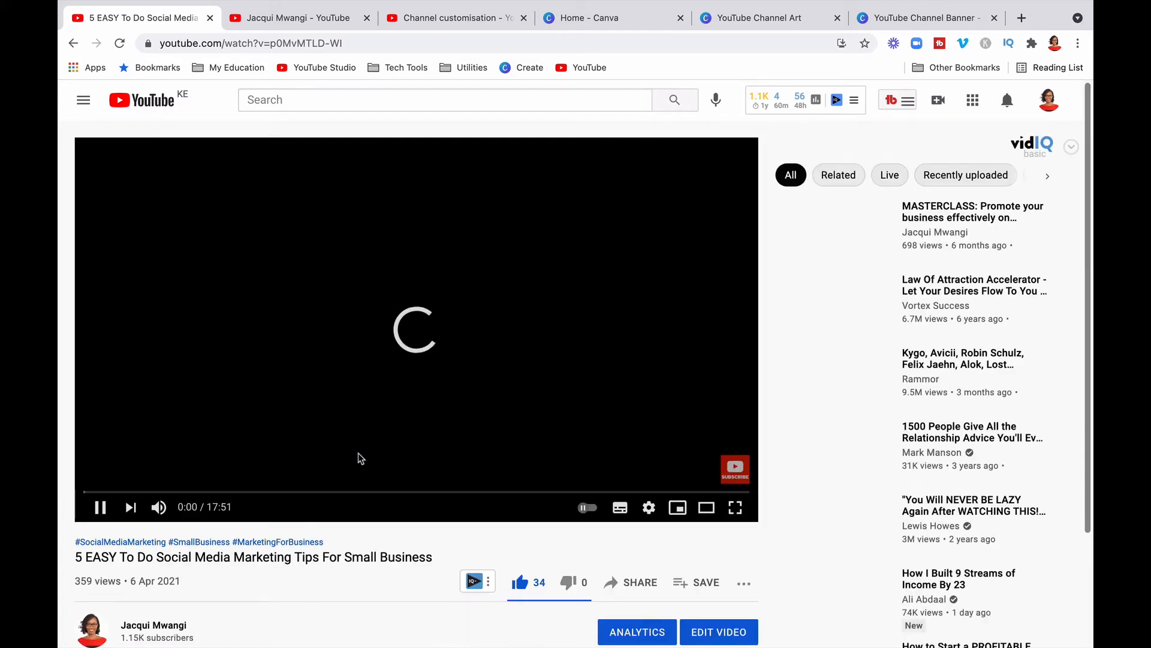
pyautogui.click(99, 509)
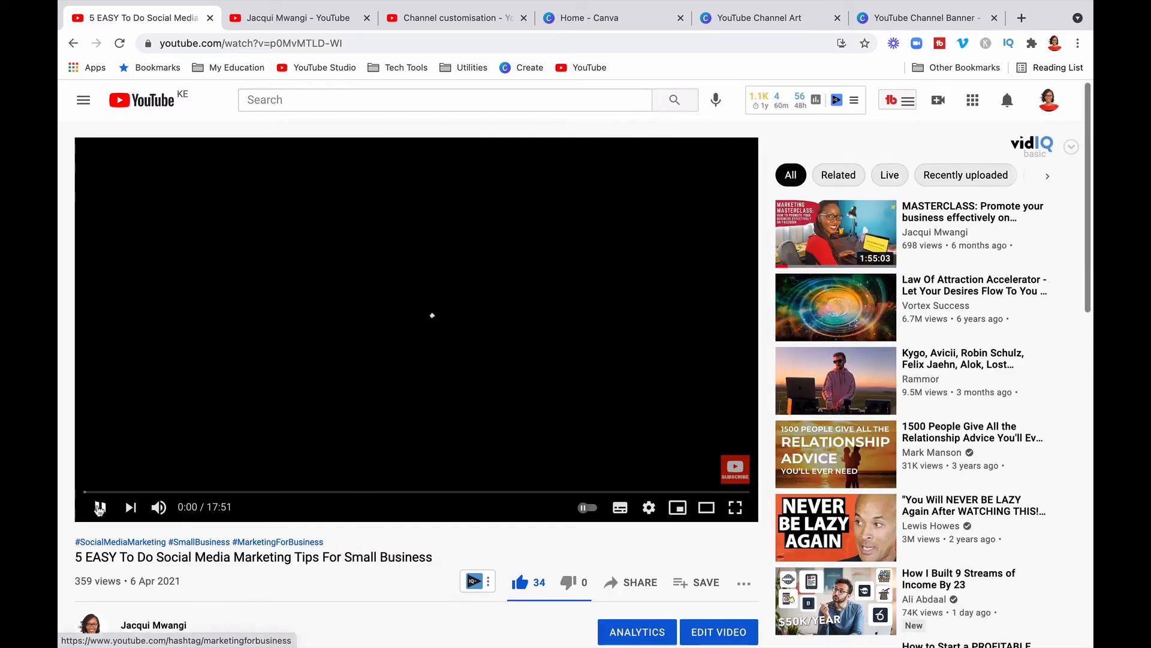
# Open the video's details for editing, inspect its end screen elements and close the End Screens editor by discarding changes.
pyautogui.scroll(-5, 456, 533)
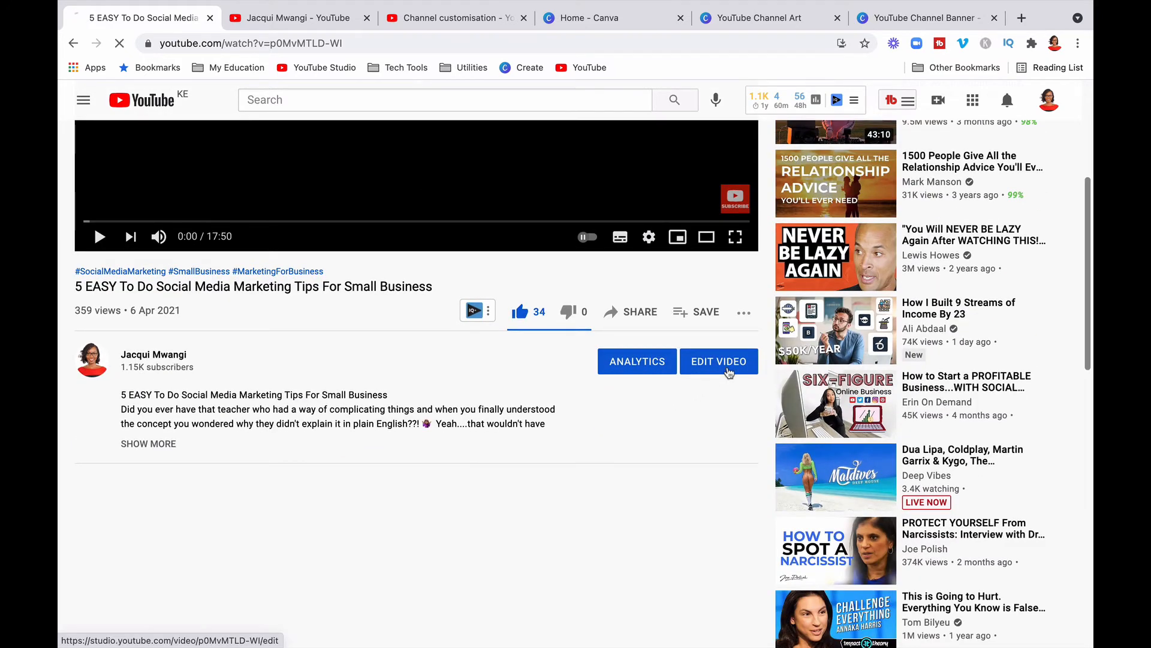
pyautogui.click(719, 361)
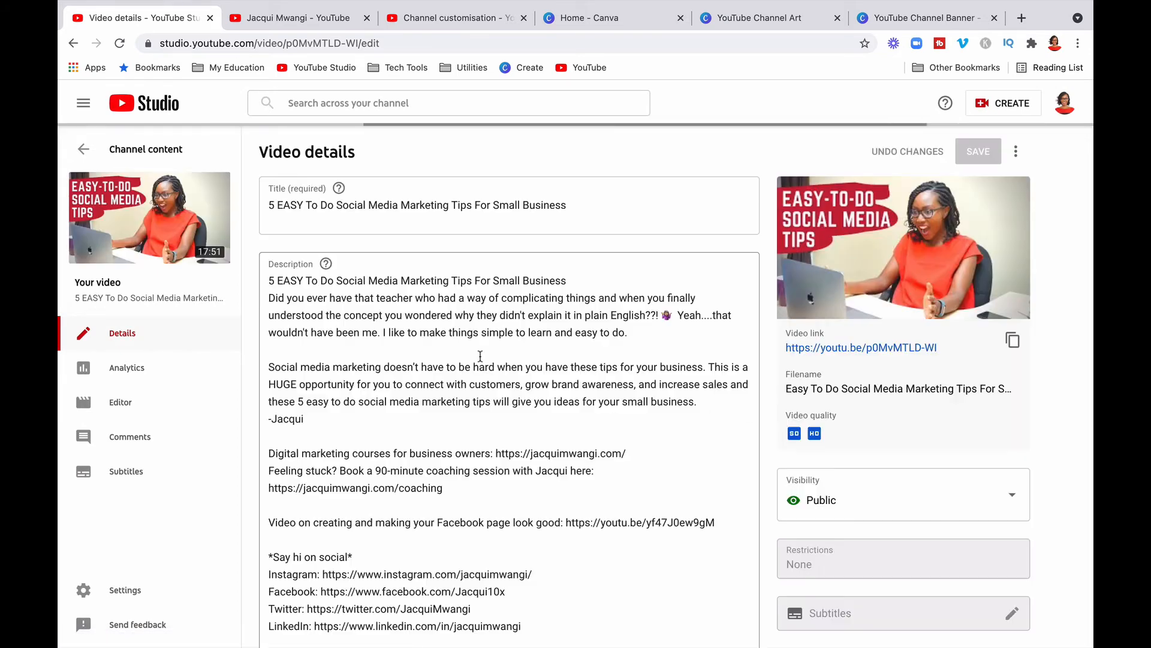
pyautogui.scroll(-1, 793, 477)
pyautogui.scroll(-4, 793, 477)
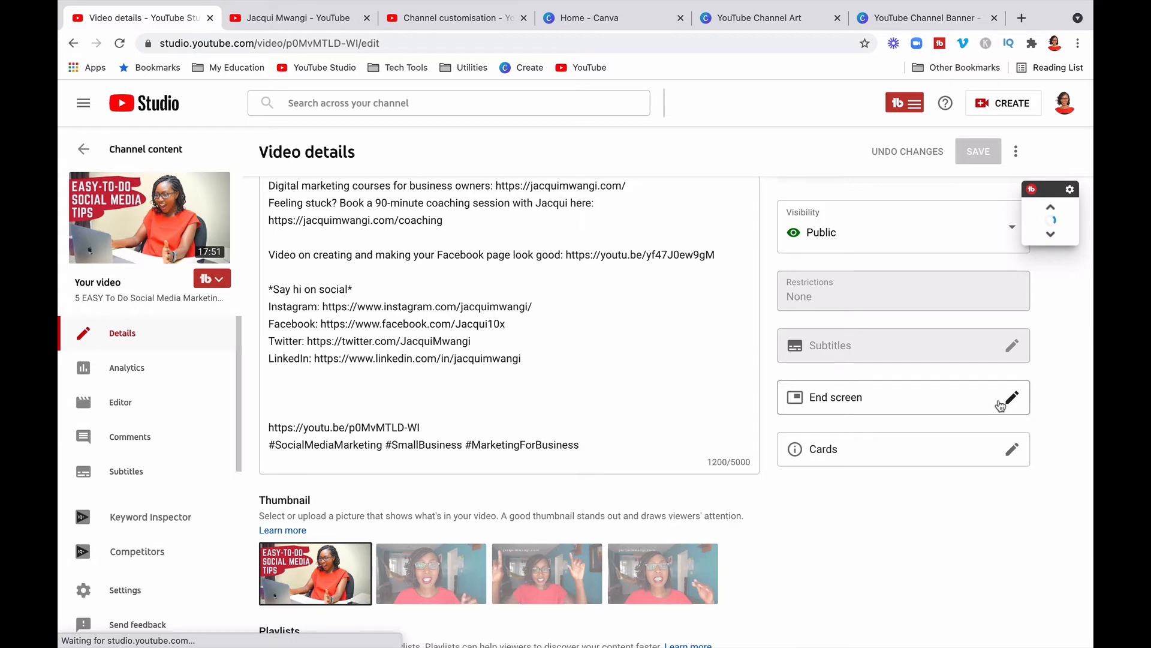
pyautogui.click(1000, 405)
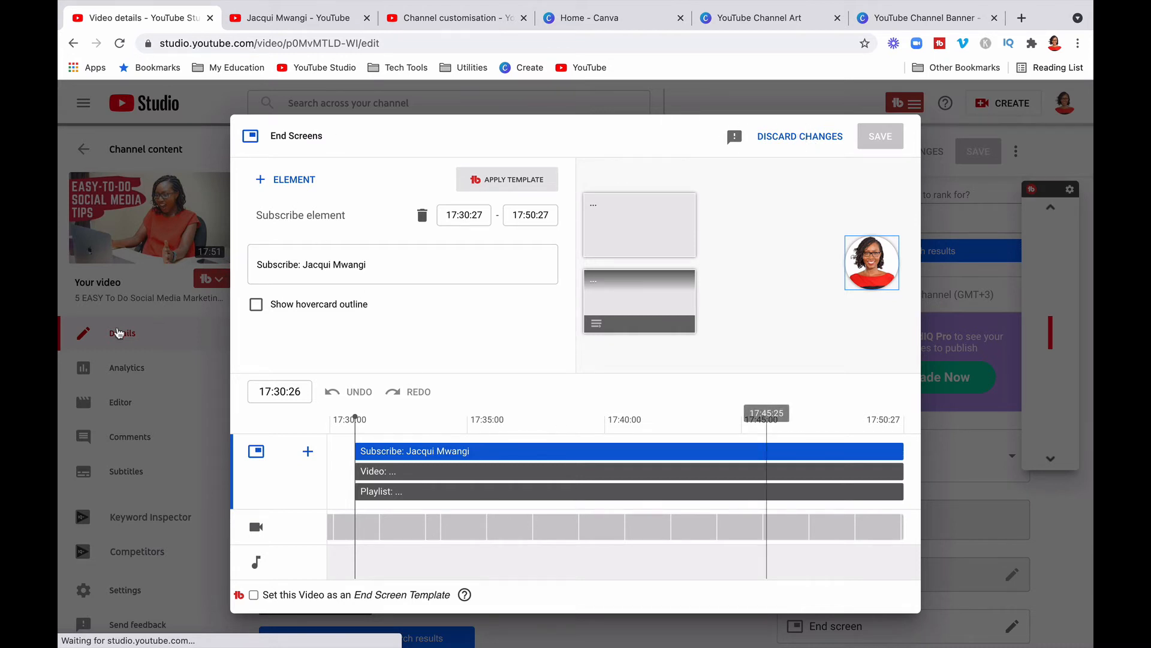
pyautogui.click(805, 138)
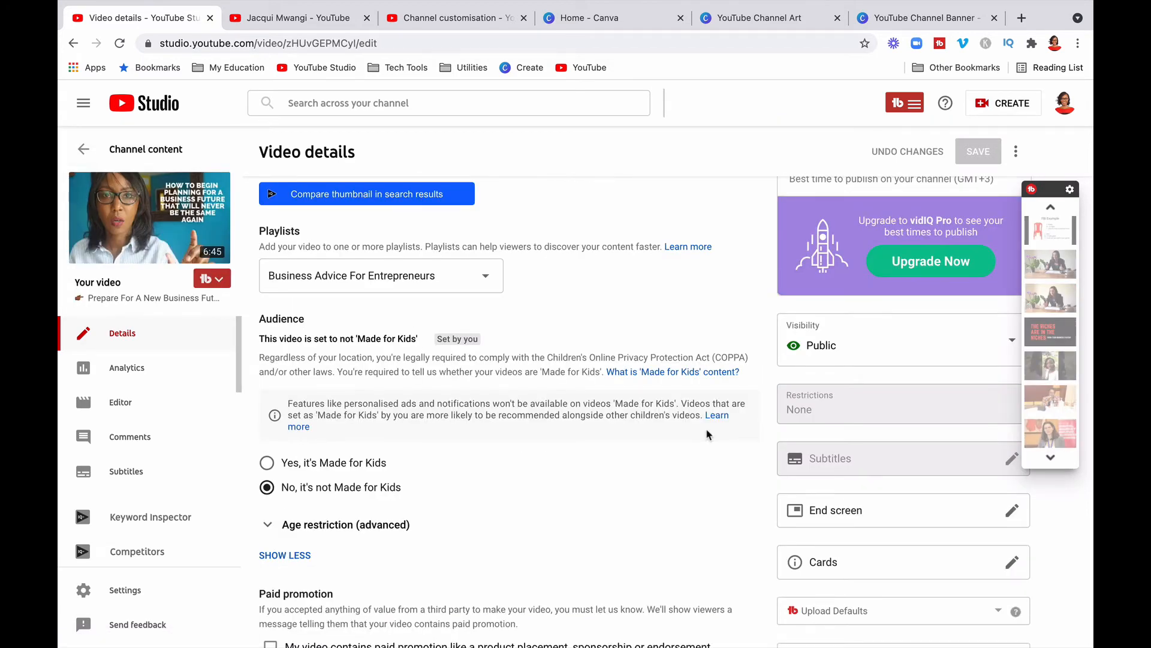
# Look through the details of the video "Prepare For A New Business Future After COVID-19" and open its End Screens editor.
pyautogui.scroll(-4, 708, 433)
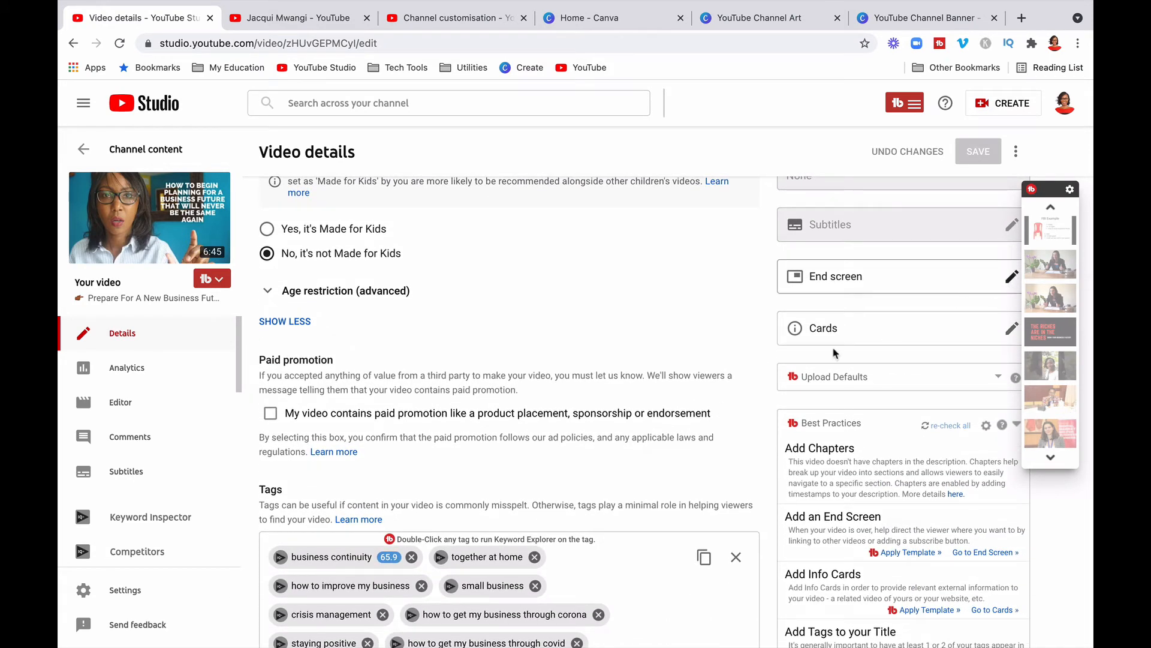
pyautogui.scroll(5, 664, 356)
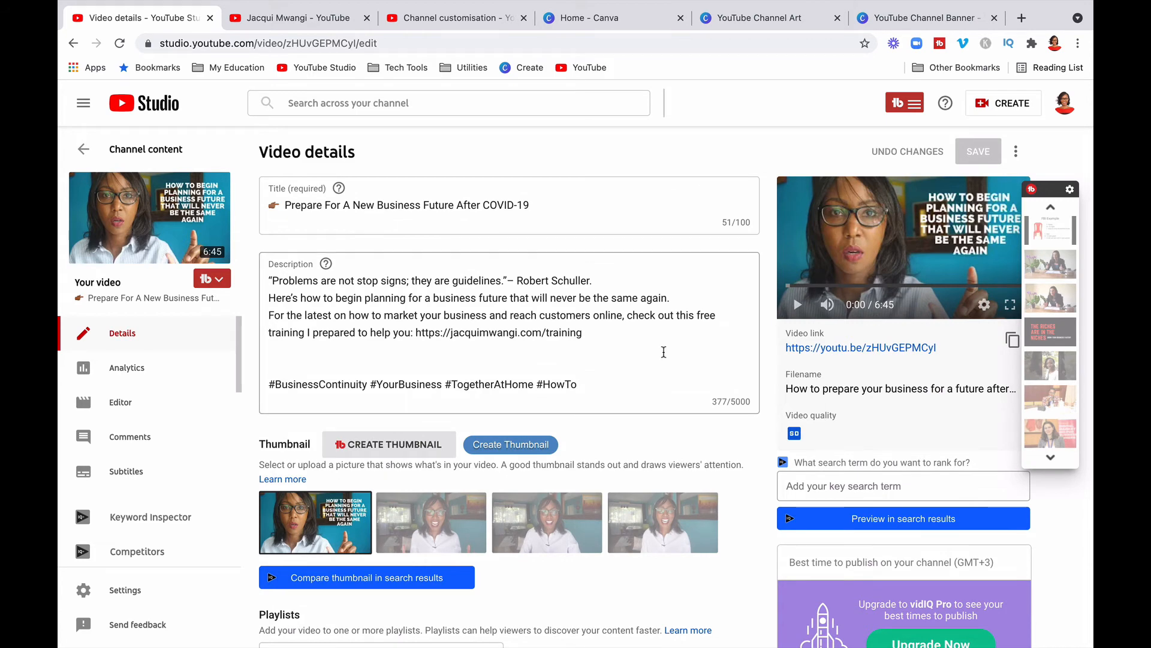
pyautogui.scroll(-5, 664, 352)
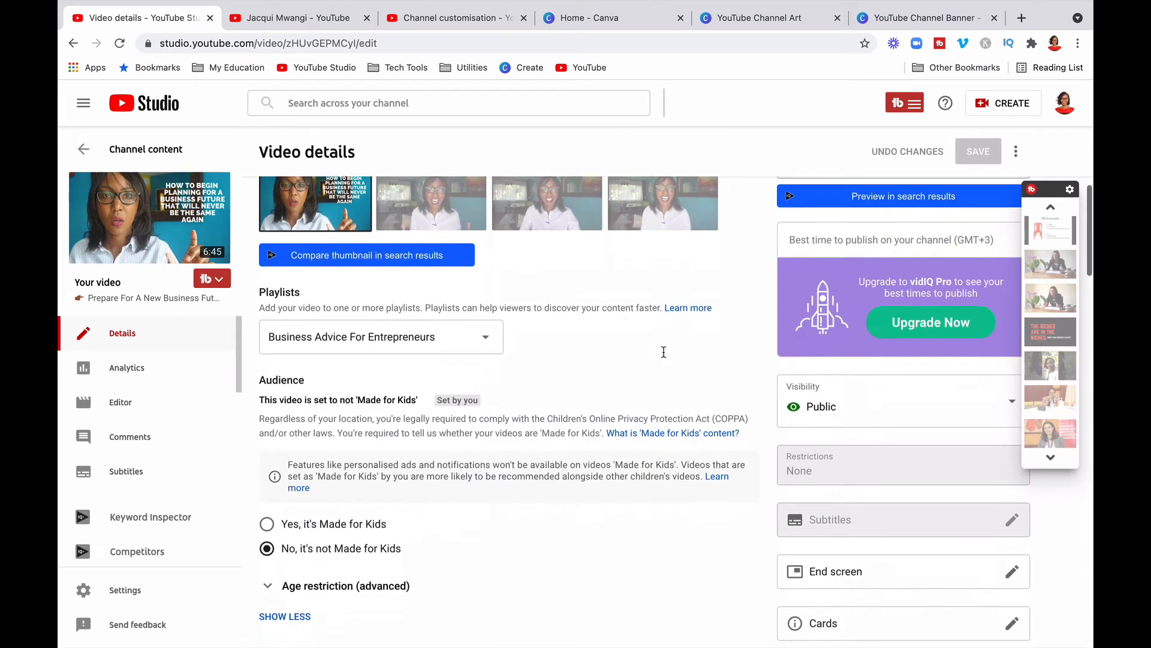
pyautogui.scroll(-4, 664, 352)
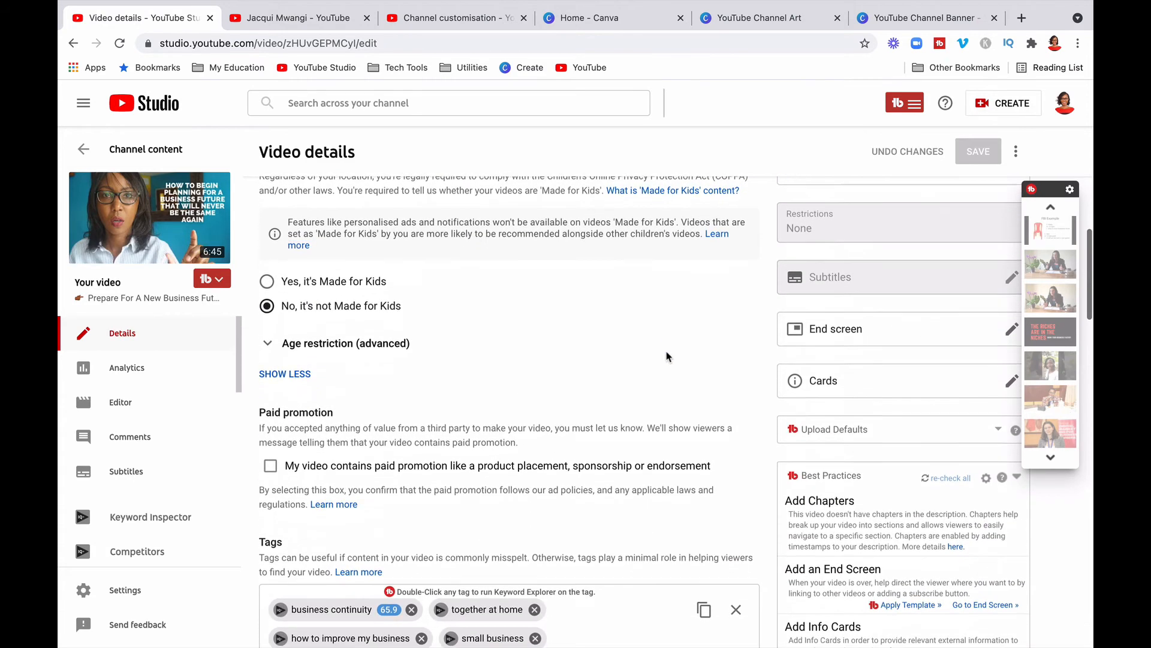
pyautogui.click(1011, 332)
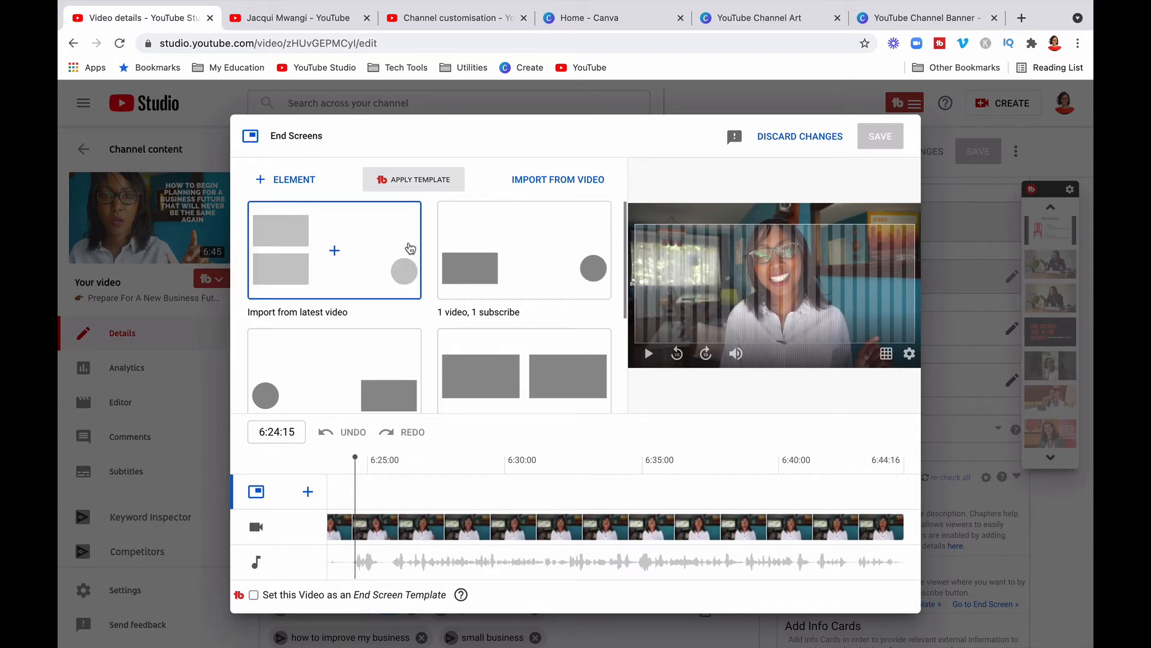
# Browse the end screen layouts and apply the "1 video, 1 subscribe" template.
pyautogui.scroll(-3, 527, 310)
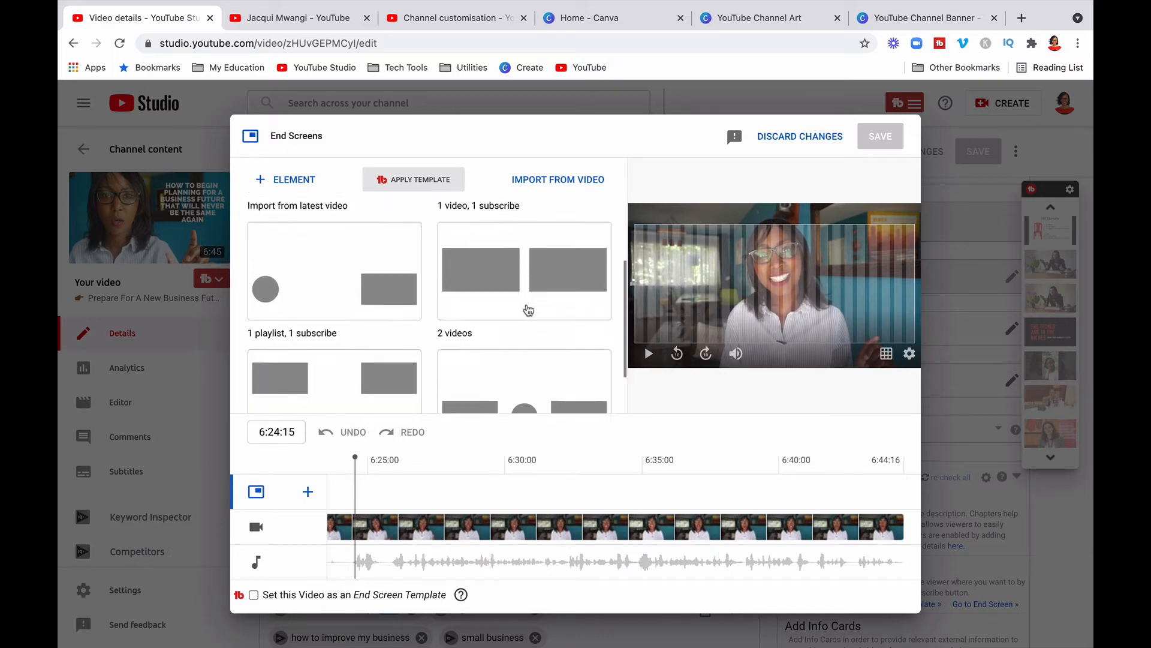
pyautogui.scroll(3, 527, 310)
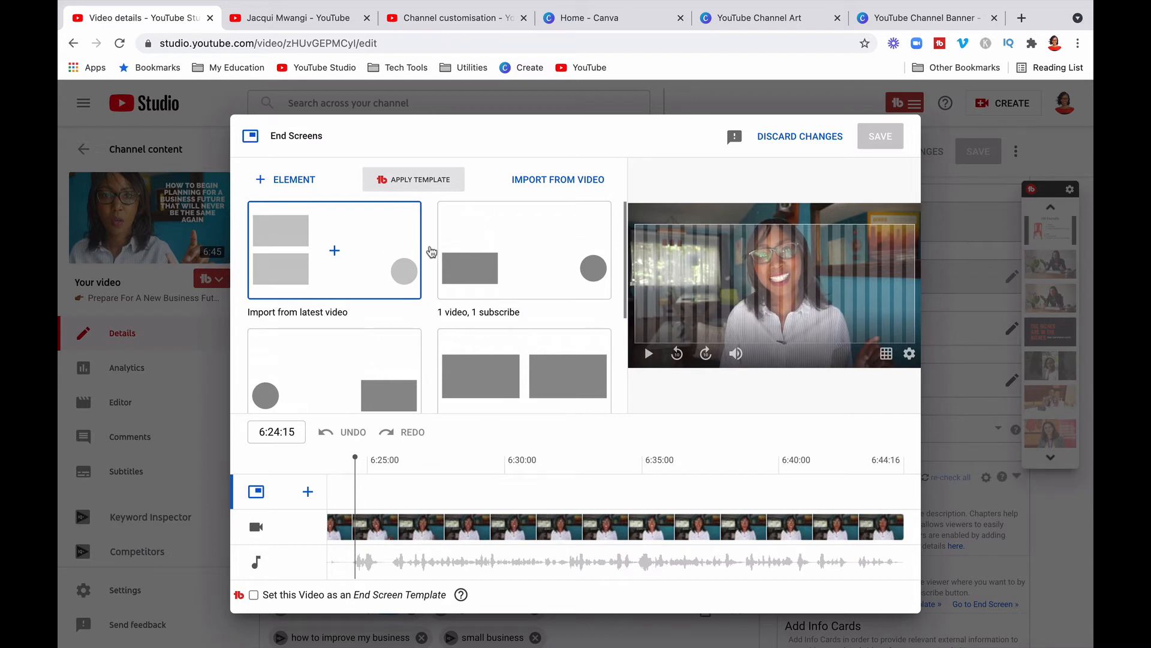
pyautogui.click(524, 277)
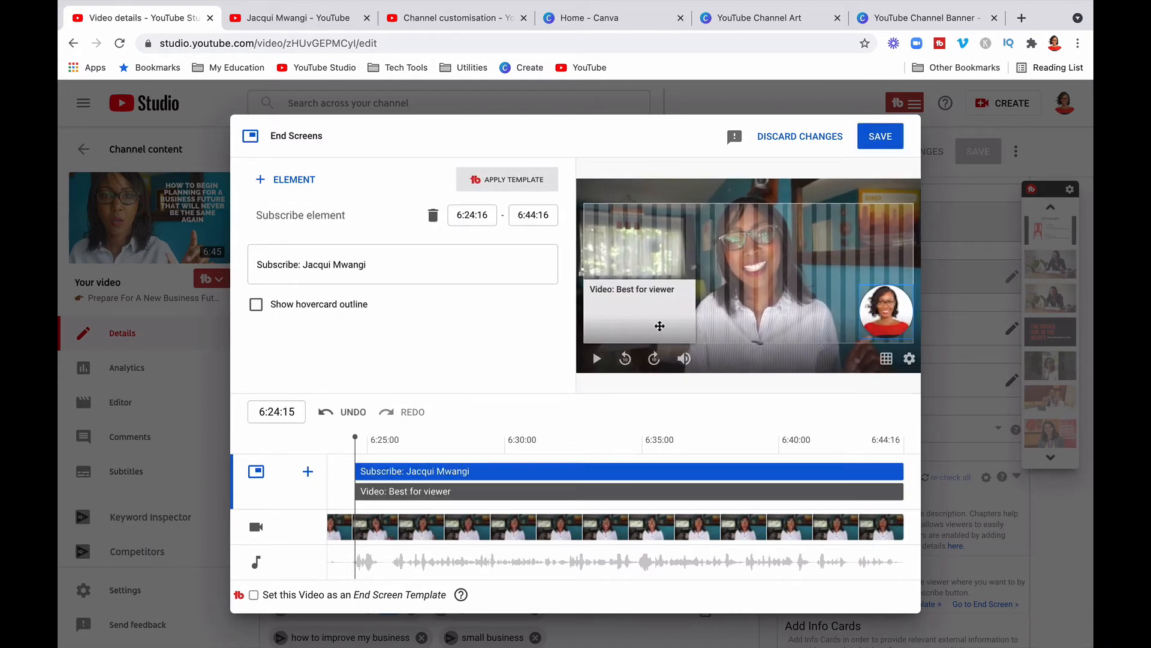
# Preview the specific-video picker for the video element, cancel it, and set the element to feature the most recent upload.
pyautogui.click(659, 326)
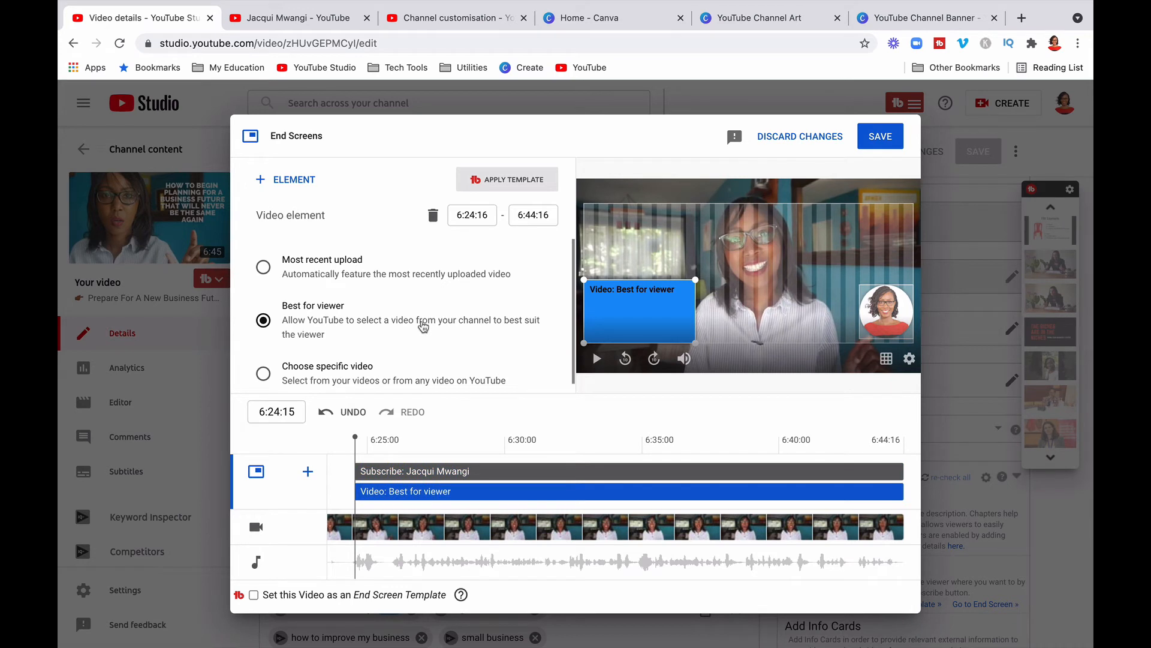
pyautogui.scroll(-1, 423, 327)
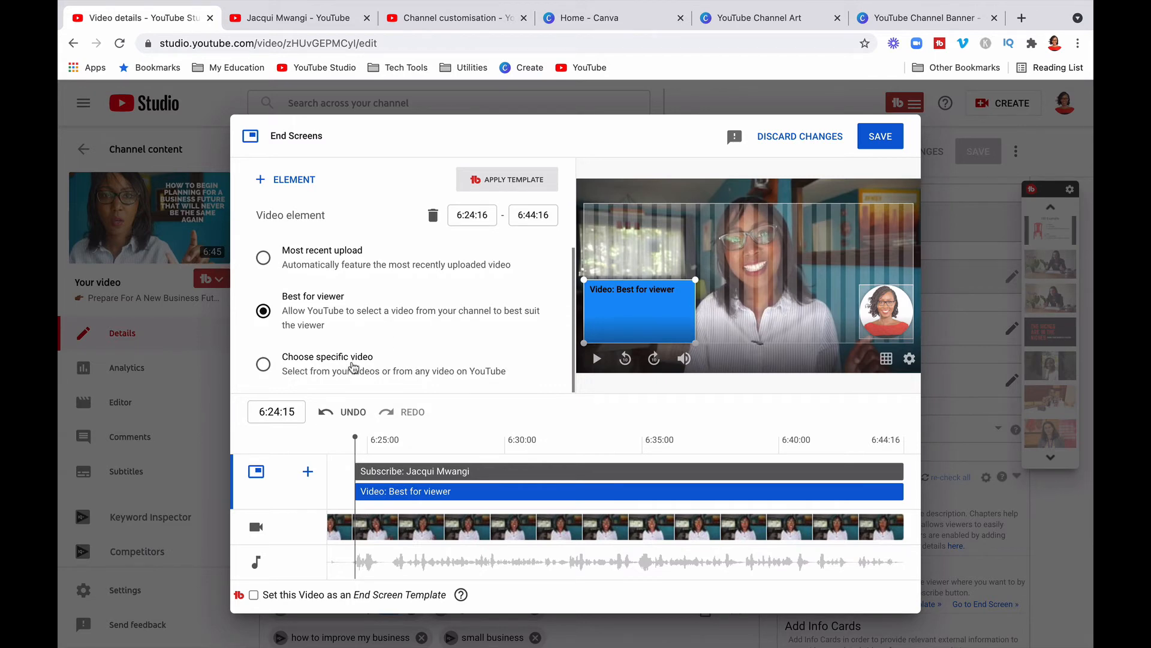
pyautogui.click(354, 367)
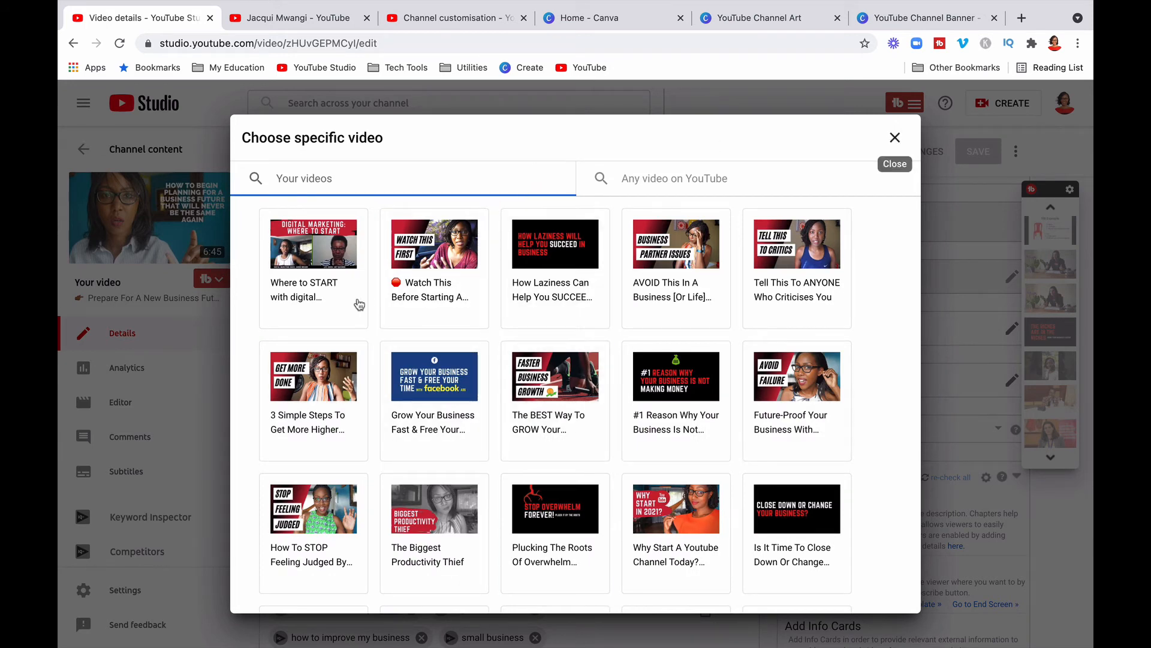
pyautogui.press('Escape')
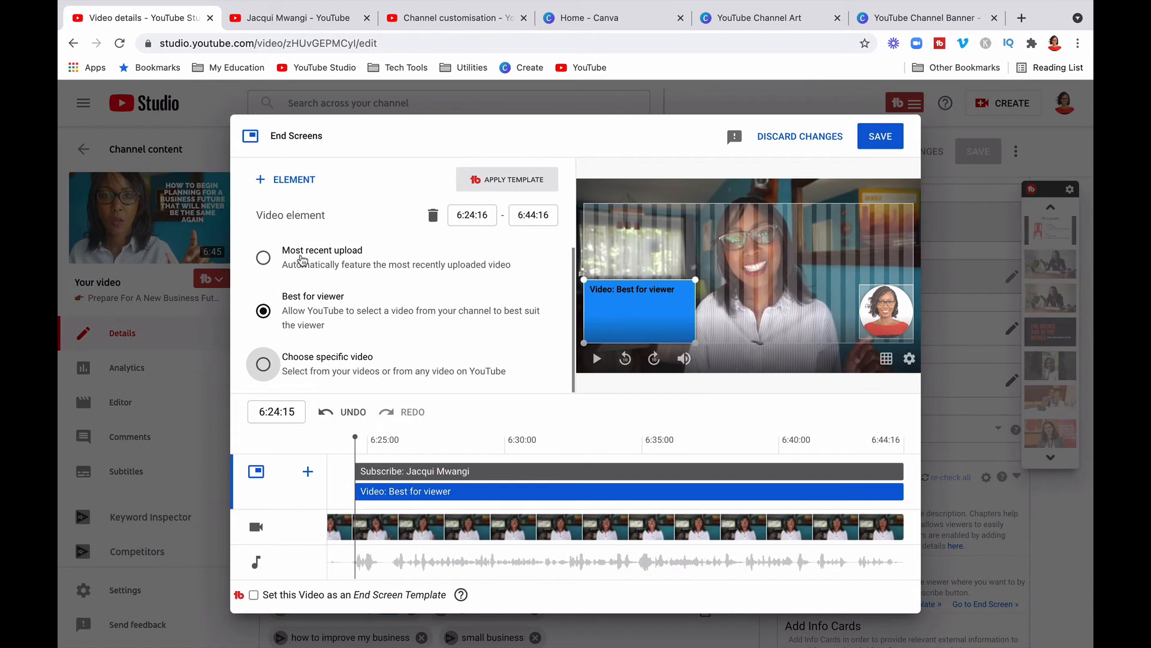
pyautogui.click(302, 260)
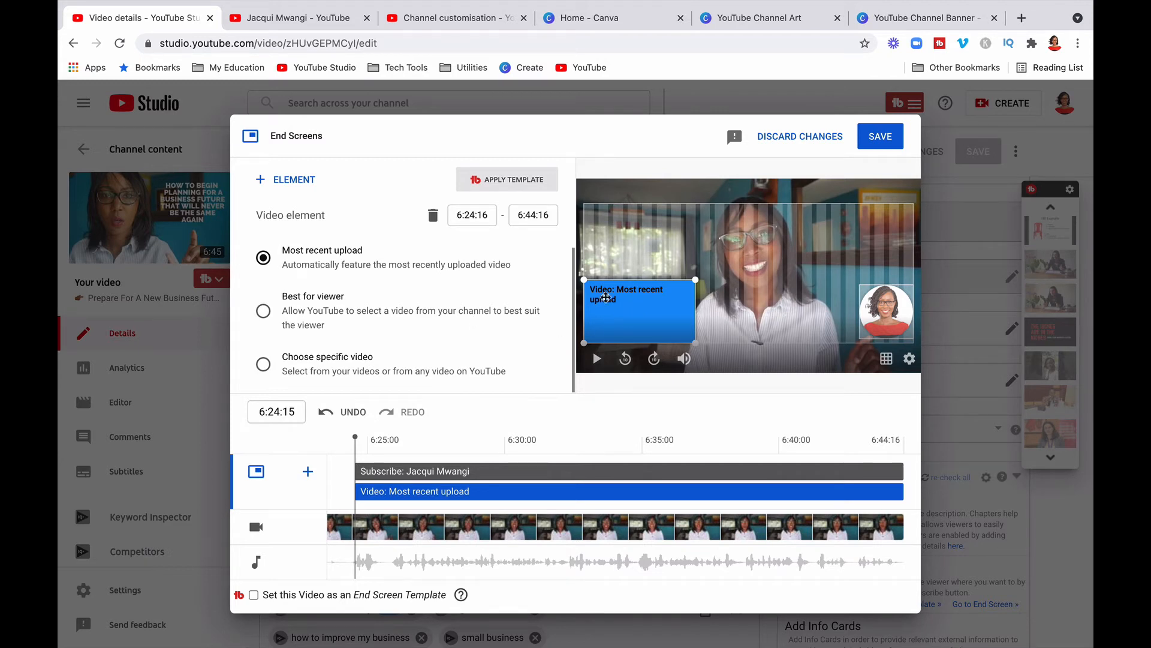
# Delete the subscribe element and the video element from the end screen.
pyautogui.moveTo(641, 299); pyautogui.dragTo(621, 318)
pyautogui.moveTo(889, 321); pyautogui.dragTo(893, 347)
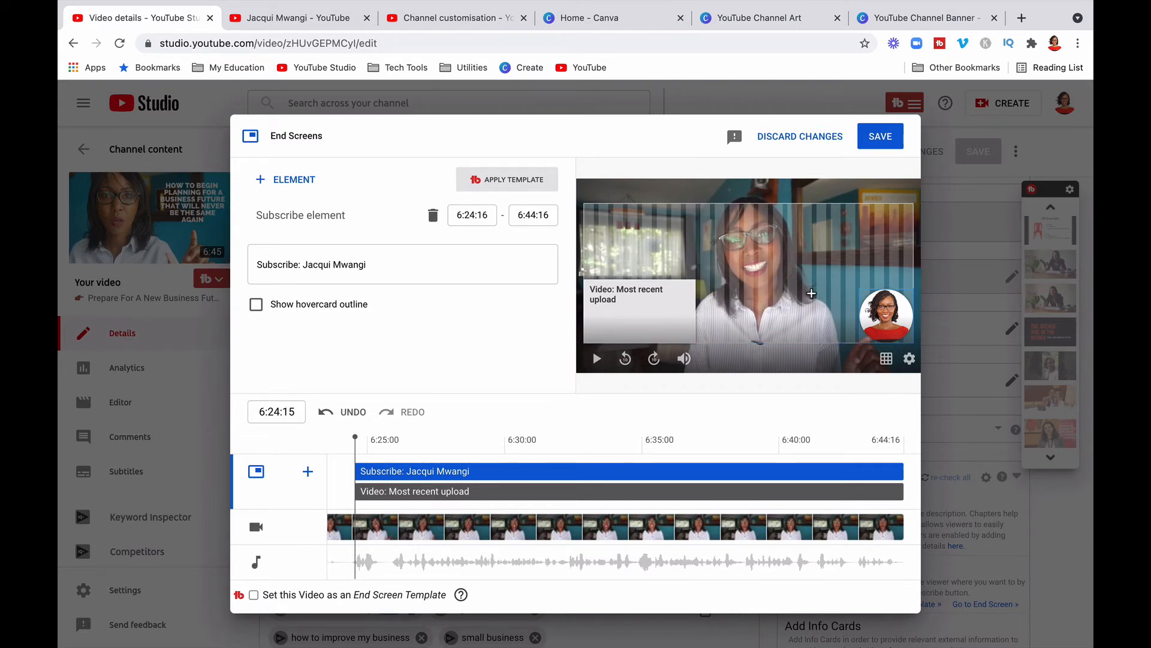
pyautogui.click(433, 215)
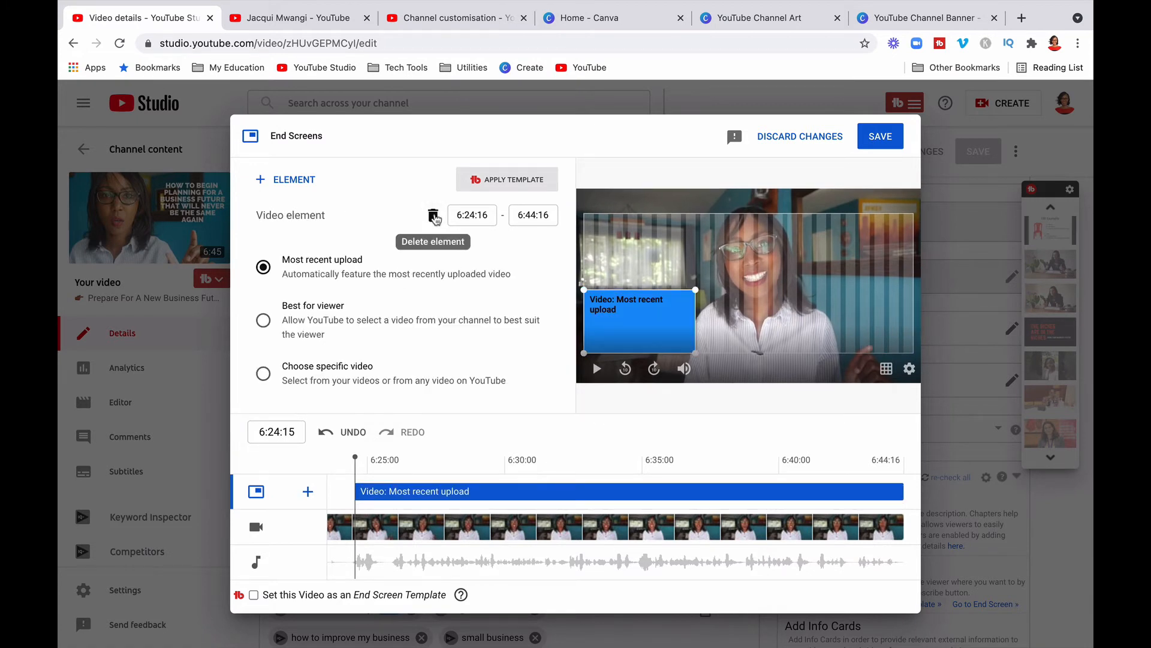
pyautogui.click(434, 215)
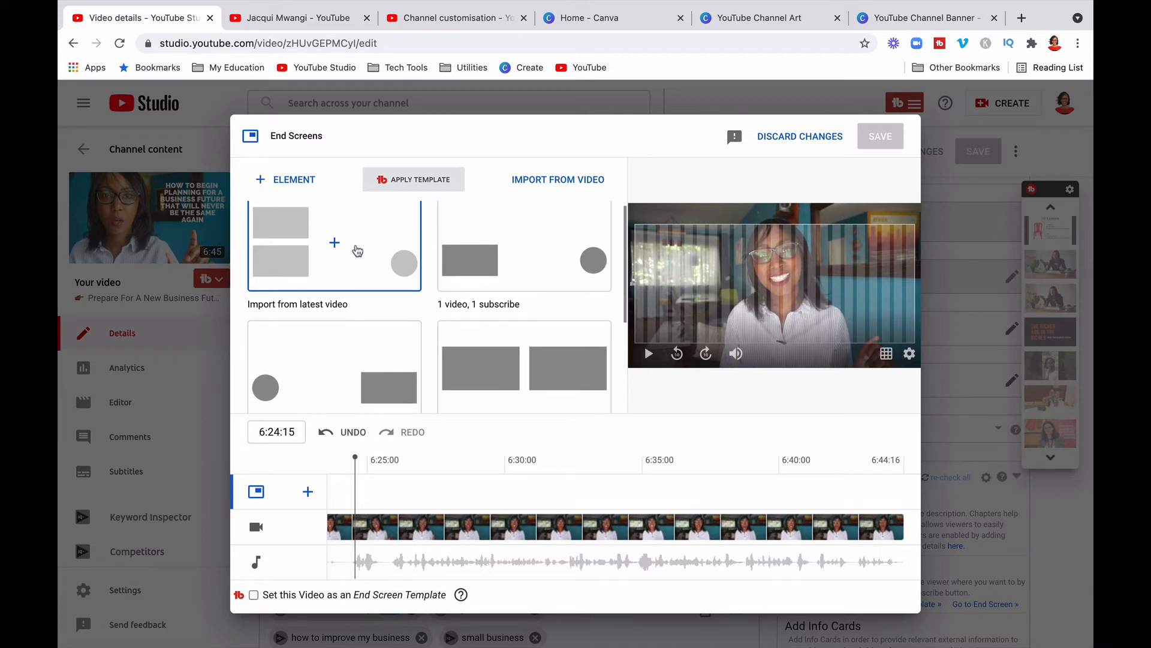
# Compare the available end screen layouts and apply "Import from latest video".
pyautogui.scroll(-3, 376, 255)
pyautogui.scroll(-2, 378, 255)
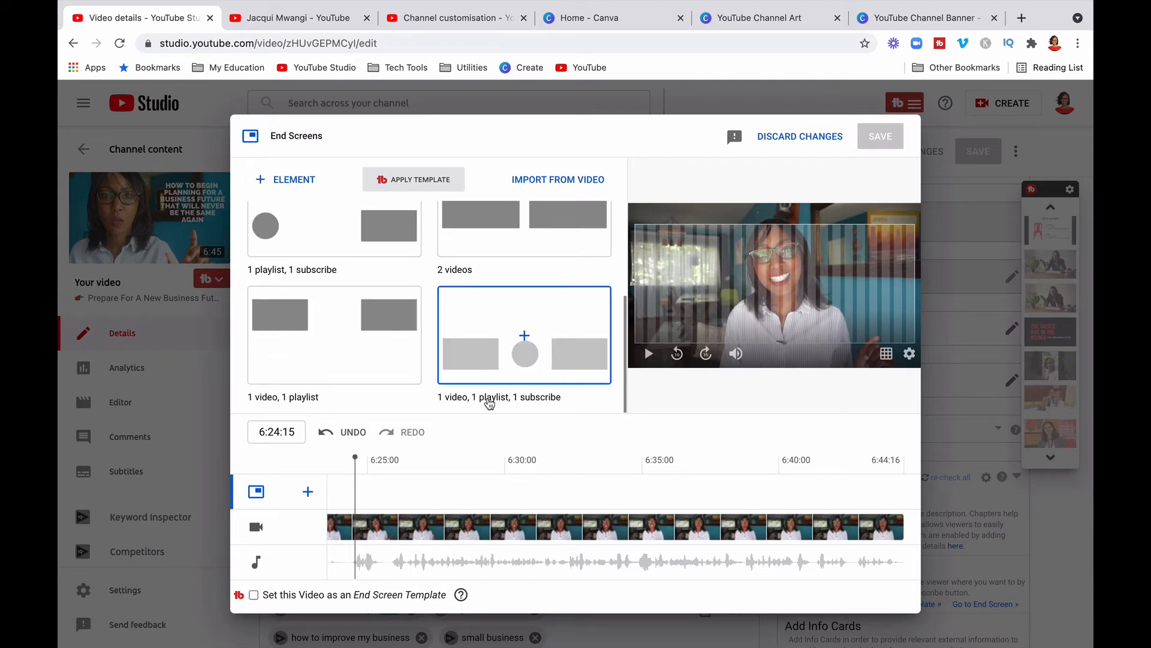
pyautogui.scroll(5, 393, 338)
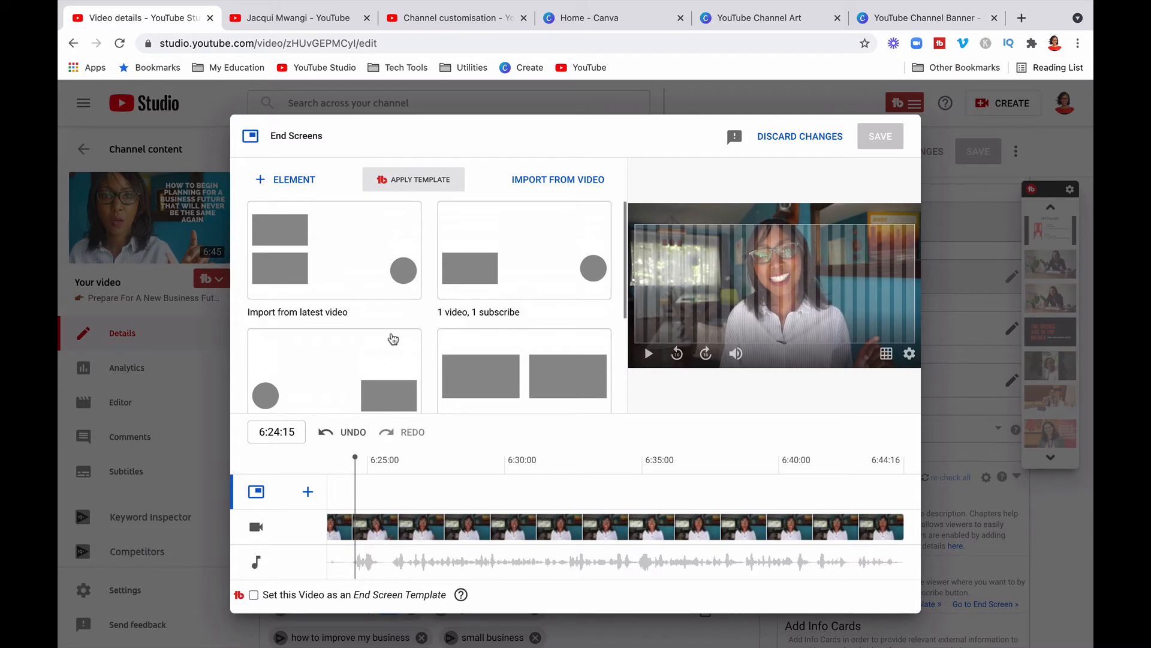
pyautogui.scroll(-5, 488, 352)
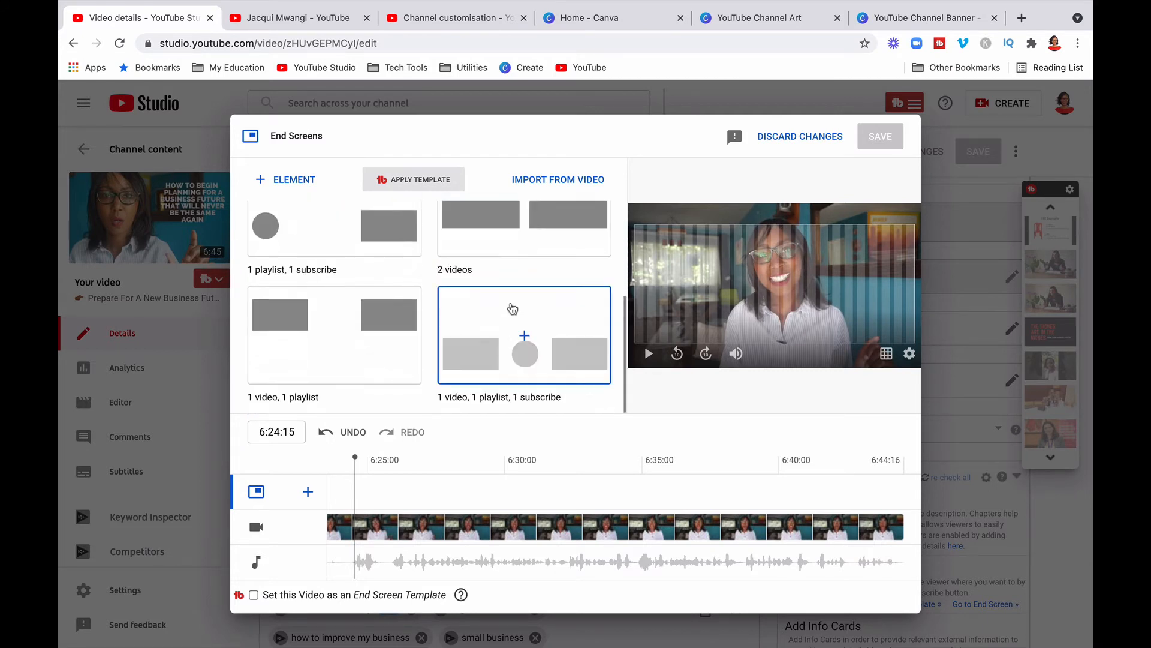
pyautogui.scroll(5, 370, 302)
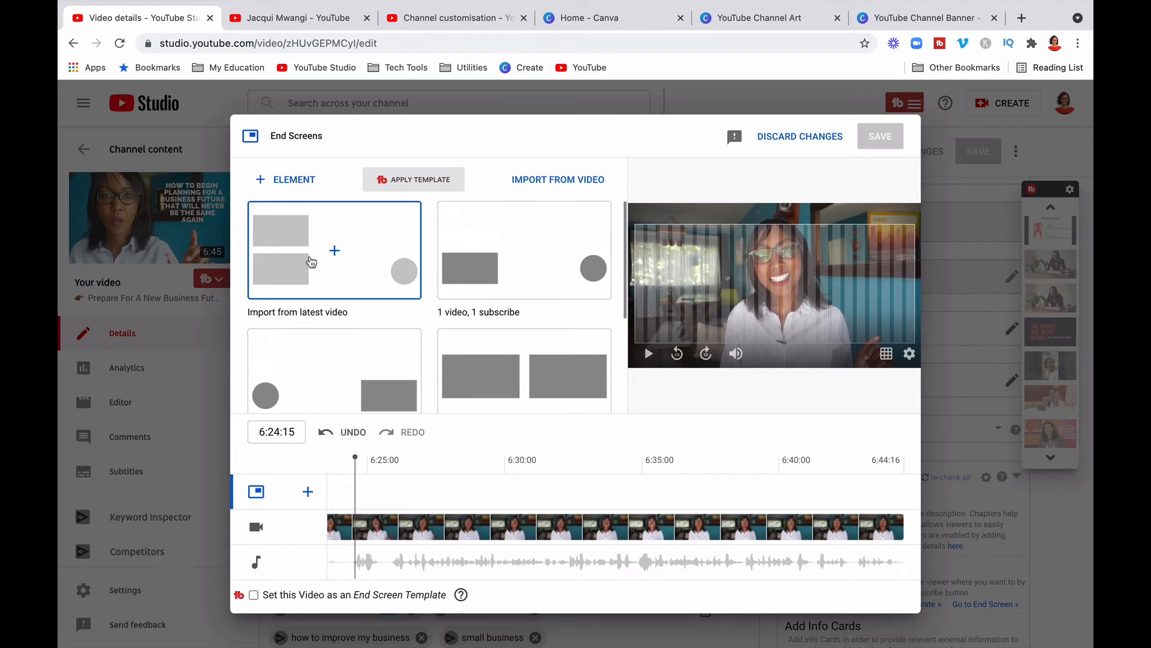
pyautogui.click(333, 275)
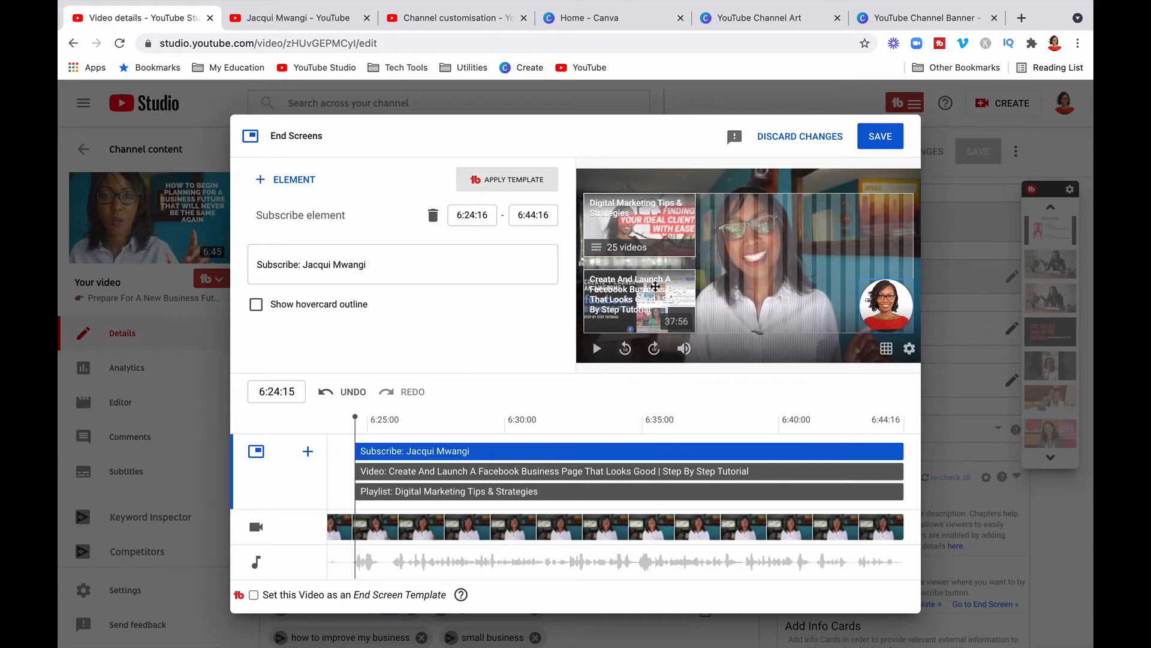
# Inspect the settings of the imported video and playlist elements and the element types that can be added.
pyautogui.click(643, 316)
pyautogui.scroll(-1, 486, 325)
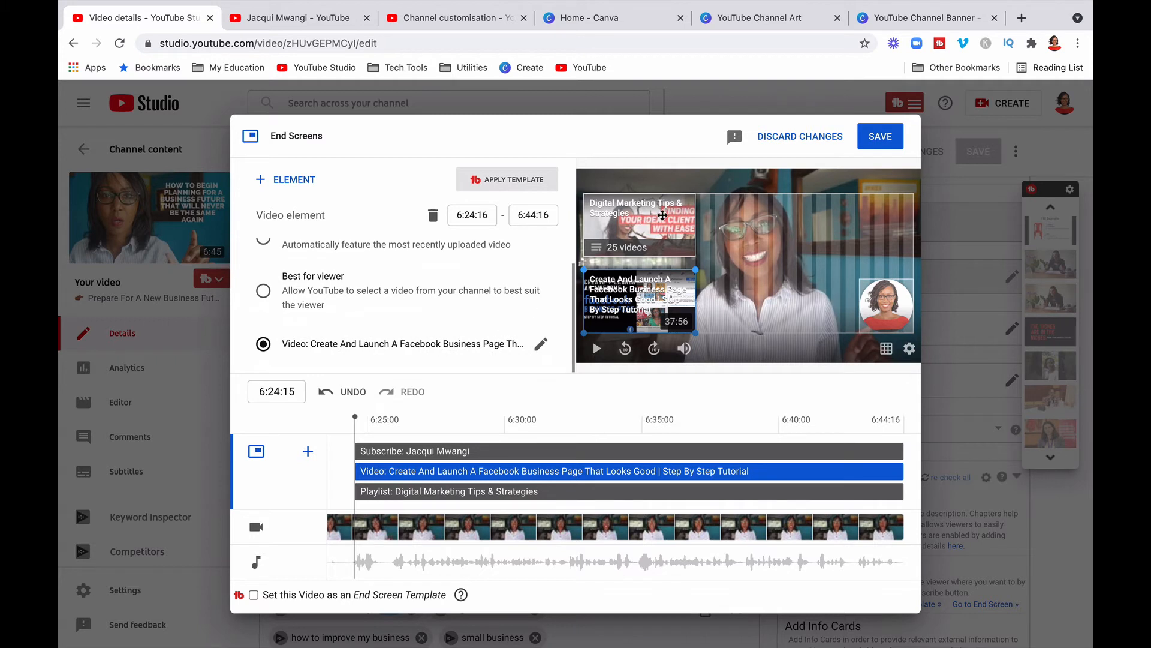
pyautogui.click(662, 215)
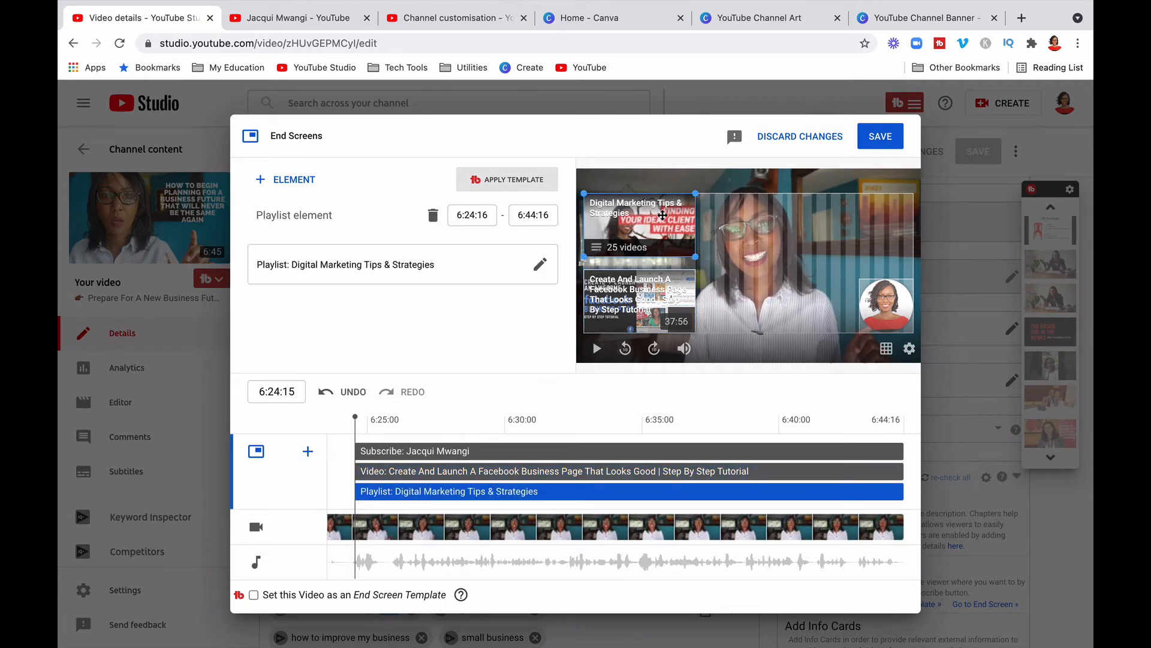
pyautogui.click(541, 268)
pyautogui.click(738, 259)
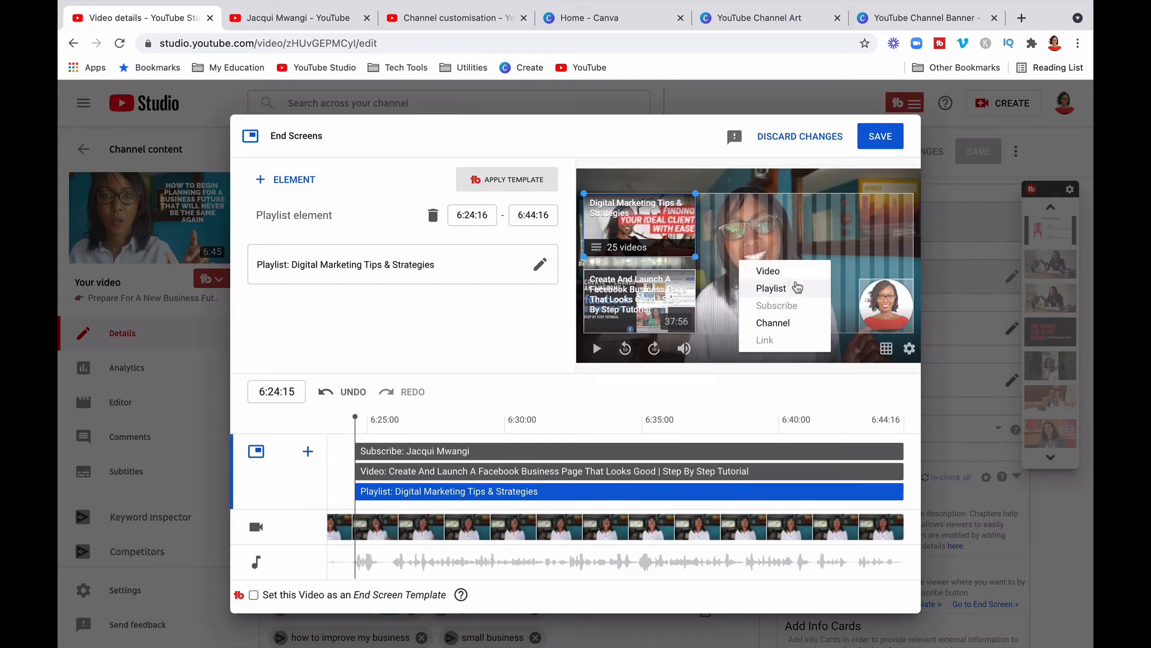
pyautogui.click(682, 222)
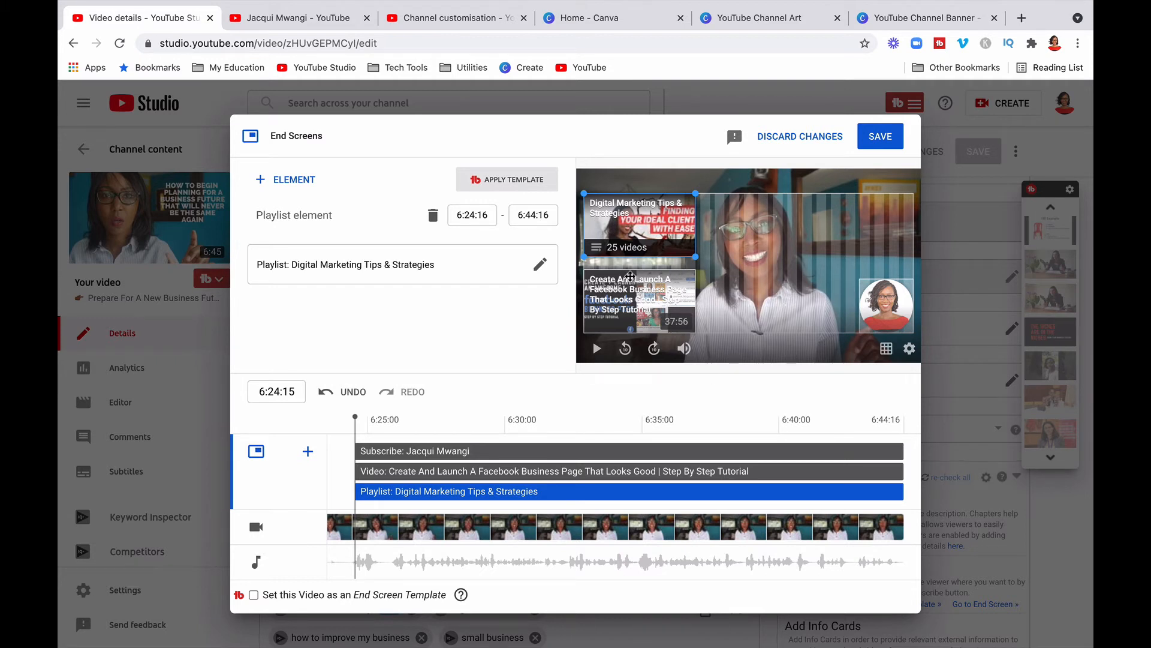
# Set the imported video element to "Most recent upload" and dismiss the list of element types without adding one.
pyautogui.click(630, 276)
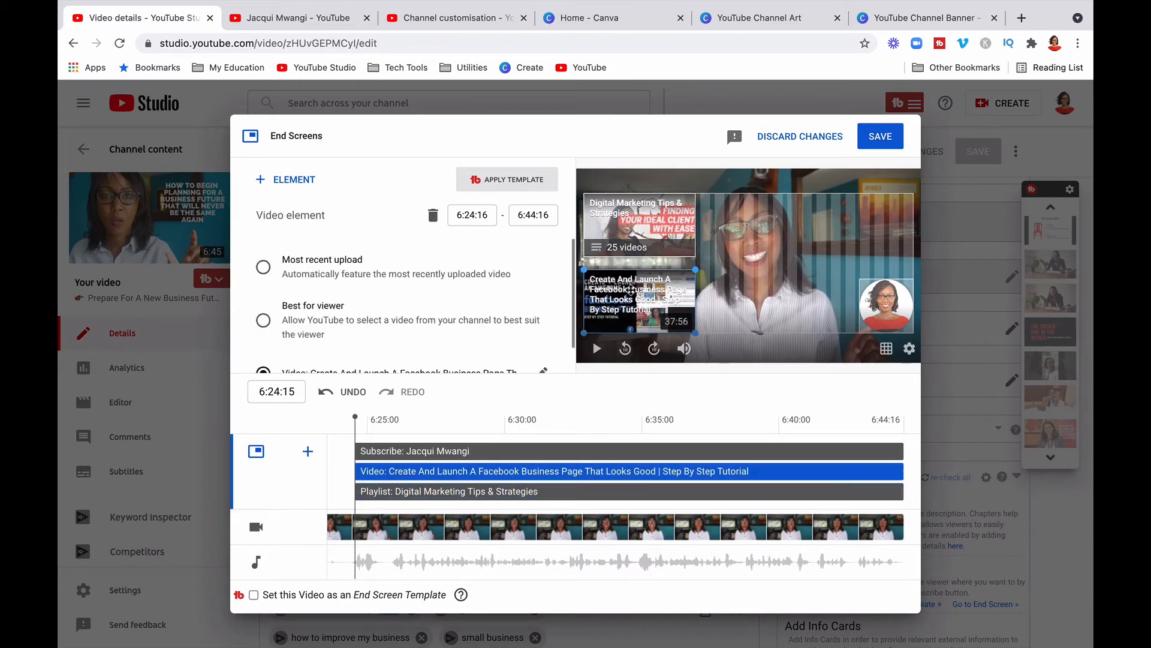
pyautogui.click(323, 260)
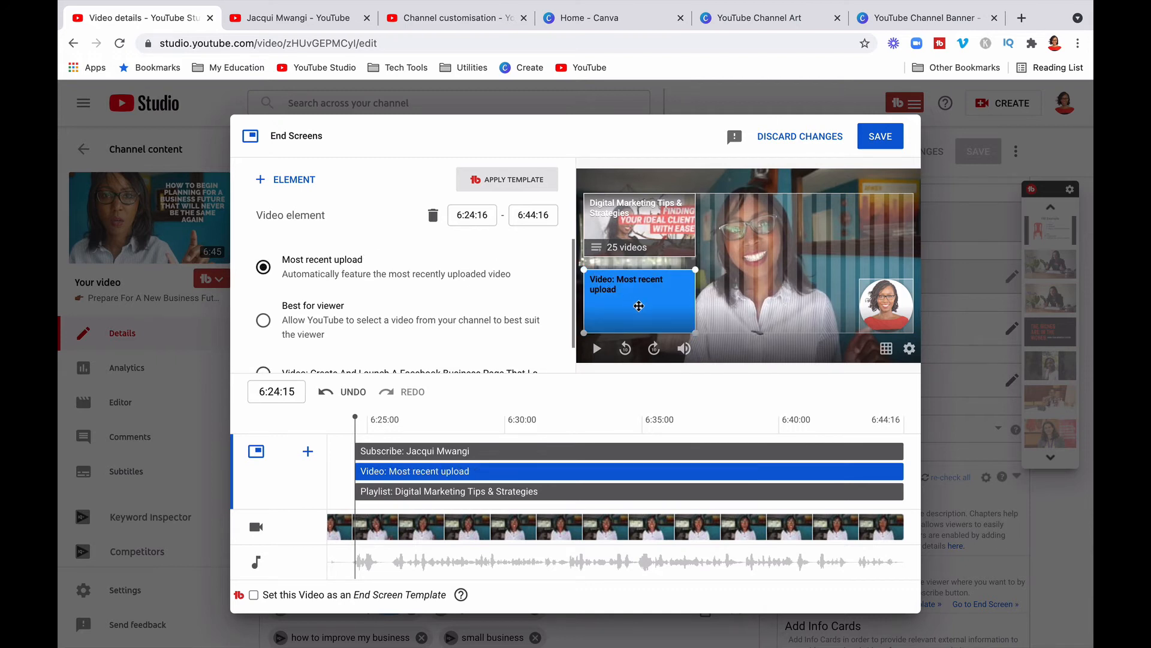
pyautogui.rightClick(726, 284)
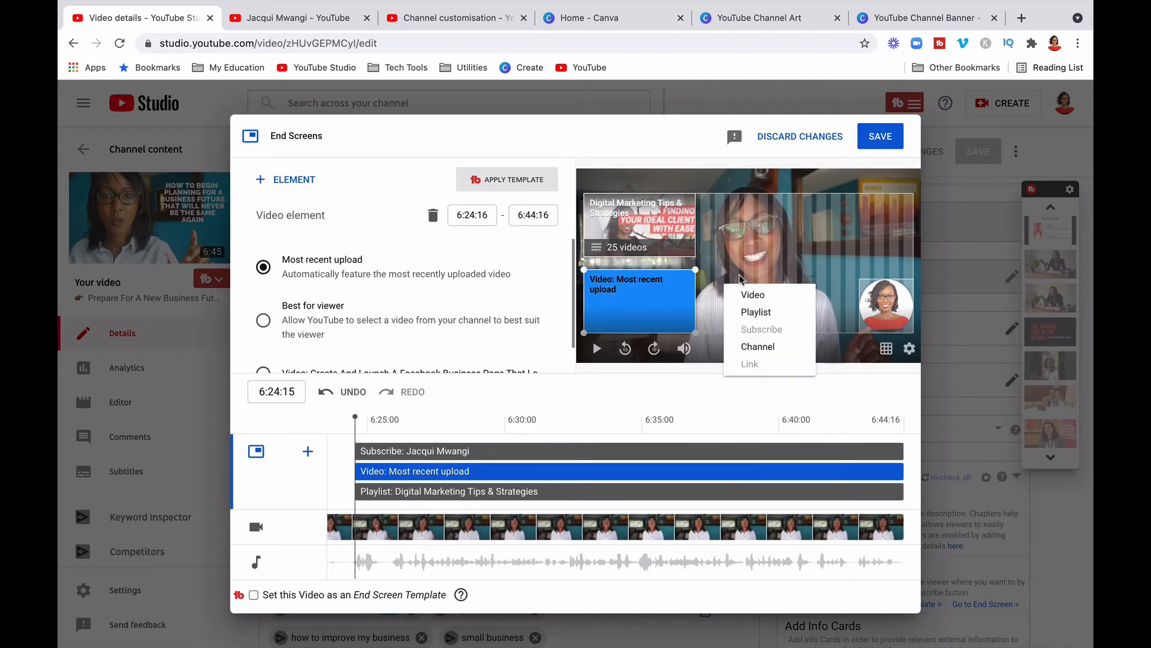
pyautogui.press('Escape')
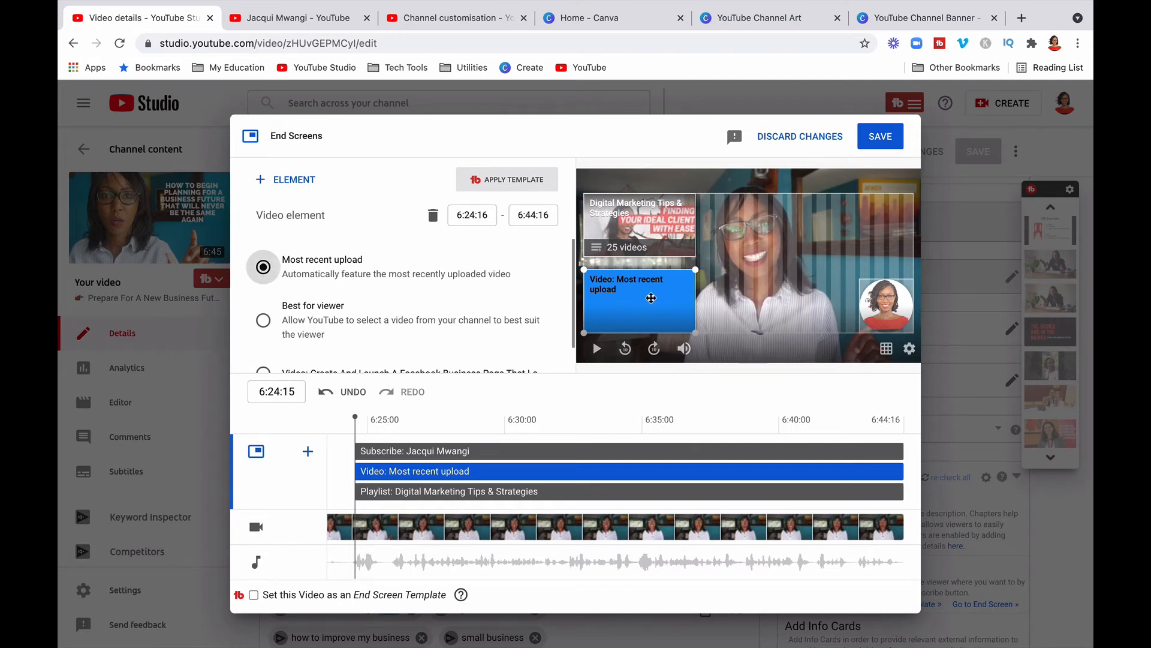
# Try the video element in the frame's upper-right corner, return it below the playlist element, and save the end screen.
pyautogui.moveTo(684, 284); pyautogui.dragTo(883, 219)
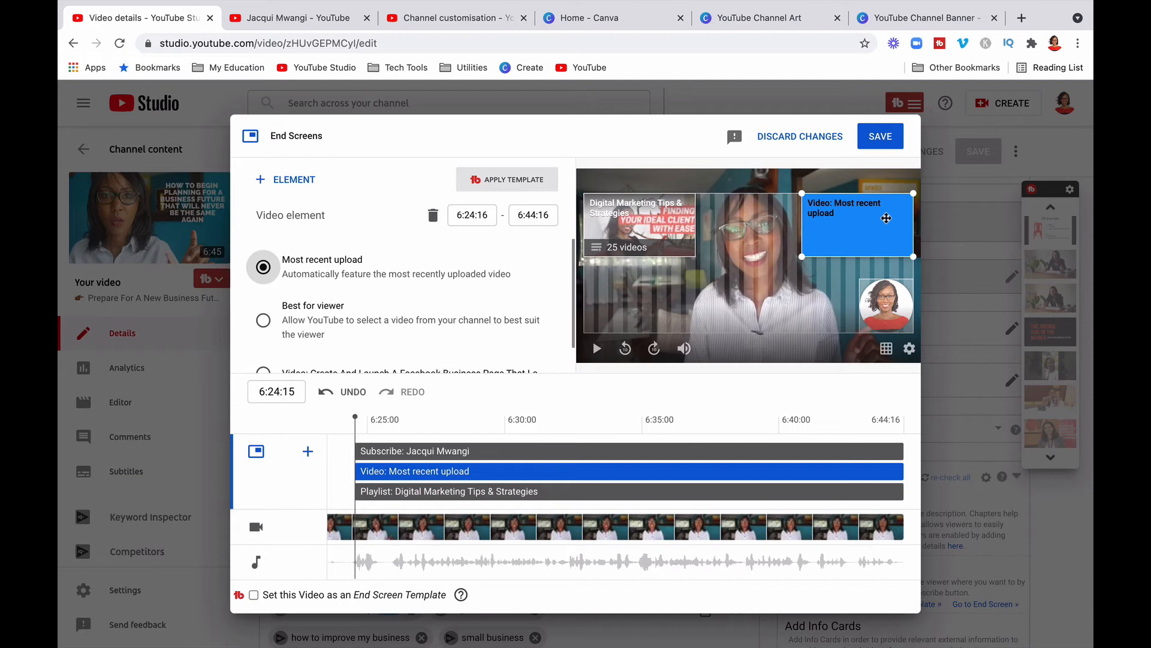
pyautogui.moveTo(889, 219); pyautogui.dragTo(650, 305)
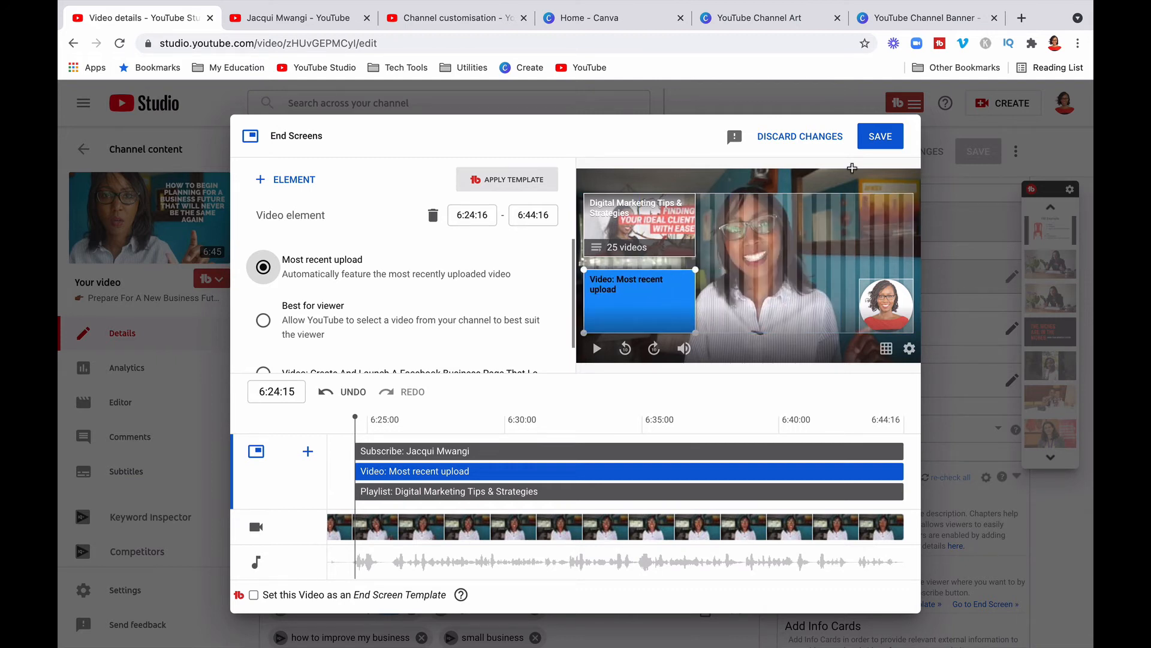
pyautogui.click(882, 136)
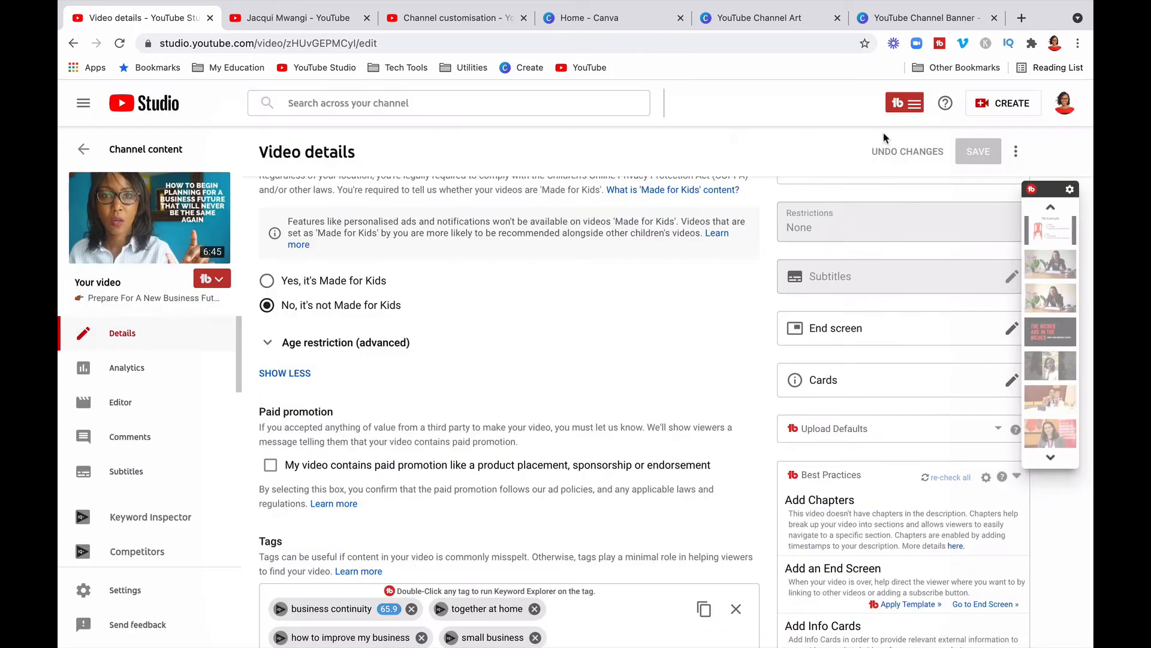
pyautogui.scroll(2, 535, 377)
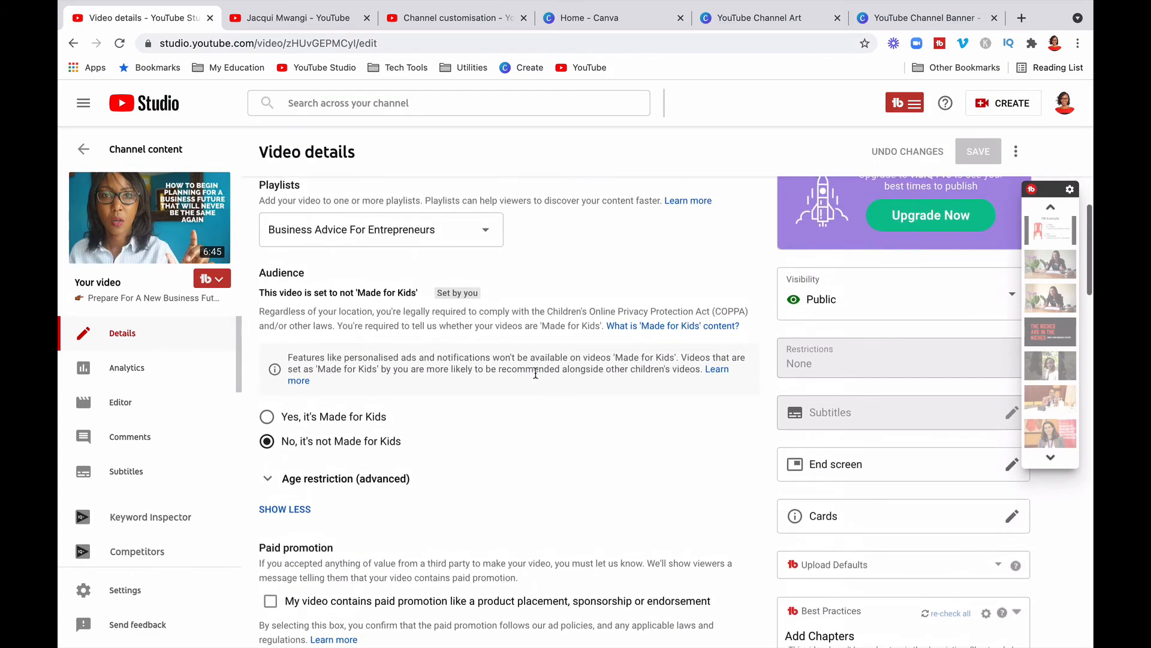
pyautogui.scroll(-3, 656, 505)
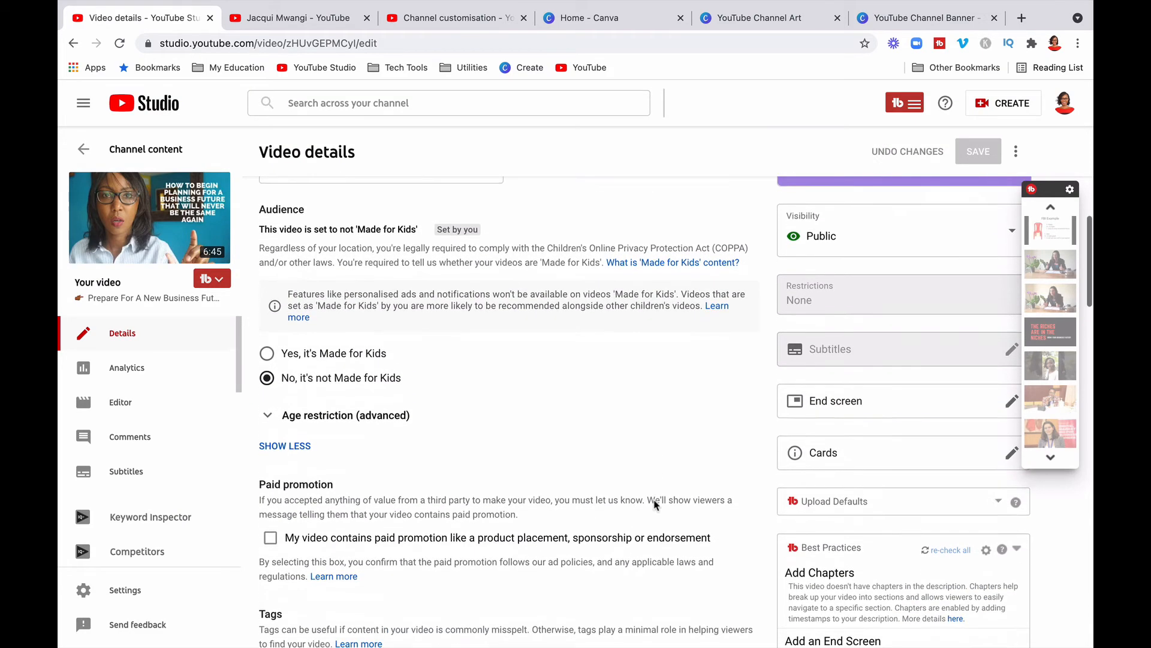
pyautogui.scroll(10, 654, 503)
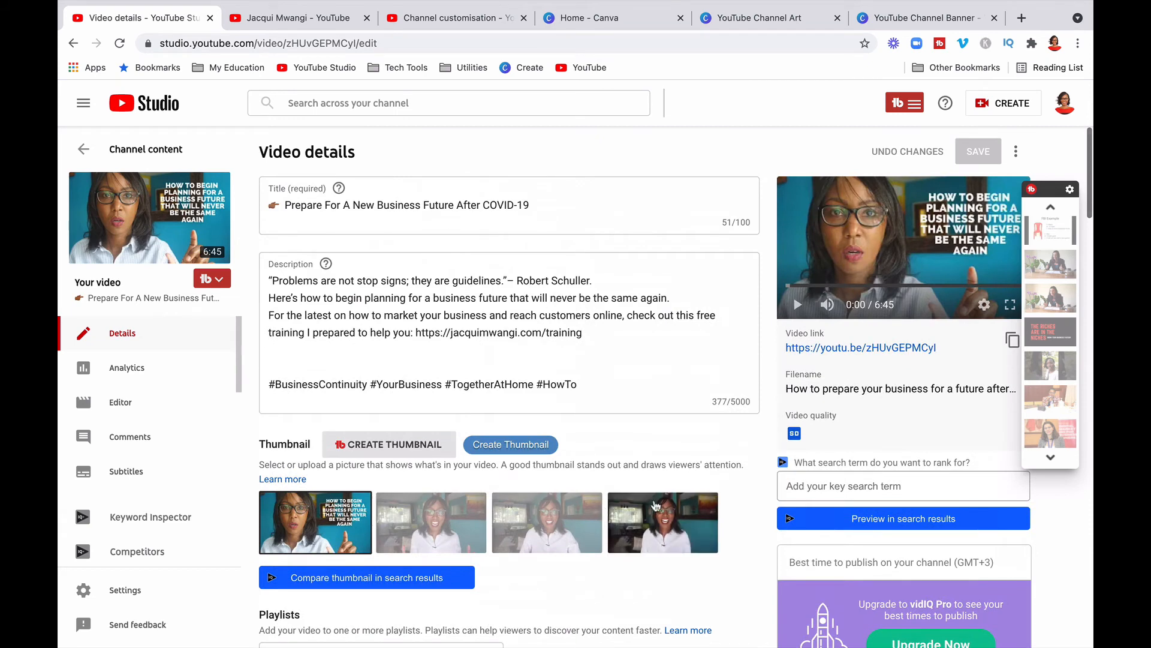
# Review the video's details, from title, description and thumbnail to the playlist, audience, visibility, end screen and cards settings.
pyautogui.scroll(-2, 420, 447)
pyautogui.scroll(-1, 435, 449)
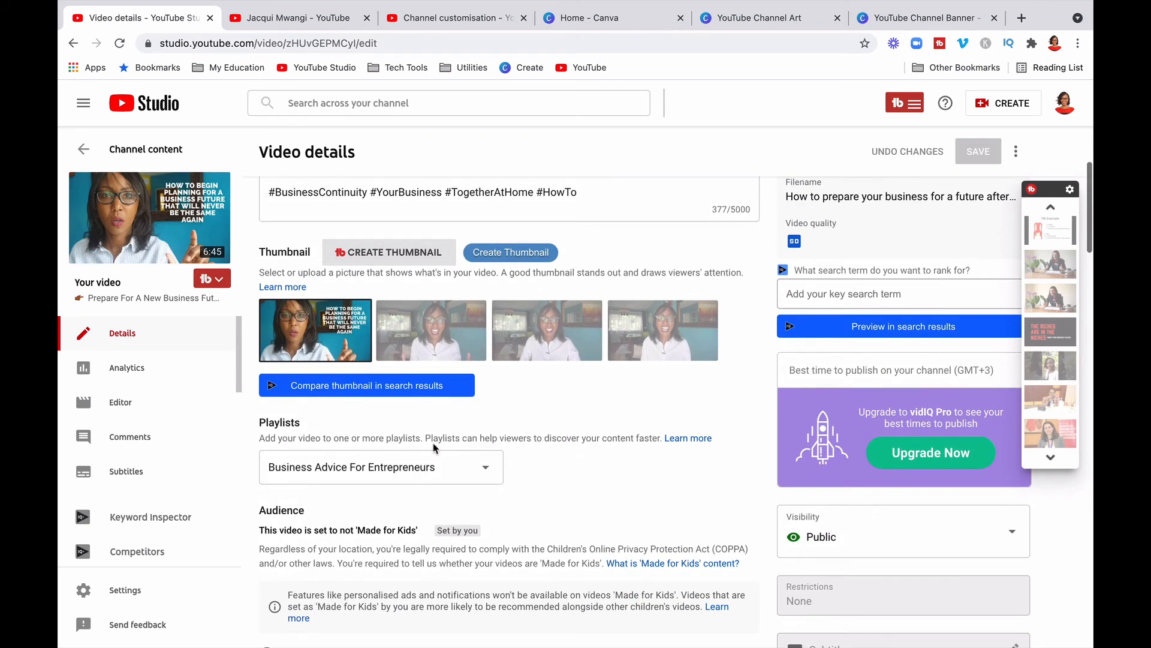
pyautogui.scroll(-5, 795, 387)
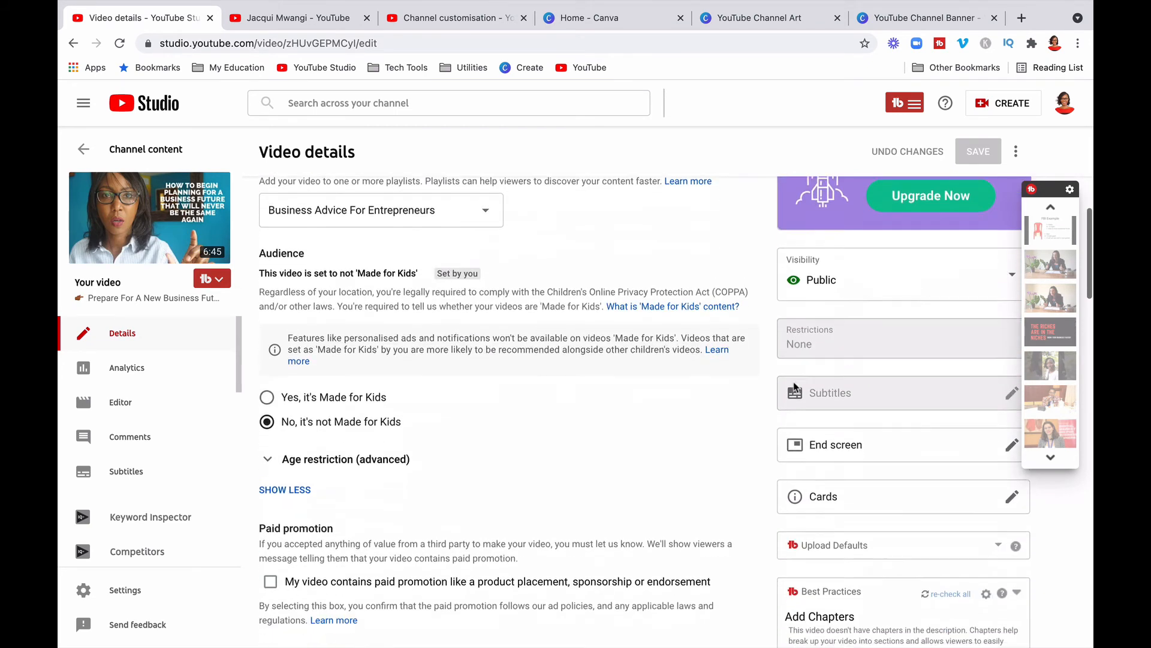
pyautogui.scroll(8, 598, 398)
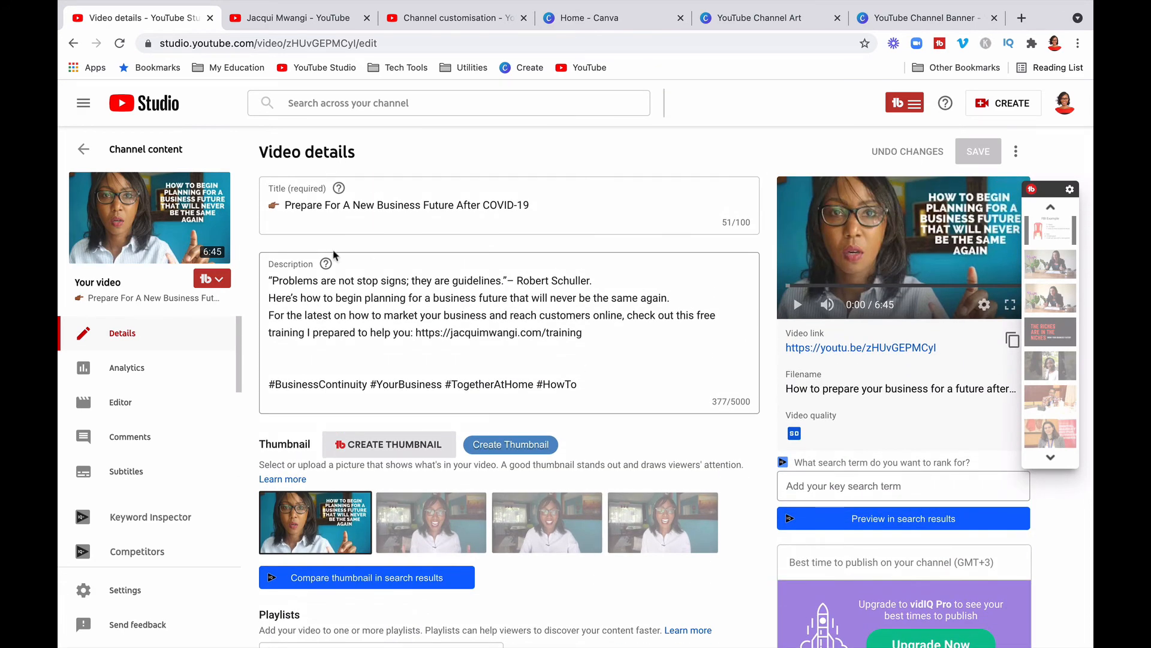
# Return to the channel customisation page and review its basic info: links, channel URLs, description and channel name.
pyautogui.click(441, 19)
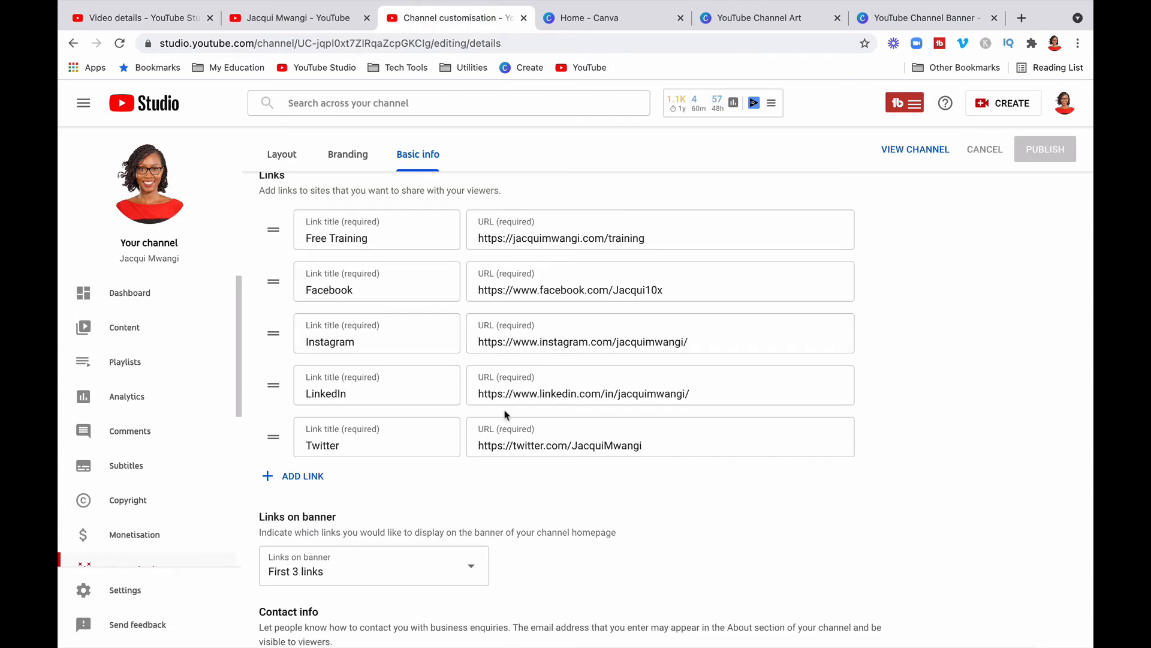
pyautogui.scroll(5, 505, 415)
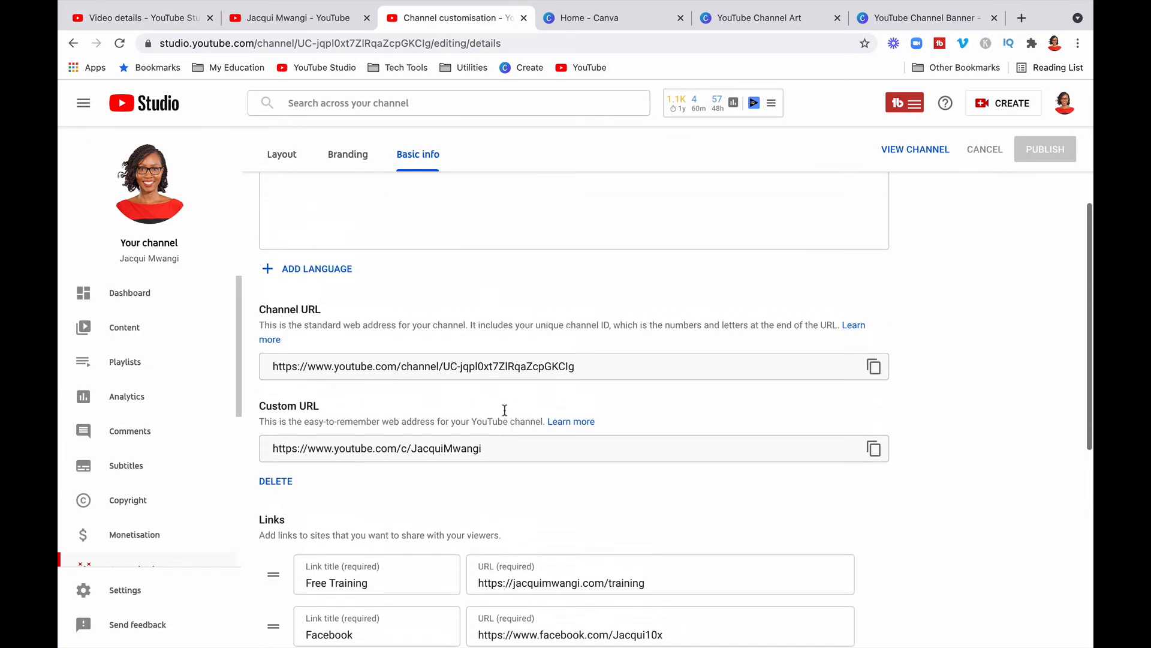
pyautogui.scroll(1, 505, 410)
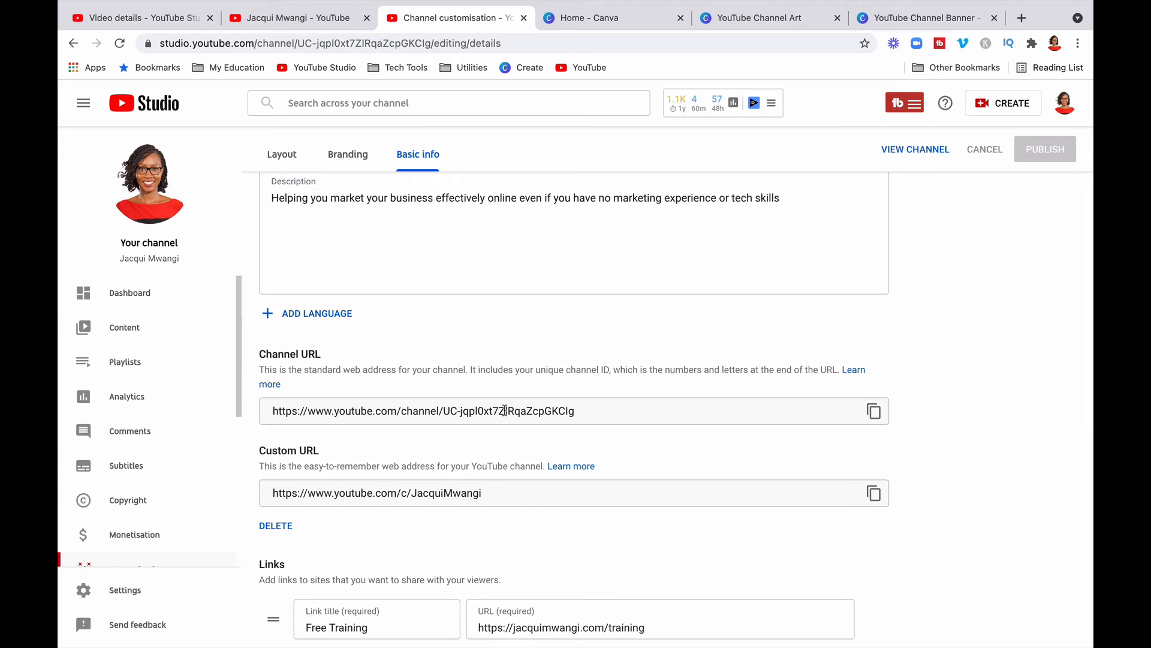
pyautogui.scroll(3, 511, 340)
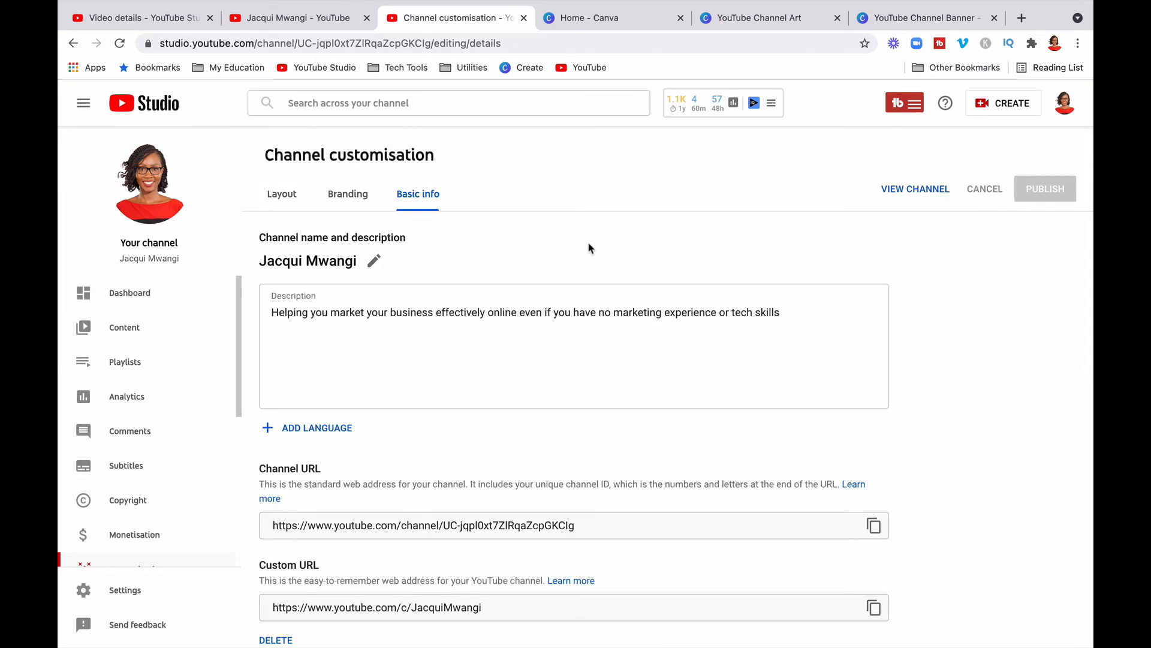
# Switch to Canva's home page and look over the available design types and the existing designs.
pyautogui.click(640, 22)
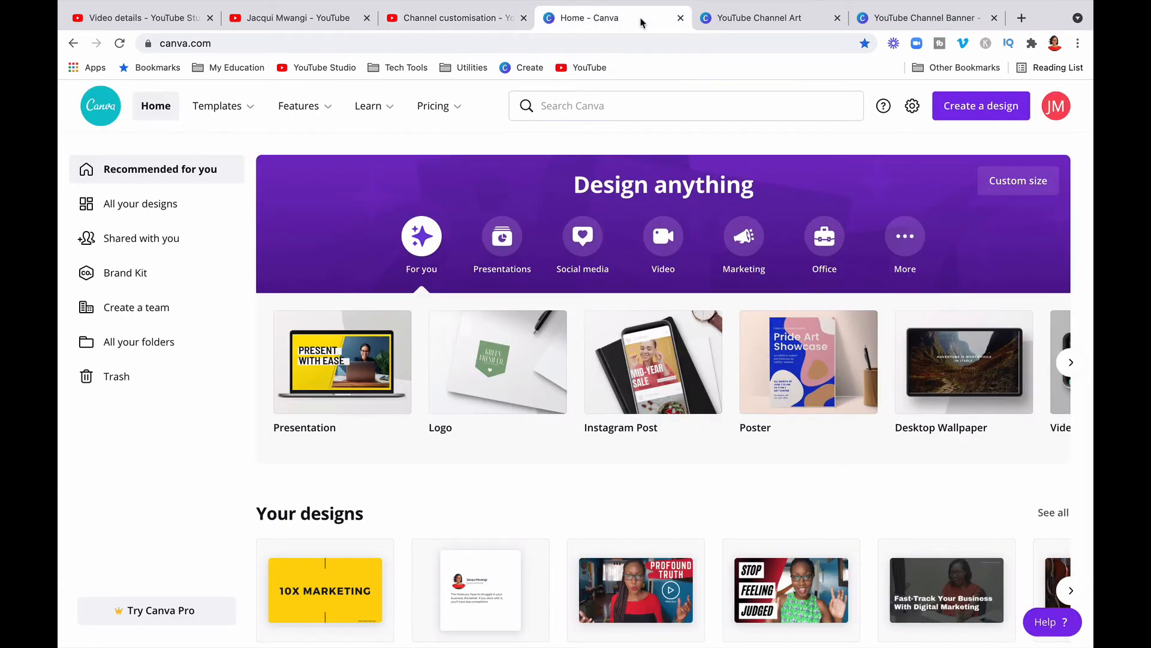
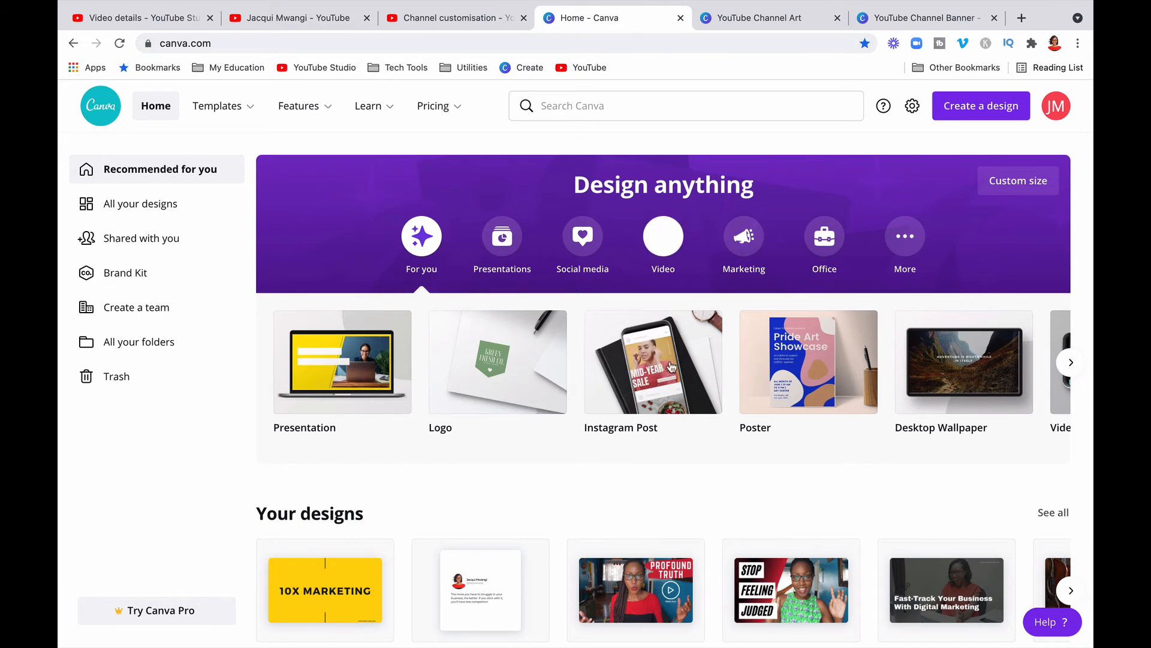
pyautogui.scroll(-2, 672, 367)
pyautogui.scroll(-1, 671, 367)
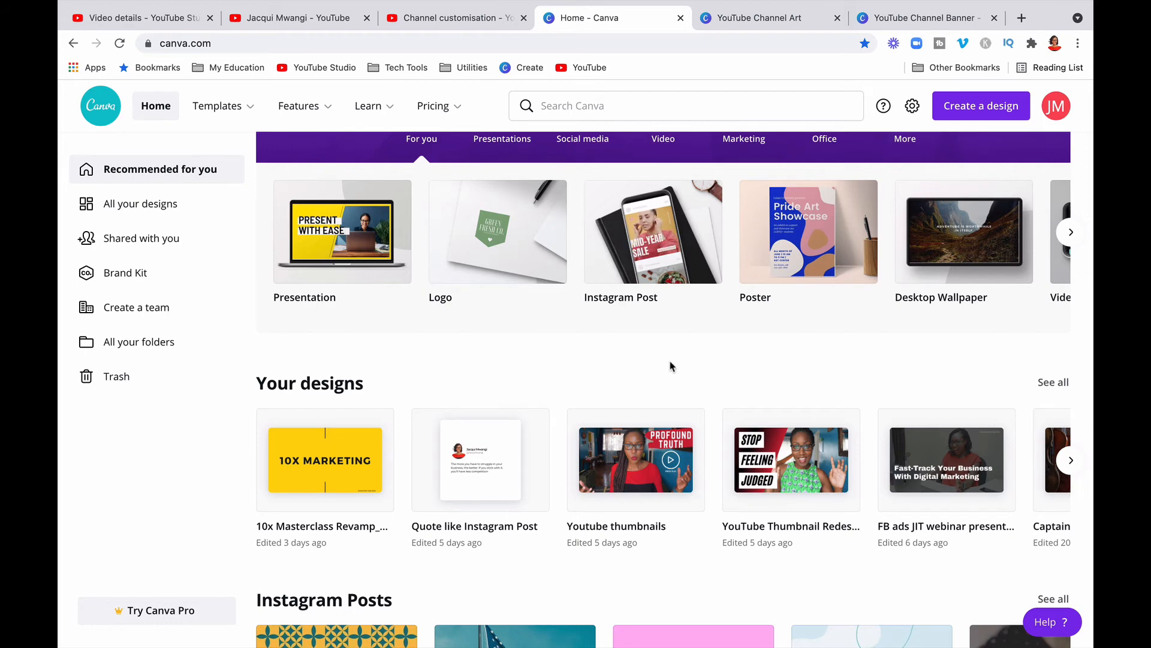
pyautogui.scroll(3, 672, 366)
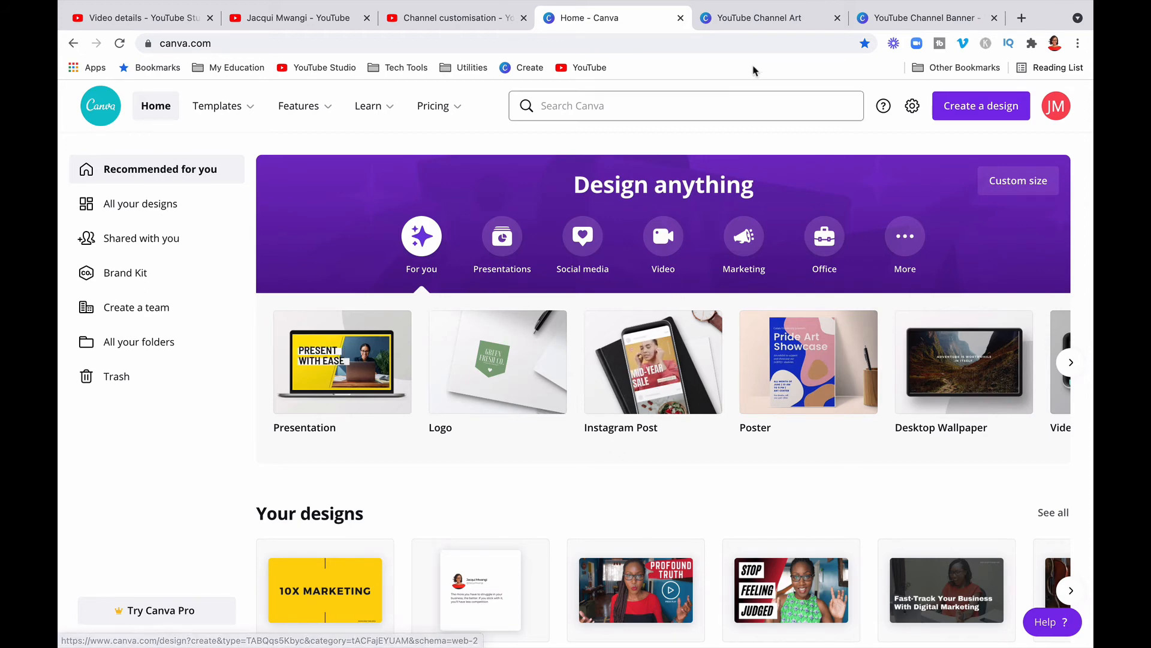
# Search Canva for "youtube" from its home page to find the YouTube Channel Art format.
pyautogui.click(797, 18)
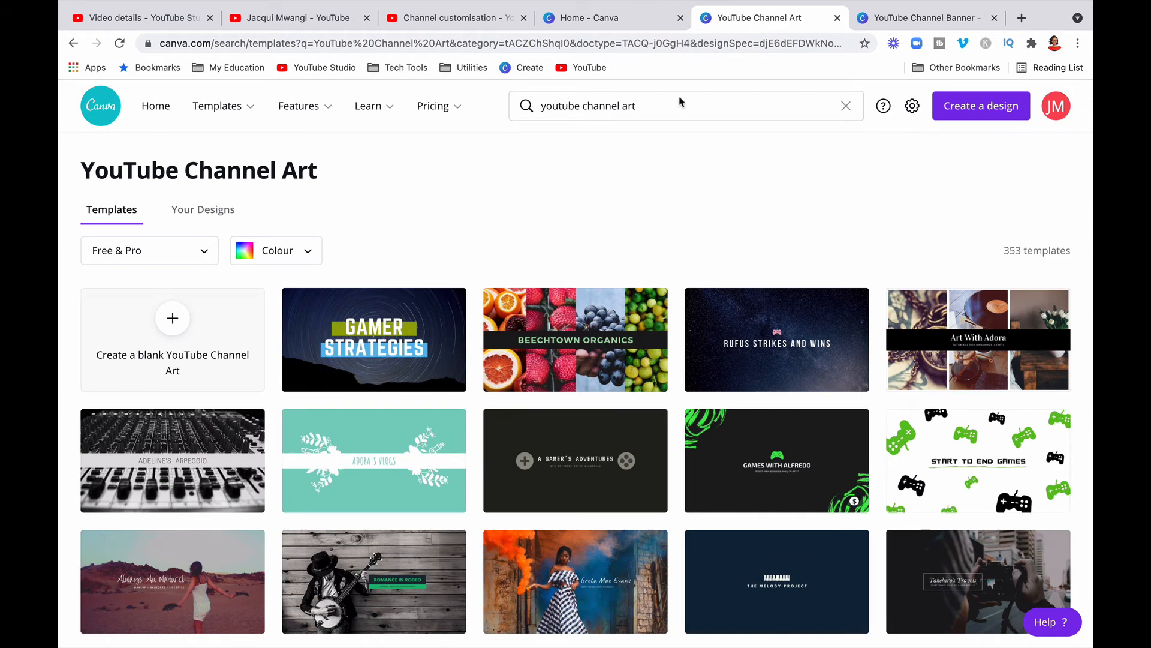
pyautogui.click(630, 18)
pyautogui.click(614, 105)
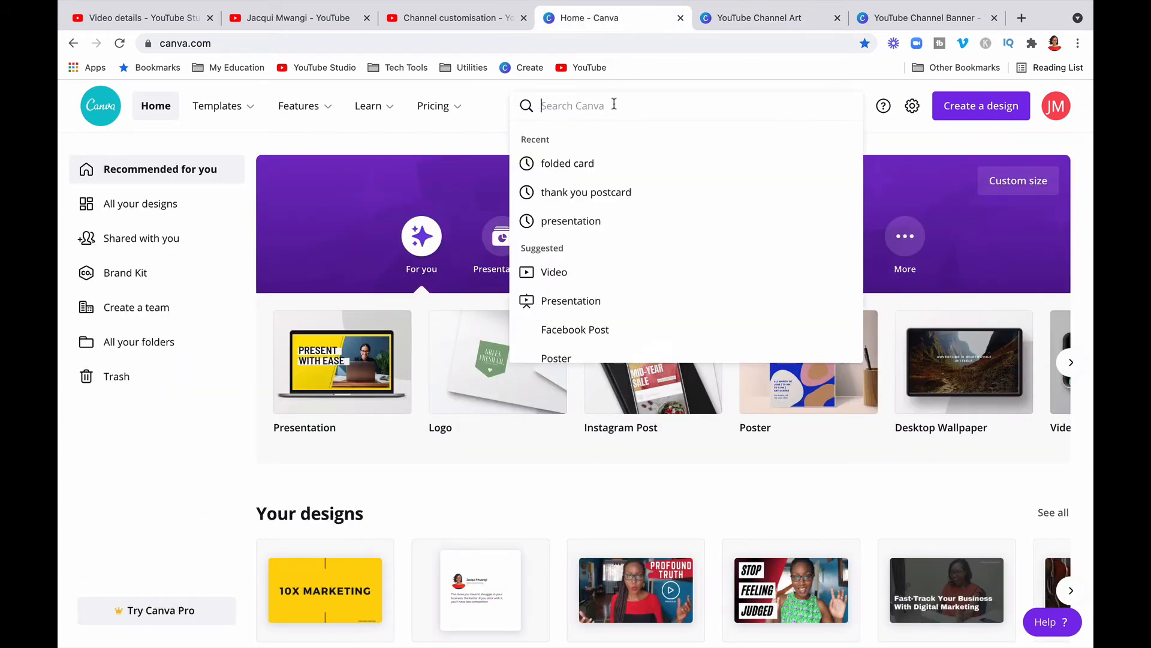
pyautogui.write('youtube')
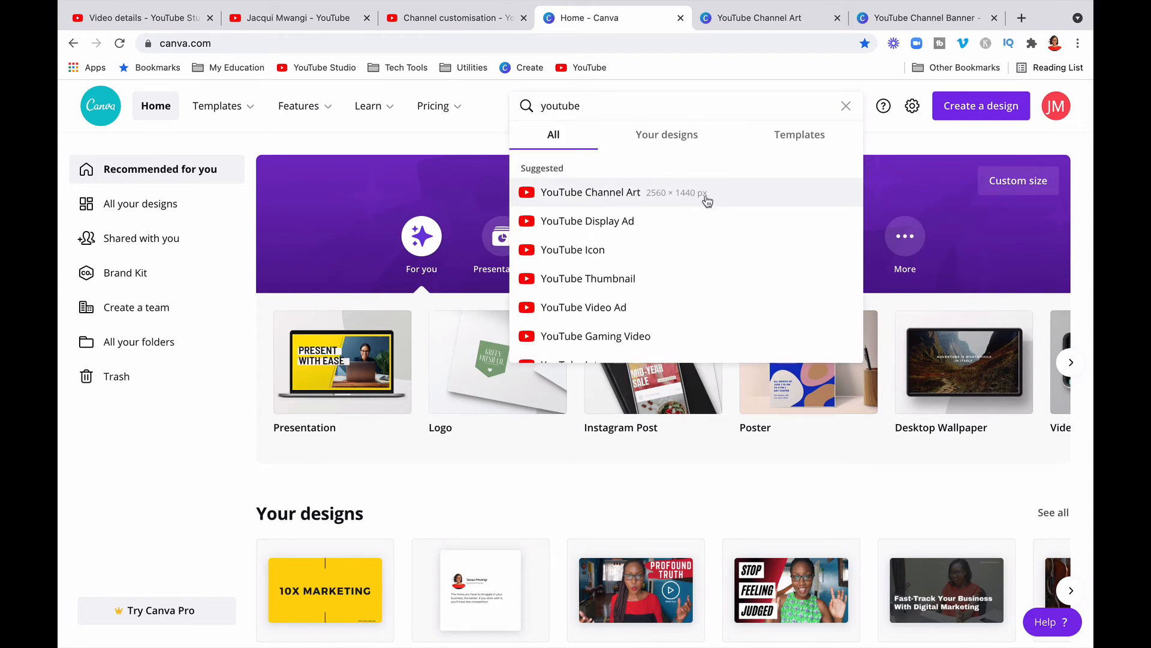
# Browse the YouTube Channel Art templates in the already open template results.
pyautogui.click(783, 20)
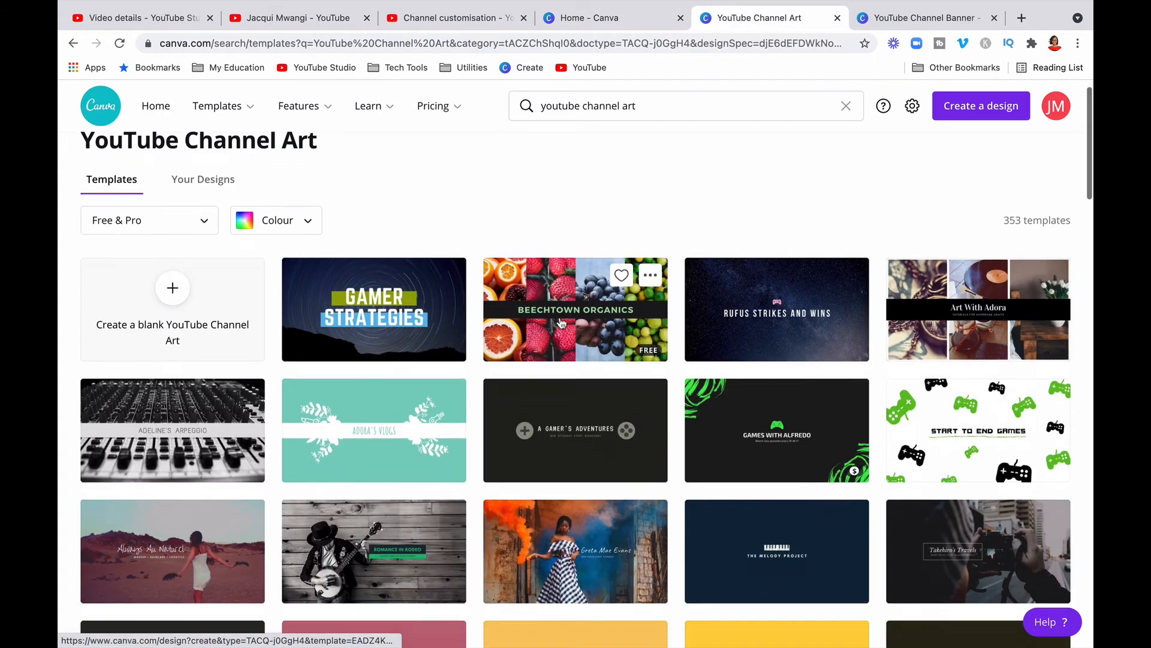
pyautogui.scroll(-7, 561, 323)
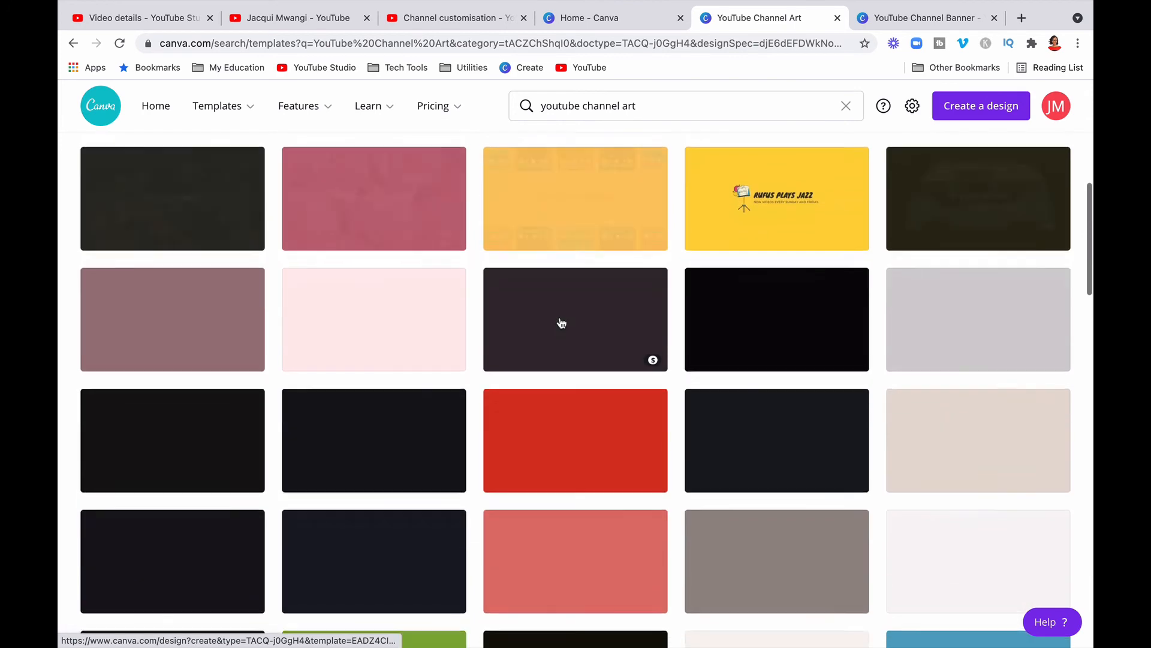
pyautogui.scroll(4, 561, 323)
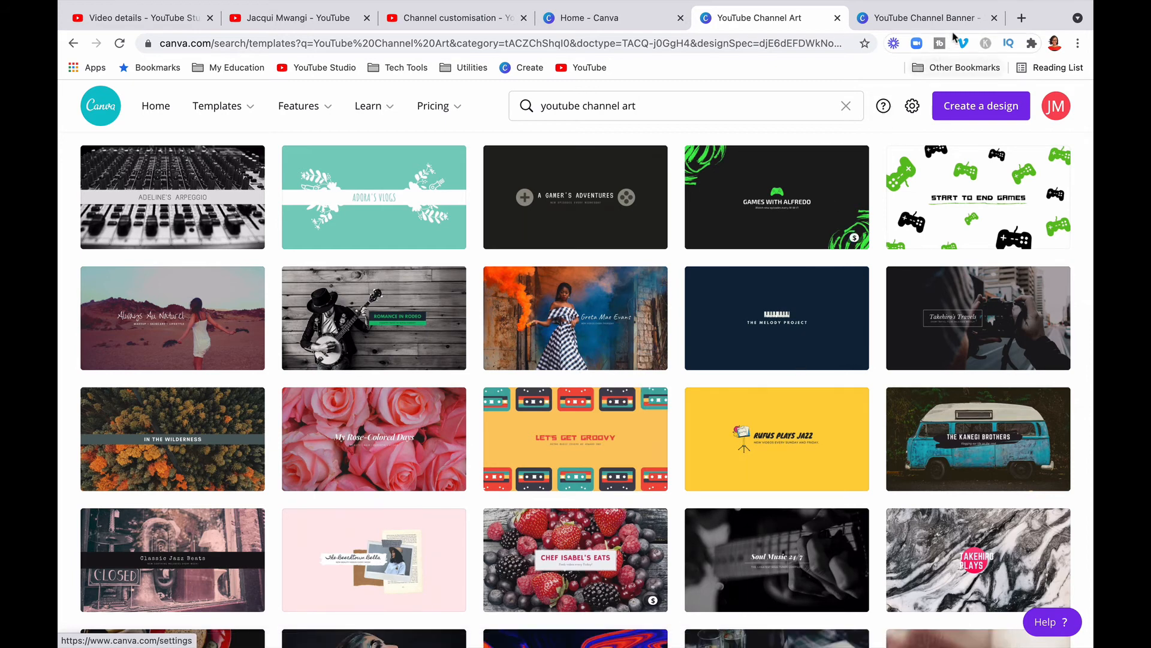
# Open the YouTube Channel Banner design and compare the banner versions on its pages.
pyautogui.click(970, 16)
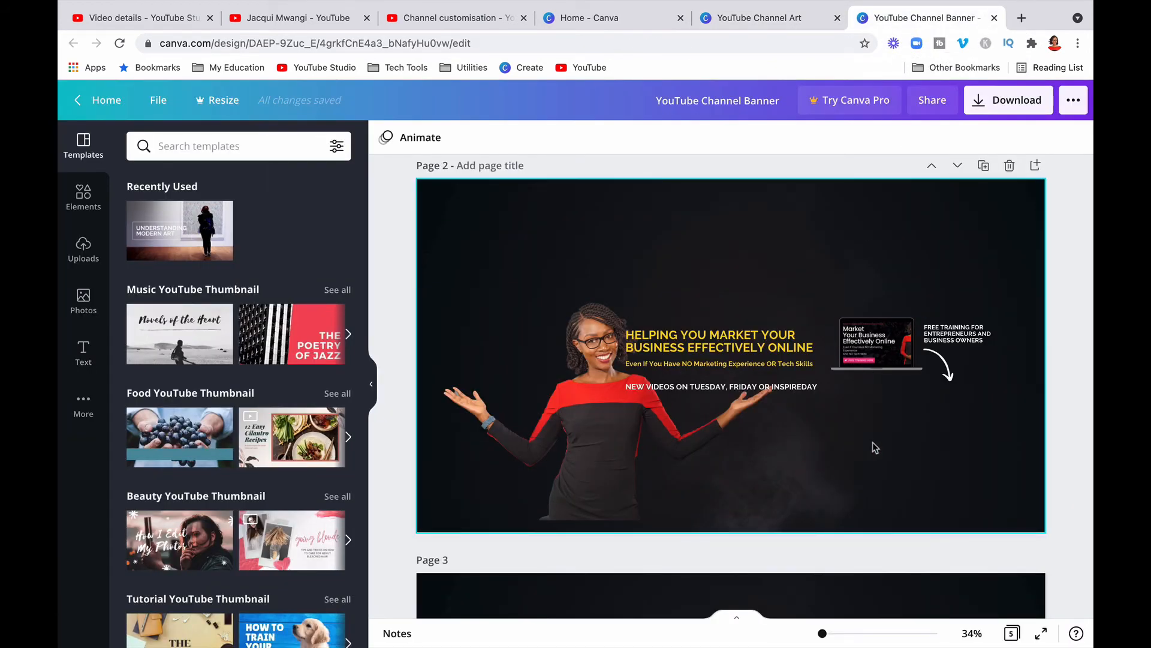
pyautogui.scroll(1, 873, 441)
pyautogui.scroll(-5, 873, 441)
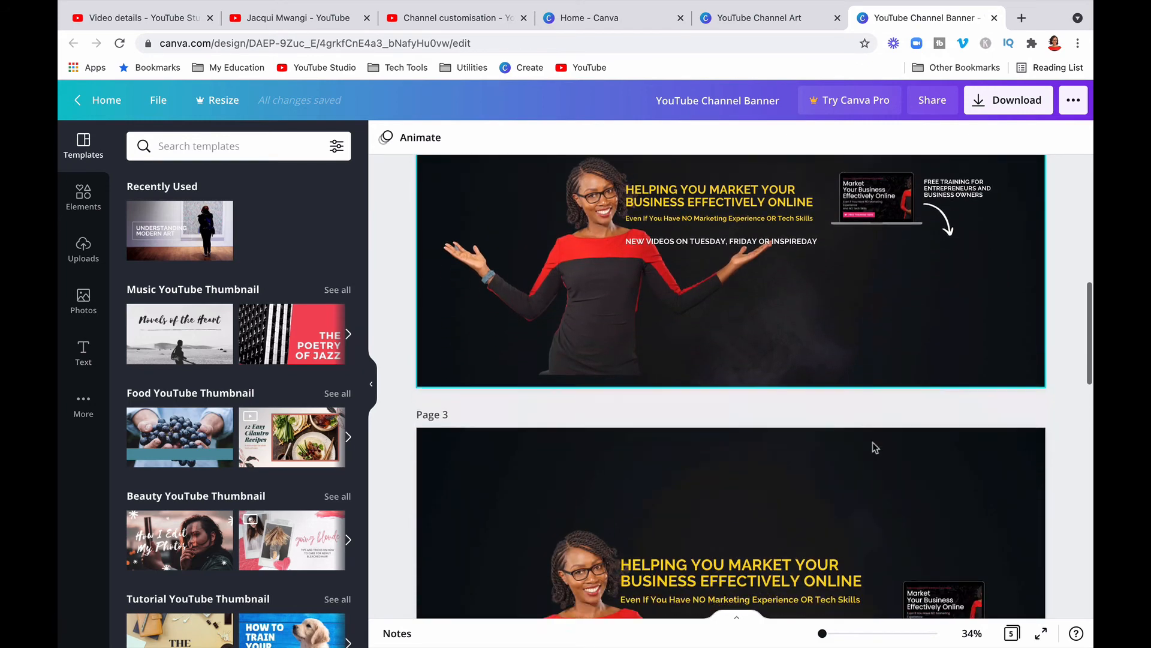
pyautogui.scroll(-2, 872, 446)
pyautogui.scroll(-4, 866, 343)
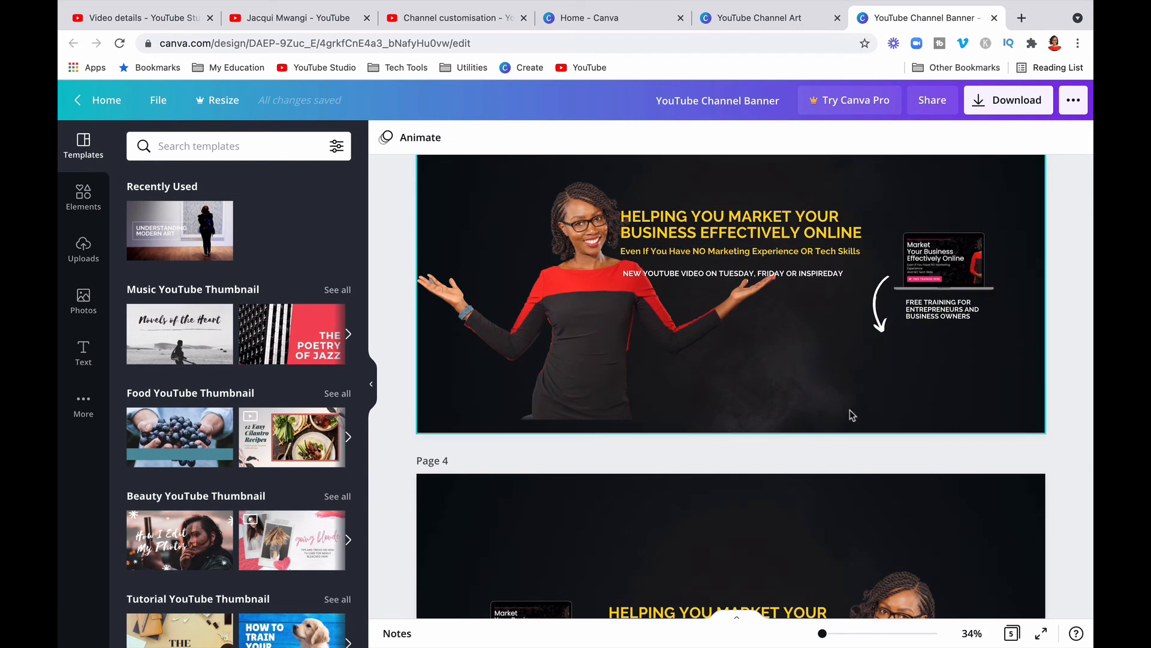
pyautogui.scroll(-2, 853, 415)
pyautogui.scroll(-8, 853, 415)
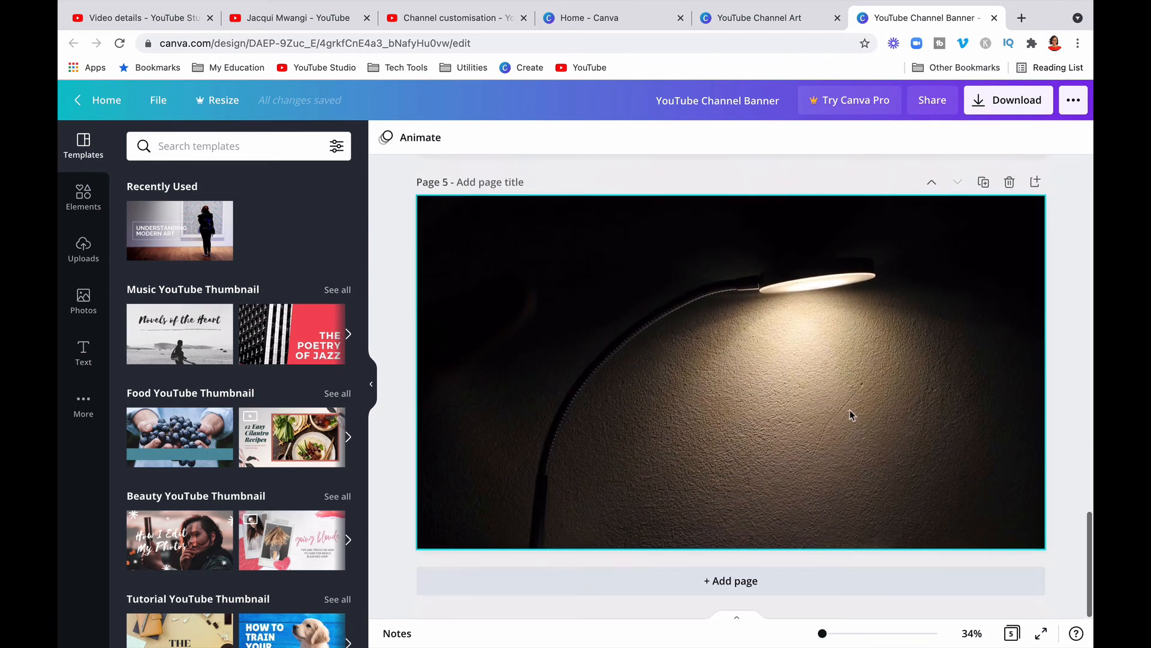
pyautogui.scroll(2, 850, 413)
pyautogui.scroll(5, 851, 409)
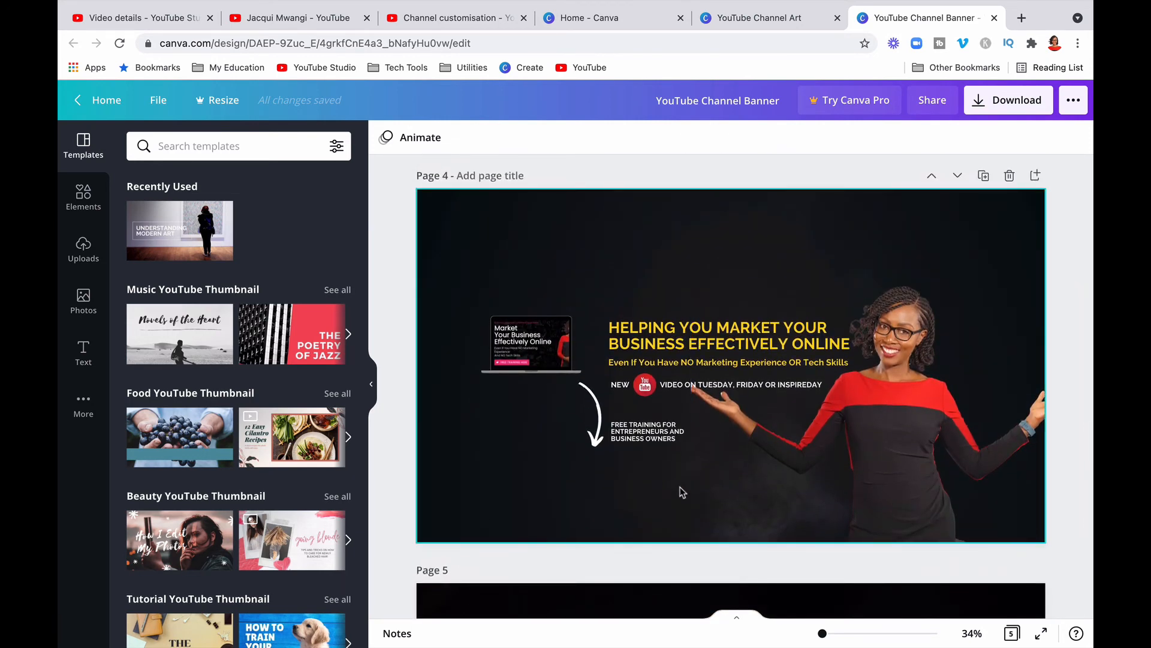
pyautogui.scroll(3, 682, 490)
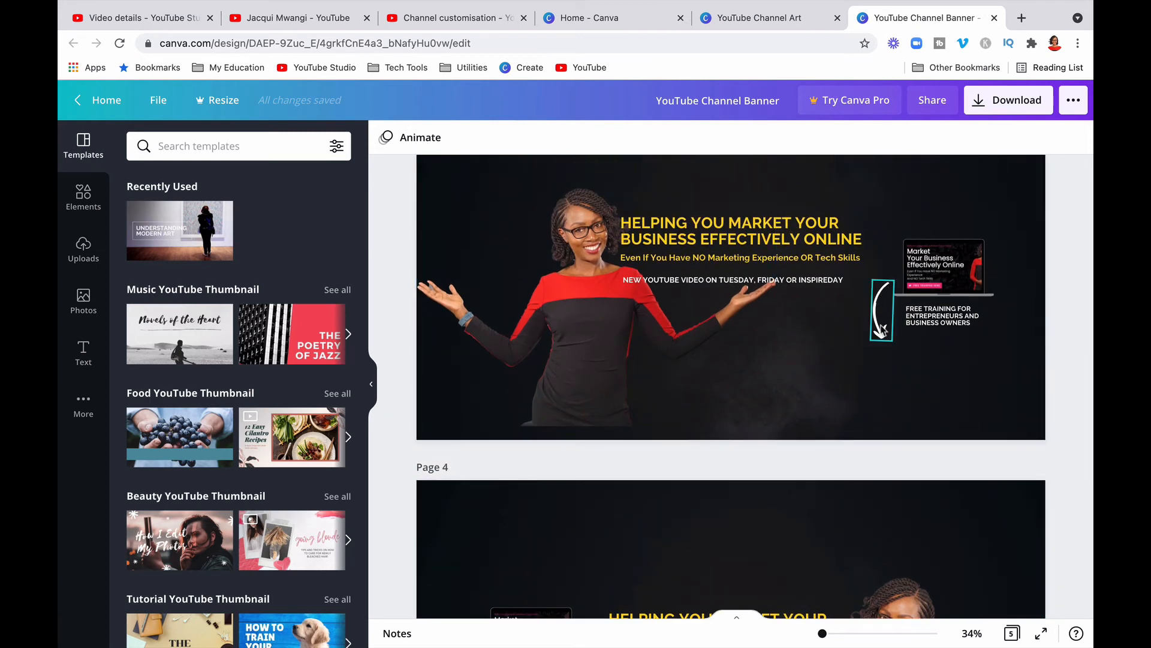
# Try shifting the white curved arrow on page 3 closer to the headline text, and undo the move.
pyautogui.moveTo(882, 328); pyautogui.dragTo(857, 328)
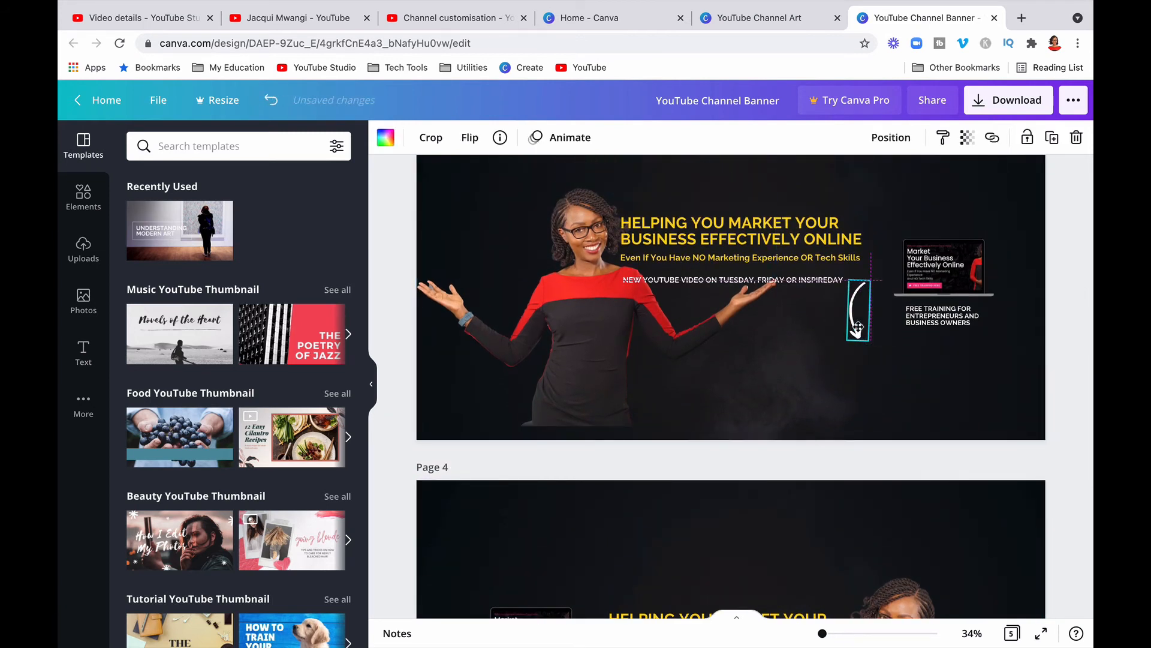
pyautogui.click(867, 398)
pyautogui.press('super+z')
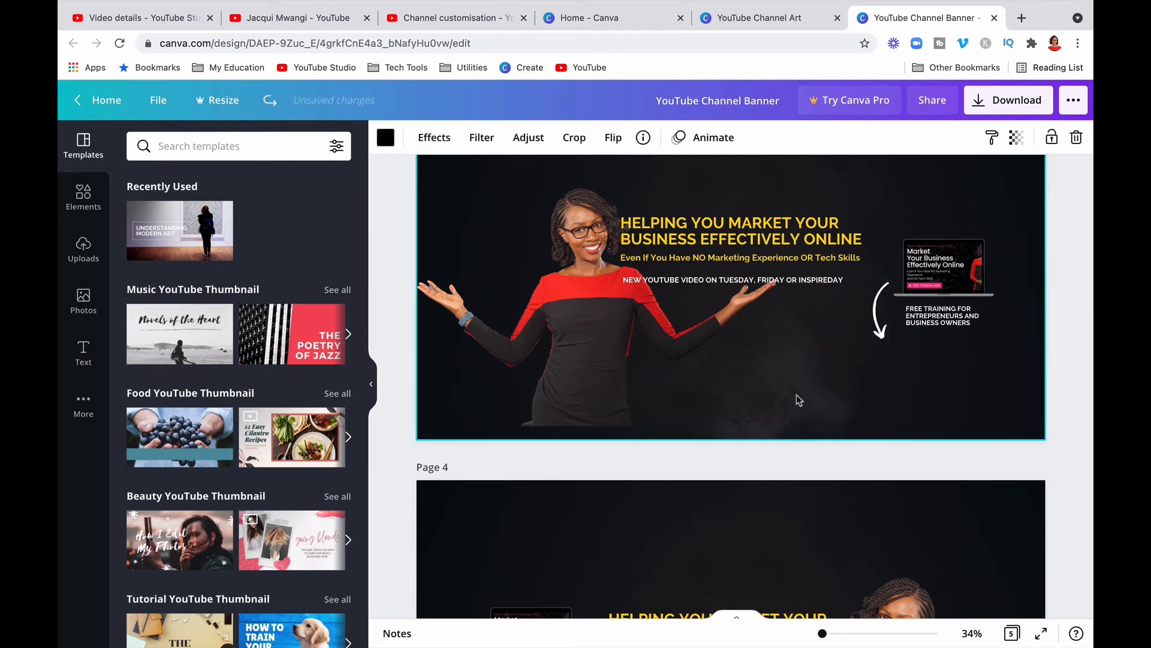
# Compare the page 3 banner design with the banner on the live YouTube channel page.
pyautogui.scroll(3, 798, 399)
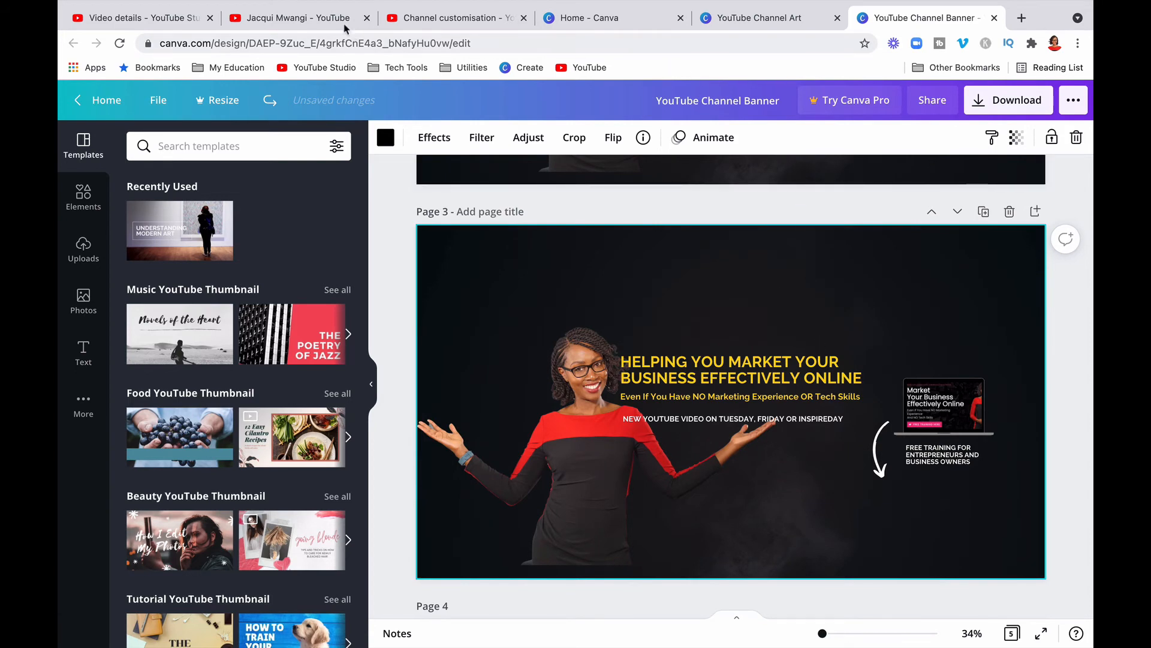
pyautogui.click(315, 16)
pyautogui.scroll(10, 409, 204)
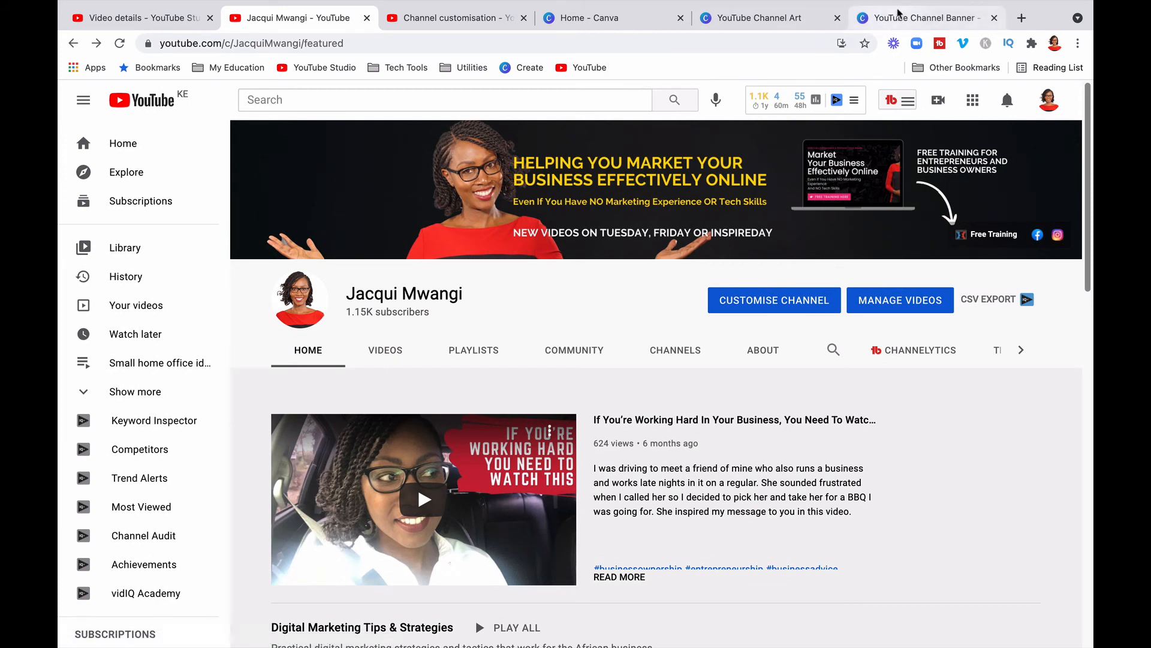
# Create a new design from the YouTube Channel Art template showing a woman with orange smoke.
pyautogui.click(795, 18)
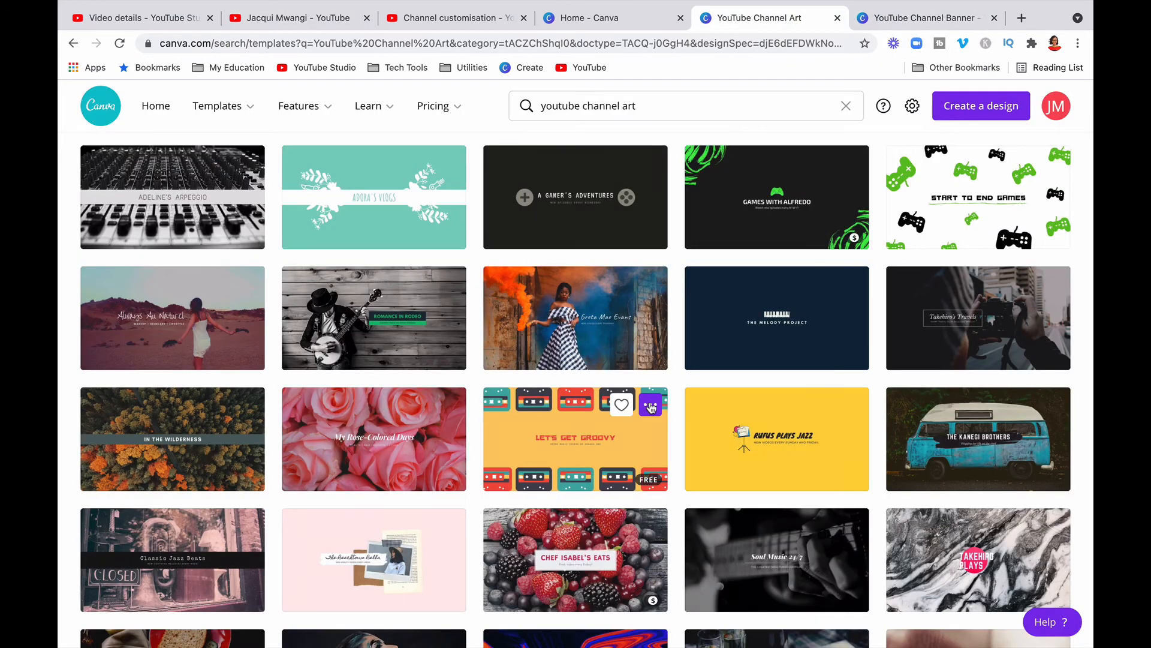
pyautogui.click(610, 335)
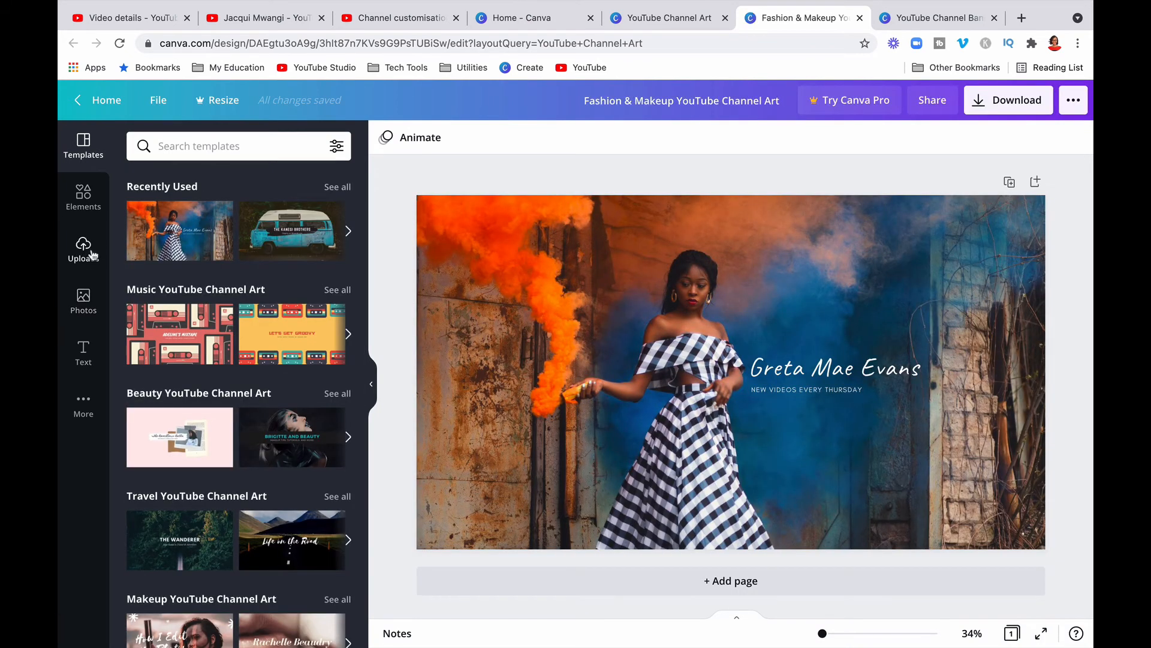
# Browse the stock photo library and search it for "interior design".
pyautogui.click(88, 310)
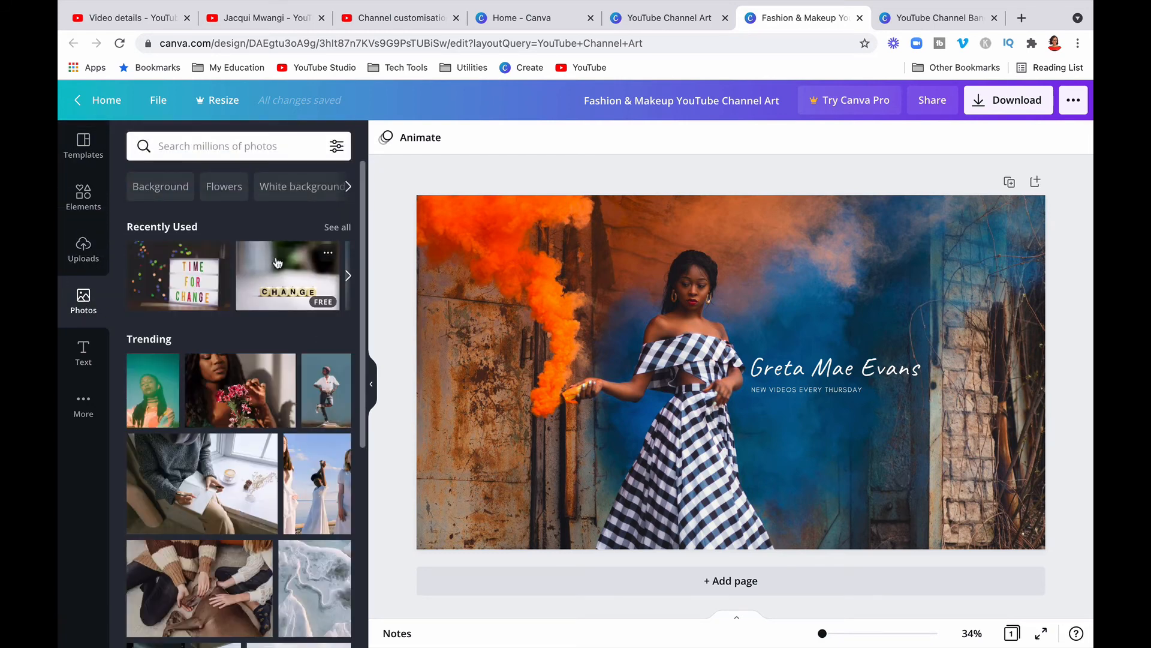
pyautogui.scroll(-1, 180, 523)
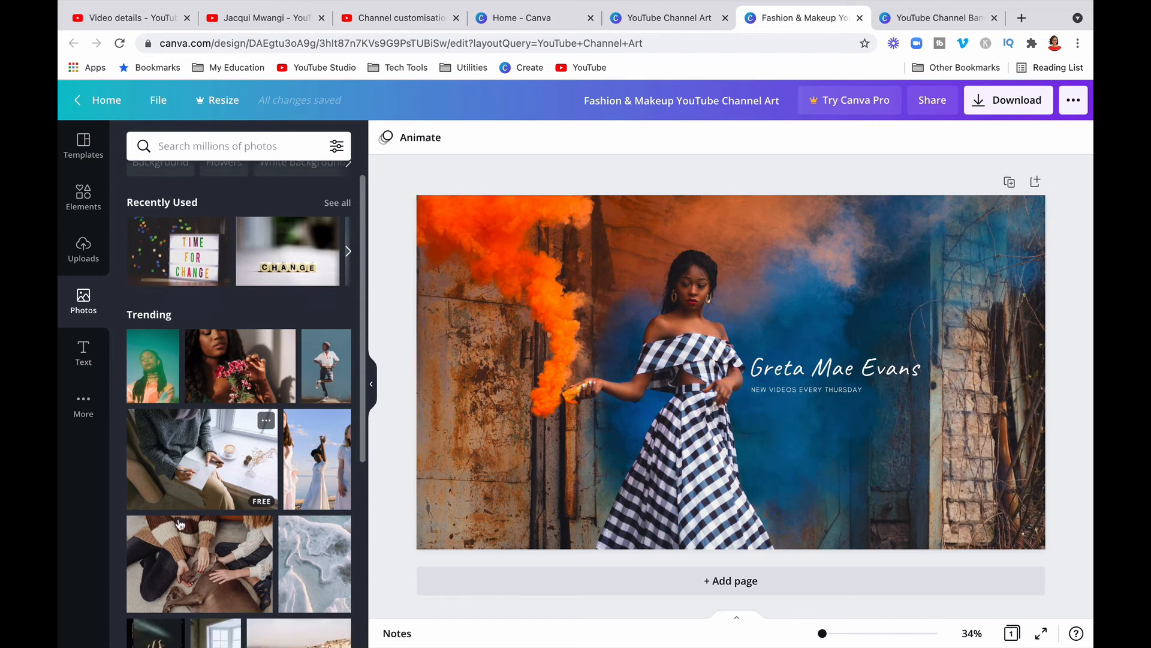
pyautogui.scroll(-3, 180, 524)
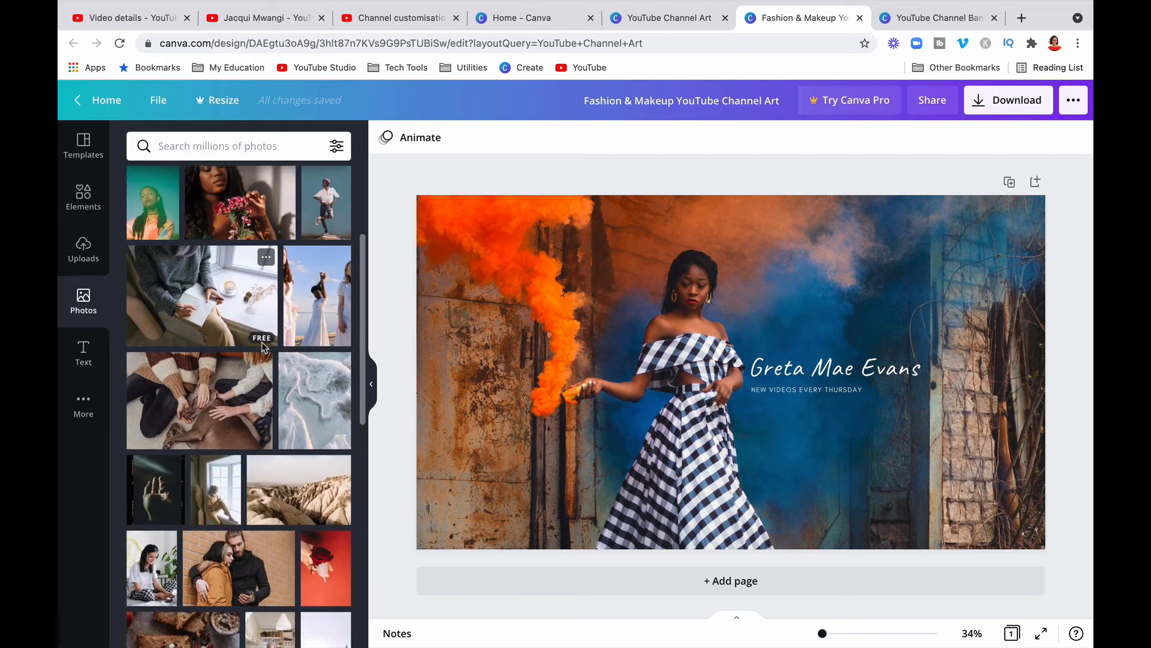
pyautogui.scroll(-6, 258, 371)
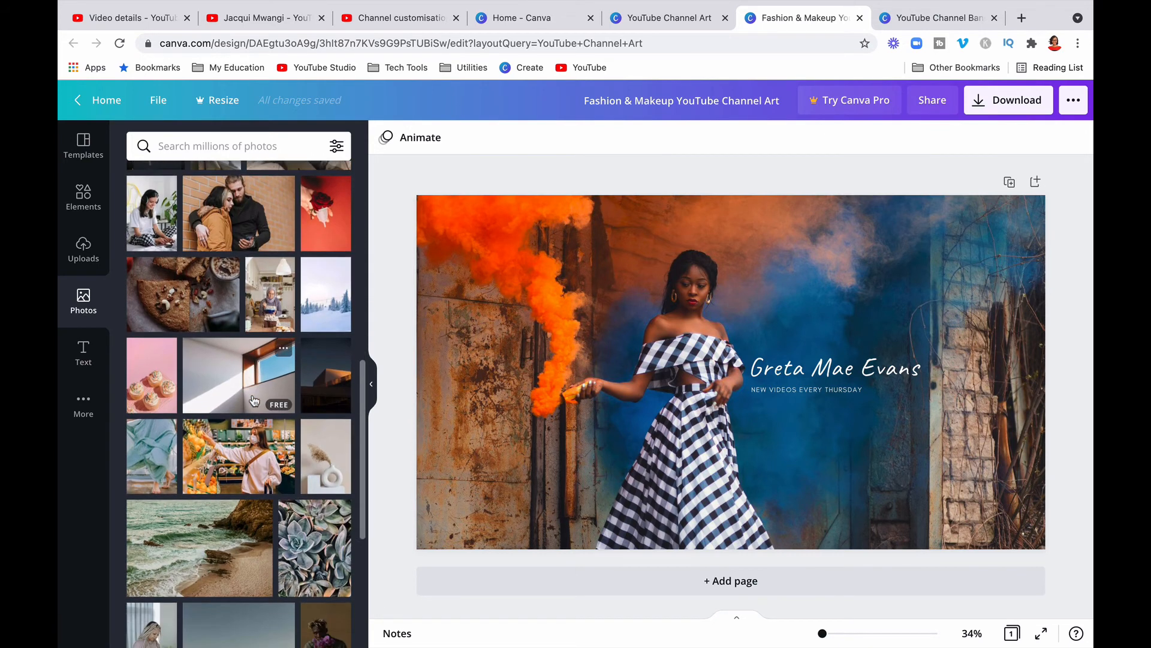
pyautogui.scroll(-5, 254, 400)
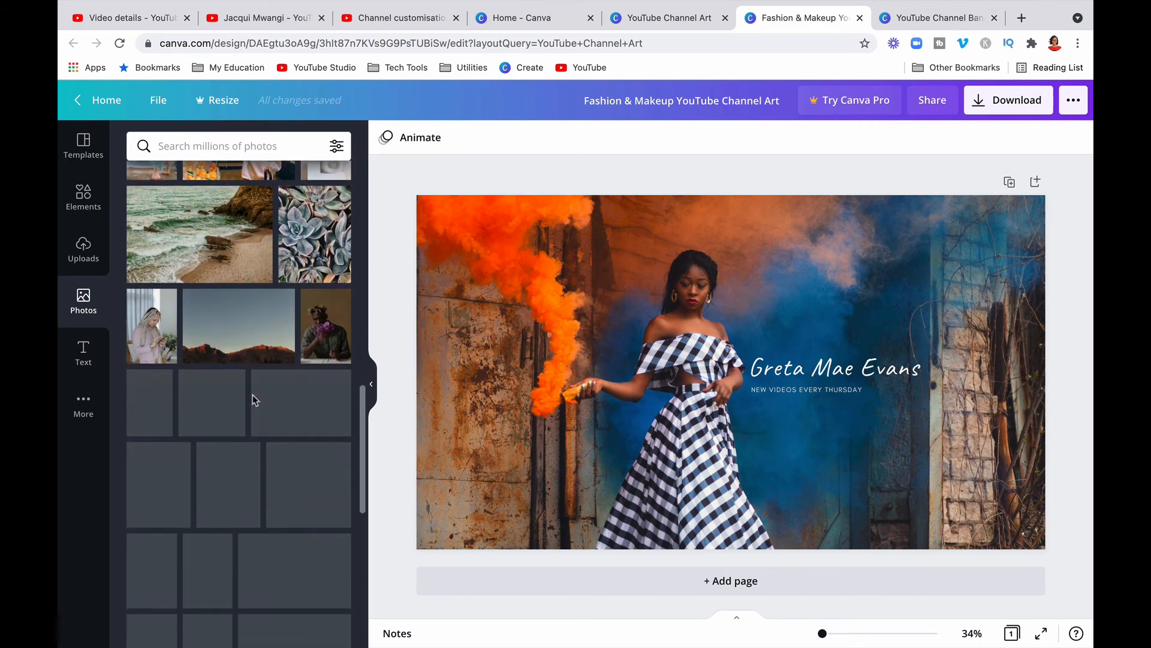
pyautogui.click(241, 150)
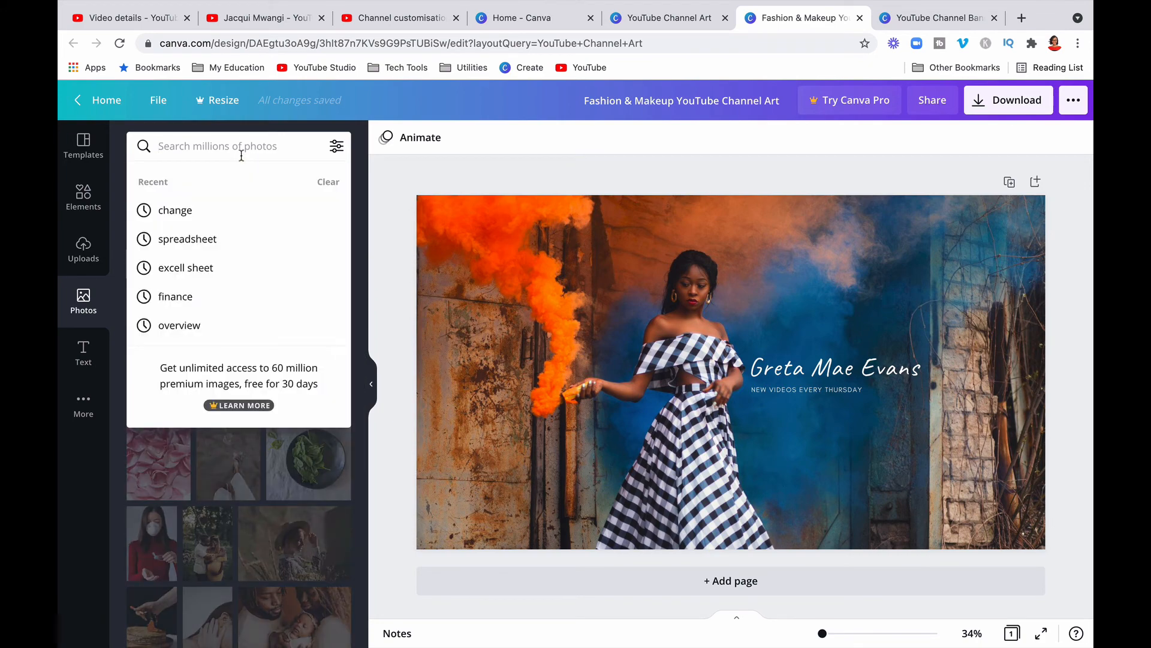
pyautogui.write('d')
pyautogui.press('BackSpace')
pyautogui.write('painting')
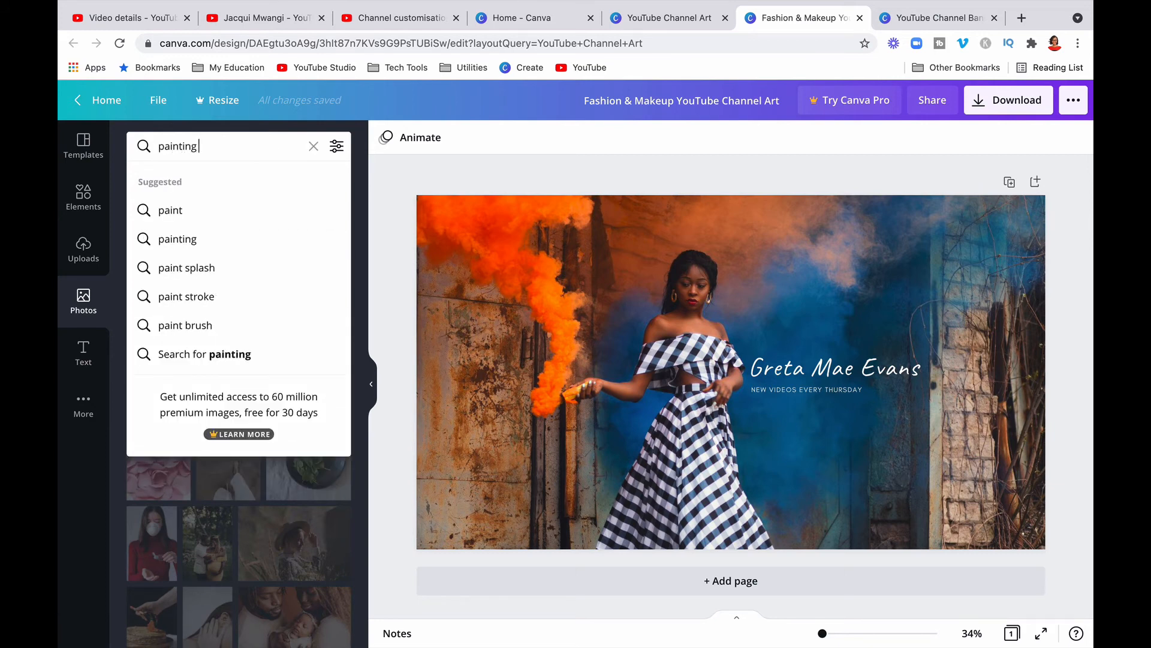
pyautogui.press('super+a')
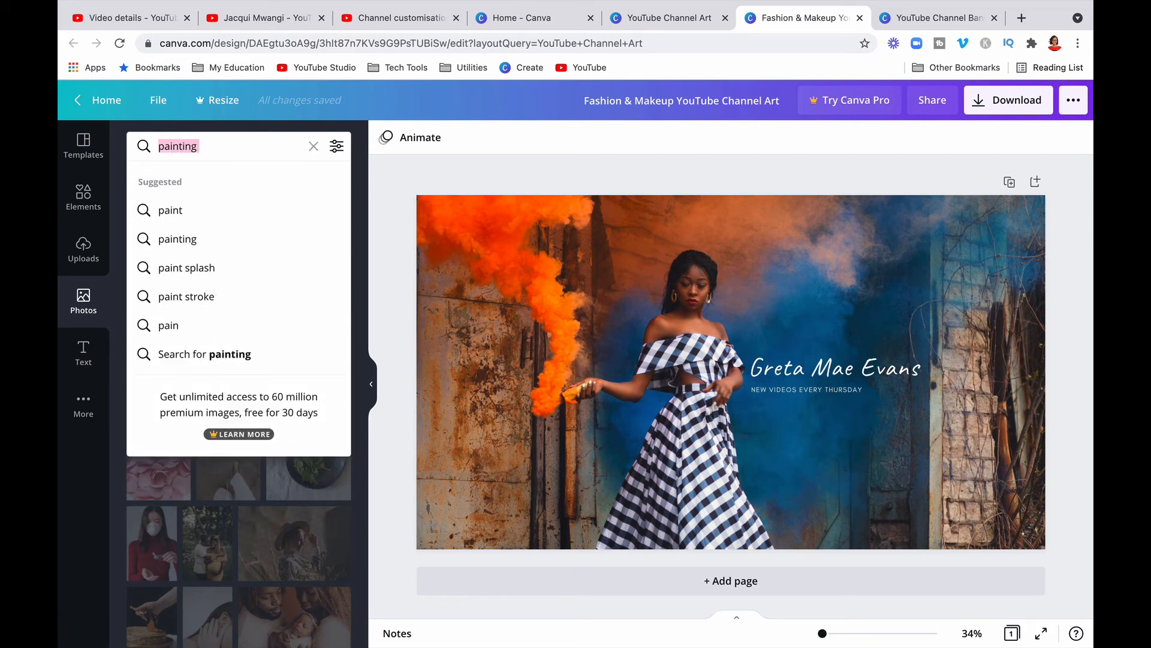
pyautogui.write('interior design')
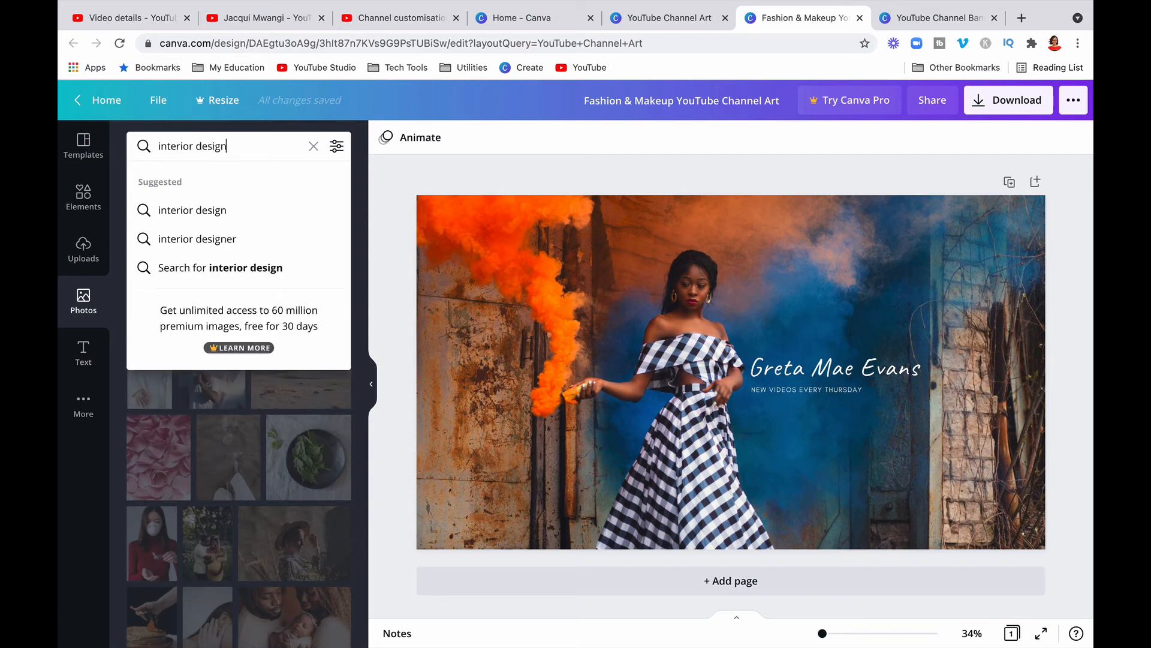
pyautogui.press('Return')
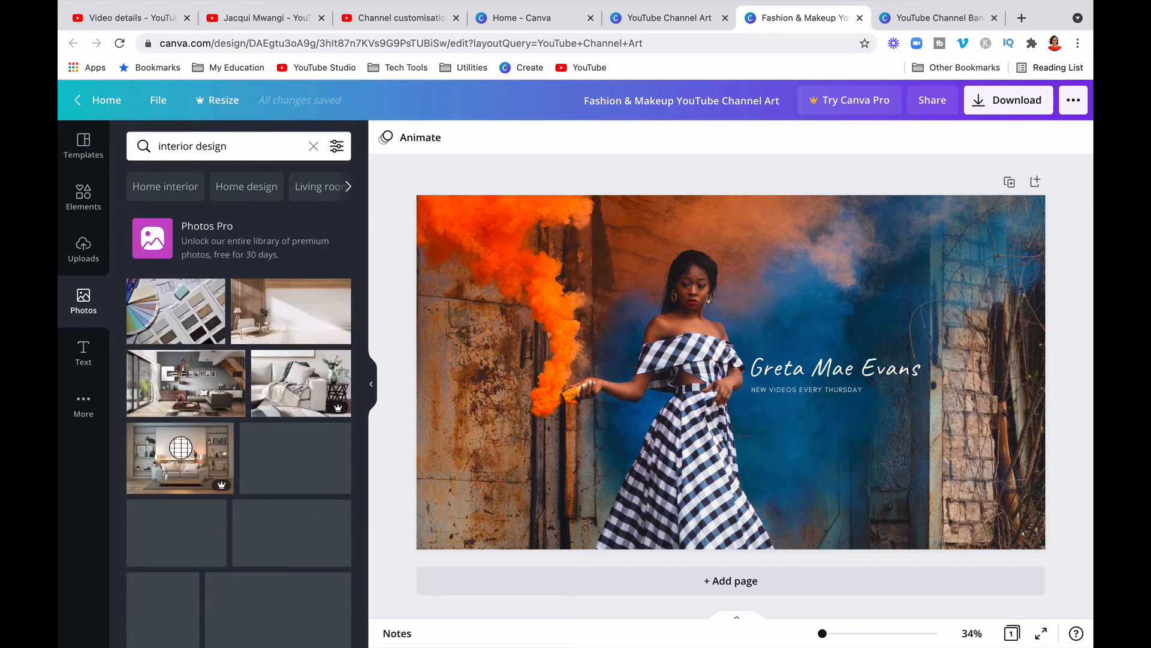
# Replace the template's background image with the free interior design photo of fabric and colour swatches.
pyautogui.scroll(-3, 205, 331)
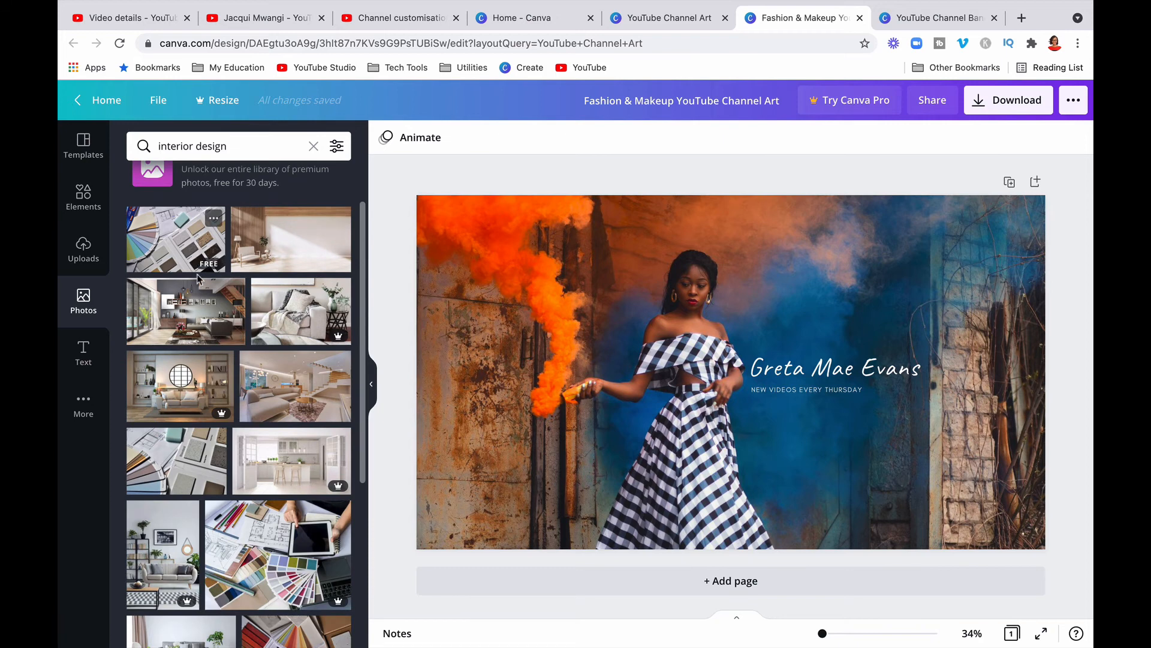
pyautogui.moveTo(217, 418)
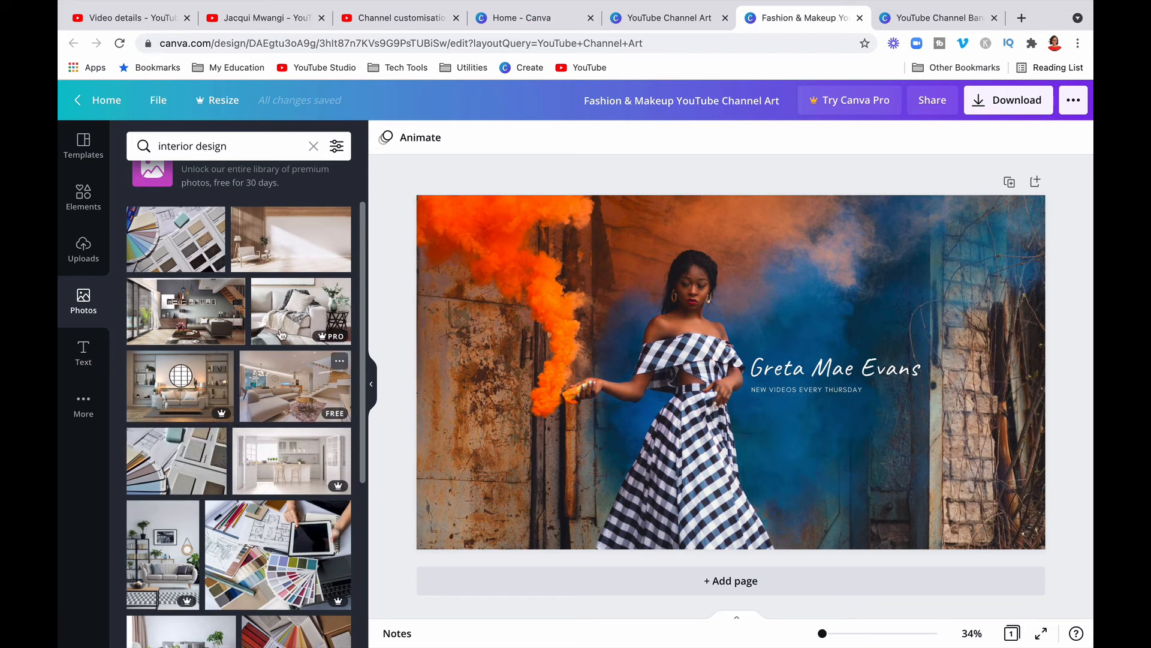
pyautogui.scroll(-3, 292, 370)
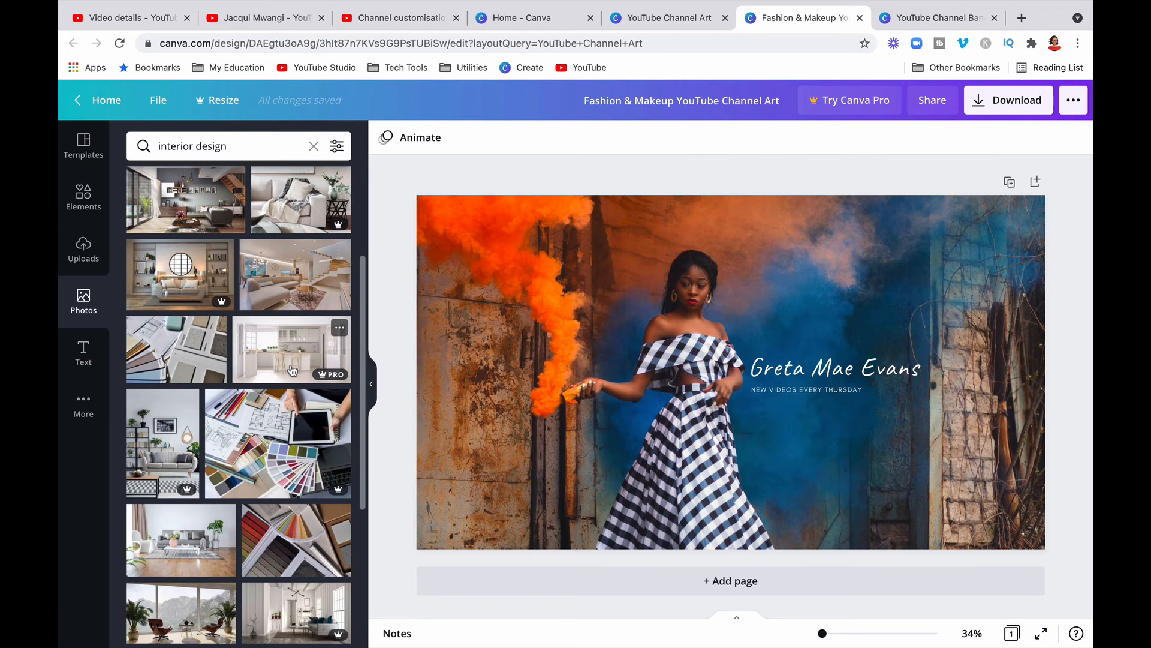
pyautogui.scroll(-6, 292, 369)
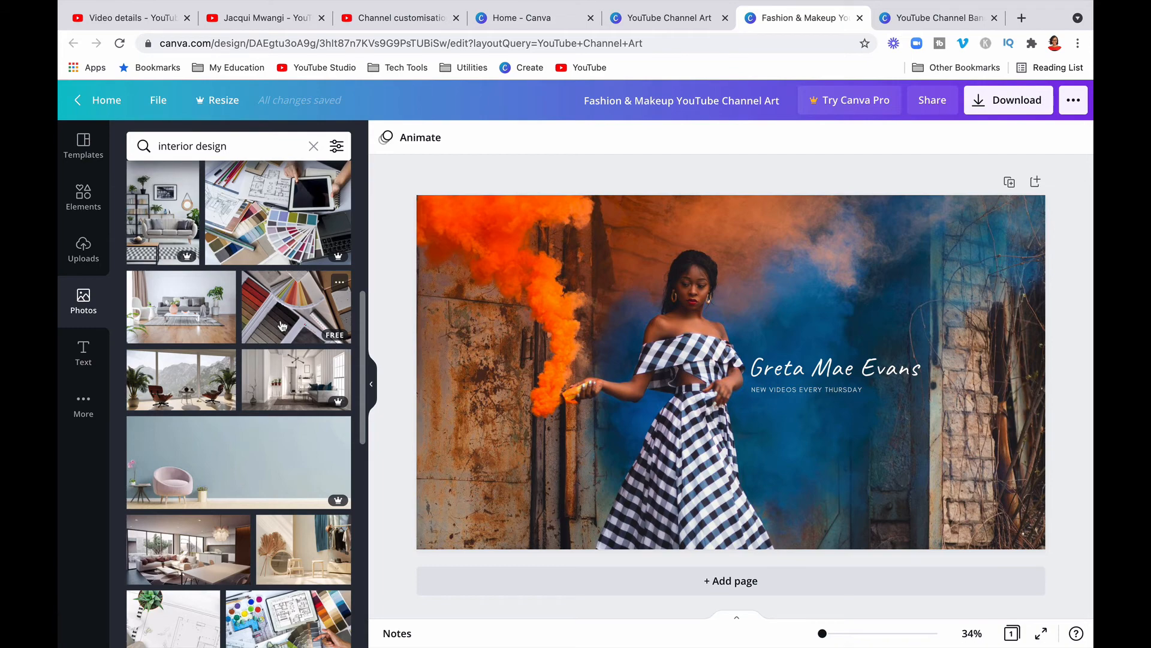
pyautogui.moveTo(281, 326); pyautogui.dragTo(462, 332)
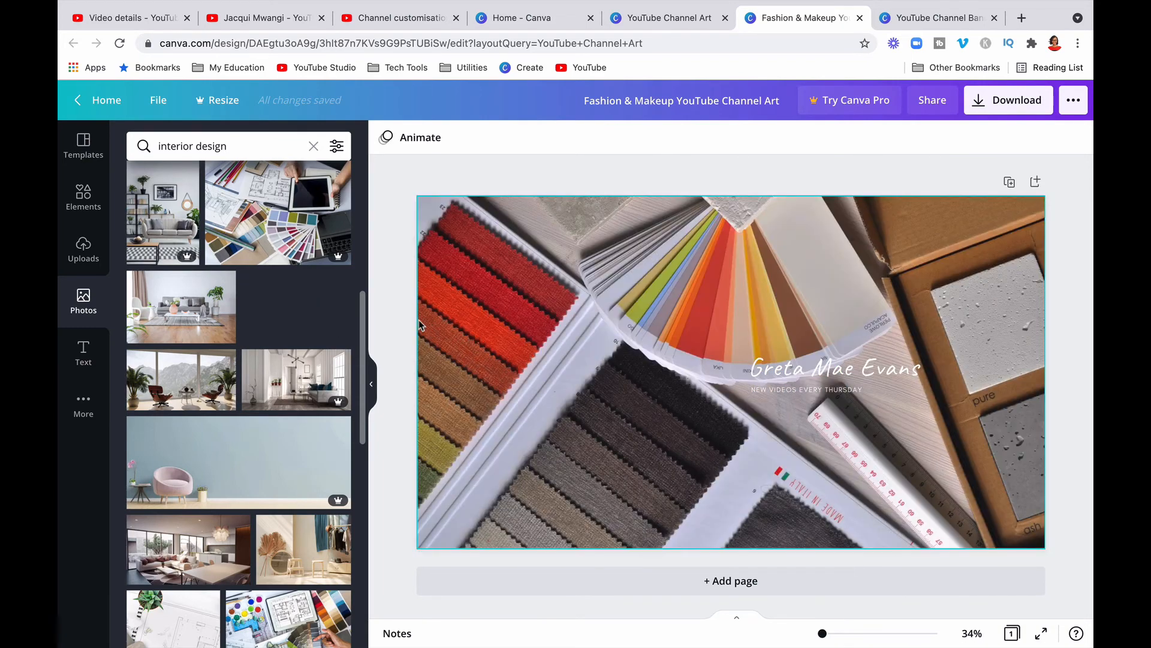
pyautogui.moveTo(420, 325); pyautogui.dragTo(420, 327)
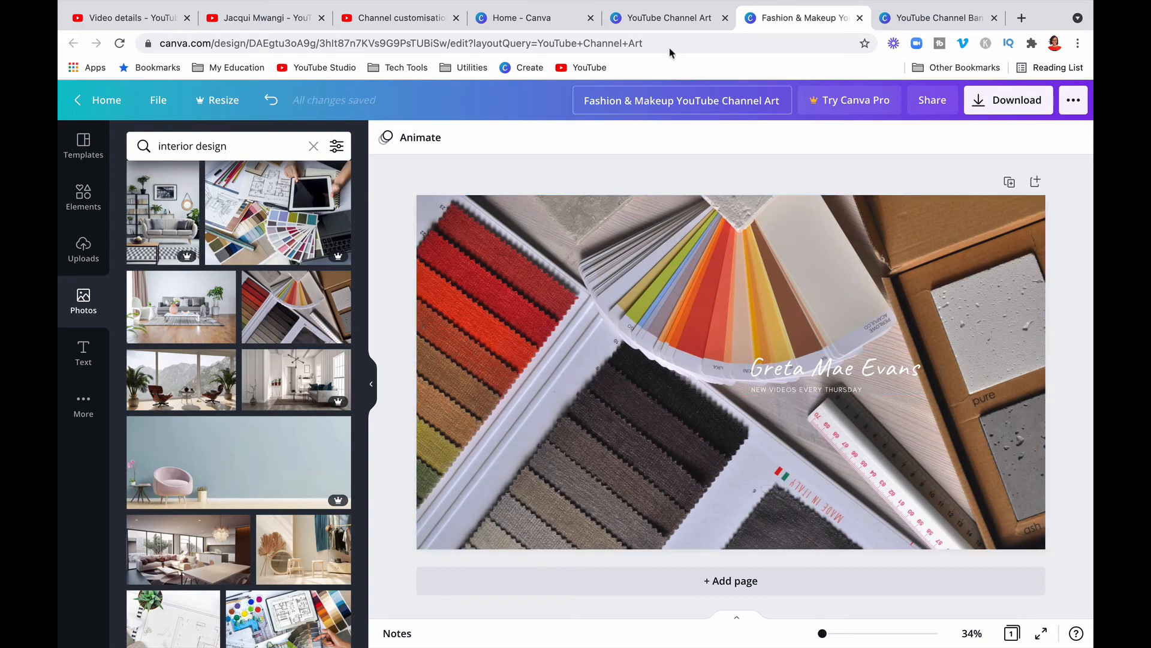
# Search the Canva templates for "youtube" and return to the Fashion & Makeup YouTube Channel Art design.
pyautogui.click(669, 18)
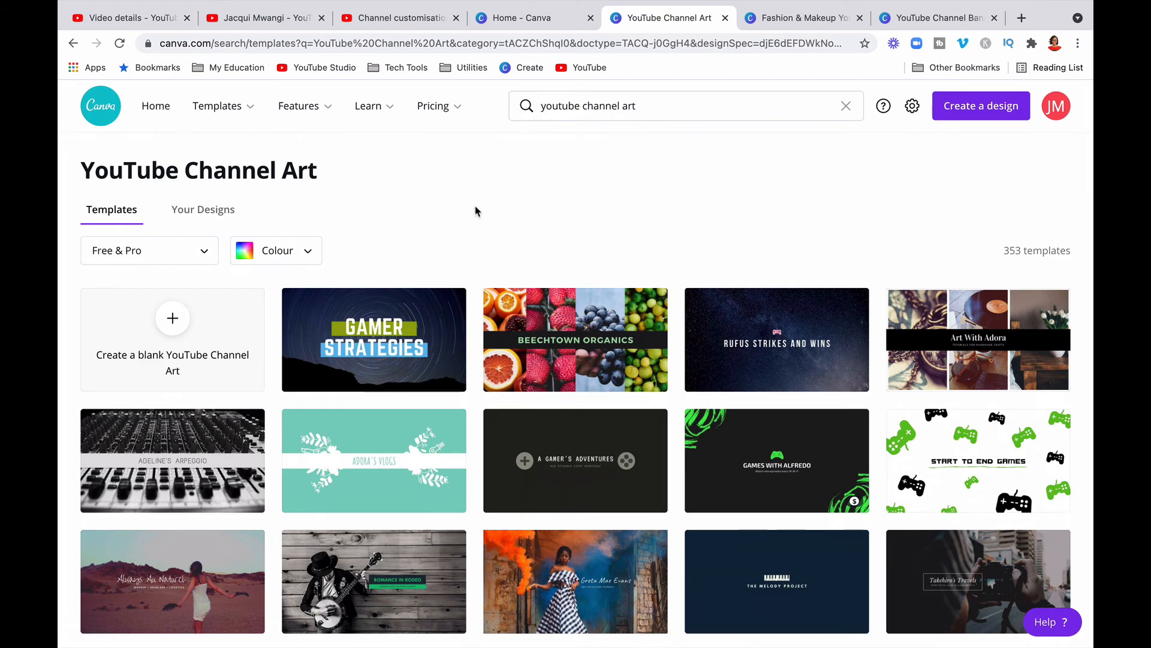
pyautogui.click(649, 105)
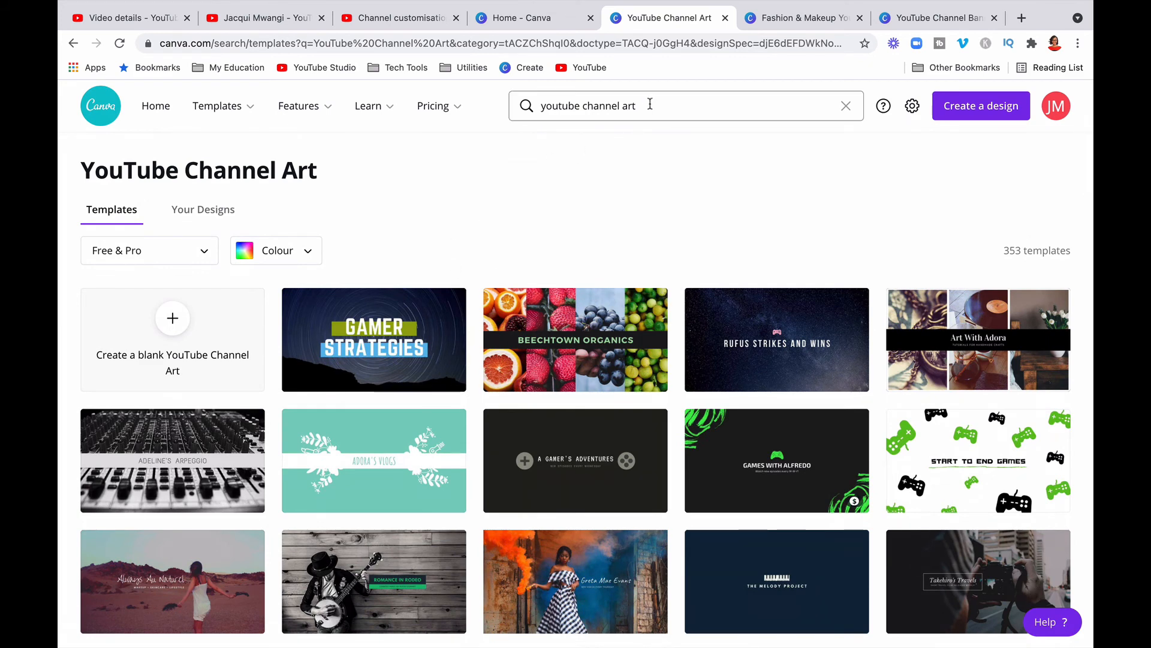
pyautogui.press('BackSpace')
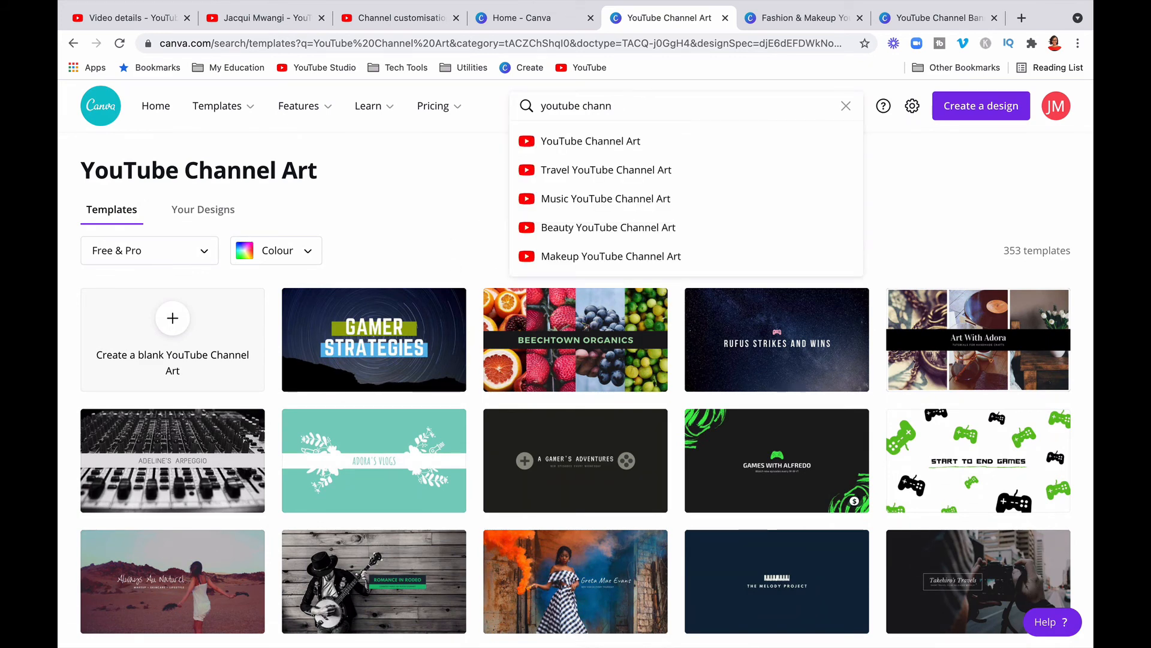
pyautogui.press('Return')
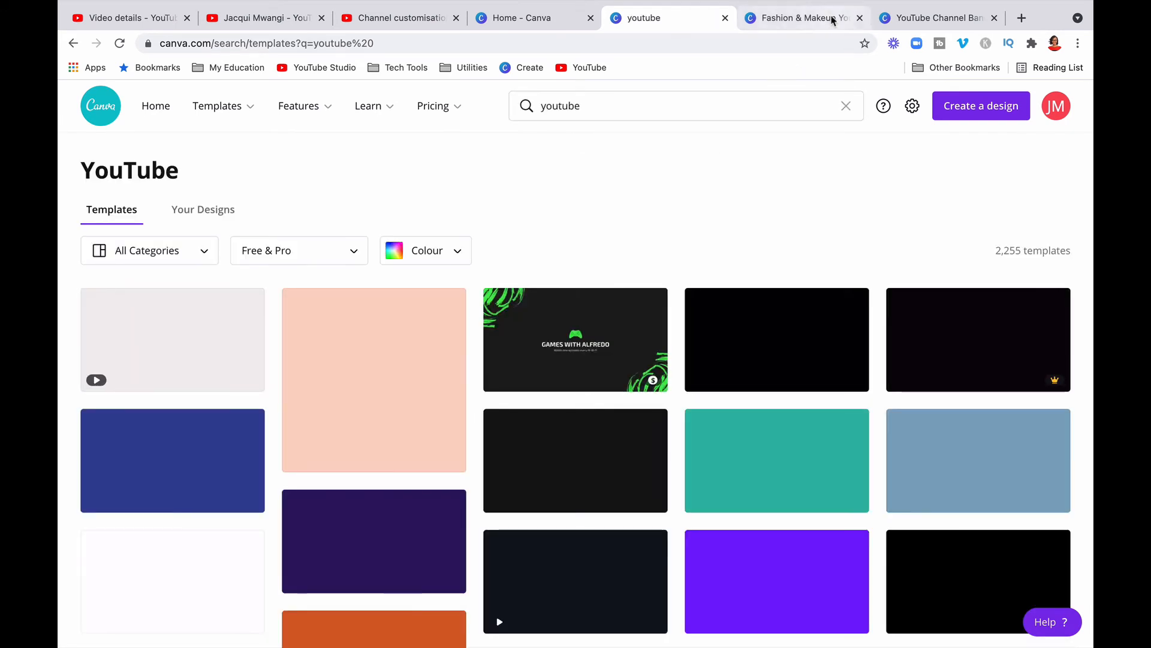
pyautogui.click(833, 19)
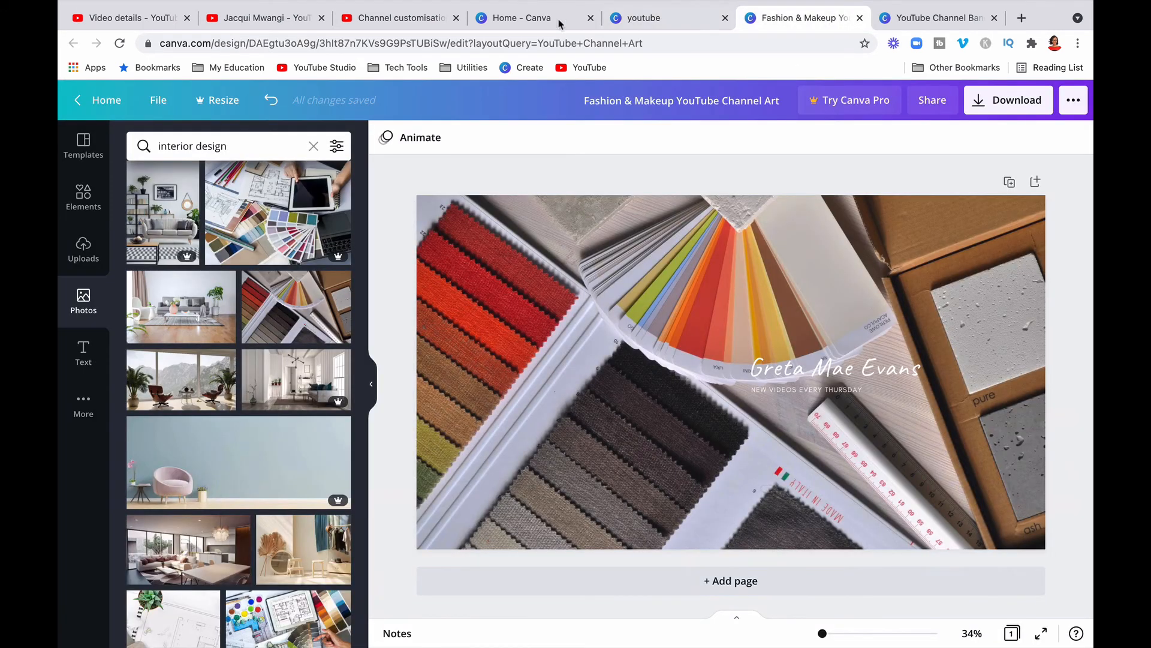
pyautogui.click(414, 19)
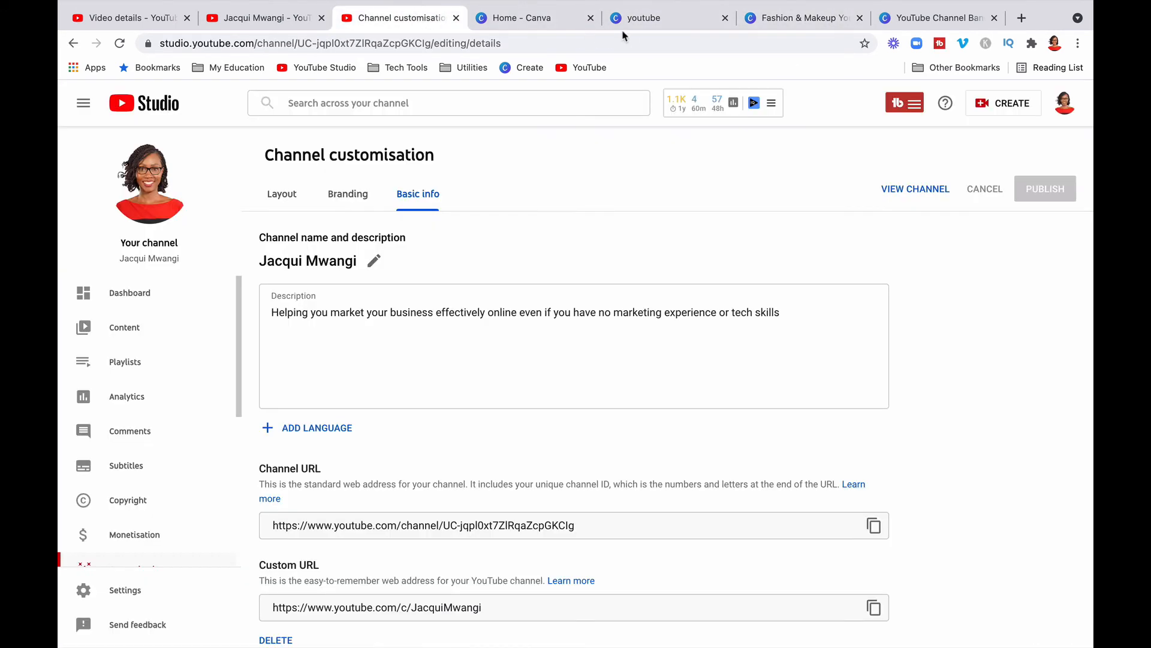
pyautogui.click(797, 18)
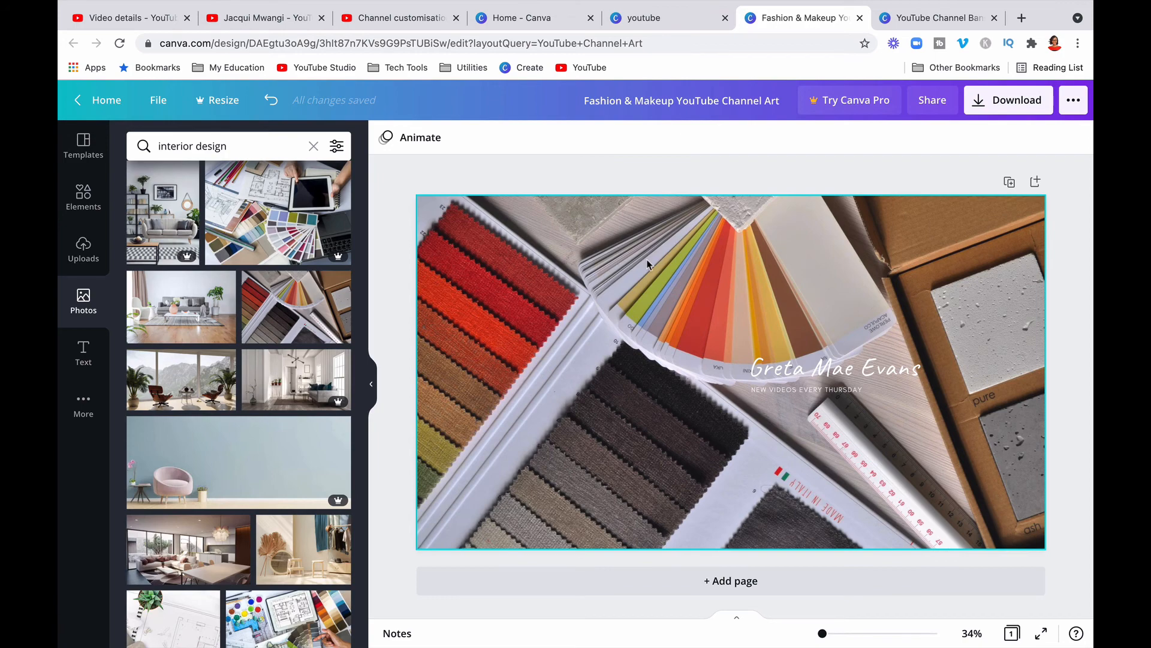
pyautogui.click(433, 19)
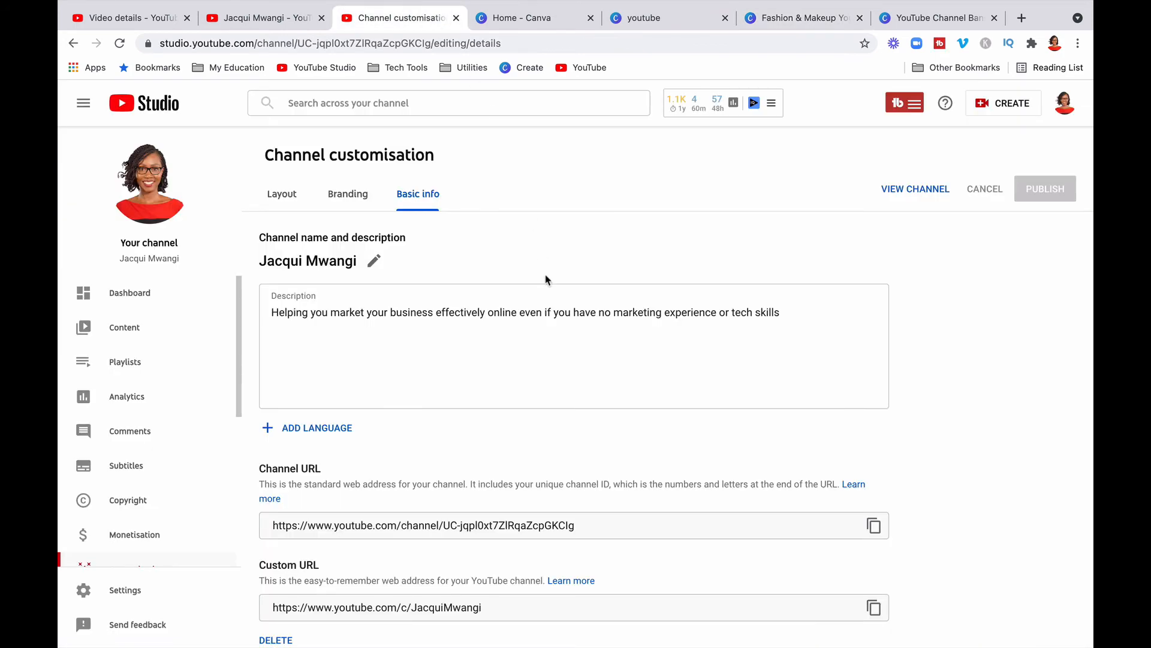
pyautogui.scroll(-5, 546, 279)
pyautogui.scroll(5, 419, 198)
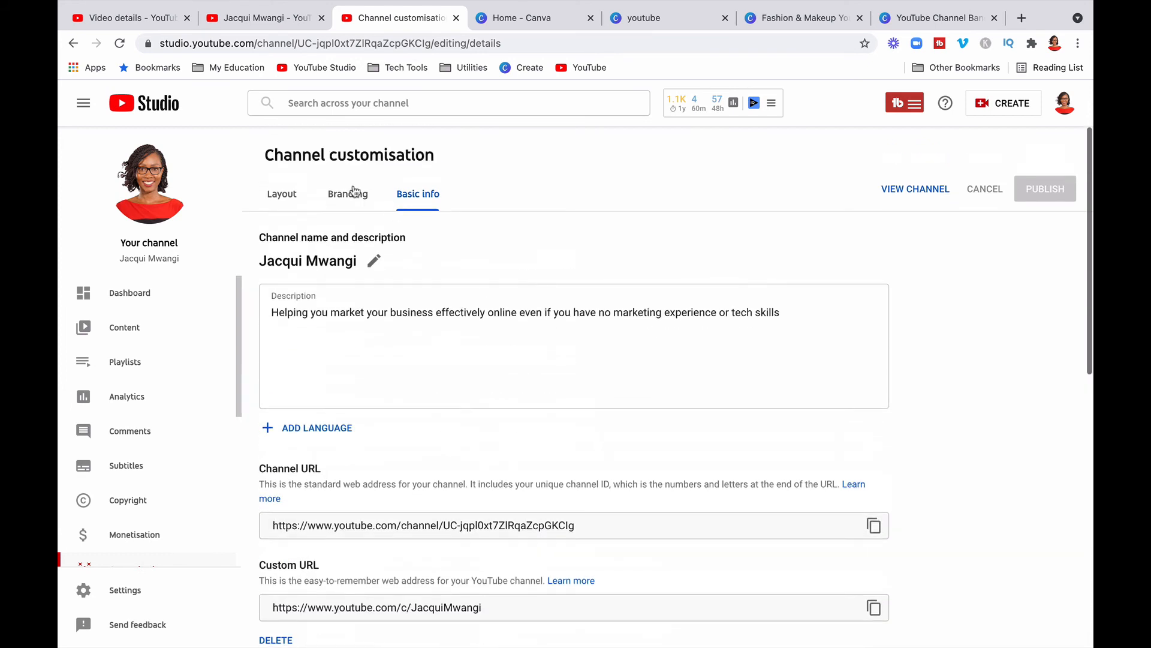
pyautogui.click(352, 192)
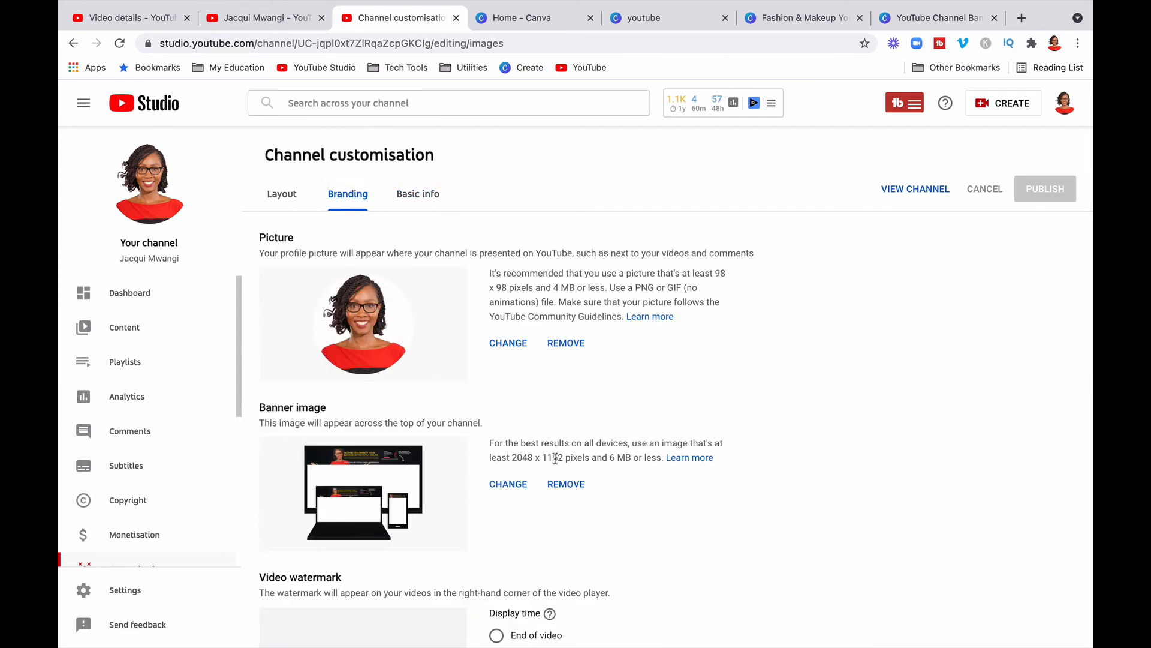
# Load the Desktop screenshot of the four coloured A, B, C, D squares as the new banner image.
pyautogui.click(517, 489)
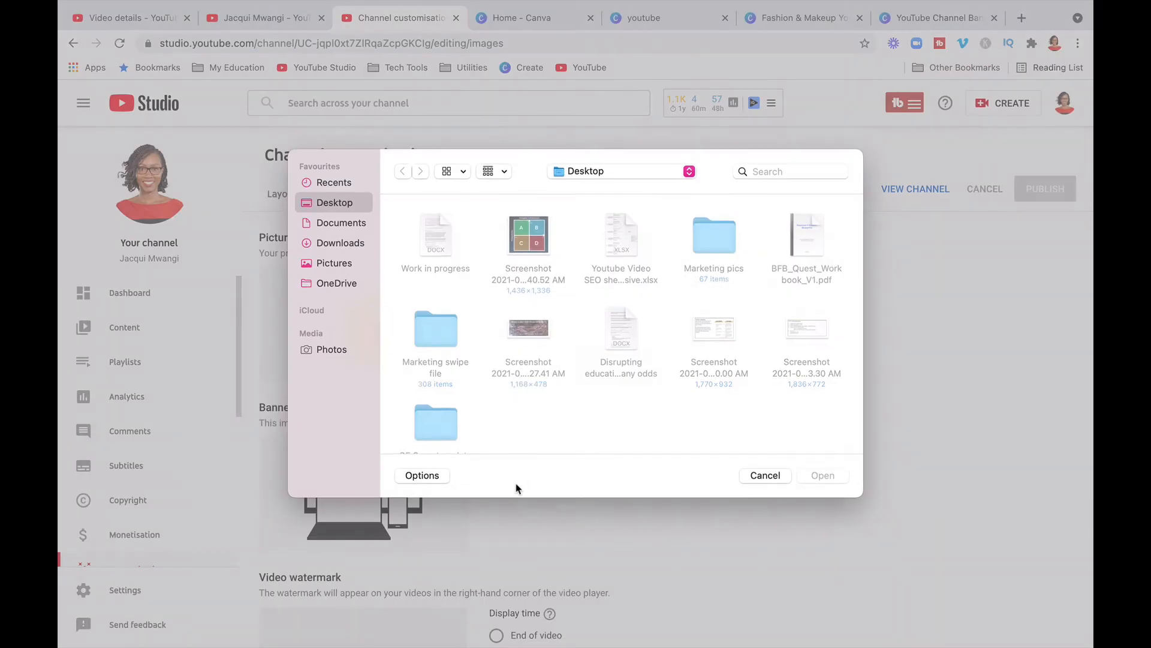
pyautogui.click(783, 476)
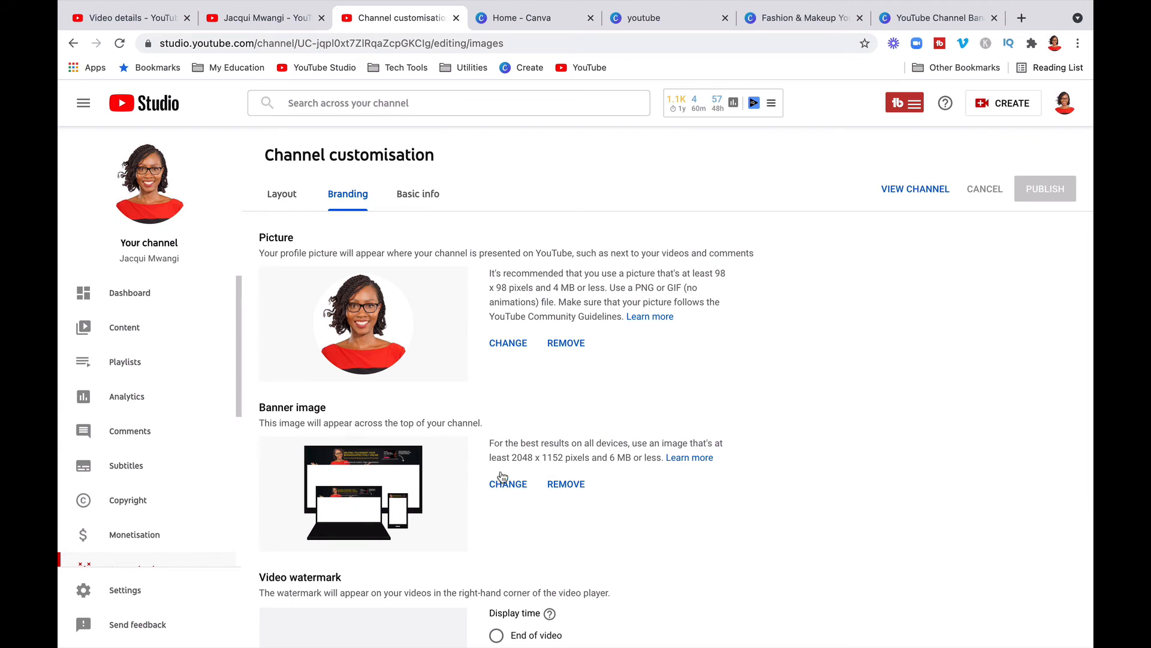
pyautogui.scroll(-3, 599, 443)
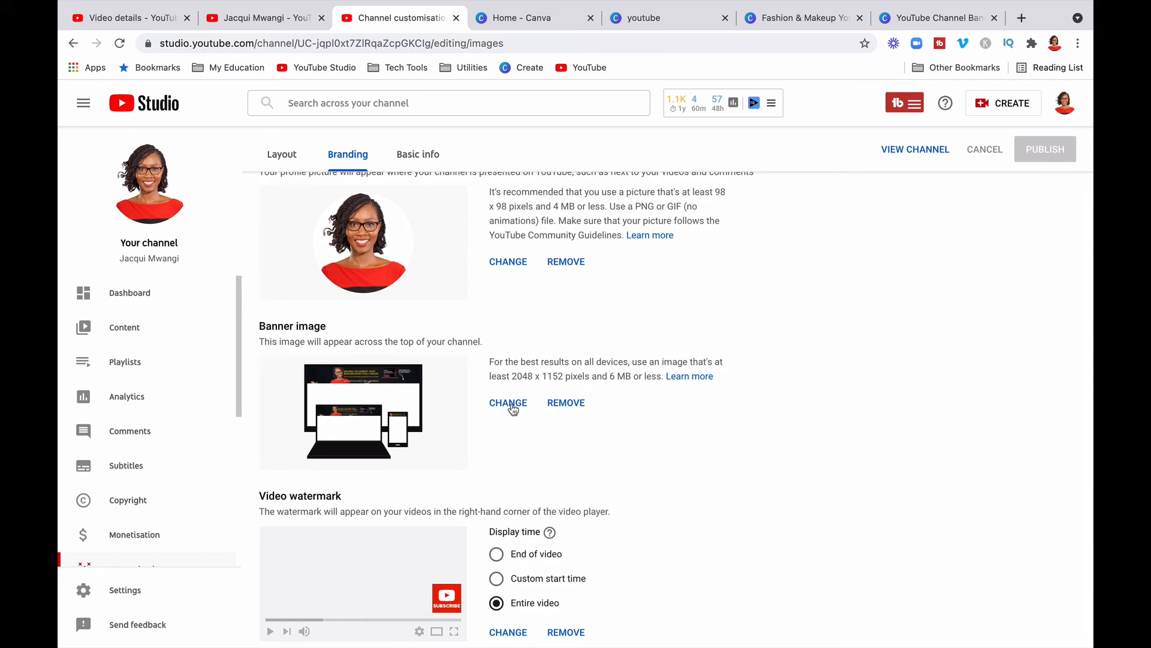
pyautogui.click(512, 407)
pyautogui.click(508, 403)
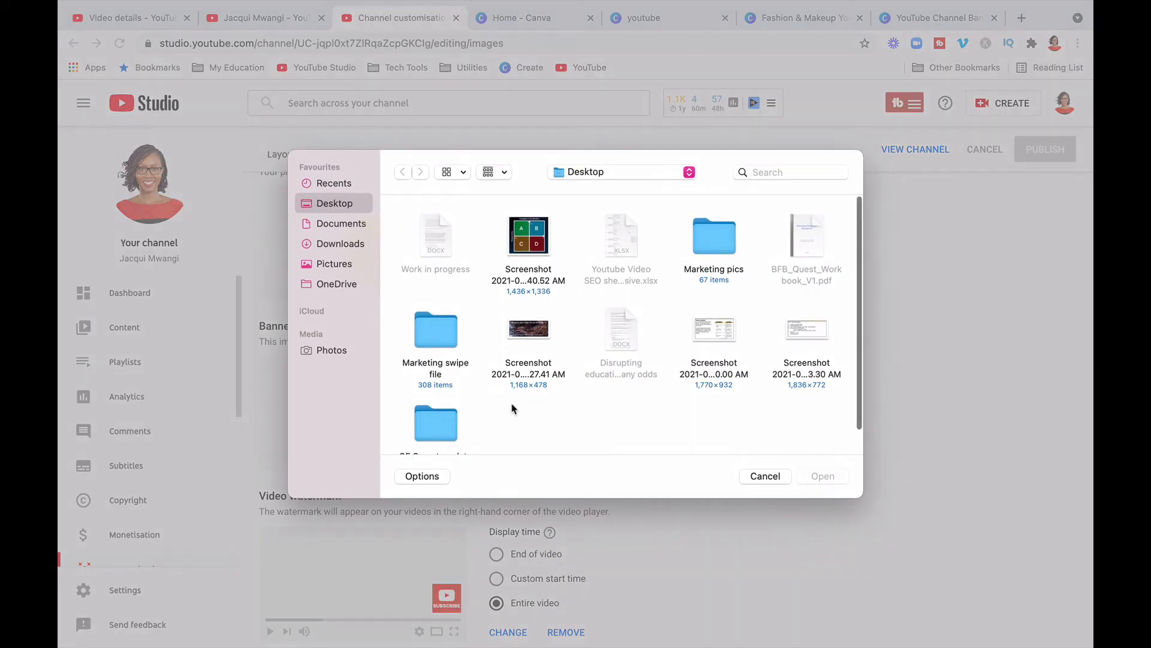
pyautogui.click(537, 236)
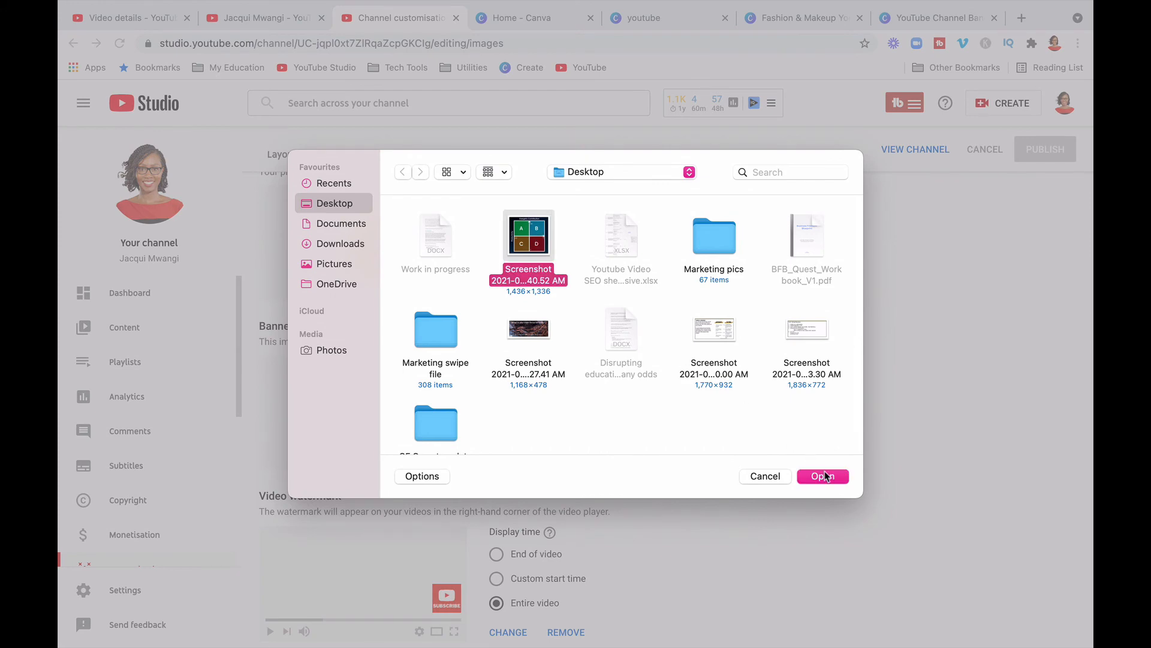
pyautogui.click(824, 475)
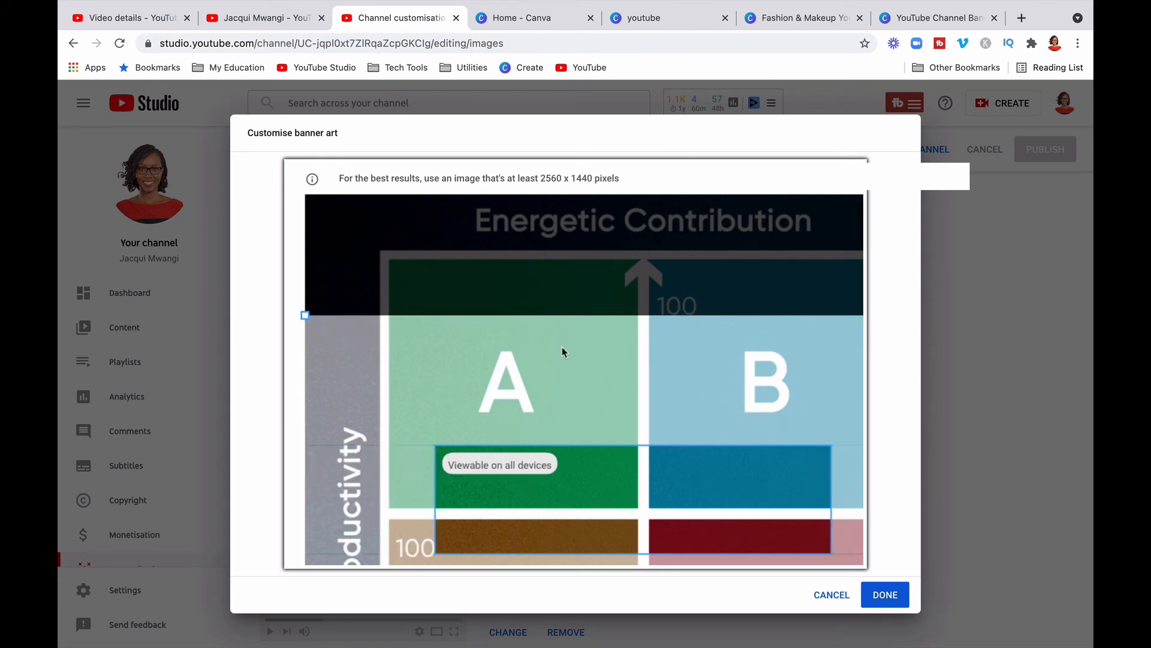
# Place the channel art design's browser tab beside the channel customisation tab and compare the design with the banner's device-viewable areas.
pyautogui.click(801, 19)
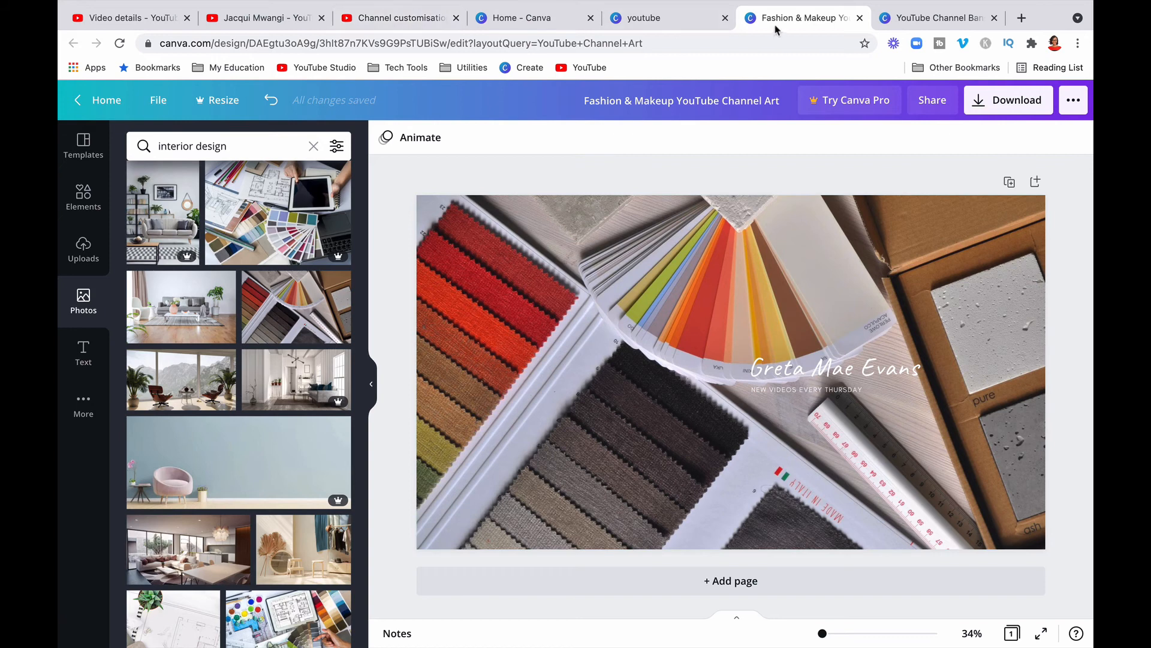
pyautogui.moveTo(773, 19); pyautogui.dragTo(523, 25)
pyautogui.click(390, 18)
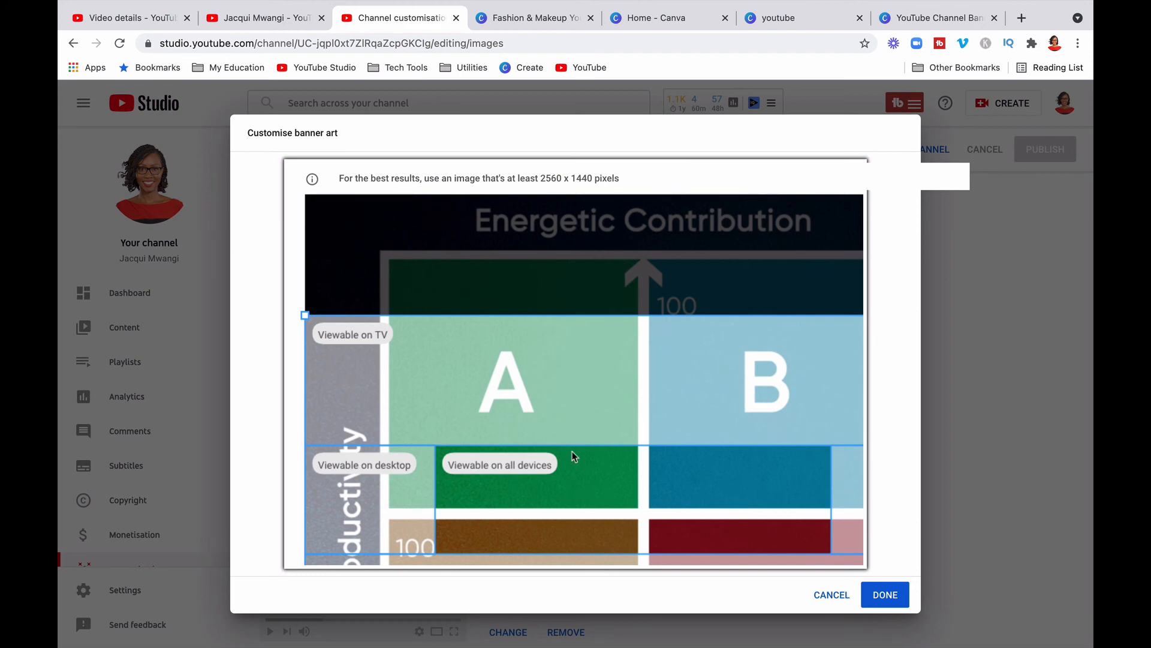
pyautogui.click(548, 18)
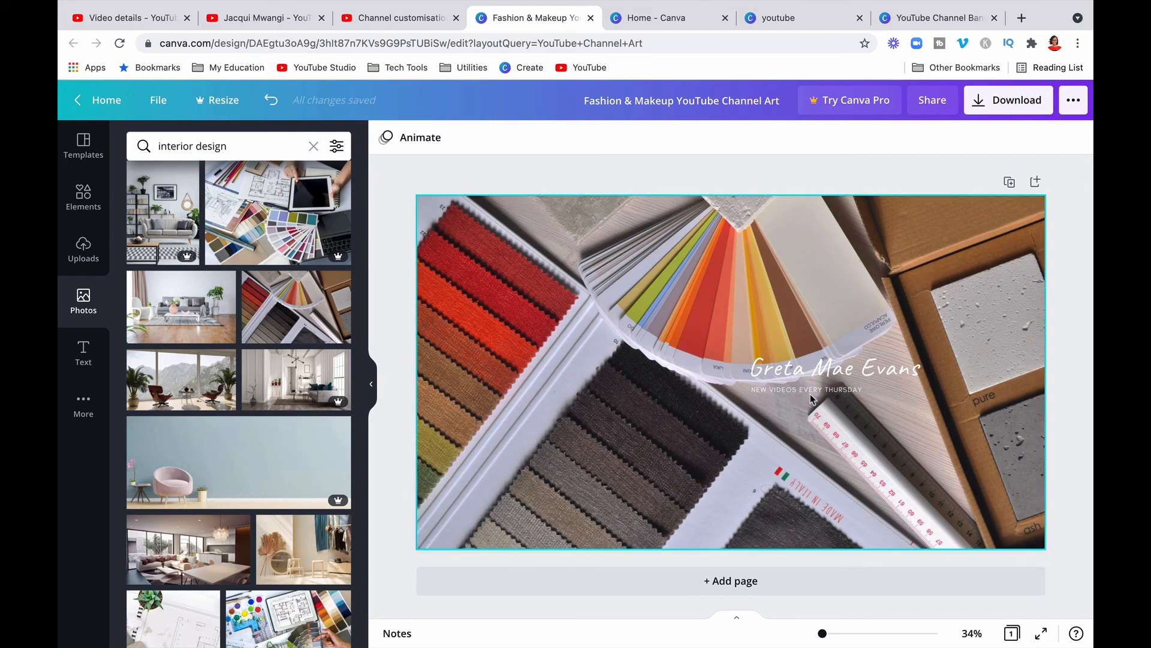
# Apply the Brigitte and Beauty template from the Beauty YouTube Channel Art collection to the design.
pyautogui.scroll(7, 198, 275)
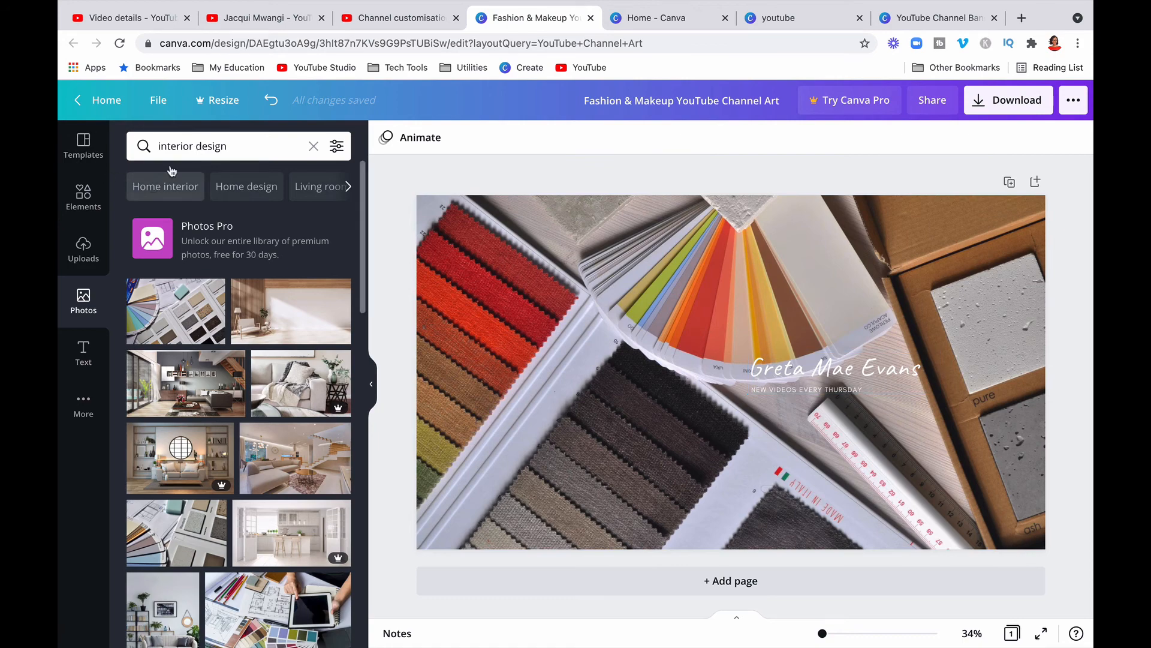
pyautogui.click(84, 155)
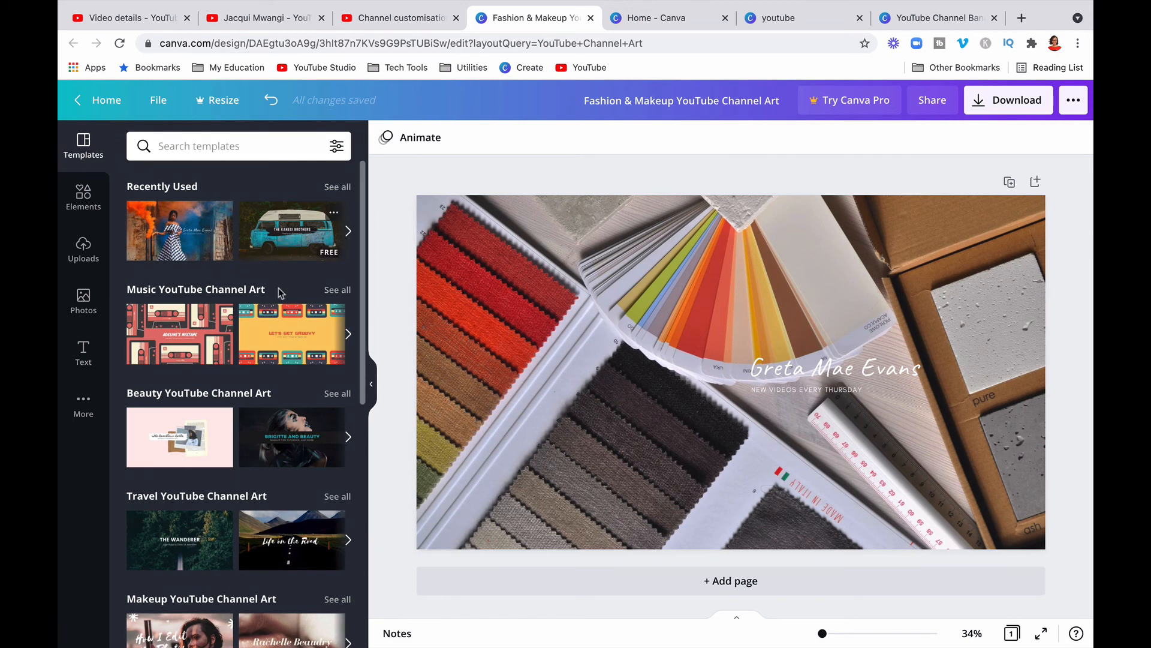
pyautogui.scroll(-2, 284, 333)
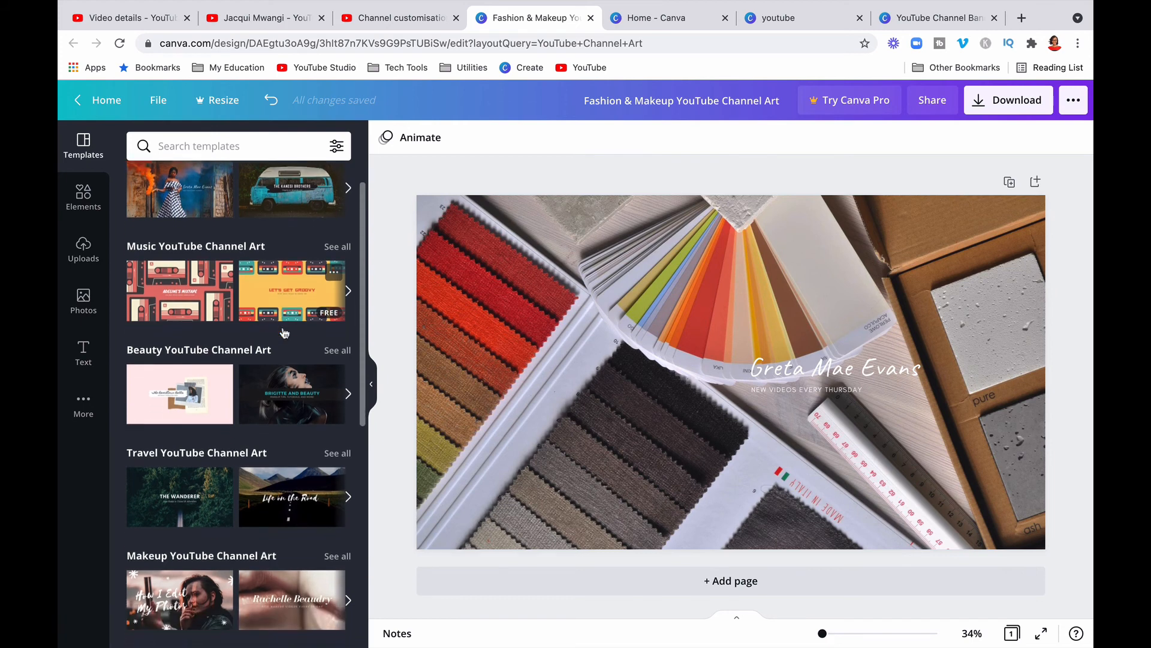
pyautogui.click(289, 385)
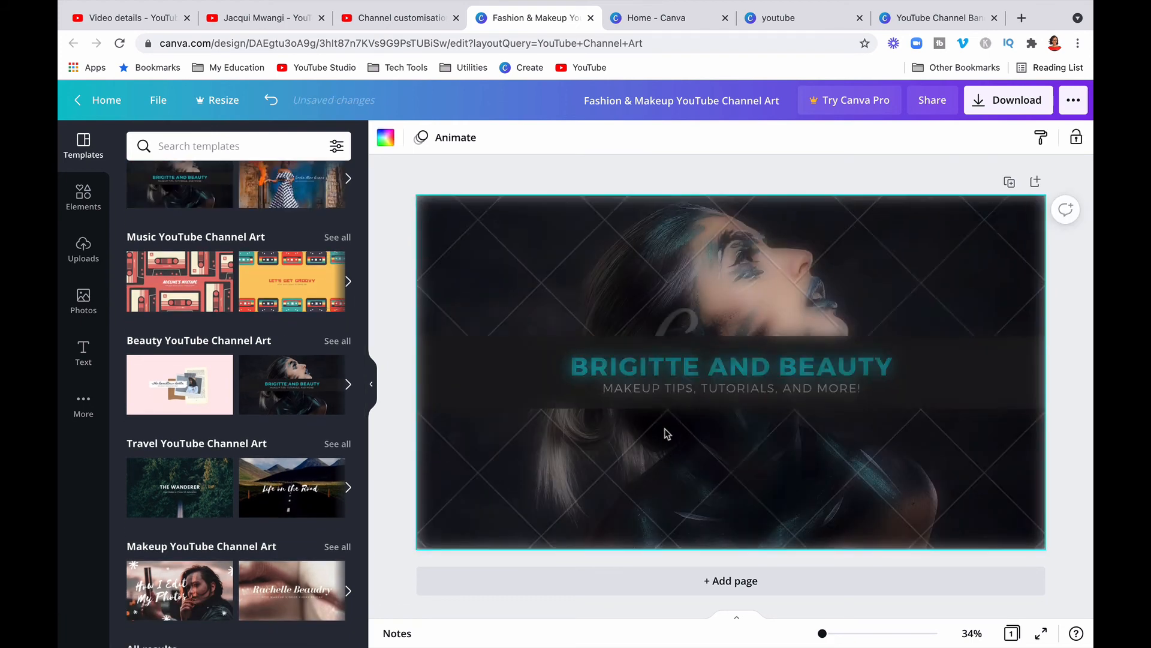
# Replace the template's background portrait with the interior design photo of the colour fan and fabric swatches.
pyautogui.click(654, 280)
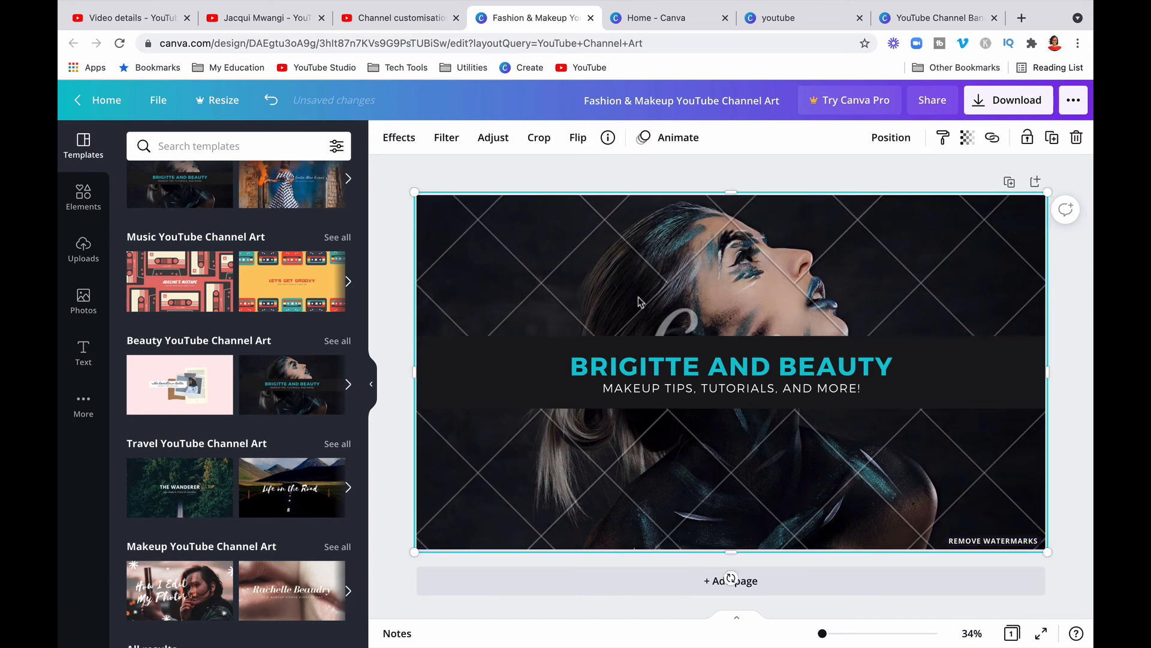
pyautogui.click(88, 293)
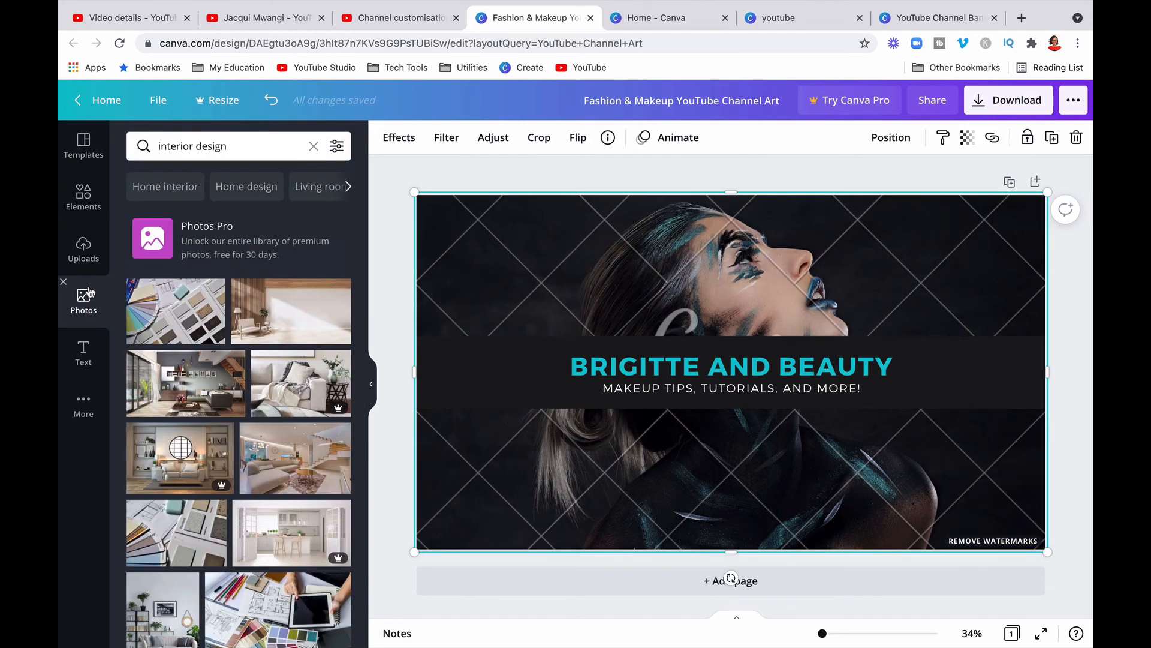
pyautogui.scroll(-1, 226, 385)
pyautogui.scroll(-5, 226, 385)
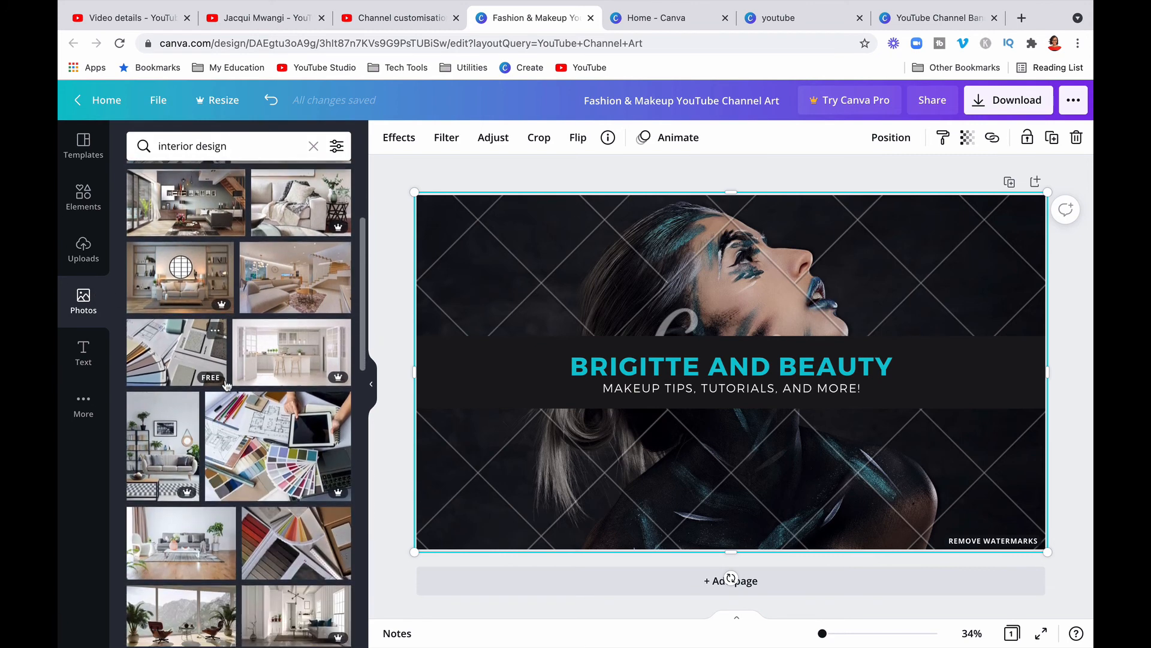
pyautogui.moveTo(312, 429); pyautogui.dragTo(447, 451)
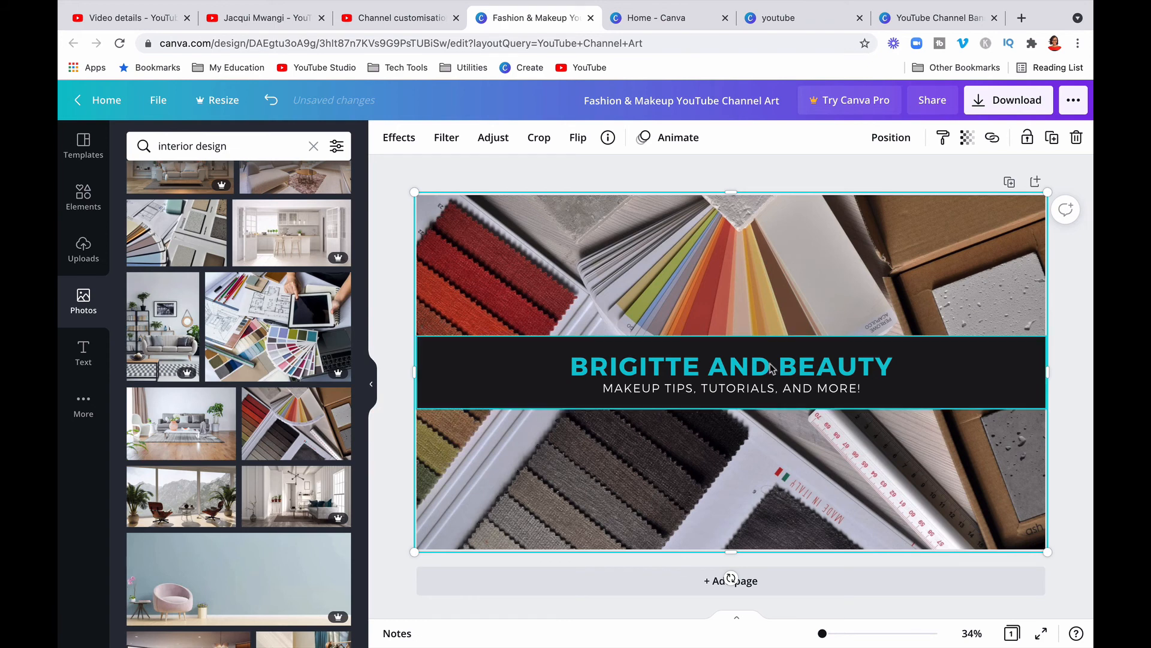
# Replace the heading in the black band with "INTERIOR DESIGN EXPERTS".
pyautogui.doubleClick(672, 368)
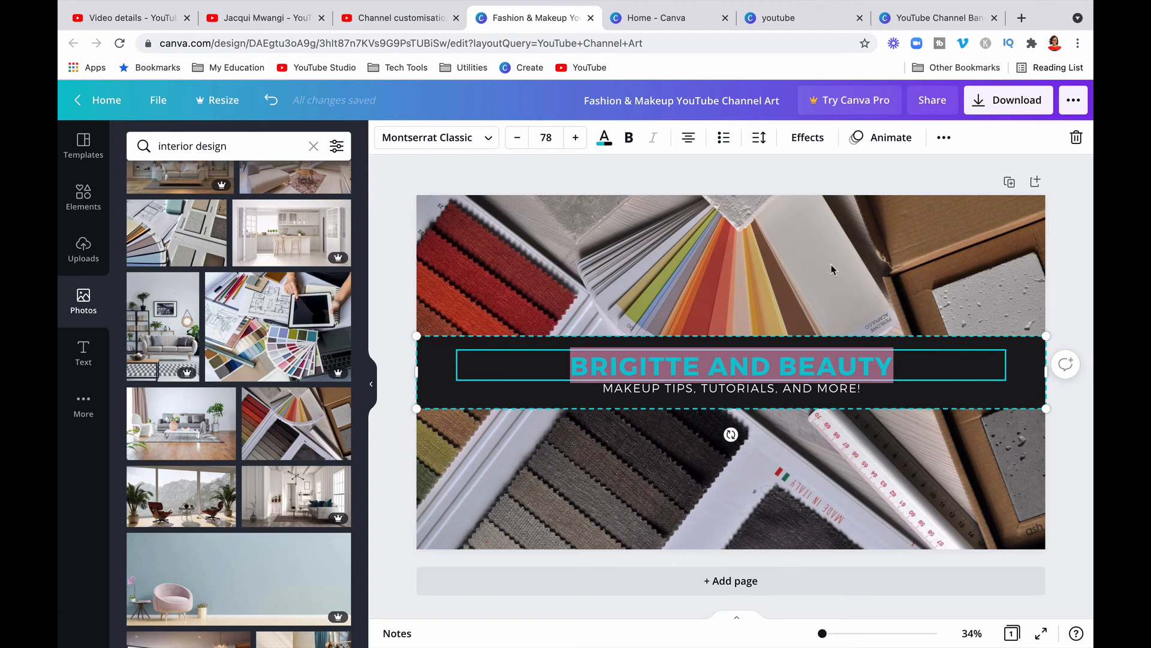
pyautogui.write('INTERR')
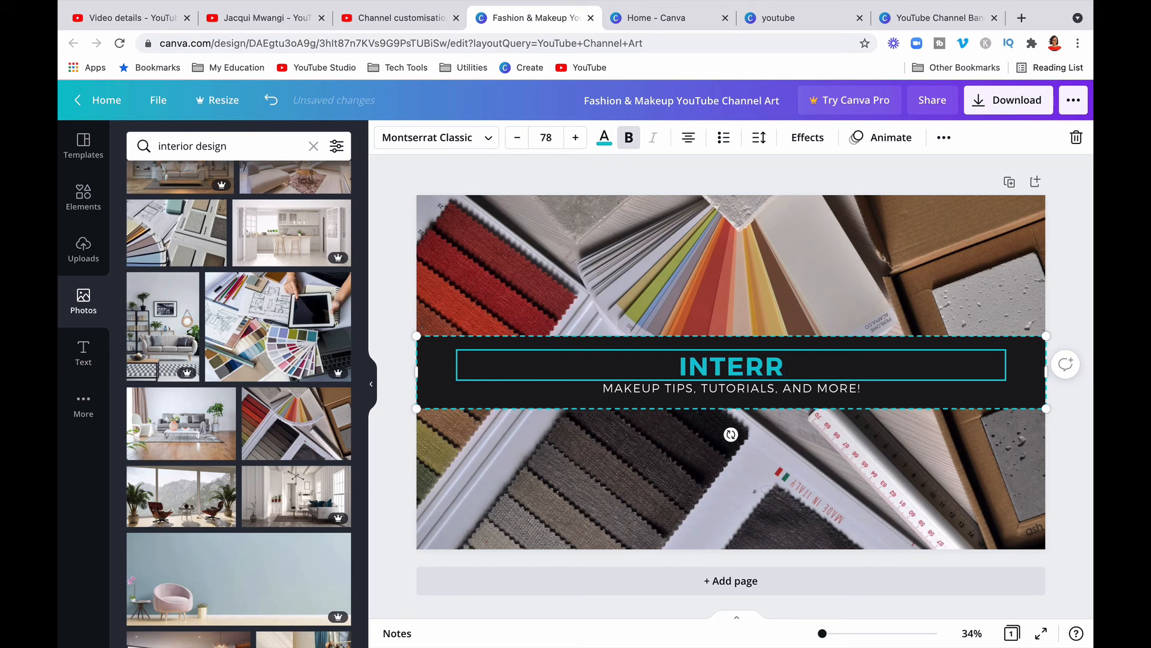
pyautogui.press('BackSpace')
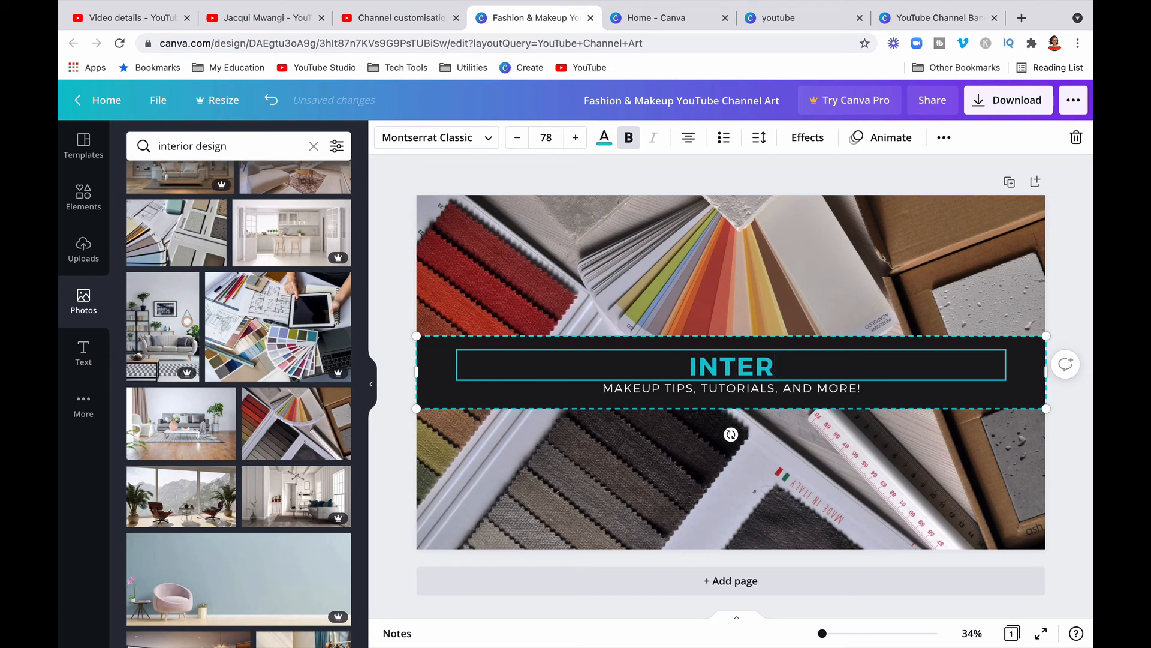
pyautogui.write('IOR DESIGN EXPERTS')
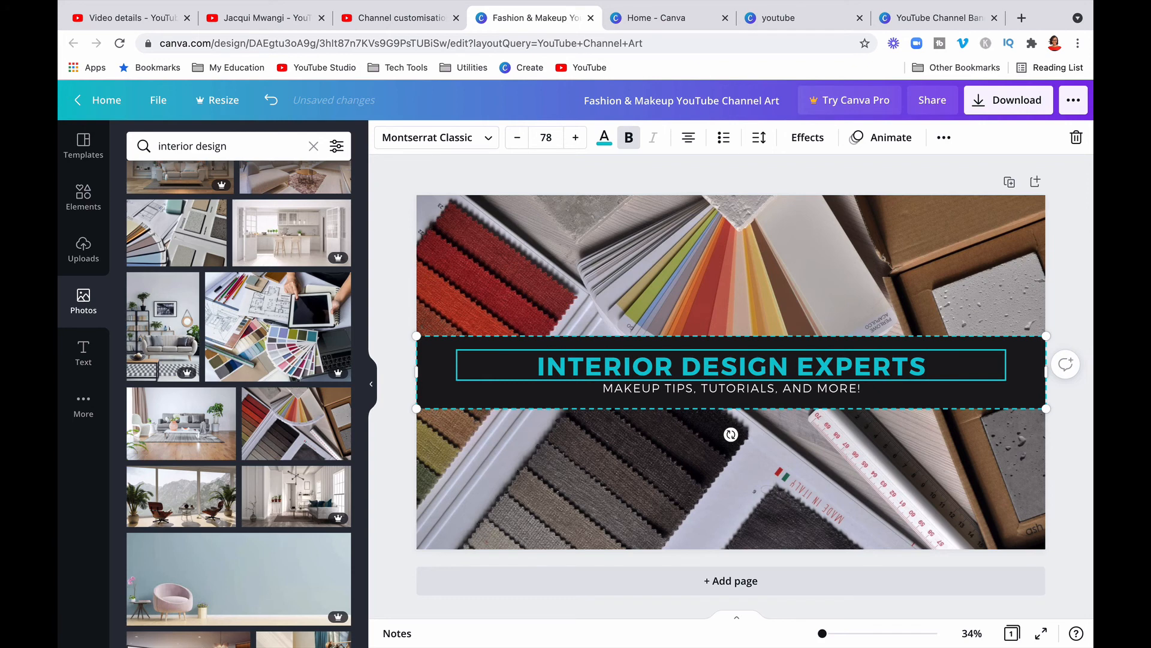
# Replace the subtitle under the heading with "FURNISH YOUR HOME IN COAST WITH IDEAL COASTAL FURNITURE".
pyautogui.doubleClick(776, 394)
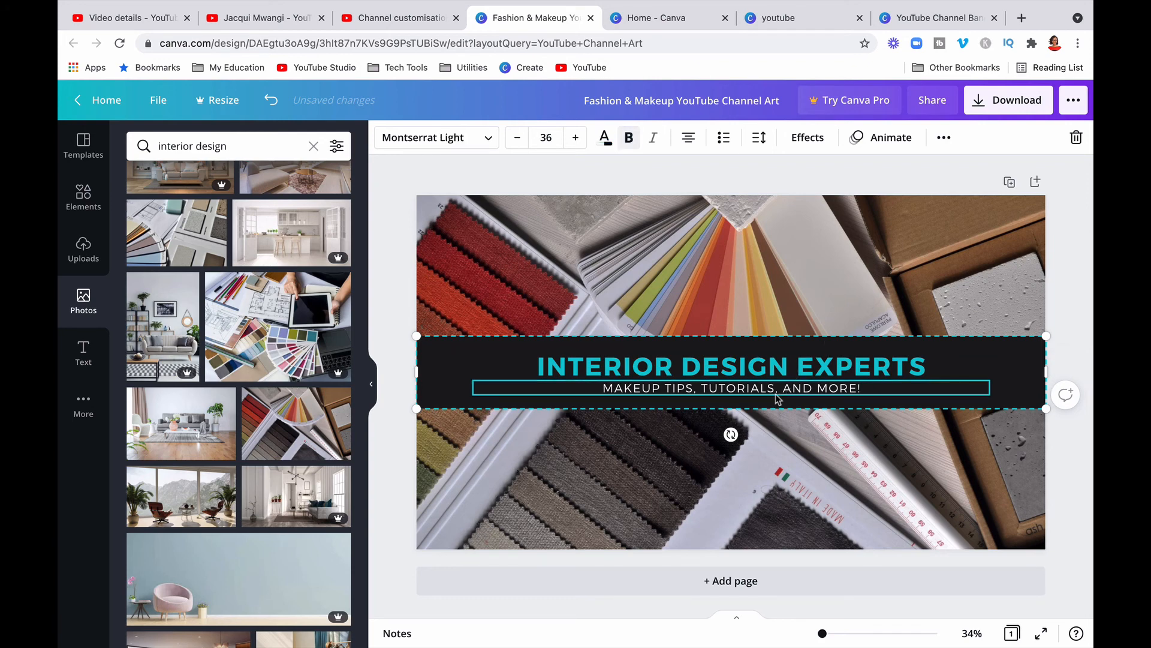
pyautogui.write('FURN')
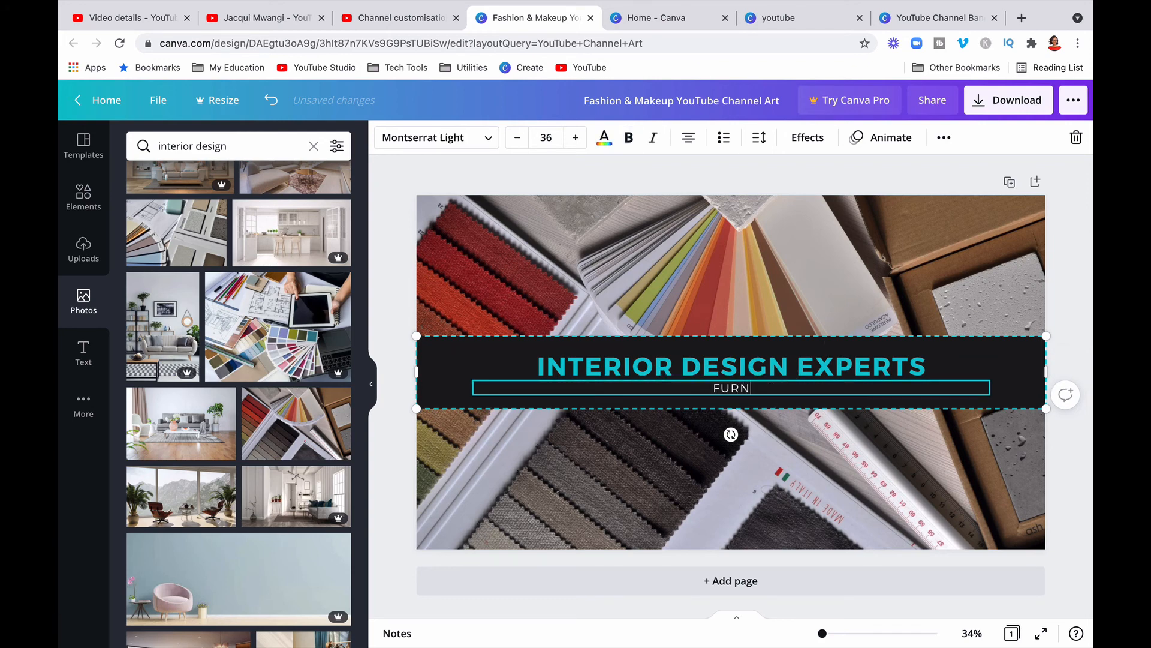
pyautogui.write('ISH YOUR HOME IN COA')
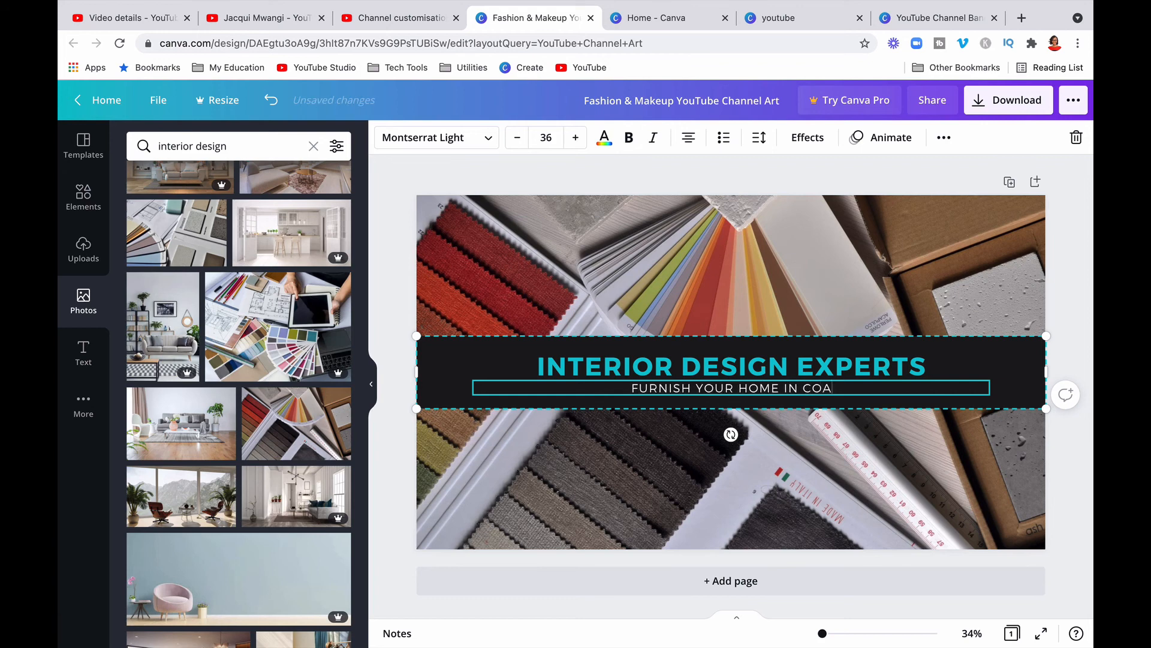
pyautogui.write('ST WITH')
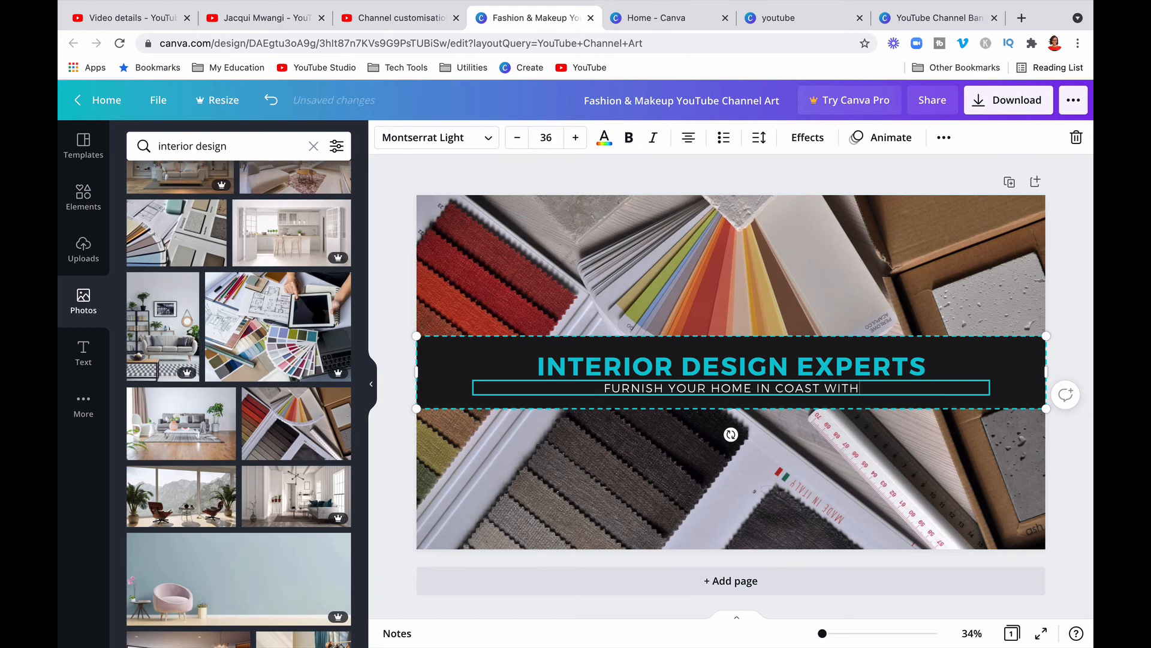
pyautogui.write(' IDEAL')
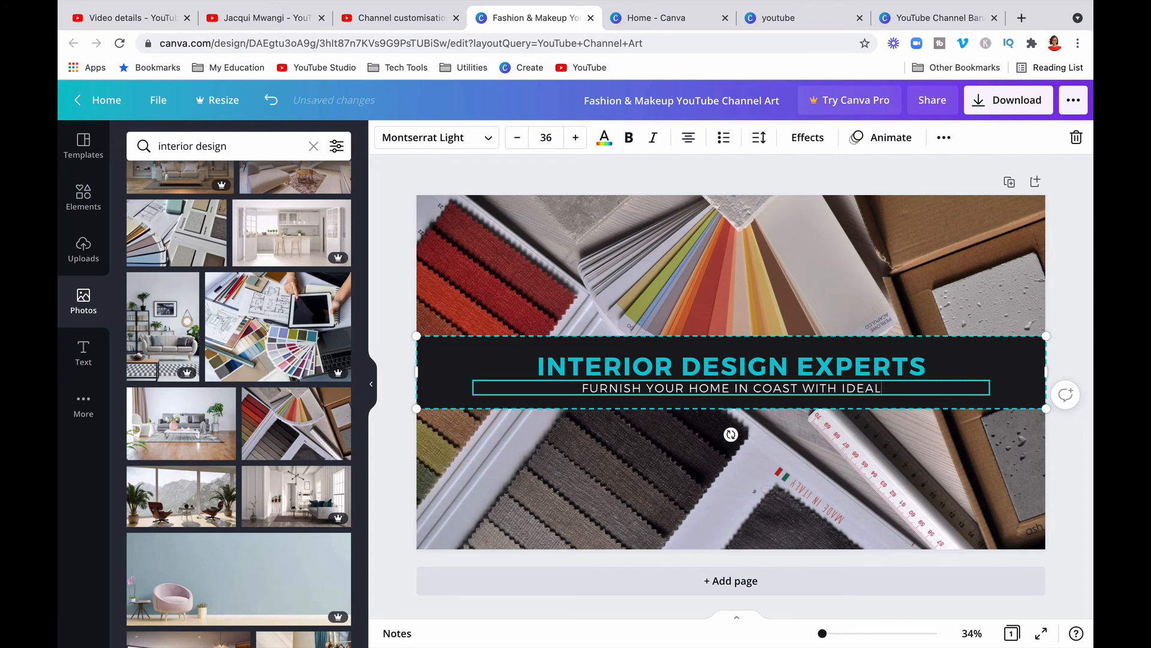
pyautogui.write(' COASTAL ')
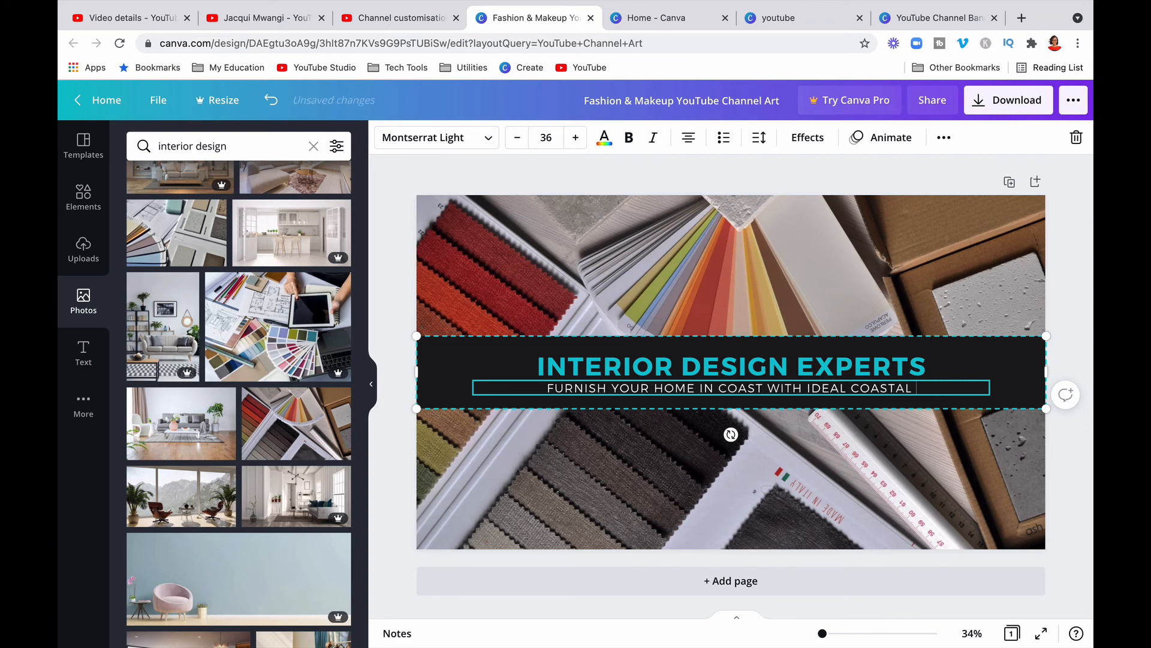
pyautogui.write('FURNITURE')
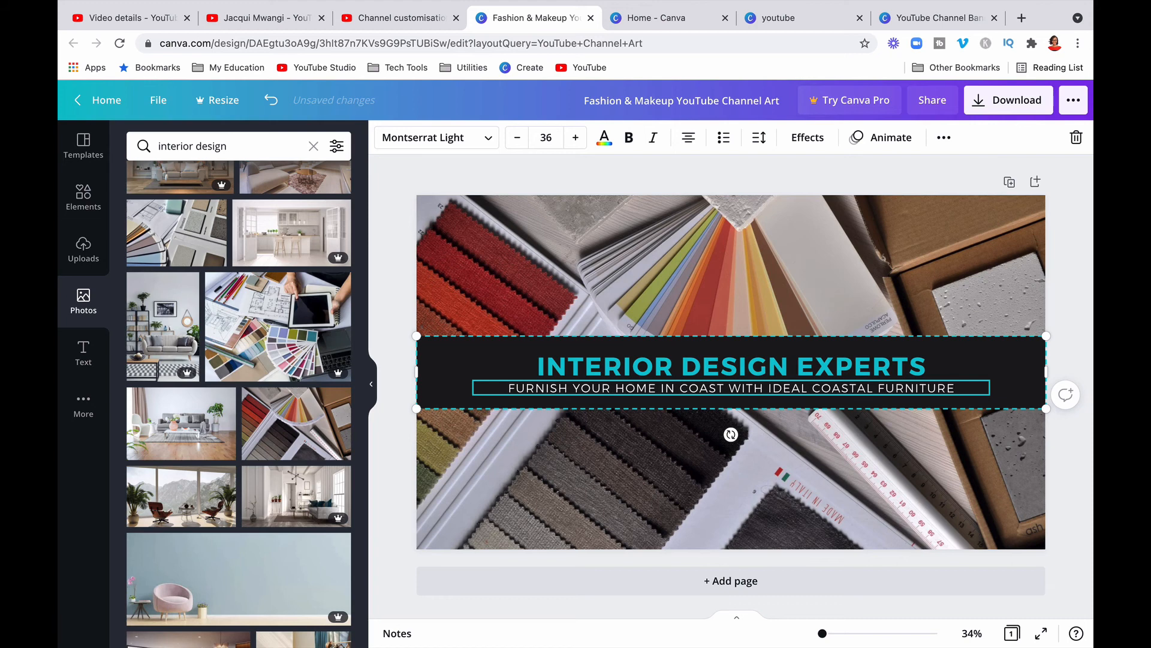
pyautogui.click(785, 493)
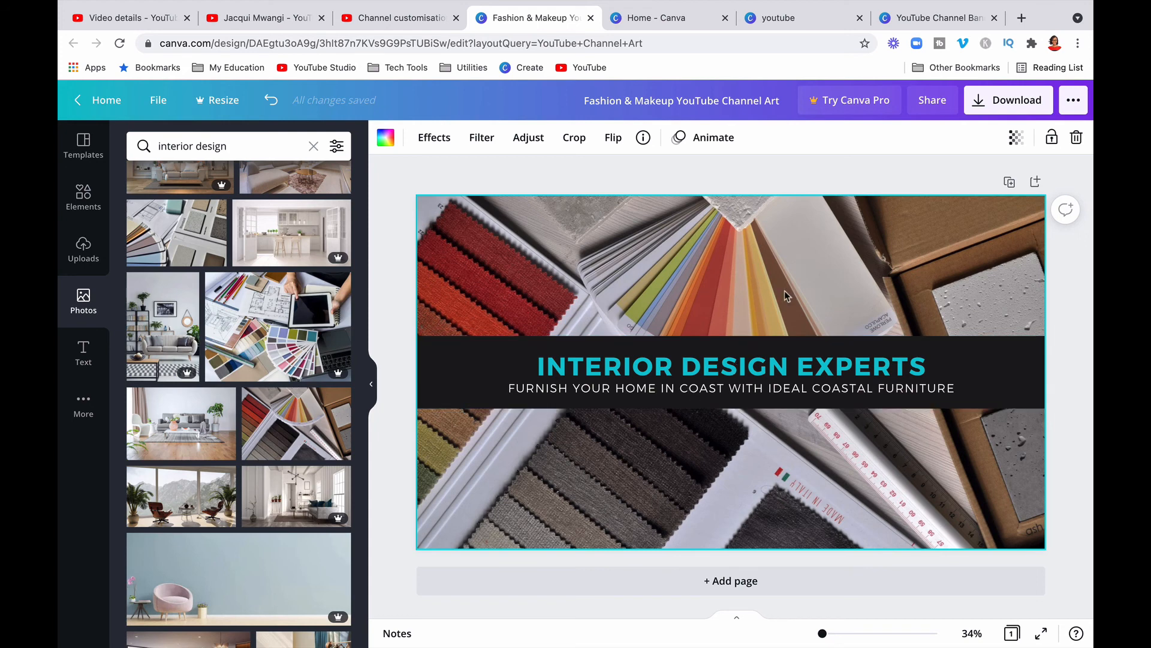
# Download the channel art design as a JPG.
pyautogui.click(1002, 102)
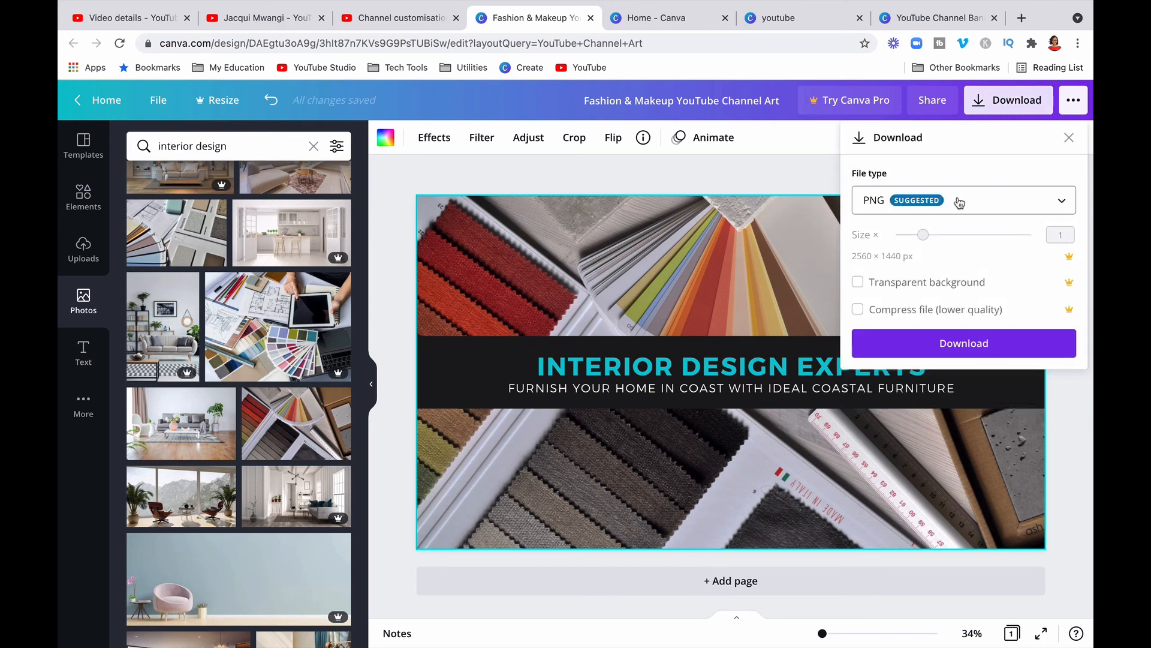
pyautogui.click(959, 202)
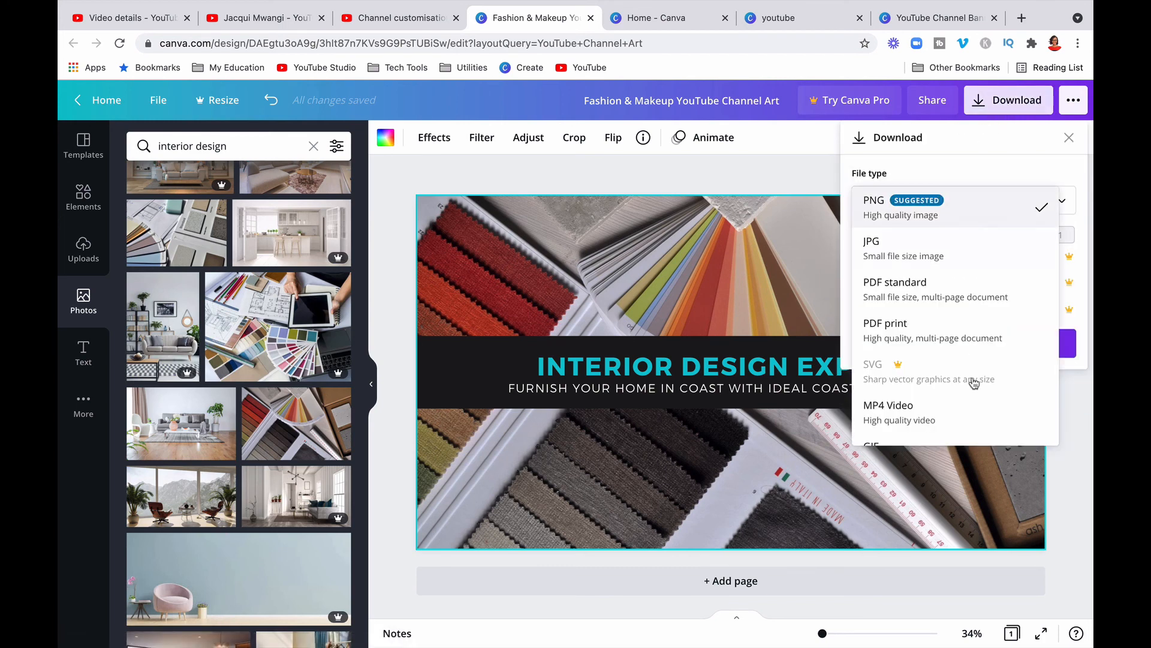
pyautogui.click(958, 248)
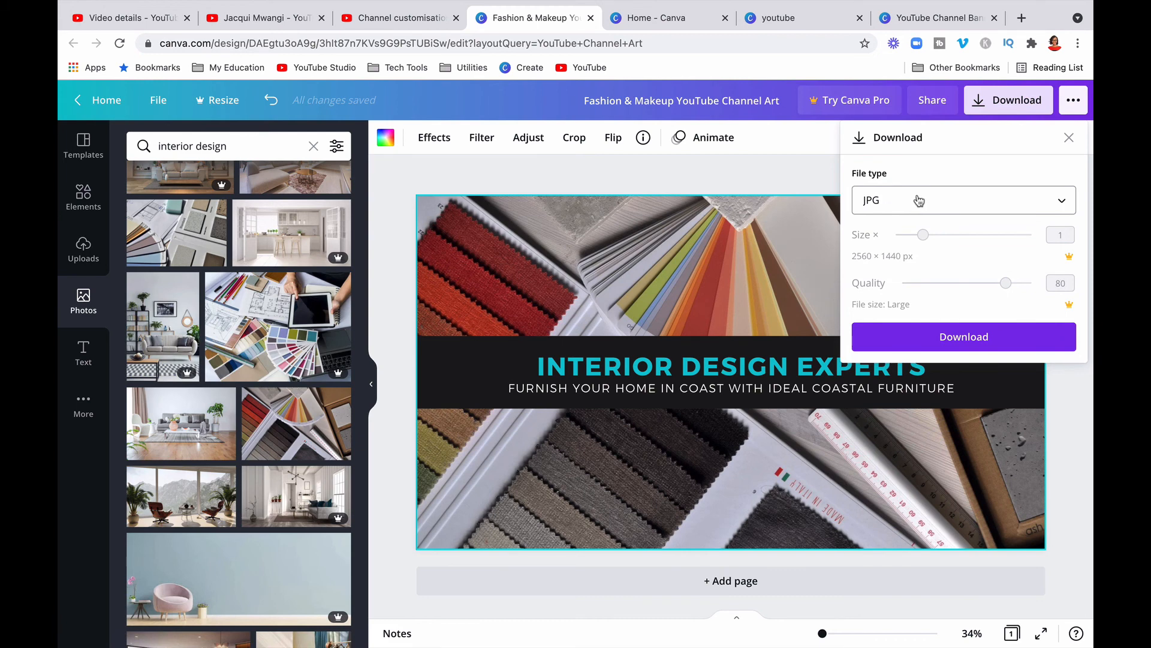
pyautogui.click(916, 333)
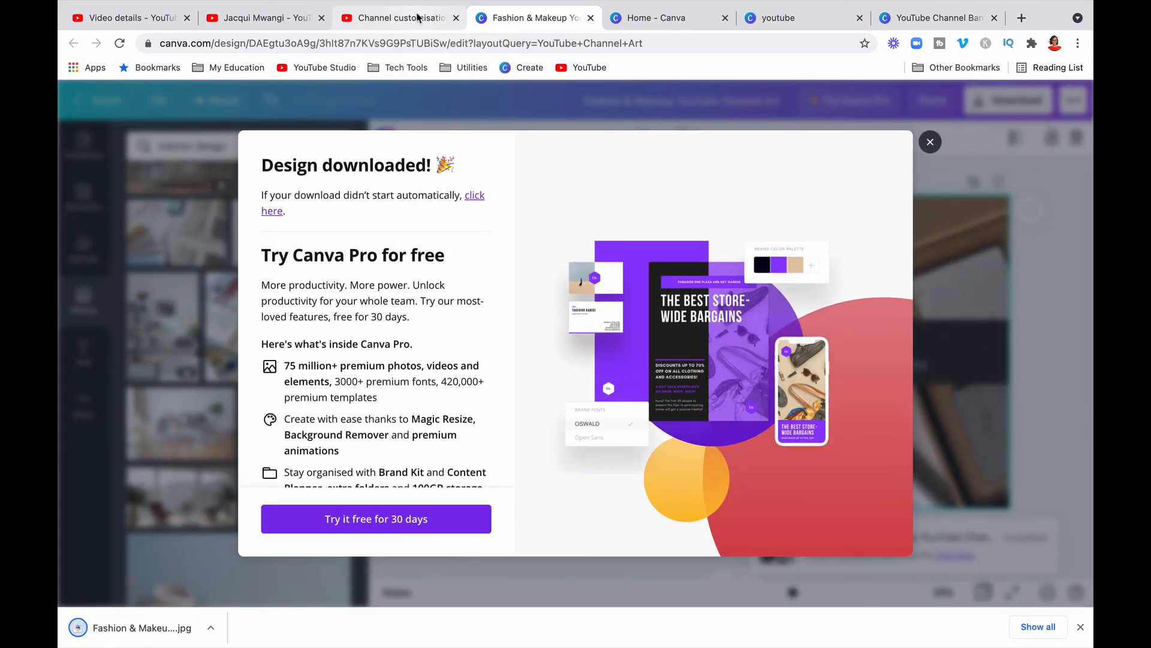
# Switch to YouTube Studio, discard the pending screenshot banner and load the Fashion & Makeup channel art JPG from Downloads as the banner image.
pyautogui.click(418, 18)
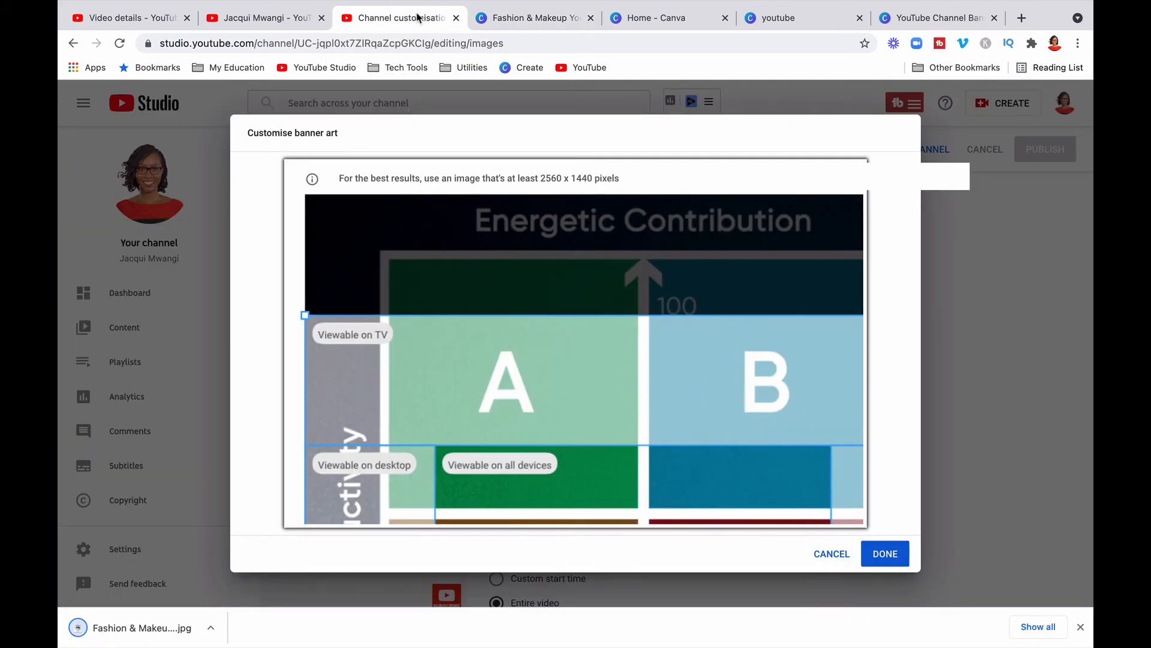
pyautogui.click(833, 554)
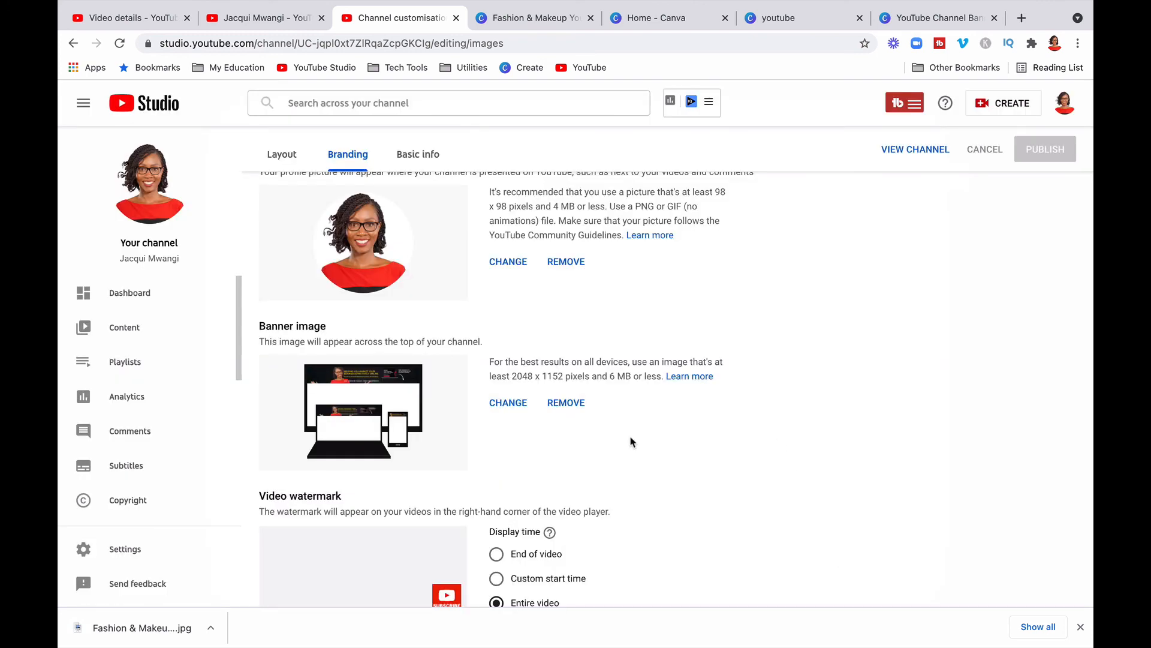
pyautogui.click(508, 403)
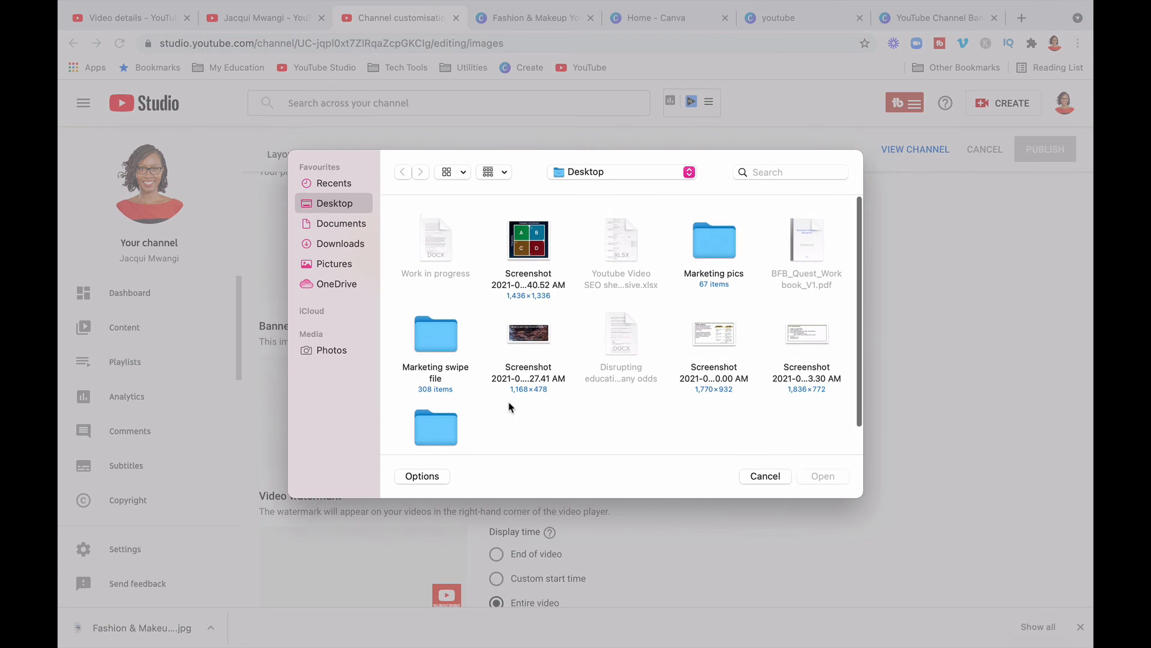
pyautogui.click(345, 244)
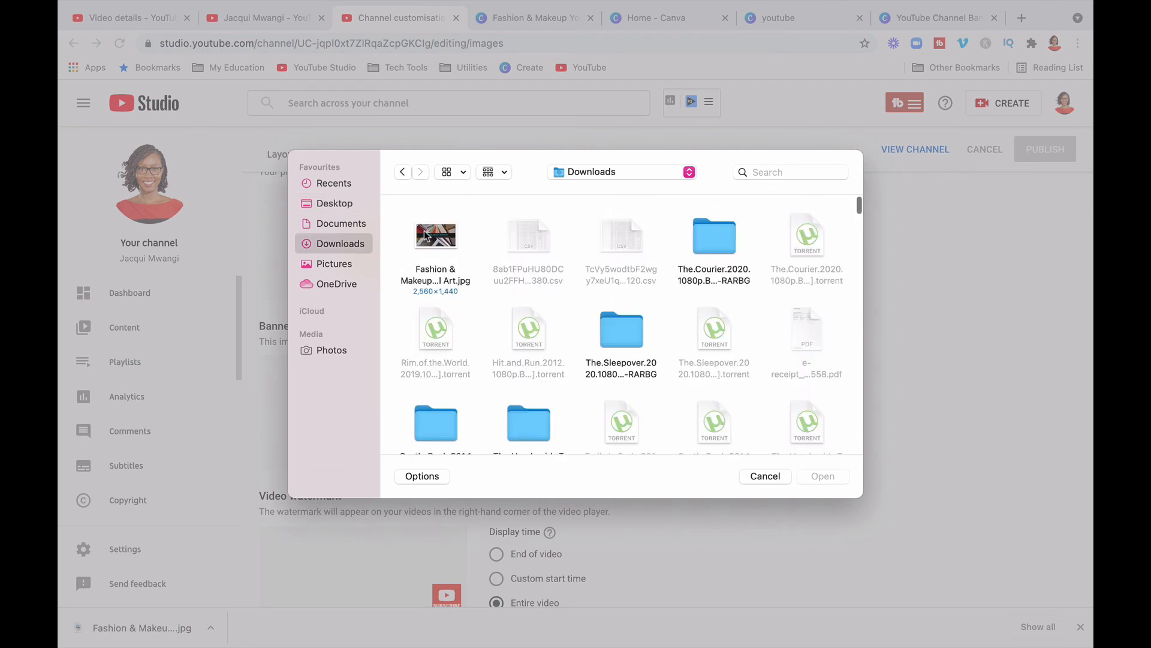
pyautogui.doubleClick(433, 234)
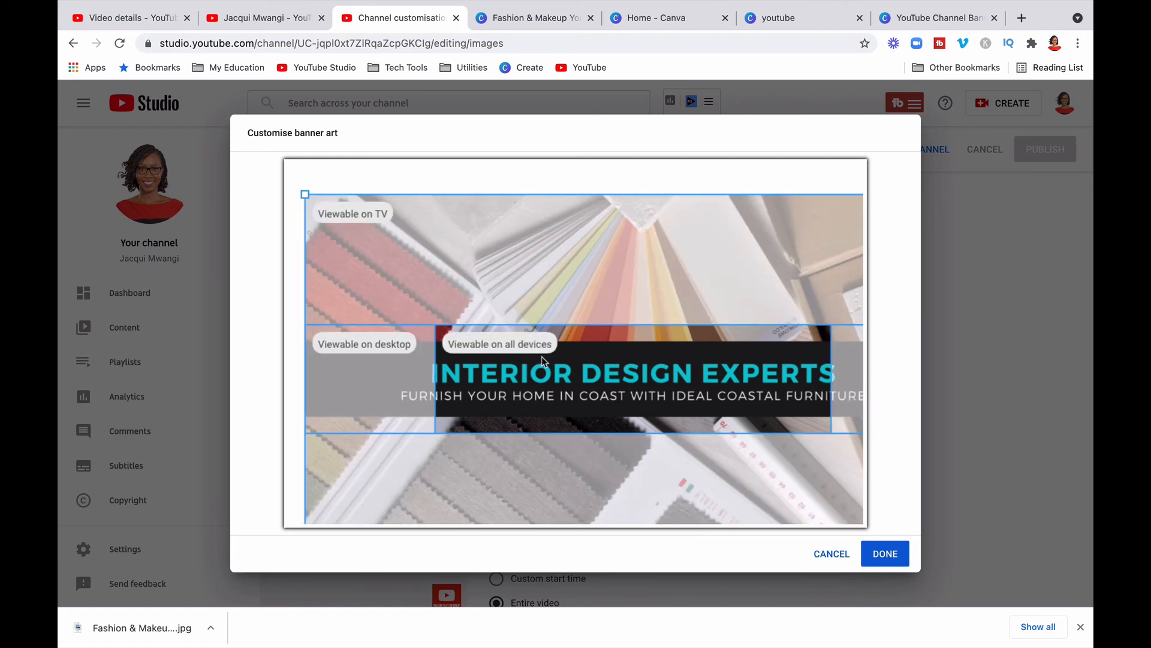
# Return to the Canva design and narrow the black title band from its left edge to about four fifths of the design's width.
pyautogui.click(540, 18)
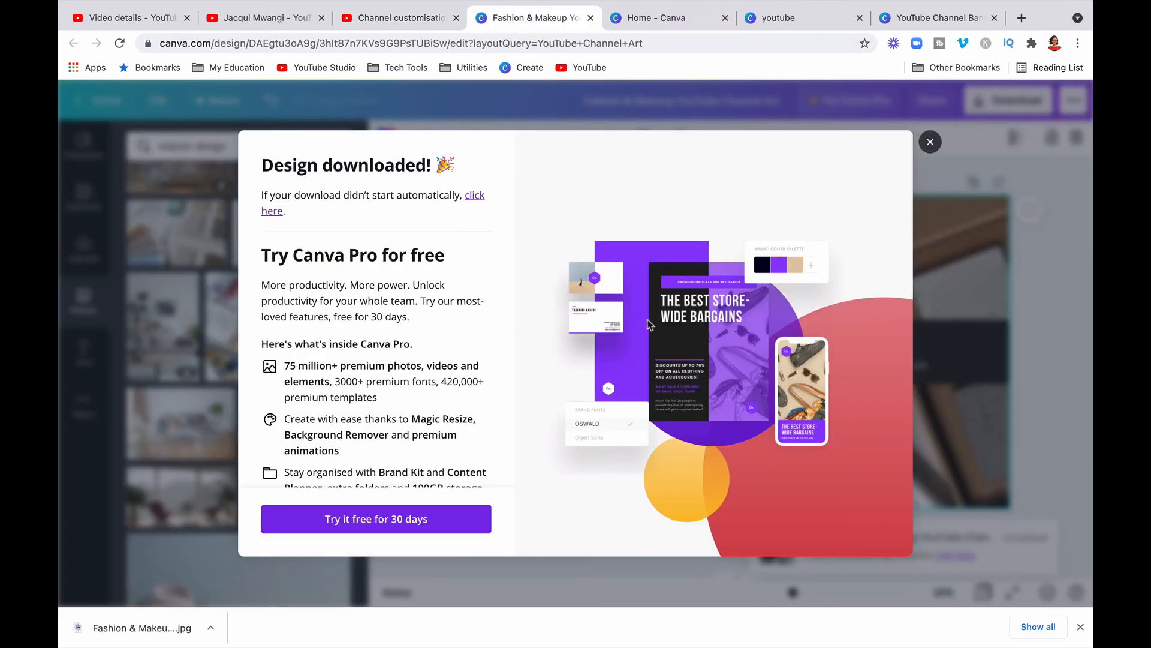
pyautogui.click(930, 141)
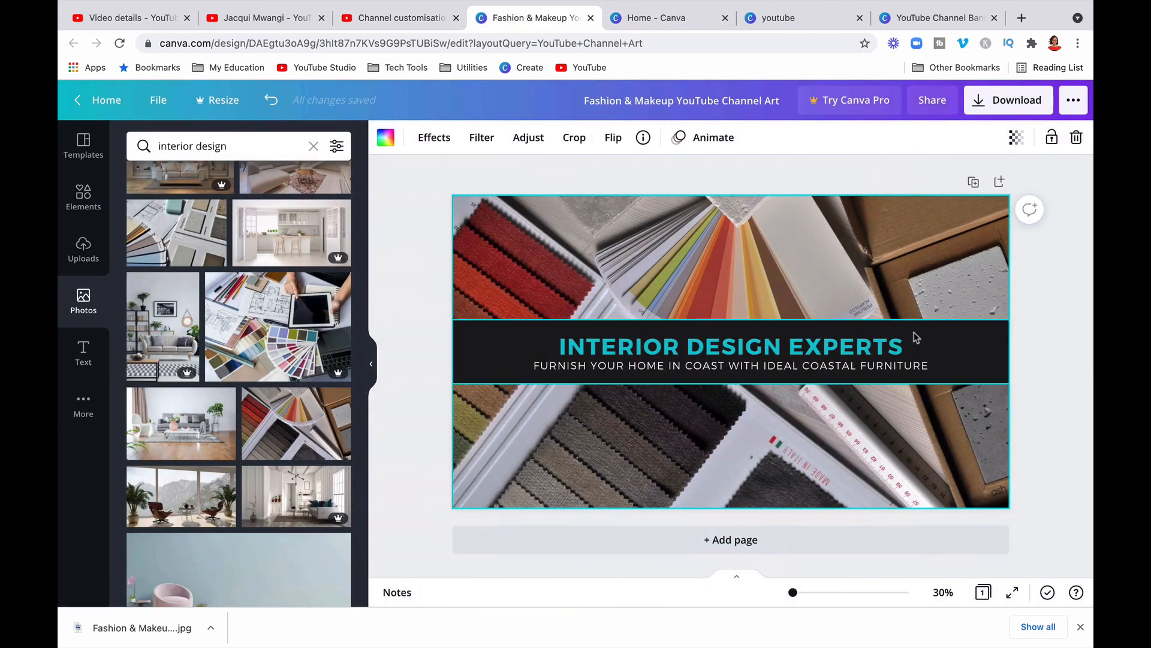
pyautogui.click(915, 337)
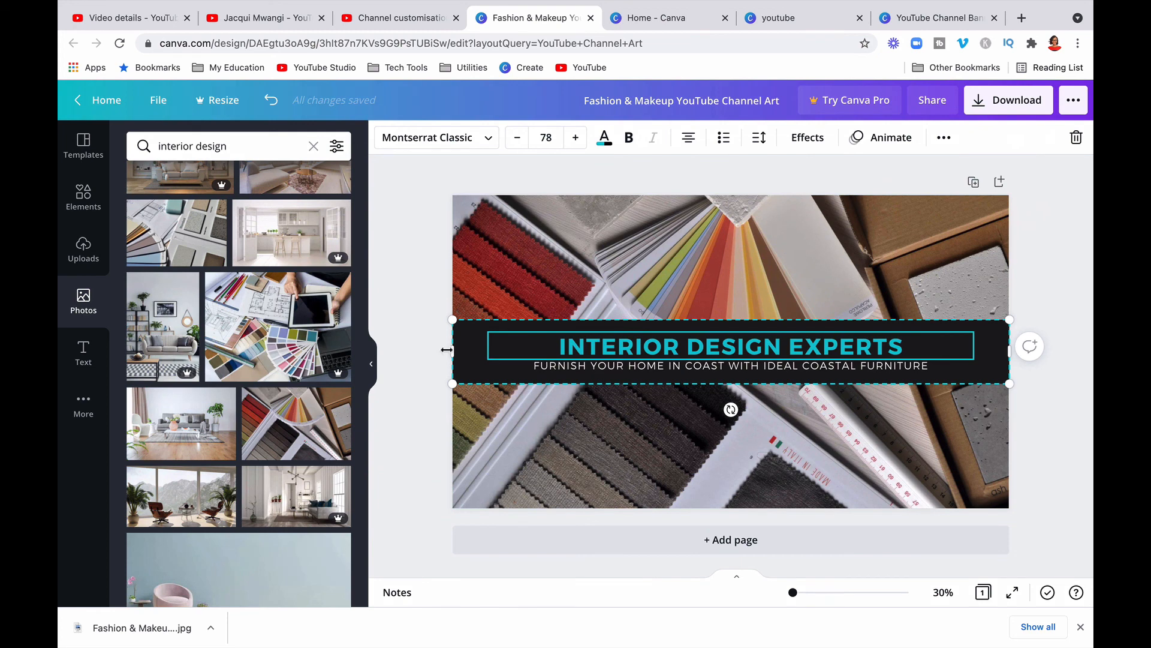
pyautogui.moveTo(453, 350); pyautogui.dragTo(565, 354)
# Delete the words "IN COAST" from the subtitle so it reads "FURNISH YOUR HOME WITH IDEAL COASTAL FURNITURE".
pyautogui.click(836, 363)
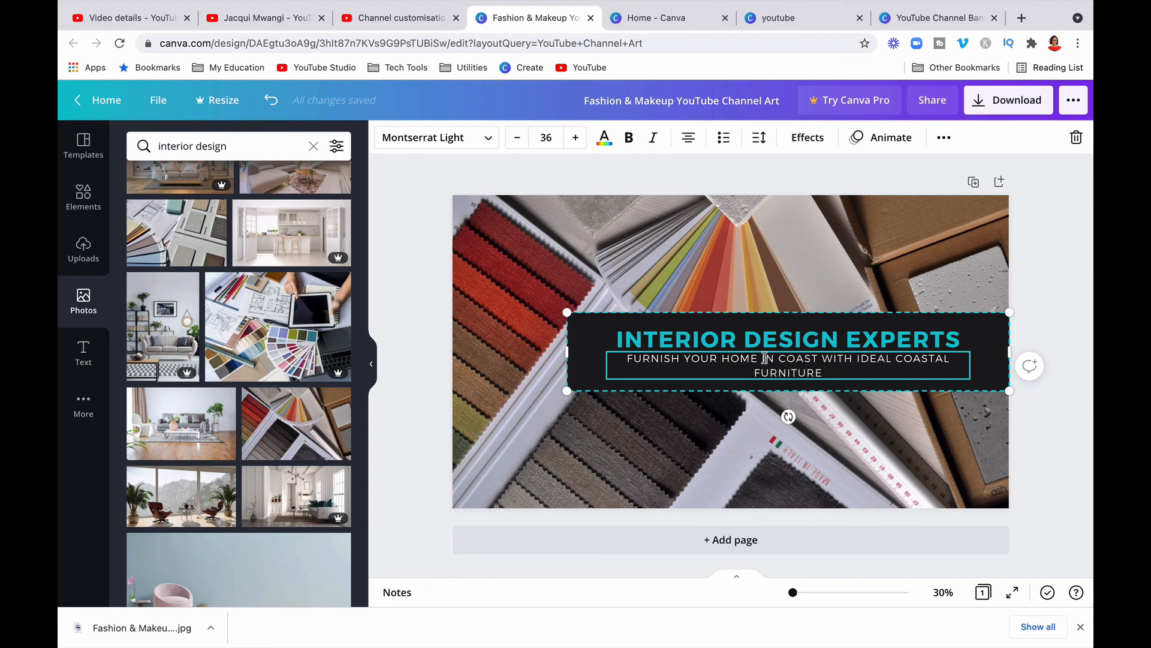
pyautogui.moveTo(764, 358); pyautogui.dragTo(821, 358)
pyautogui.press('BackSpace')
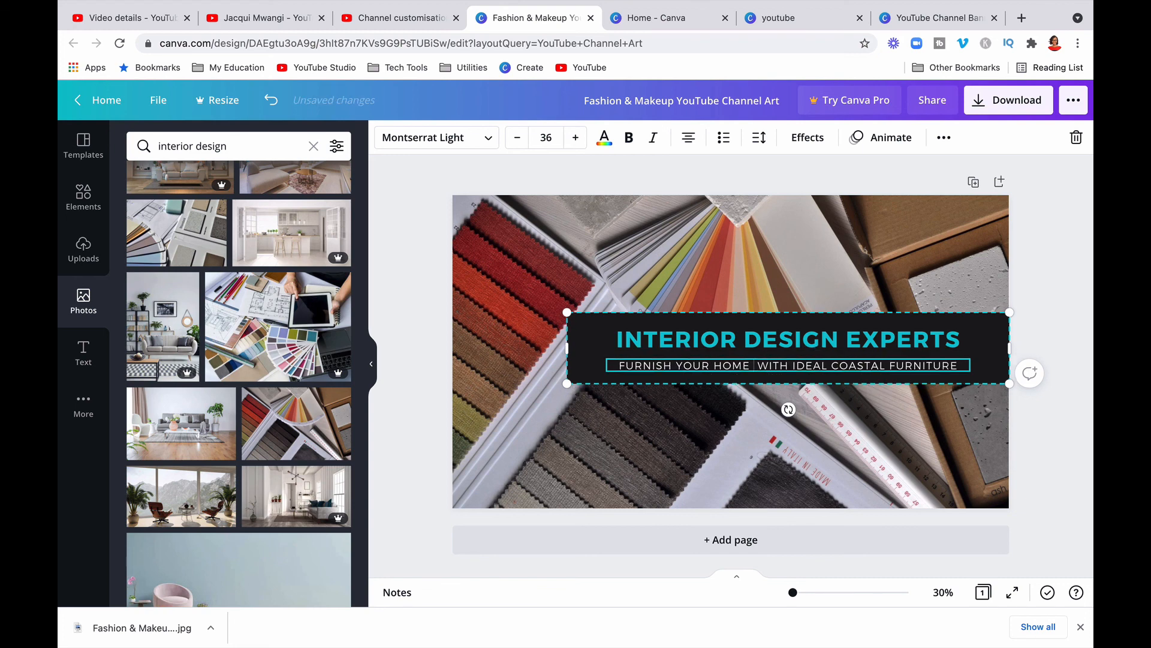
pyautogui.press('BackSpace')
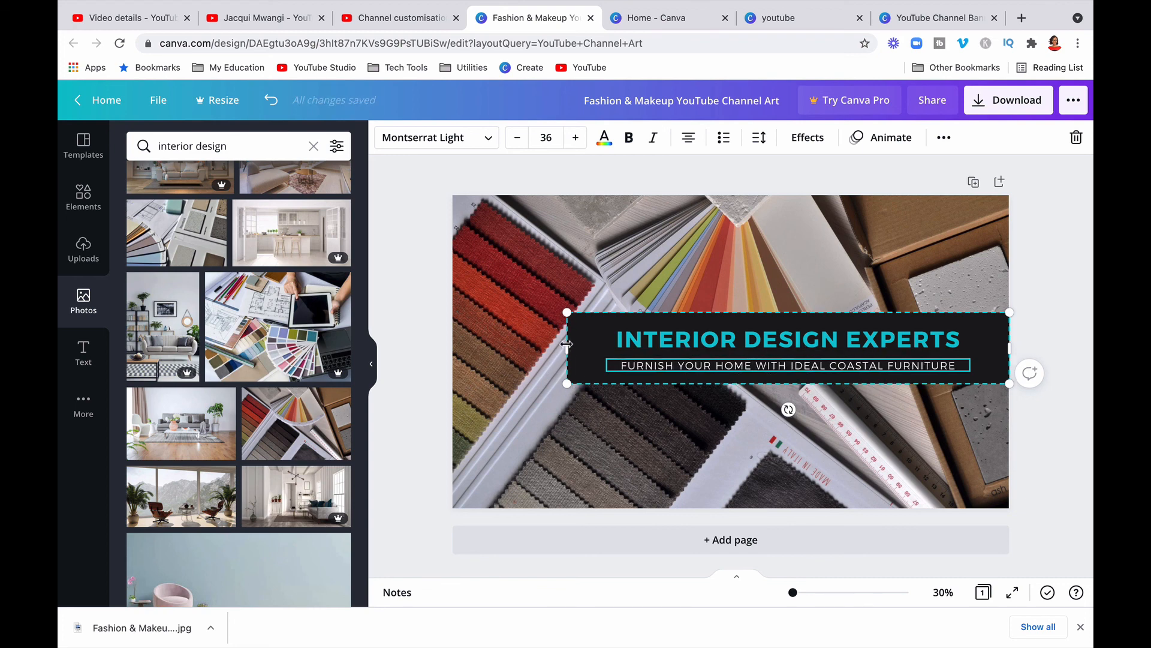
# Narrow the black title band from its left edge to about three quarters of the design's width and download the design as a JPG.
pyautogui.moveTo(567, 345); pyautogui.dragTo(595, 353)
pyautogui.click(645, 439)
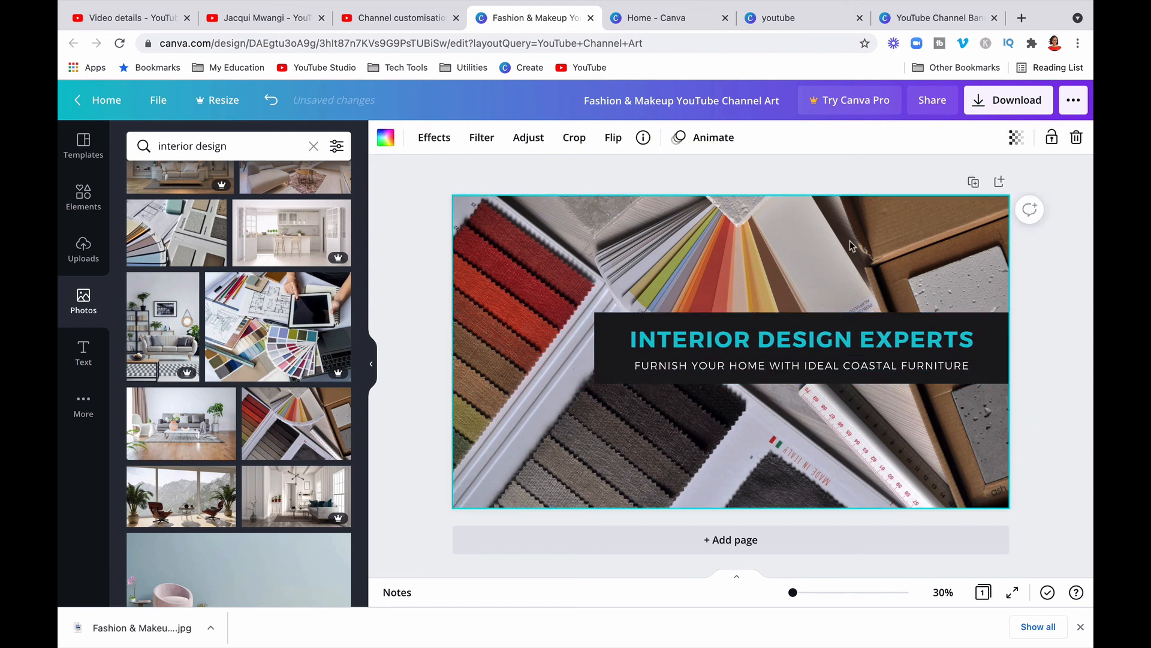
pyautogui.click(1007, 100)
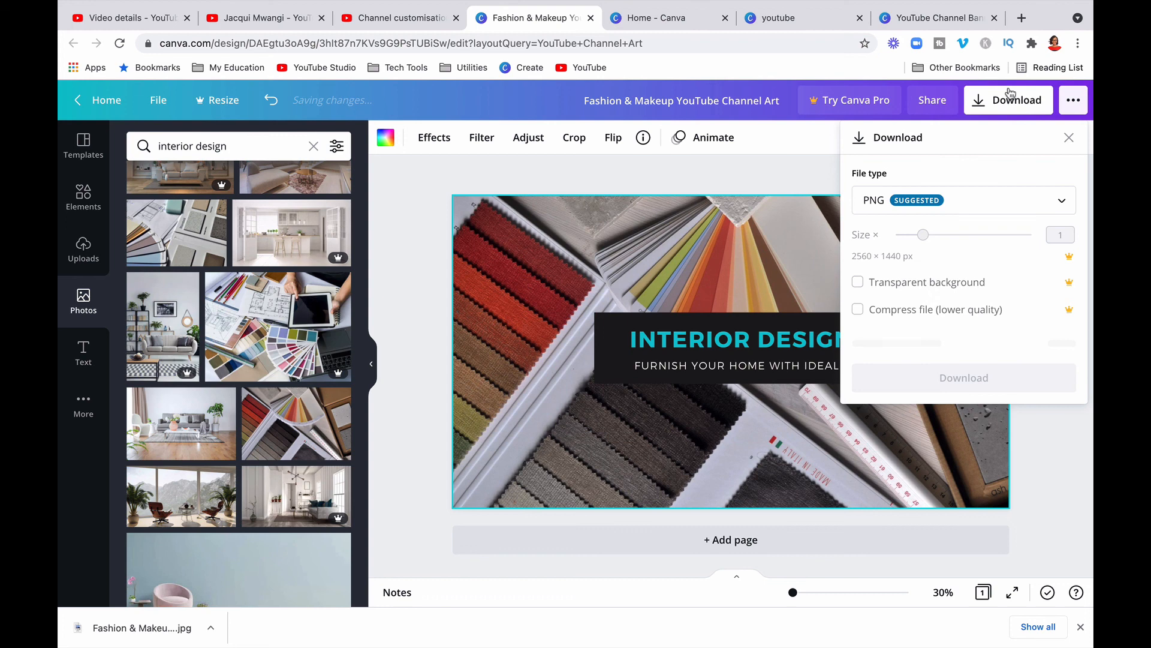
pyautogui.click(992, 199)
pyautogui.click(987, 244)
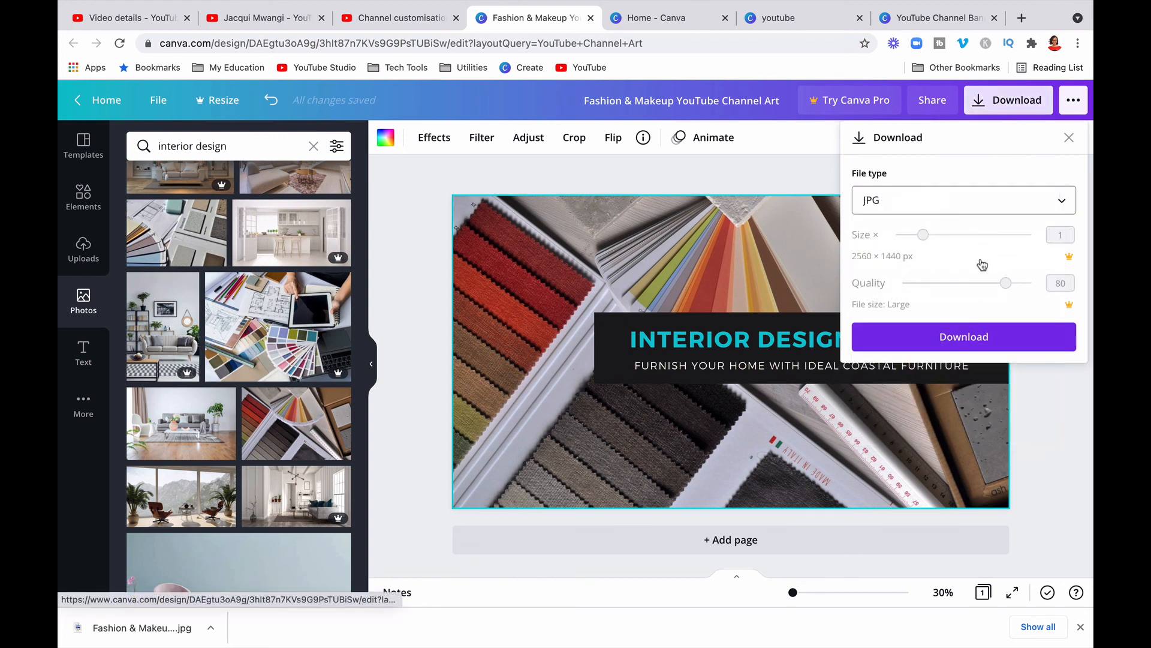
pyautogui.click(981, 339)
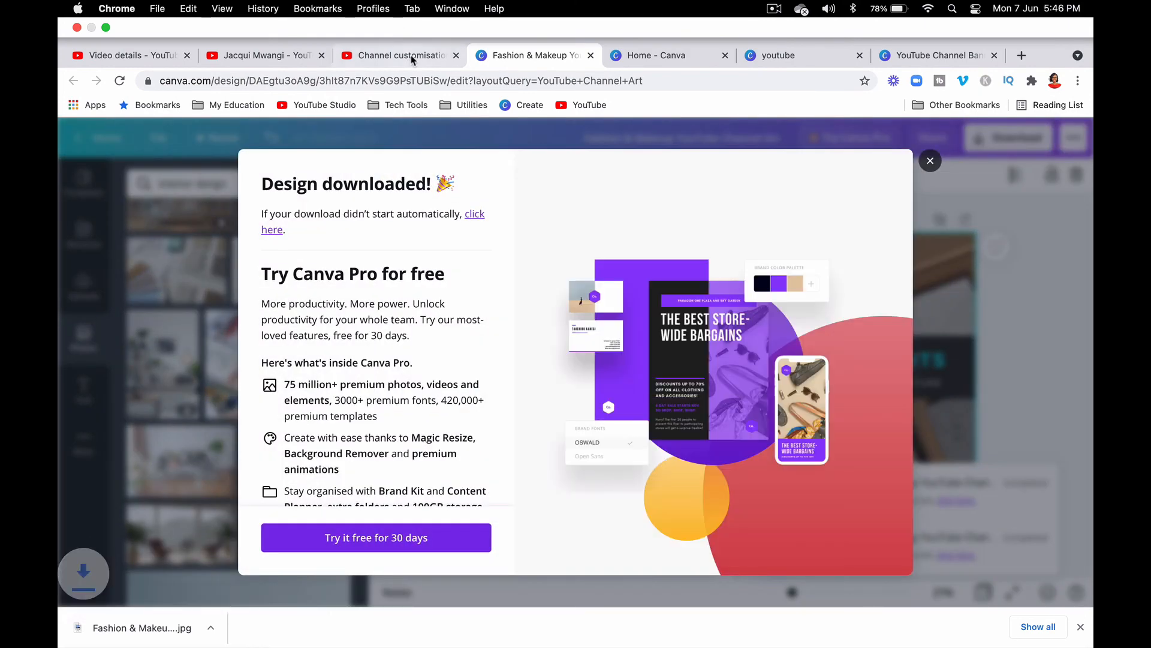
# Switch to YouTube Studio, discard the pending banner and load the newest Fashion & Makeup channel art JPG, numbered (1), from Downloads as the banner image.
pyautogui.click(412, 57)
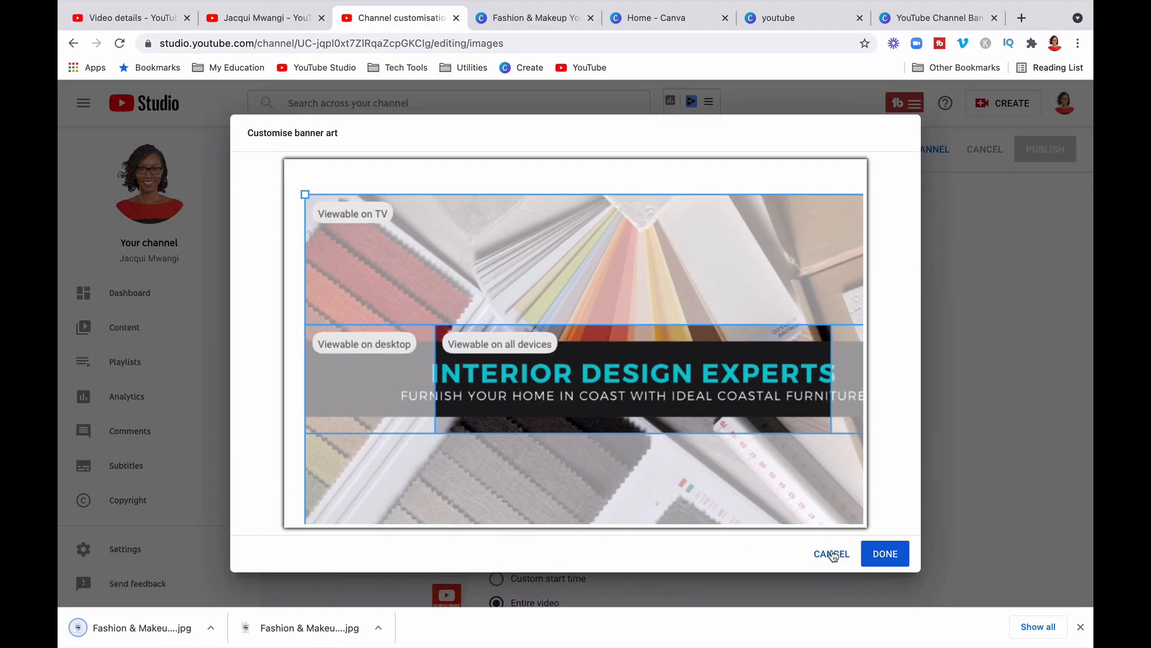
pyautogui.click(833, 555)
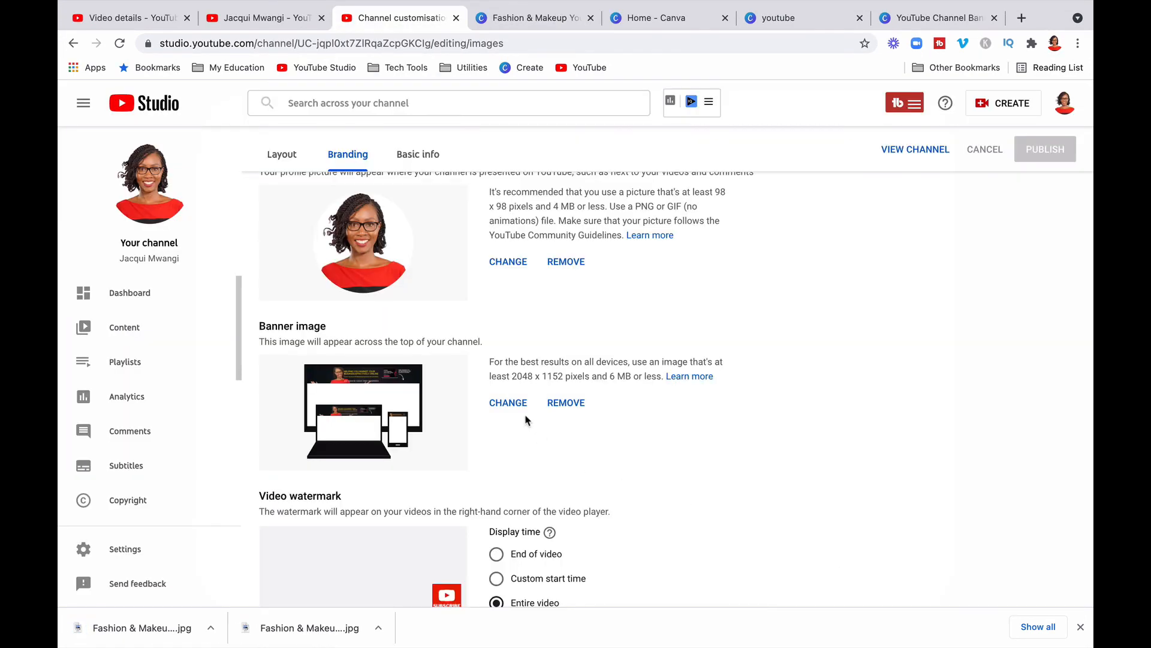
pyautogui.click(513, 403)
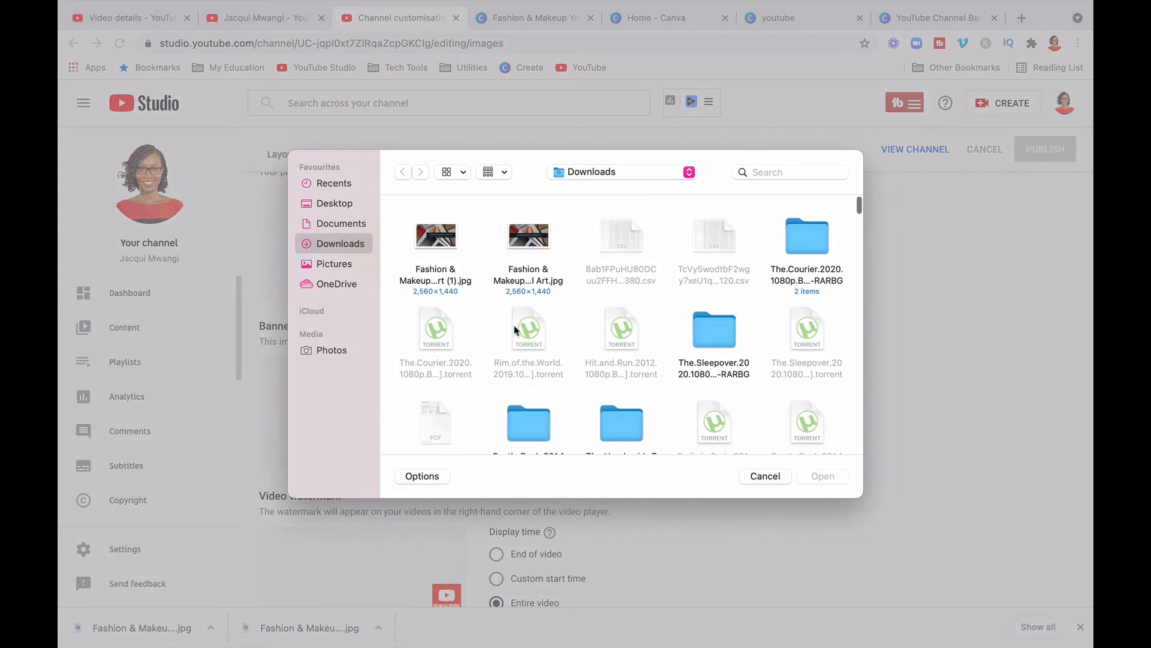
pyautogui.doubleClick(454, 229)
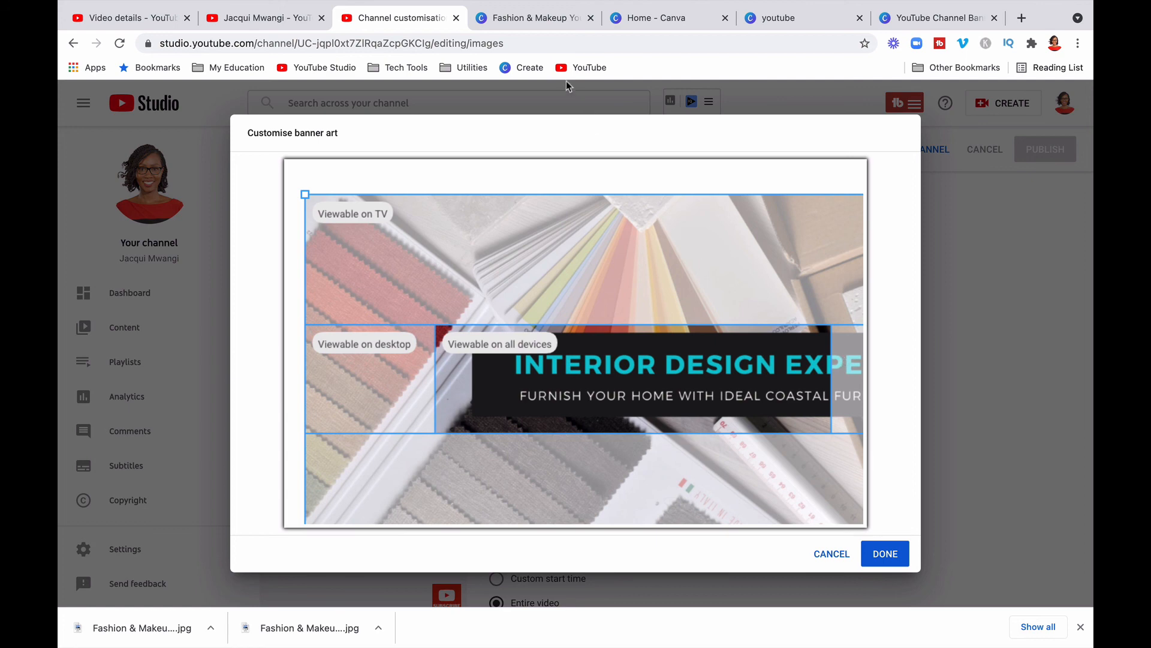
# Return to the Canva design, dismiss the download message and move the title band with its text left and slightly down, towards the design's centre.
pyautogui.click(543, 19)
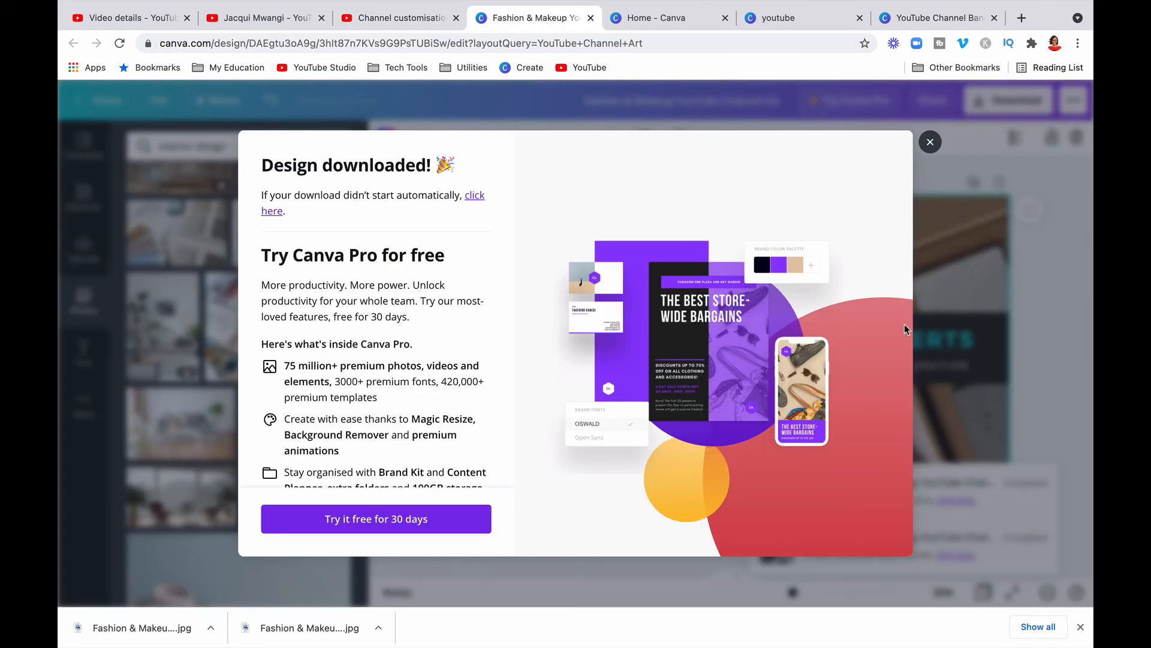
pyautogui.click(959, 323)
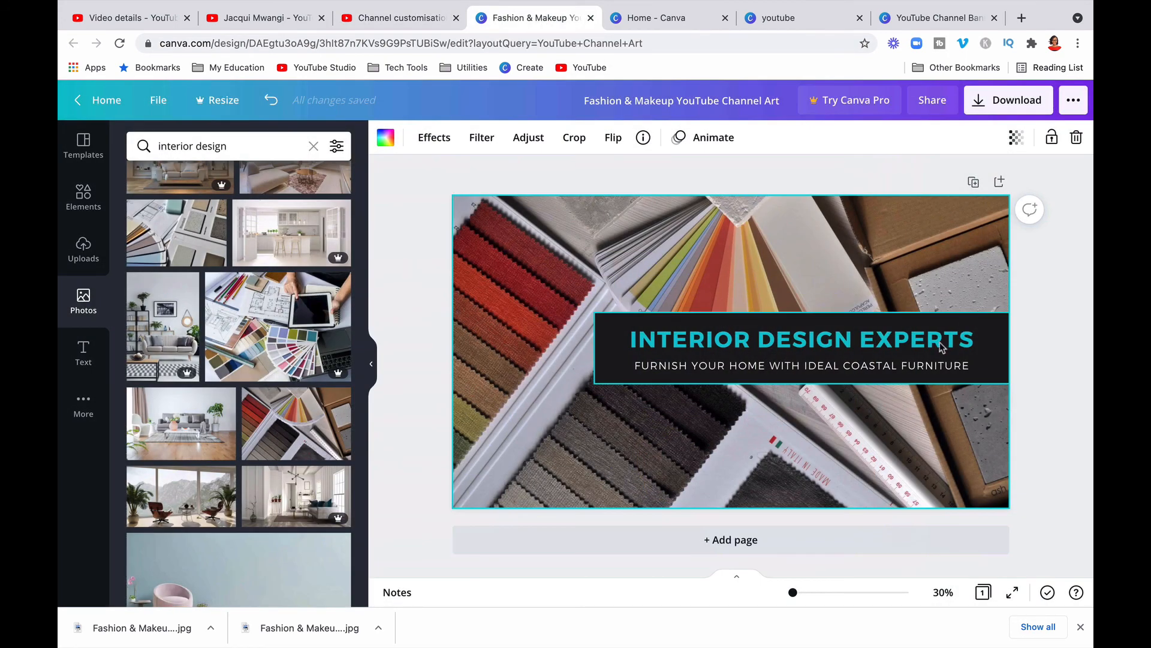
pyautogui.moveTo(940, 348); pyautogui.dragTo(893, 334)
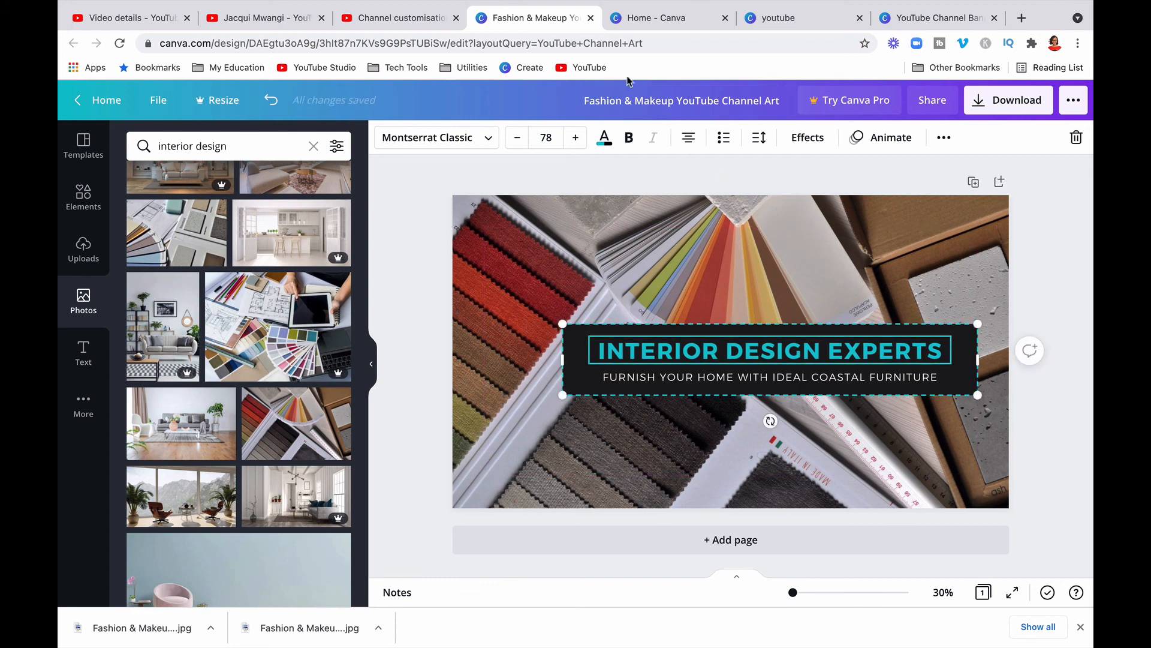
# Switch to YouTube Studio, discard the pending banner art and bring up the channel's public home page.
pyautogui.click(420, 15)
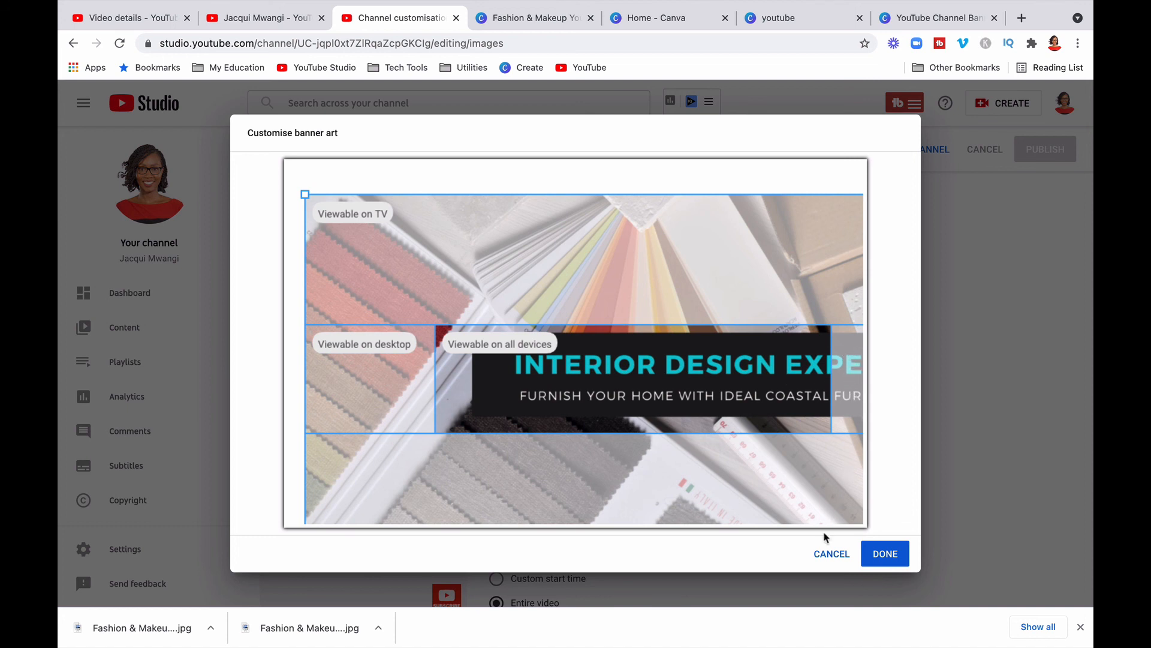
pyautogui.click(846, 557)
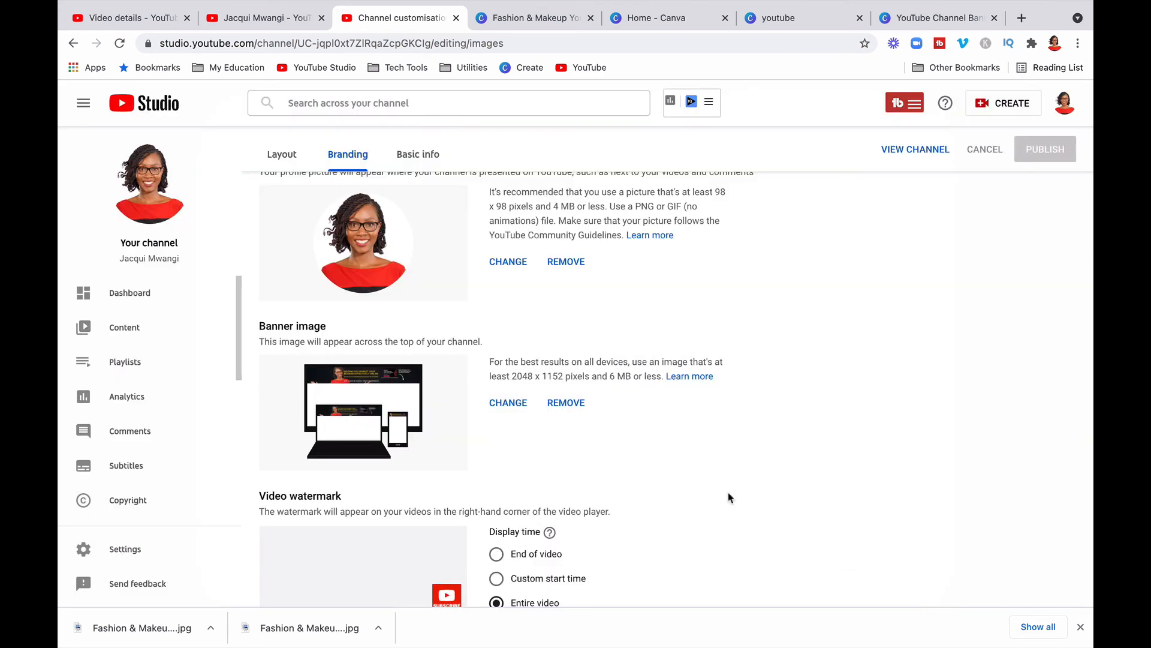
pyautogui.scroll(2, 480, 310)
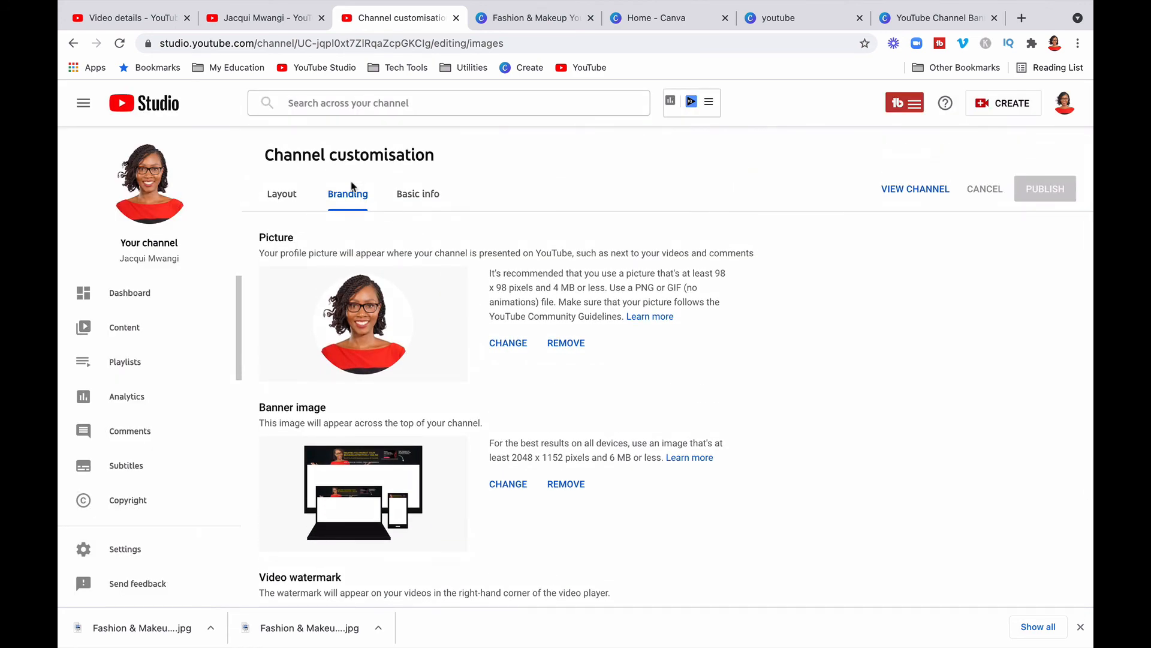
pyautogui.click(264, 18)
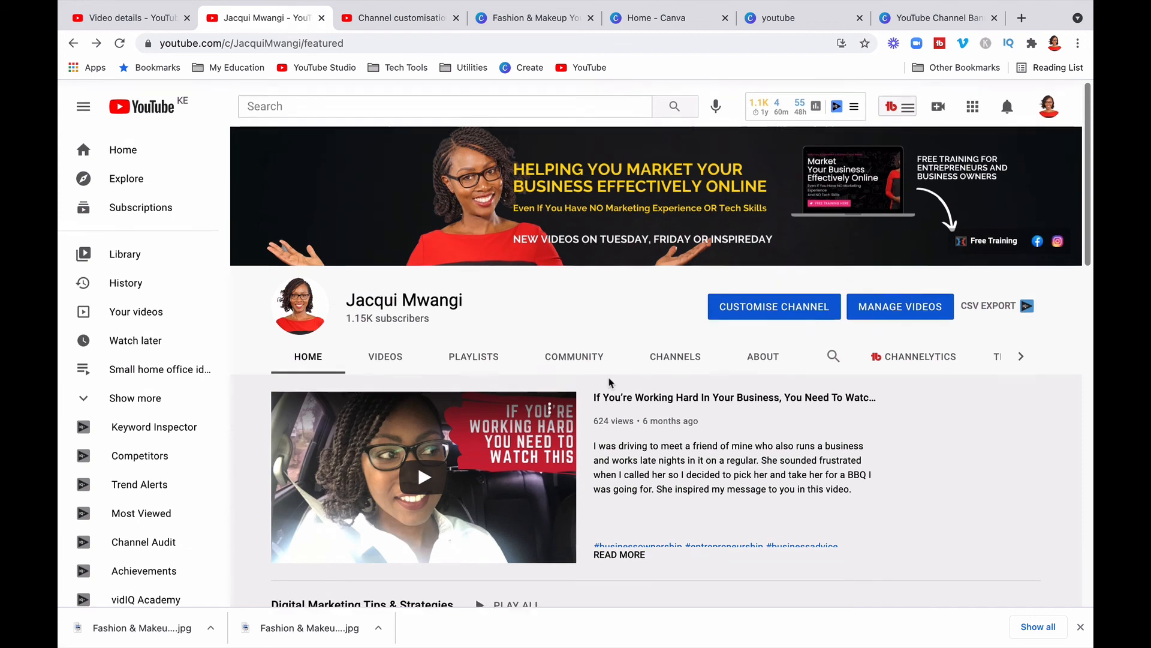